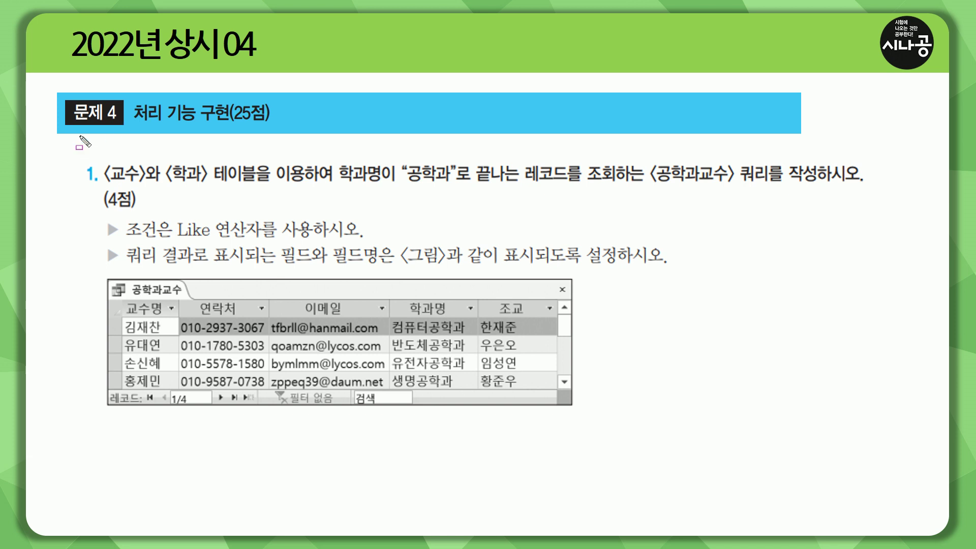
{"action": "left_click_drag", "start_coordinate": [131, 126], "coordinate": [274, 130]}
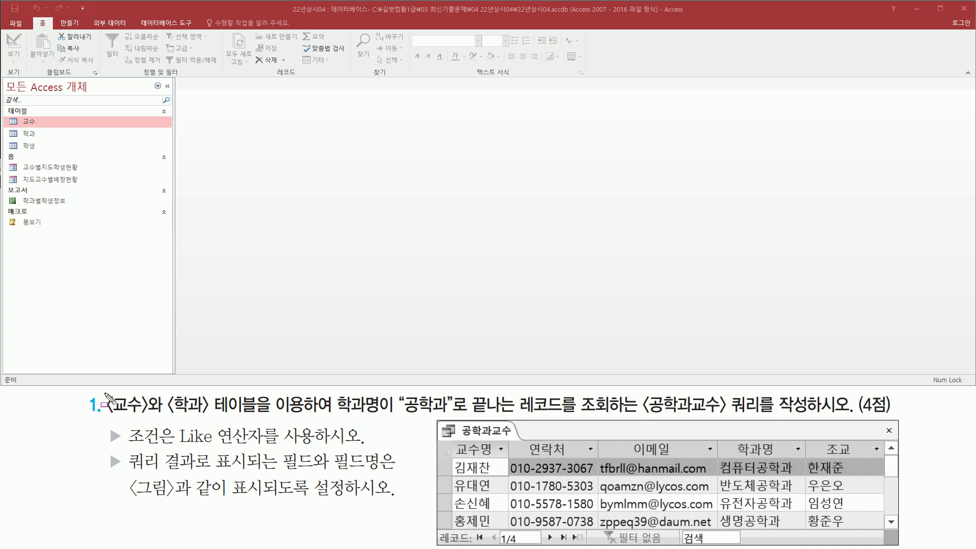
{"action": "mouse_move", "coordinate": [105, 392]}
{"action": "left_mouse_down"}
{"action": "mouse_move", "coordinate": [116, 413]}
{"action": "mouse_move", "coordinate": [212, 419]}
{"action": "left_mouse_up"}
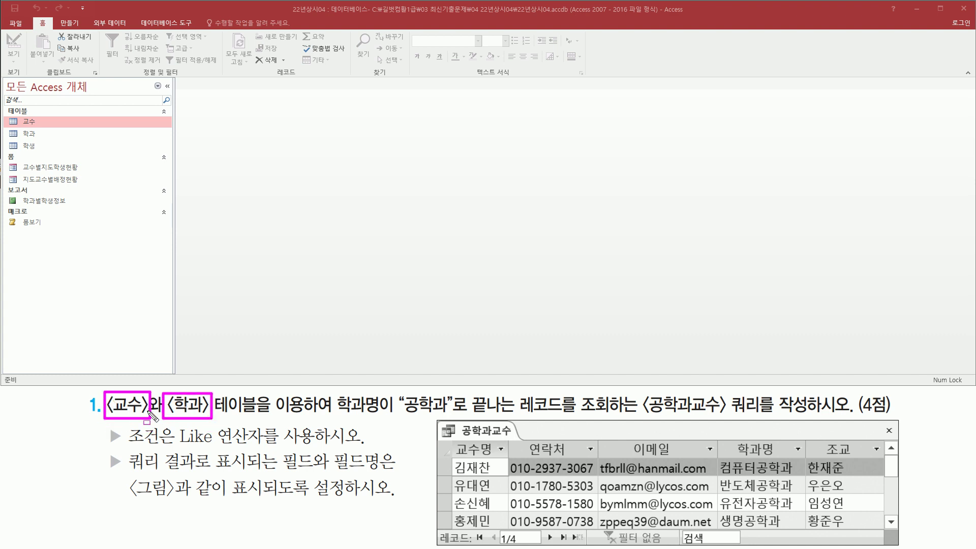
{"action": "left_click_drag", "start_coordinate": [328, 417], "coordinate": [710, 415]}
{"action": "left_click_drag", "start_coordinate": [645, 415], "coordinate": [820, 419]}
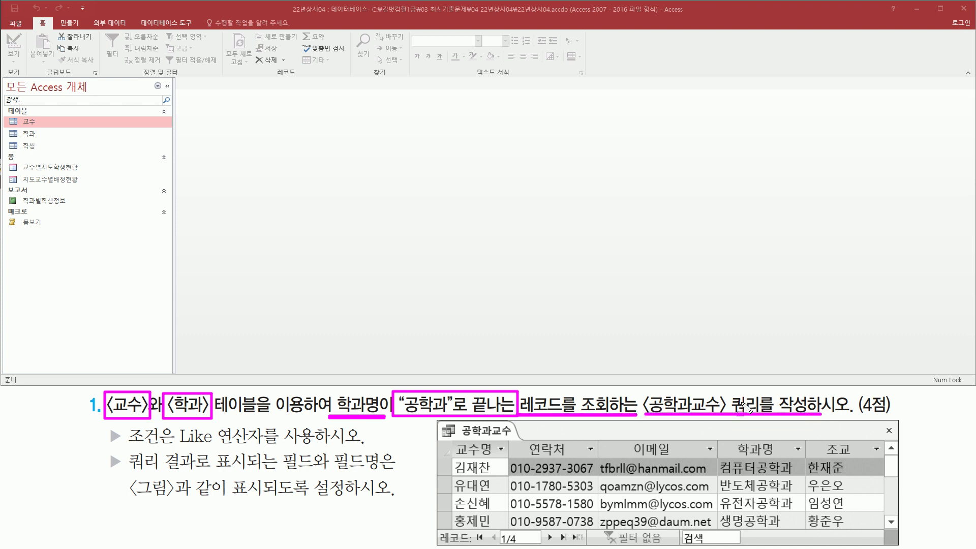
{"action": "key", "text": "Escape"}
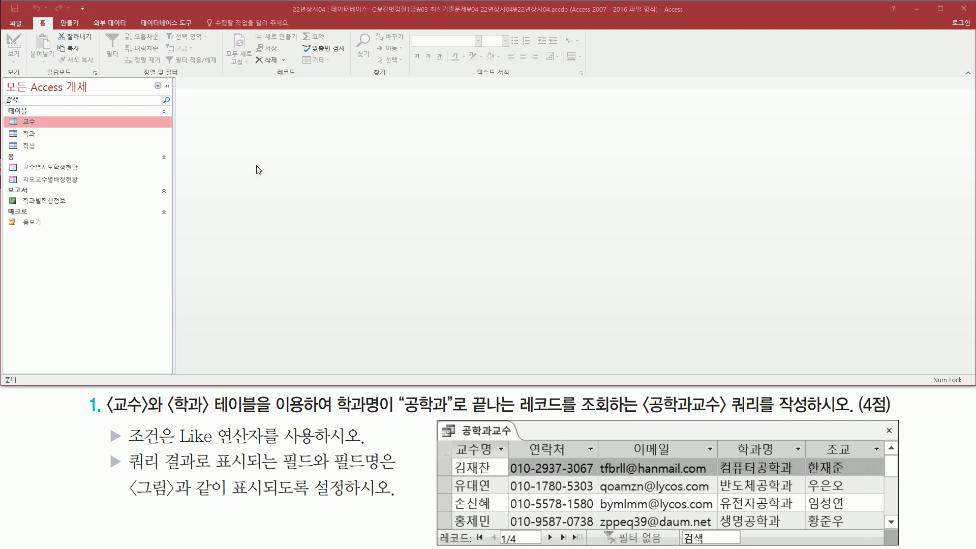
Step: Create a new query in Design view
{"action": "left_click", "coordinate": [74, 25]}
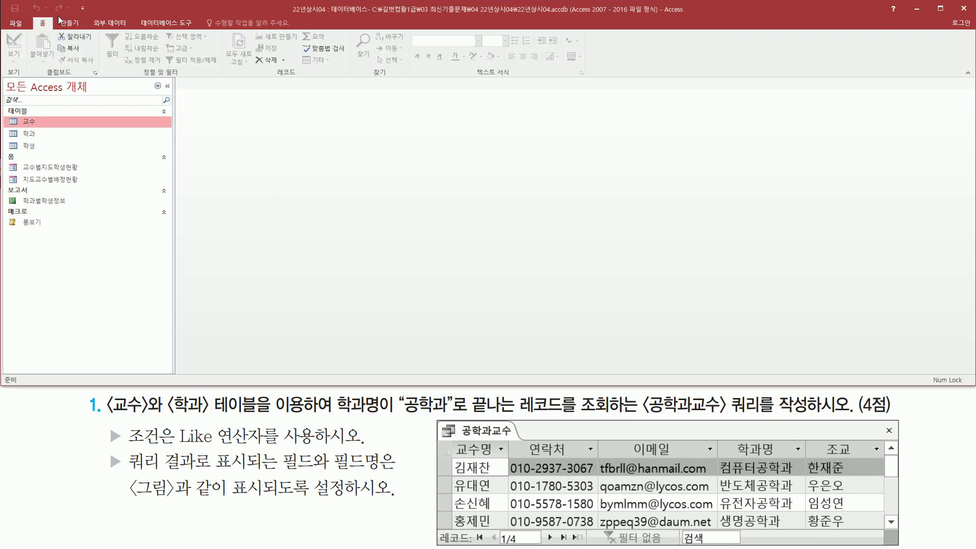
{"action": "left_click_drag", "start_coordinate": [58, 16], "coordinate": [82, 32]}
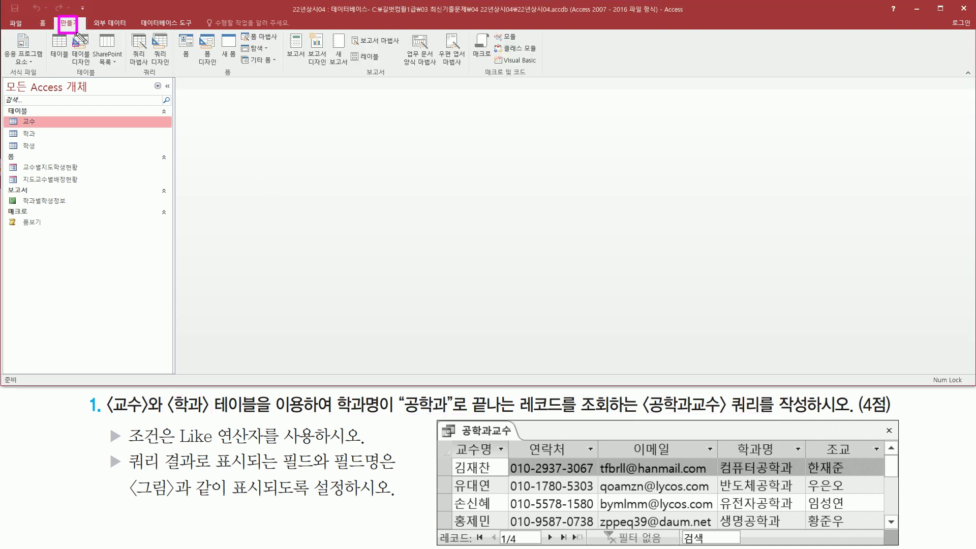
{"action": "left_click_drag", "start_coordinate": [146, 29], "coordinate": [178, 76]}
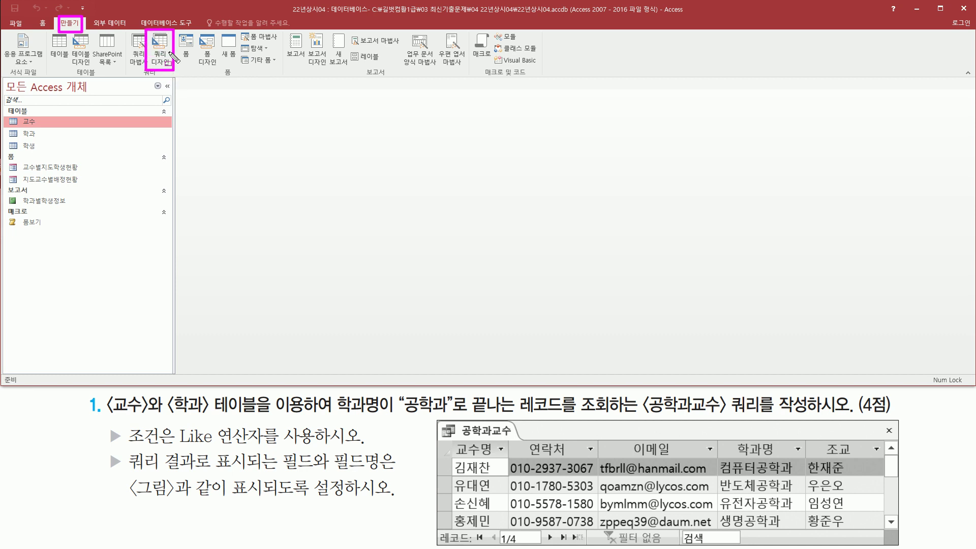
{"action": "key", "text": "Escape"}
{"action": "left_click", "coordinate": [165, 54]}
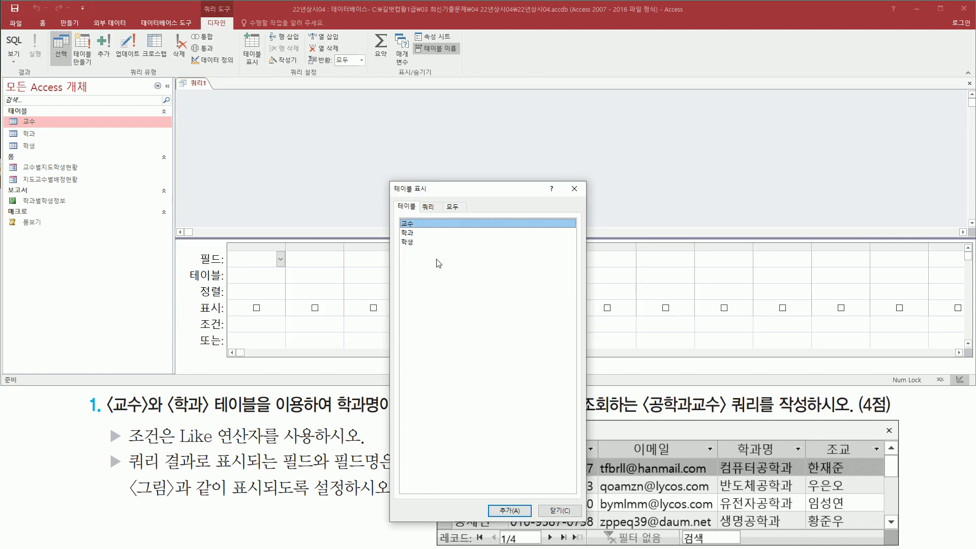
Step: Add the 교수 and 학과 tables to the query and close the table selection dialog
{"action": "left_click_drag", "start_coordinate": [108, 412], "coordinate": [239, 412]}
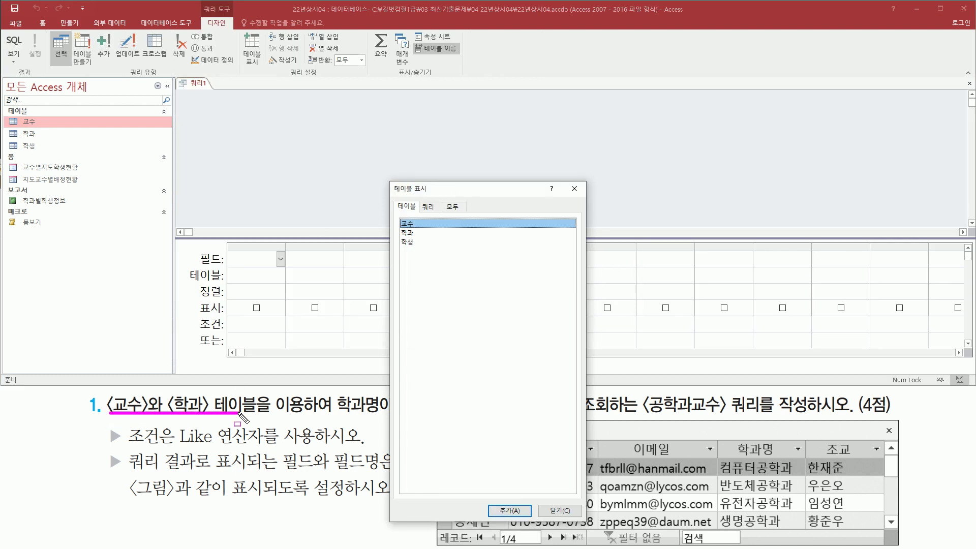
{"action": "key", "text": "Escape"}
{"action": "double_click", "coordinate": [426, 223]}
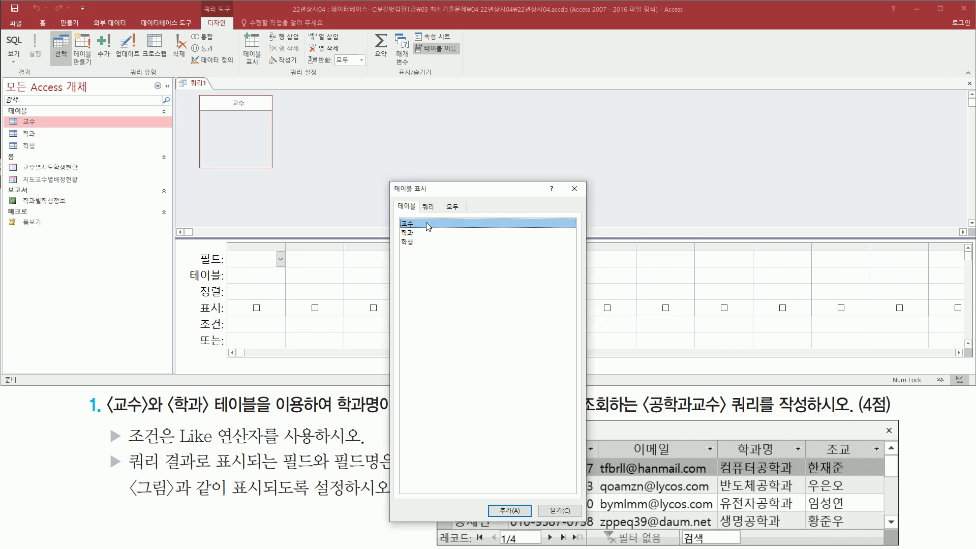
{"action": "double_click", "coordinate": [421, 233]}
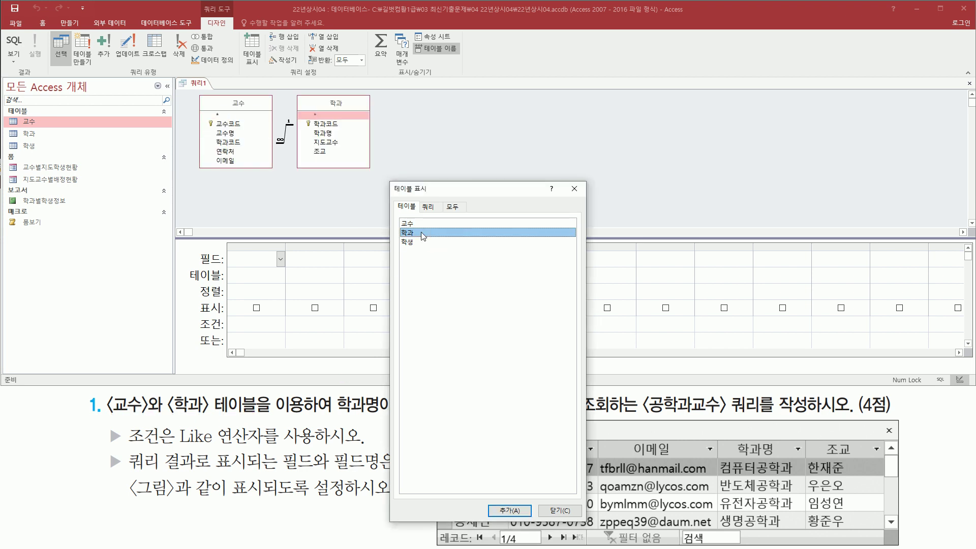
{"action": "mouse_move", "coordinate": [191, 87]}
{"action": "left_mouse_down"}
{"action": "mouse_move", "coordinate": [344, 178]}
{"action": "mouse_move", "coordinate": [377, 176]}
{"action": "left_mouse_up"}
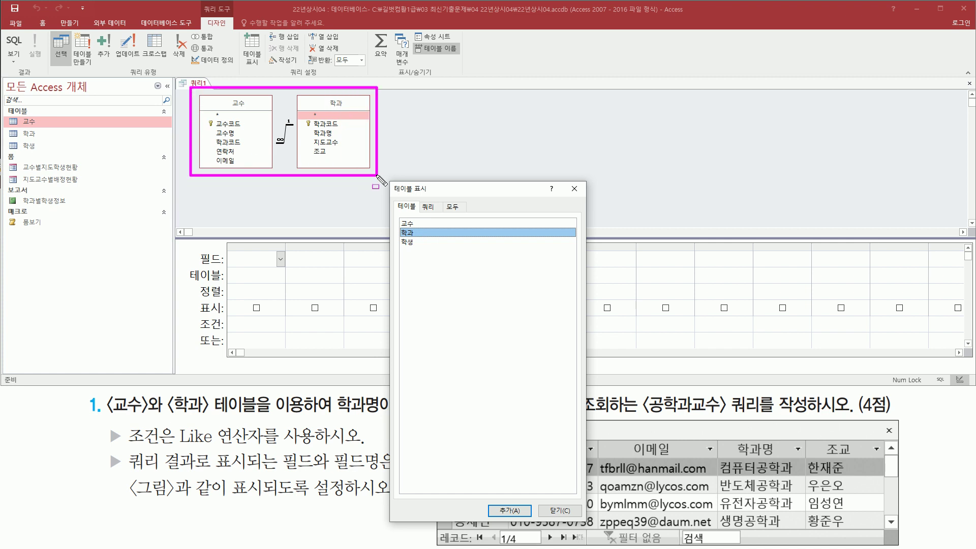
{"action": "left_click_drag", "start_coordinate": [563, 178], "coordinate": [583, 198]}
{"action": "key", "text": "Escape"}
{"action": "left_click", "coordinate": [579, 195]}
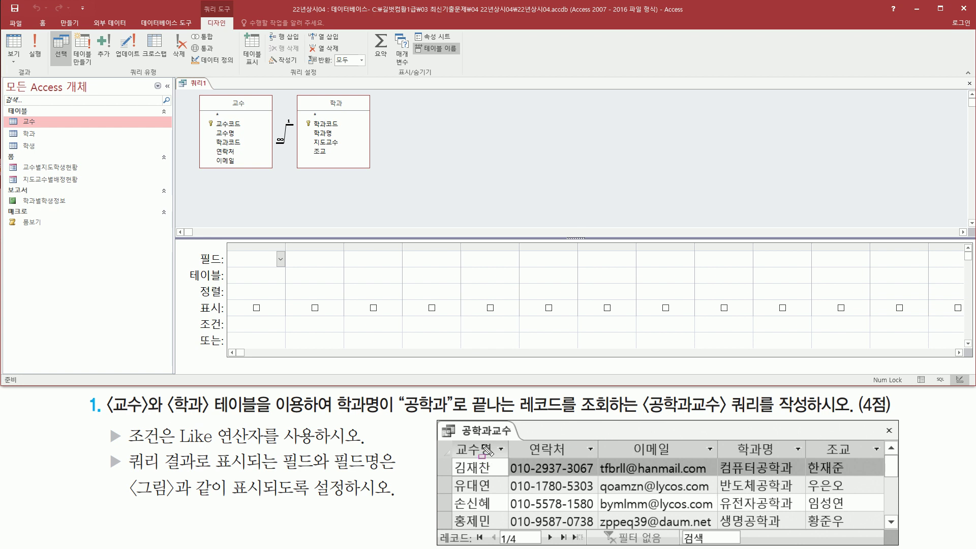
Step: Add the 교수명, 연락처 and 이메일 fields from the 교수 table to the query design grid
{"action": "mouse_move", "coordinate": [451, 436]}
{"action": "left_mouse_down"}
{"action": "mouse_move", "coordinate": [653, 463]}
{"action": "mouse_move", "coordinate": [883, 467]}
{"action": "left_mouse_up"}
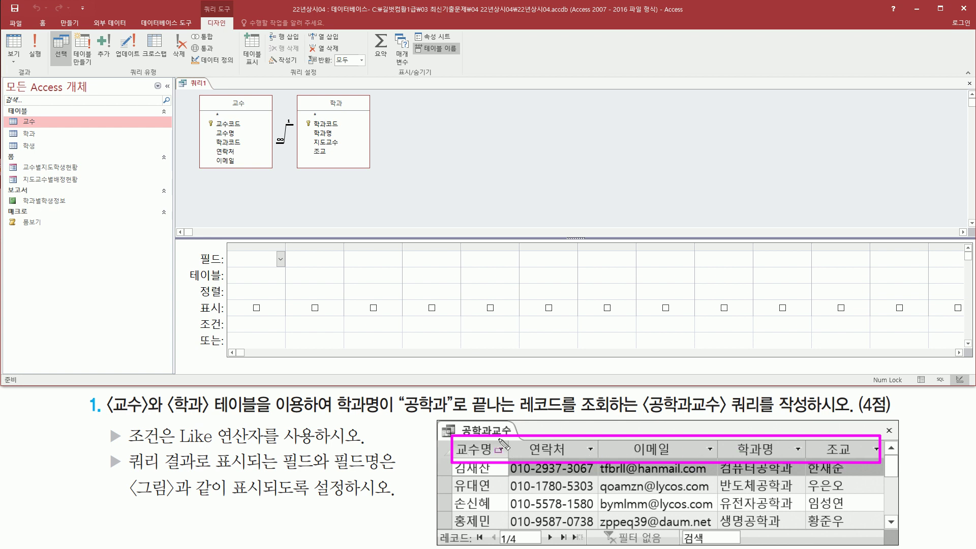
{"action": "left_click_drag", "start_coordinate": [298, 275], "coordinate": [303, 278]}
{"action": "key", "text": "Escape"}
{"action": "left_click", "coordinate": [228, 134]}
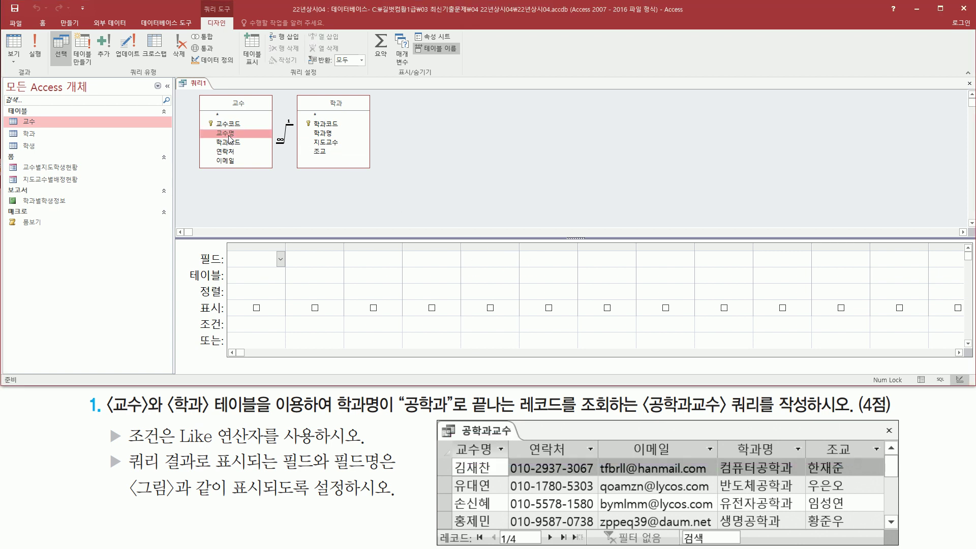
{"action": "double_click", "coordinate": [229, 135]}
{"action": "left_click", "coordinate": [227, 152]}
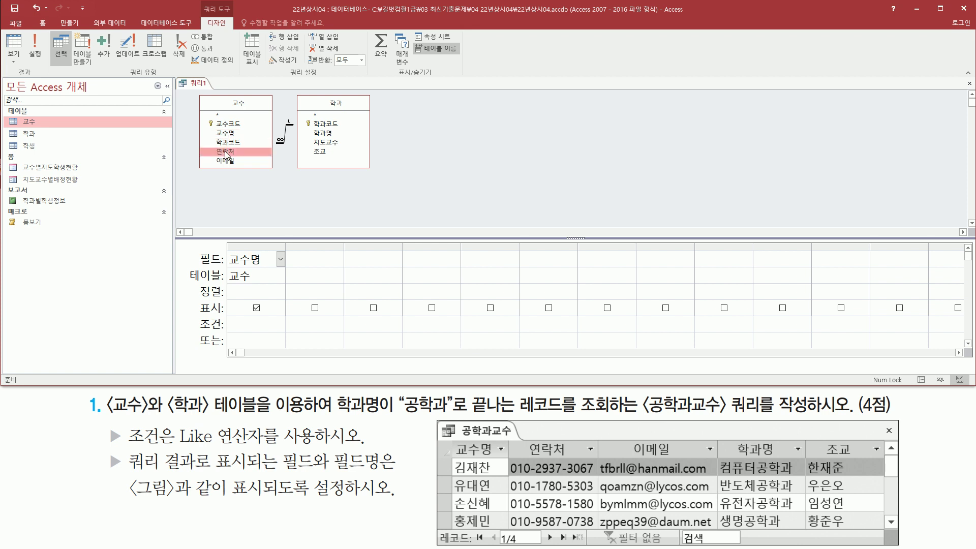
{"action": "double_click", "coordinate": [226, 152]}
{"action": "left_click", "coordinate": [229, 162]}
{"action": "double_click", "coordinate": [227, 162]}
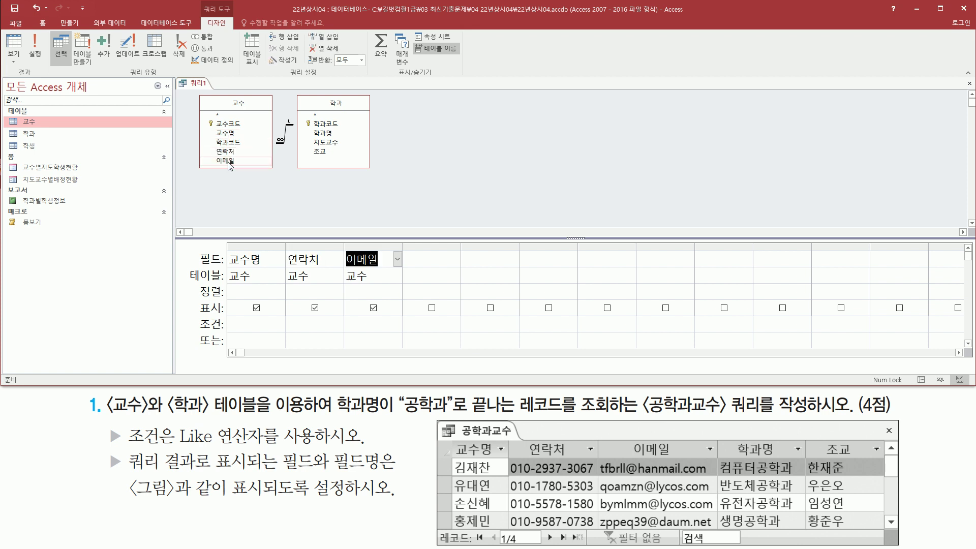
Step: Add the 학과명 and 조교 fields from the 학과 table to the query design grid
{"action": "left_click", "coordinate": [328, 133]}
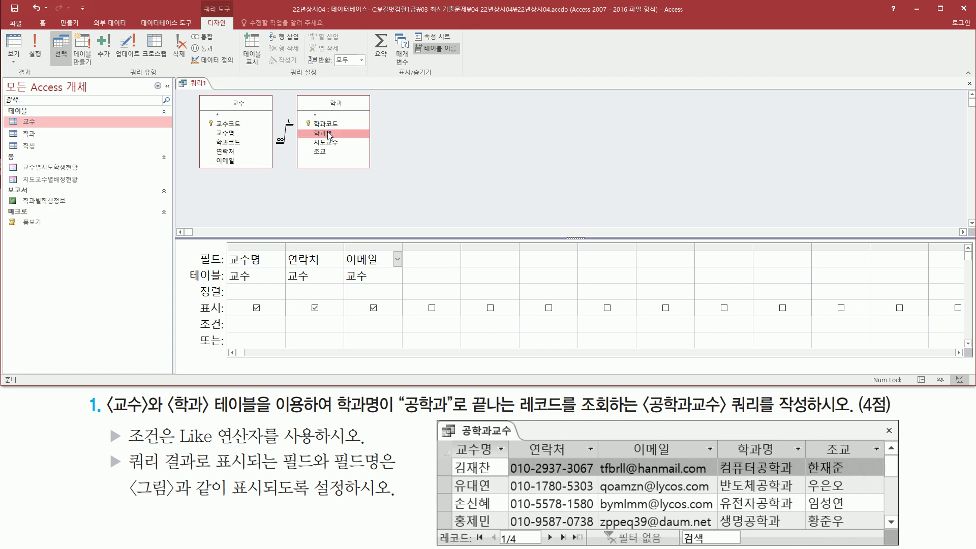
{"action": "double_click", "coordinate": [327, 134]}
{"action": "left_click", "coordinate": [332, 152]}
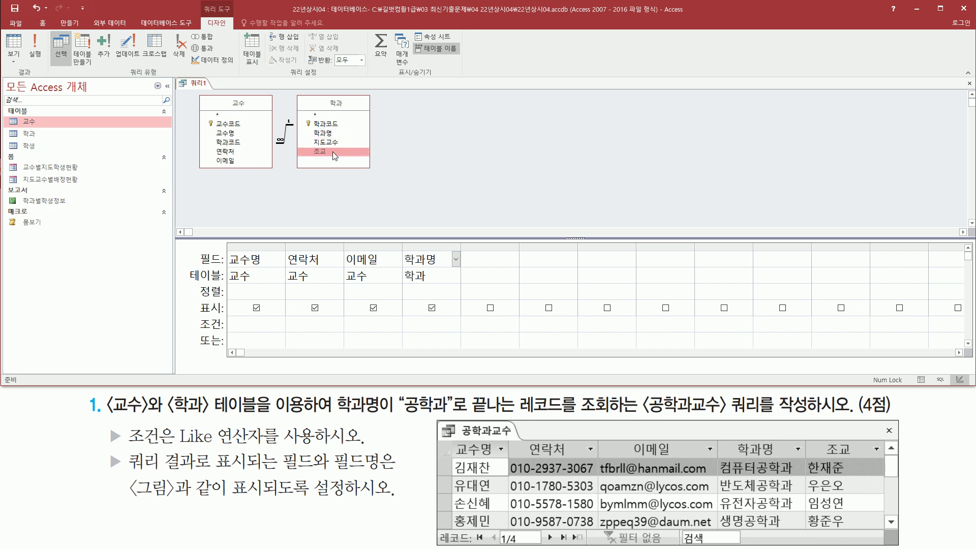
{"action": "double_click", "coordinate": [333, 152]}
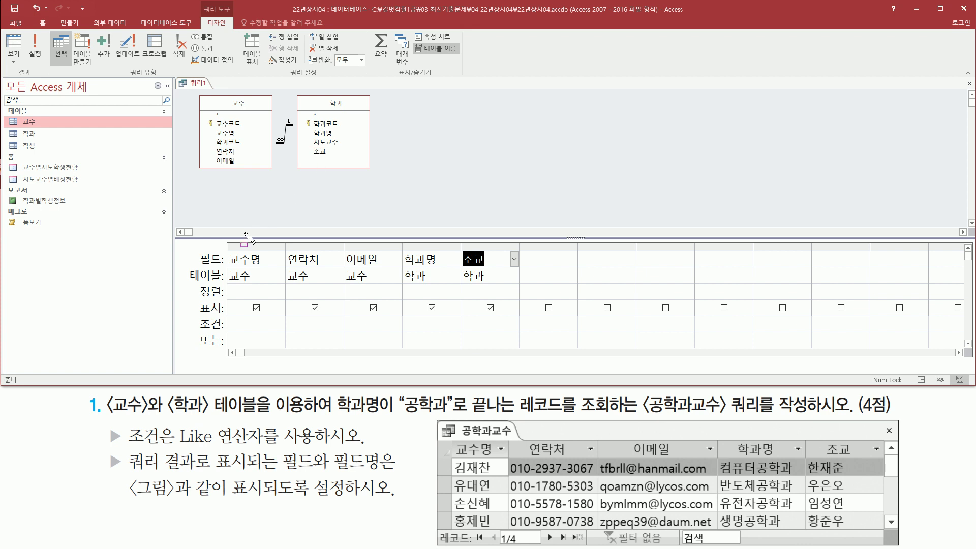
{"action": "mouse_move", "coordinate": [226, 243]}
{"action": "left_mouse_down"}
{"action": "mouse_move", "coordinate": [253, 286]}
{"action": "mouse_move", "coordinate": [519, 296]}
{"action": "left_mouse_up"}
{"action": "mouse_move", "coordinate": [448, 439]}
{"action": "left_mouse_down"}
{"action": "mouse_move", "coordinate": [459, 455]}
{"action": "mouse_move", "coordinate": [895, 468]}
{"action": "mouse_move", "coordinate": [884, 463]}
{"action": "left_mouse_up"}
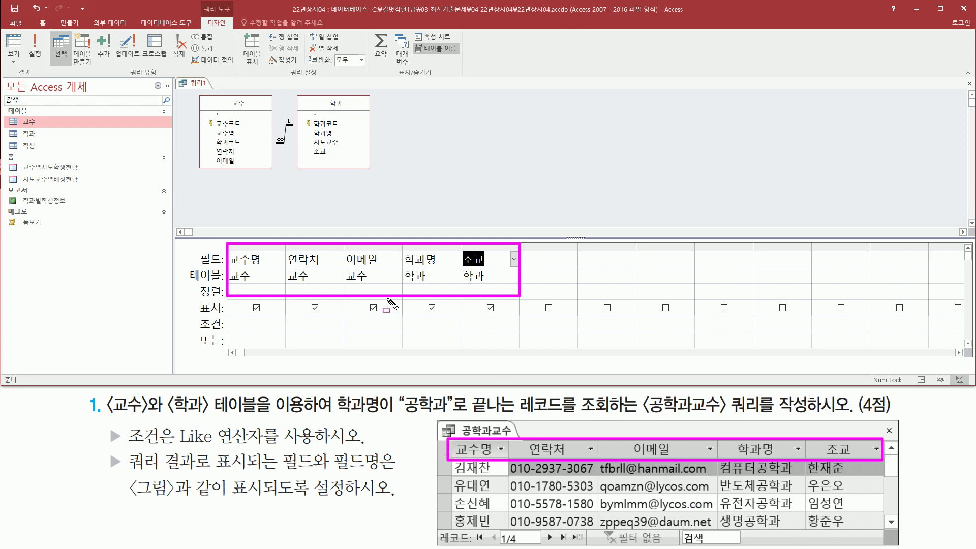
{"action": "left_click_drag", "start_coordinate": [331, 418], "coordinate": [456, 419]}
{"action": "left_click_drag", "start_coordinate": [676, 432], "coordinate": [677, 430]}
{"action": "mouse_move", "coordinate": [757, 485]}
{"action": "left_mouse_down"}
{"action": "mouse_move", "coordinate": [789, 475]}
{"action": "mouse_move", "coordinate": [799, 508]}
{"action": "left_mouse_up"}
{"action": "left_click_drag", "start_coordinate": [747, 529], "coordinate": [779, 529]}
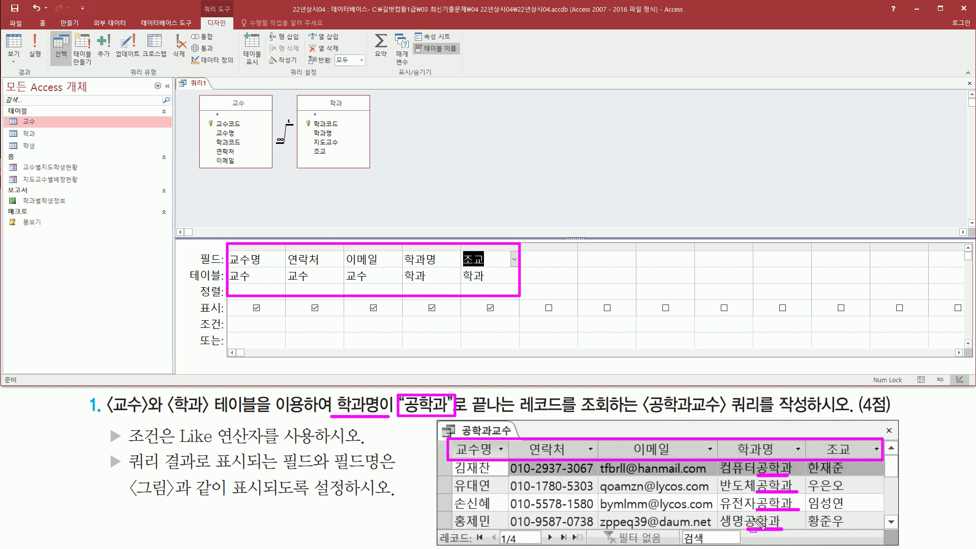
{"action": "left_click_drag", "start_coordinate": [401, 251], "coordinate": [446, 268]}
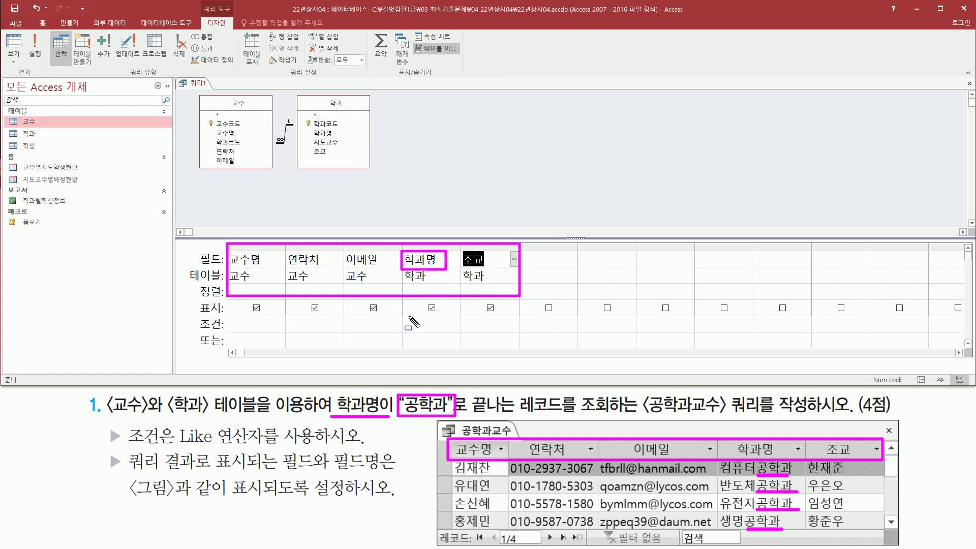
{"action": "left_click_drag", "start_coordinate": [401, 317], "coordinate": [460, 331]}
{"action": "left_click_drag", "start_coordinate": [196, 332], "coordinate": [227, 332]}
{"action": "key", "text": "Escape"}
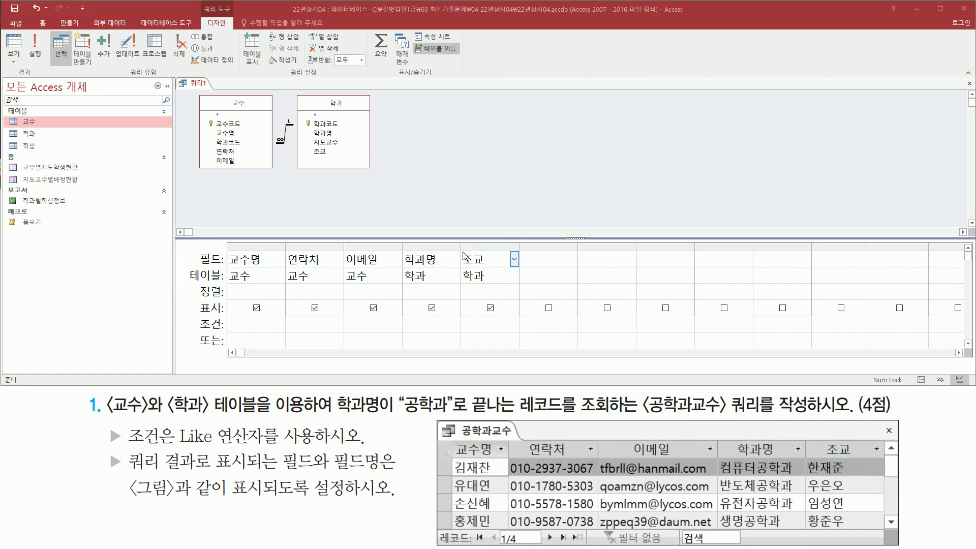
Step: Widen the 학과명 column in the design grid and enter "공학과" as its criterion
{"action": "left_click_drag", "start_coordinate": [460, 246], "coordinate": [503, 247]}
{"action": "left_click", "coordinate": [450, 324]}
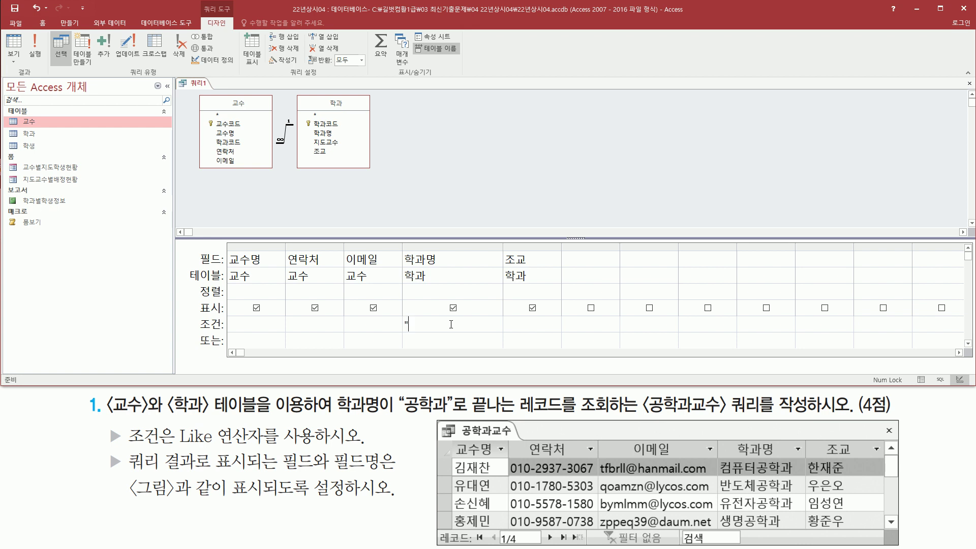
{"action": "type", "text": "\"공학고"}
{"action": "type", "text": "\""}
Step: Insert the * wildcard inside the quotes before 공학과 in the 학과명 criterion
{"action": "mouse_move", "coordinate": [397, 420]}
{"action": "left_mouse_down"}
{"action": "mouse_move", "coordinate": [518, 418]}
{"action": "mouse_move", "coordinate": [520, 392]}
{"action": "left_mouse_up"}
{"action": "mouse_move", "coordinate": [712, 461]}
{"action": "left_mouse_down"}
{"action": "mouse_move", "coordinate": [746, 474]}
{"action": "mouse_move", "coordinate": [760, 512]}
{"action": "mouse_move", "coordinate": [730, 524]}
{"action": "mouse_move", "coordinate": [743, 529]}
{"action": "left_mouse_up"}
{"action": "mouse_move", "coordinate": [756, 476]}
{"action": "left_mouse_down"}
{"action": "mouse_move", "coordinate": [795, 477]}
{"action": "mouse_move", "coordinate": [760, 491]}
{"action": "mouse_move", "coordinate": [802, 491]}
{"action": "mouse_move", "coordinate": [794, 508]}
{"action": "left_mouse_up"}
{"action": "left_click_drag", "start_coordinate": [743, 525], "coordinate": [792, 527]}
{"action": "key", "text": "Escape"}
{"action": "key", "text": "Left"}
{"action": "key", "text": "Left"}
{"action": "key", "text": "Left"}
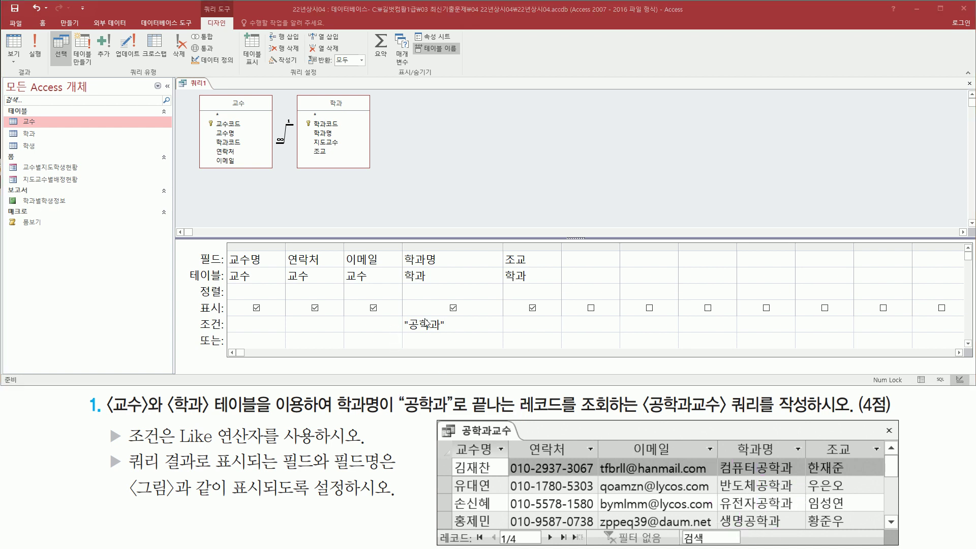
{"action": "key", "text": "Hangul"}
{"action": "type", "text": "*"}
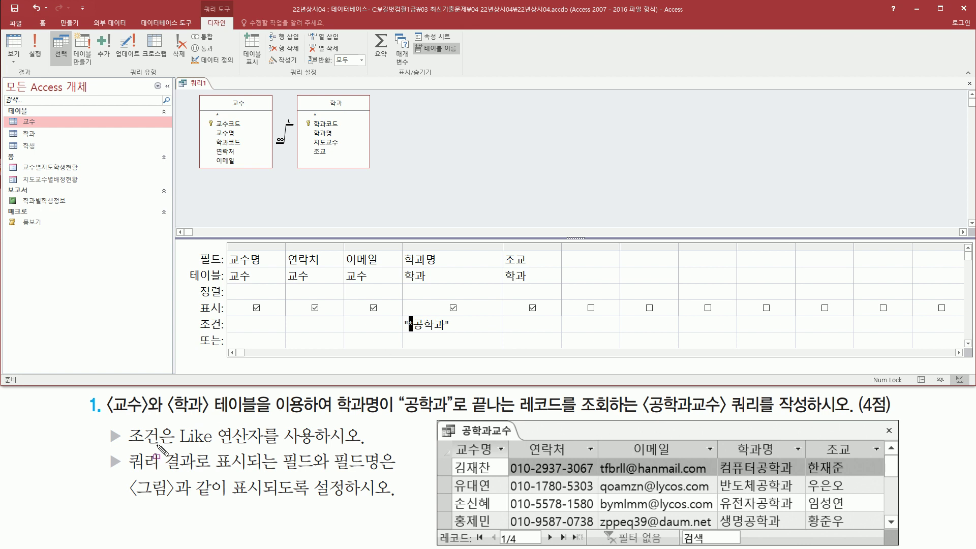
Step: Put the like operator in front of the 학과명 criterion so it reads like "*공학과"
{"action": "left_click_drag", "start_coordinate": [175, 445], "coordinate": [268, 447]}
{"action": "left_click", "coordinate": [423, 324]}
{"action": "left_click_drag", "start_coordinate": [99, 438], "coordinate": [359, 438]}
{"action": "type", "text": "ㅣ"}
{"action": "key", "text": "BackSpace"}
{"action": "type", "text": "like"}
{"action": "mouse_move", "coordinate": [124, 469]}
{"action": "left_mouse_down"}
{"action": "mouse_move", "coordinate": [282, 468]}
{"action": "mouse_move", "coordinate": [287, 460]}
{"action": "mouse_move", "coordinate": [397, 474]}
{"action": "left_mouse_up"}
{"action": "left_click_drag", "start_coordinate": [131, 501], "coordinate": [395, 501]}
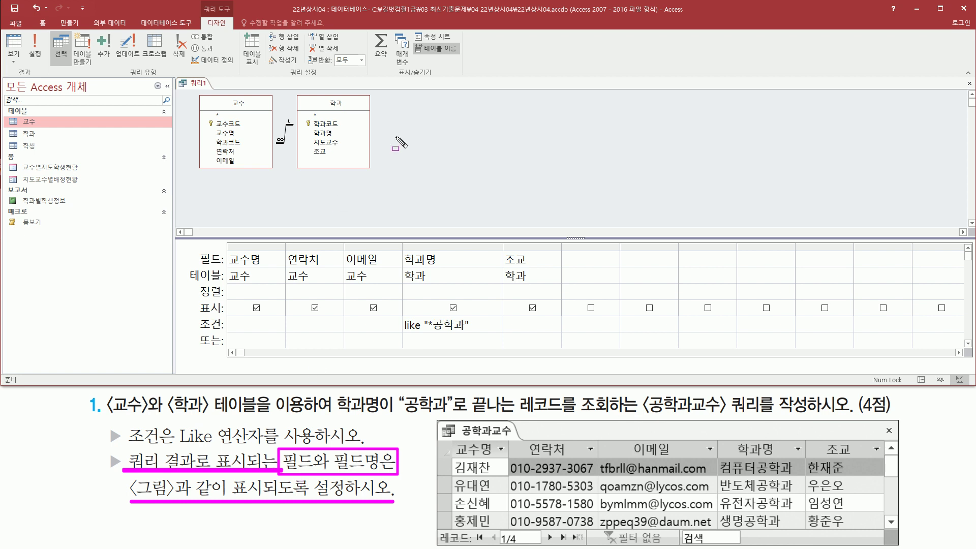
{"action": "key", "text": "Escape"}
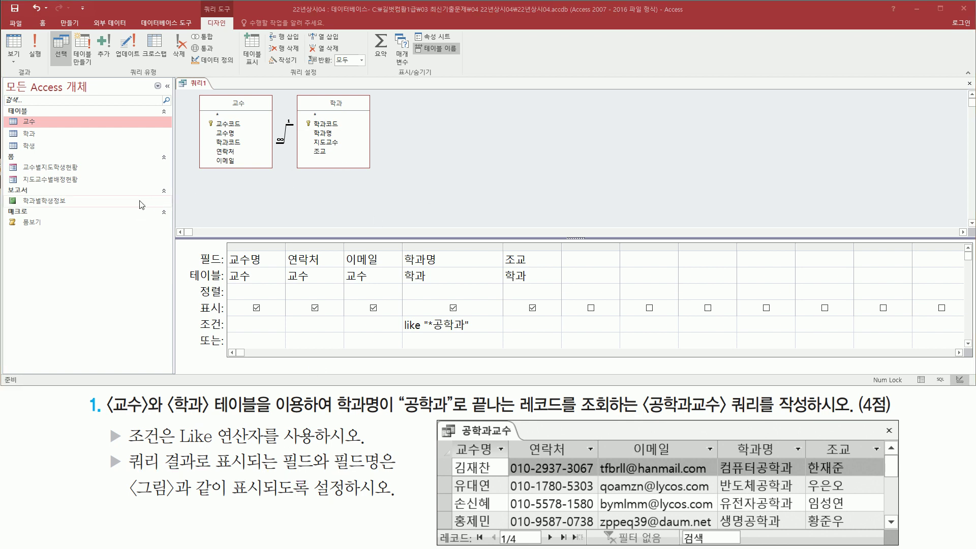
Step: Run the query to display its results in Datasheet view
{"action": "left_click_drag", "start_coordinate": [23, 37], "coordinate": [50, 64]}
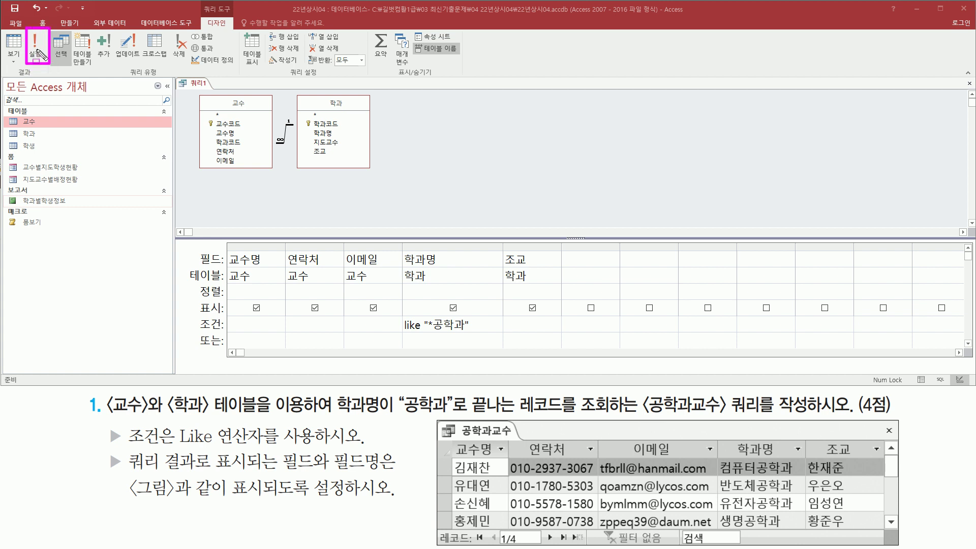
{"action": "left_click", "coordinate": [36, 49]}
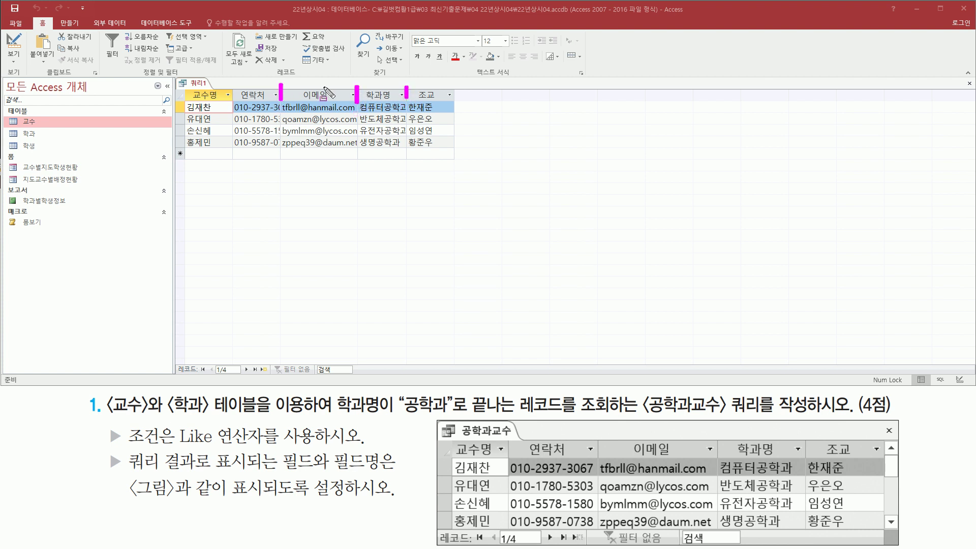
{"action": "key", "text": "Escape"}
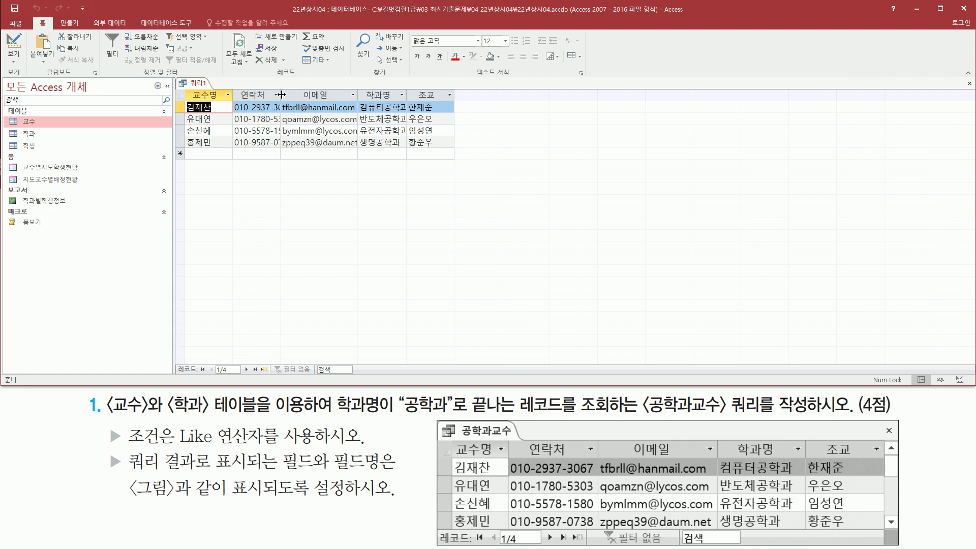
Step: Fit the 연락처, 이메일 and 학과명 column widths to their contents in the query results
{"action": "double_click", "coordinate": [281, 94]}
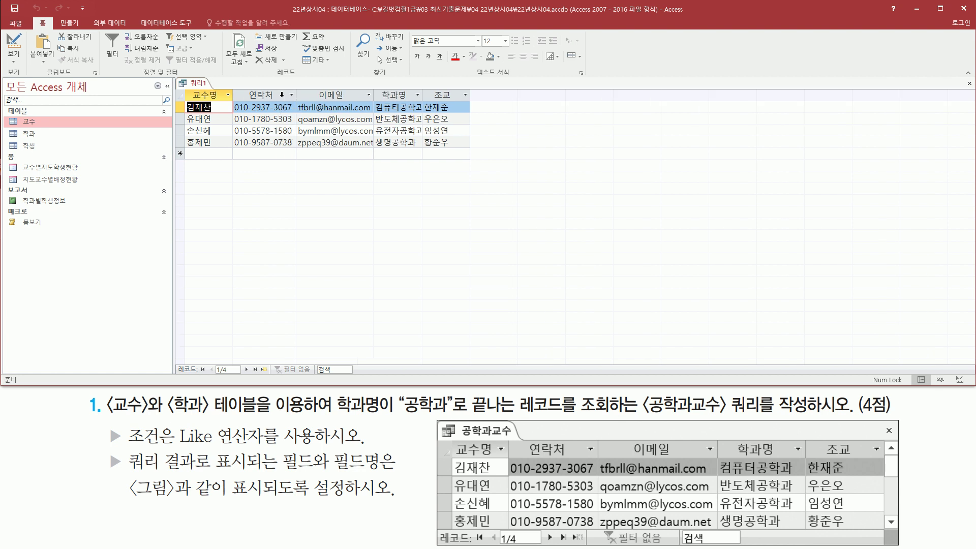
{"action": "double_click", "coordinate": [373, 95]}
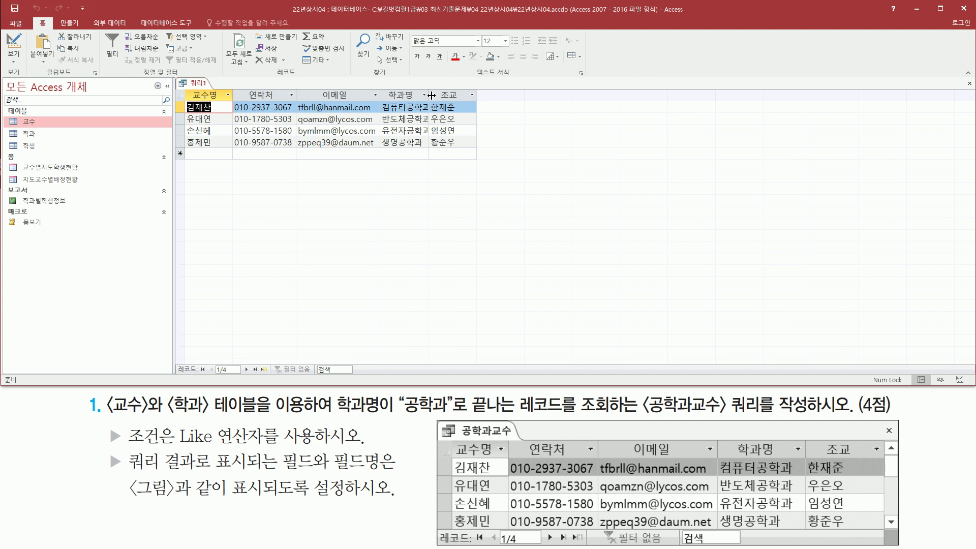
{"action": "double_click", "coordinate": [431, 94]}
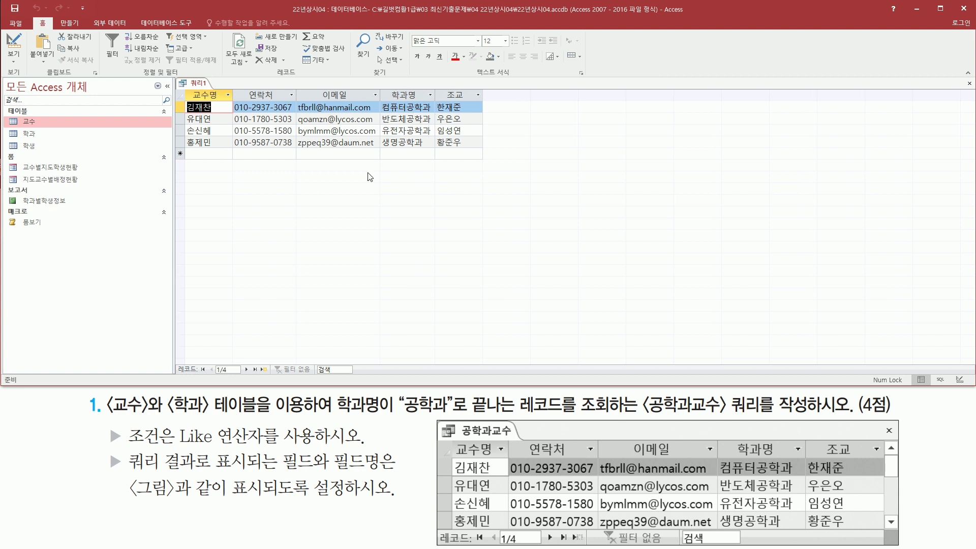
Step: Compare the query's field names, records and record navigator with the expected 공학과교수 result figure
{"action": "mouse_move", "coordinate": [186, 89]}
{"action": "left_mouse_down"}
{"action": "mouse_move", "coordinate": [221, 104]}
{"action": "mouse_move", "coordinate": [493, 103]}
{"action": "left_mouse_up"}
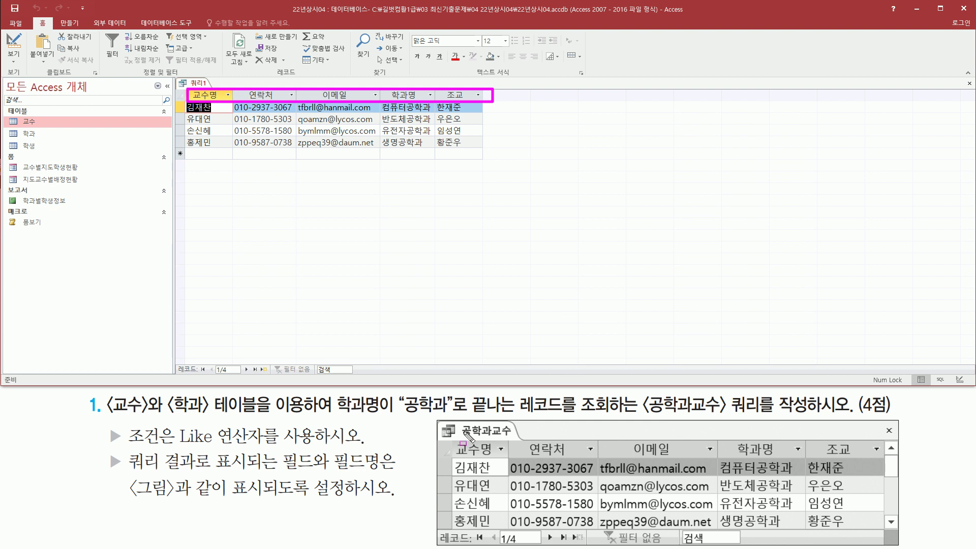
{"action": "mouse_move", "coordinate": [453, 440]}
{"action": "left_mouse_down"}
{"action": "mouse_move", "coordinate": [478, 460]}
{"action": "mouse_move", "coordinate": [879, 459]}
{"action": "left_mouse_up"}
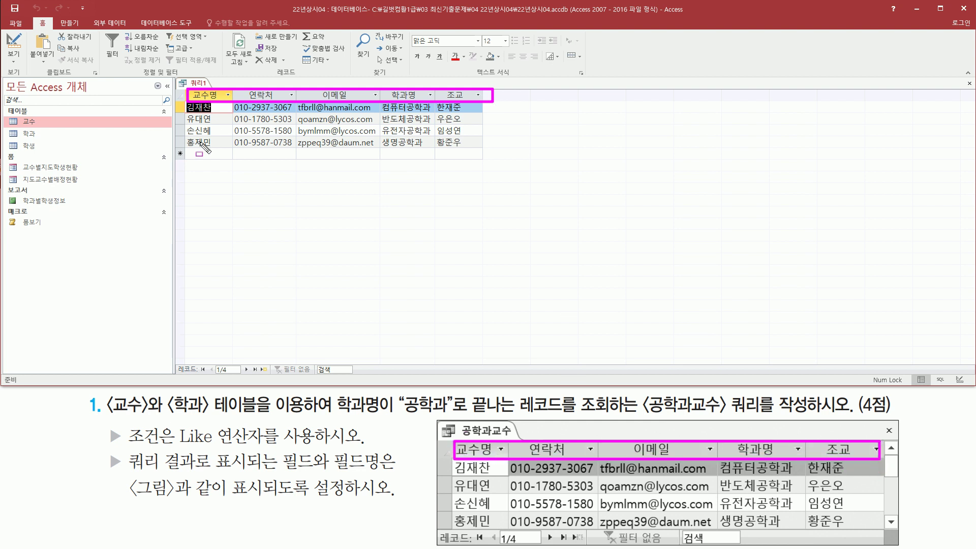
{"action": "mouse_move", "coordinate": [184, 102]}
{"action": "left_mouse_down"}
{"action": "mouse_move", "coordinate": [217, 115]}
{"action": "mouse_move", "coordinate": [220, 153]}
{"action": "left_mouse_up"}
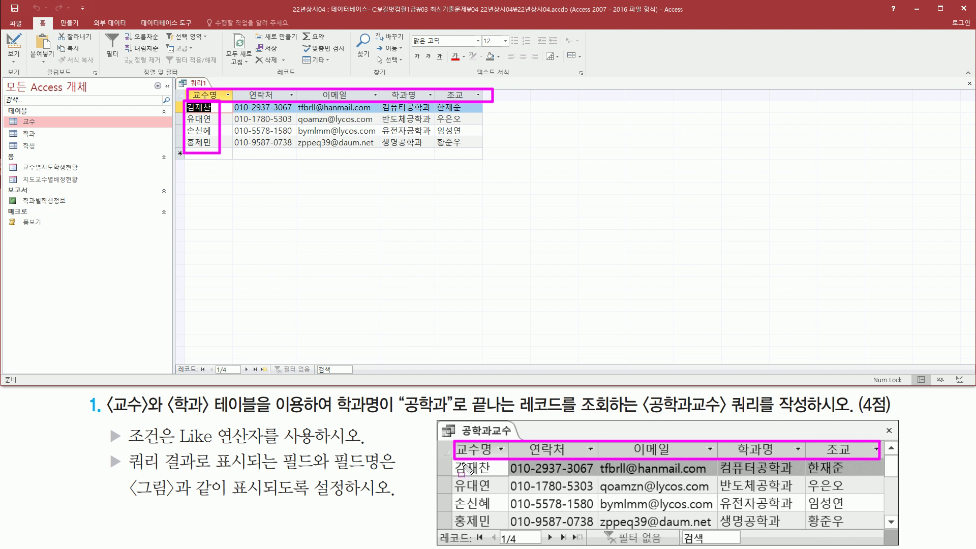
{"action": "left_click_drag", "start_coordinate": [453, 457], "coordinate": [495, 532]}
{"action": "mouse_move", "coordinate": [234, 103]}
{"action": "left_mouse_down"}
{"action": "mouse_move", "coordinate": [311, 147]}
{"action": "mouse_move", "coordinate": [493, 157]}
{"action": "left_mouse_up"}
{"action": "mouse_move", "coordinate": [509, 459]}
{"action": "left_mouse_down"}
{"action": "mouse_move", "coordinate": [520, 495]}
{"action": "mouse_move", "coordinate": [813, 533]}
{"action": "mouse_move", "coordinate": [876, 524]}
{"action": "left_mouse_up"}
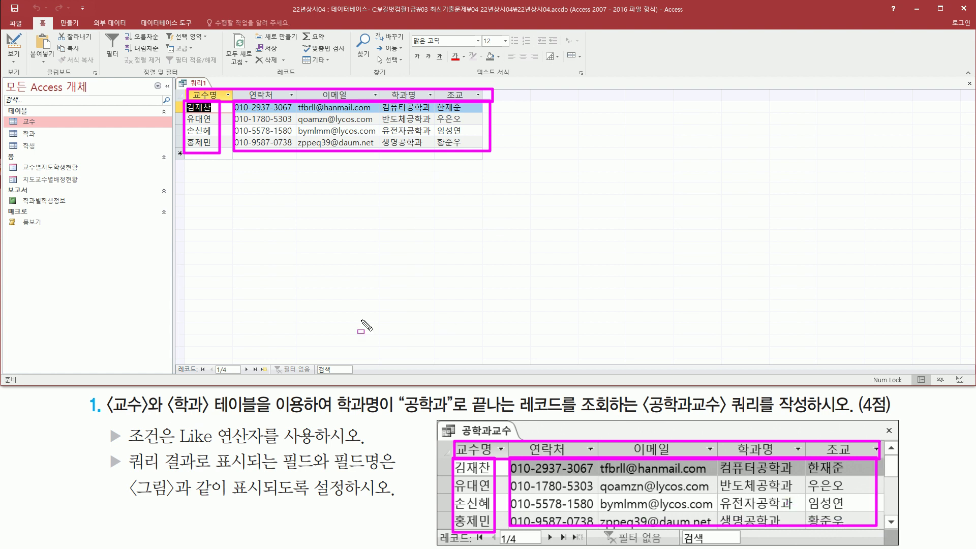
{"action": "left_click_drag", "start_coordinate": [176, 359], "coordinate": [265, 377]}
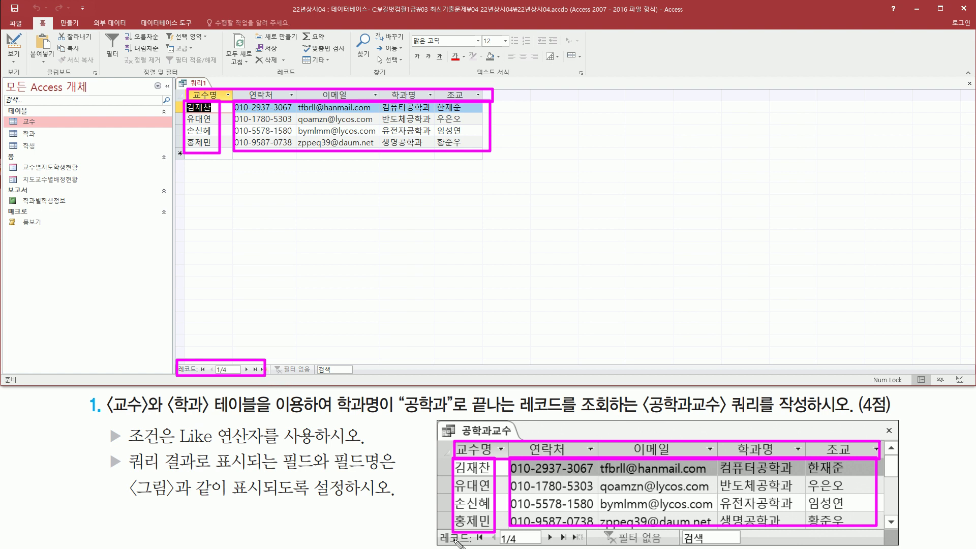
{"action": "left_click_drag", "start_coordinate": [439, 544], "coordinate": [550, 532]}
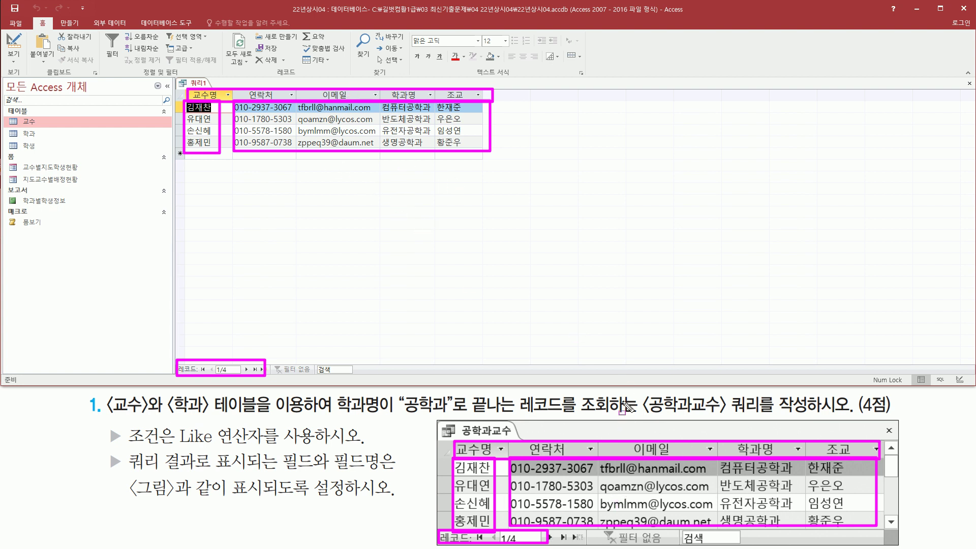
{"action": "key", "text": "Escape"}
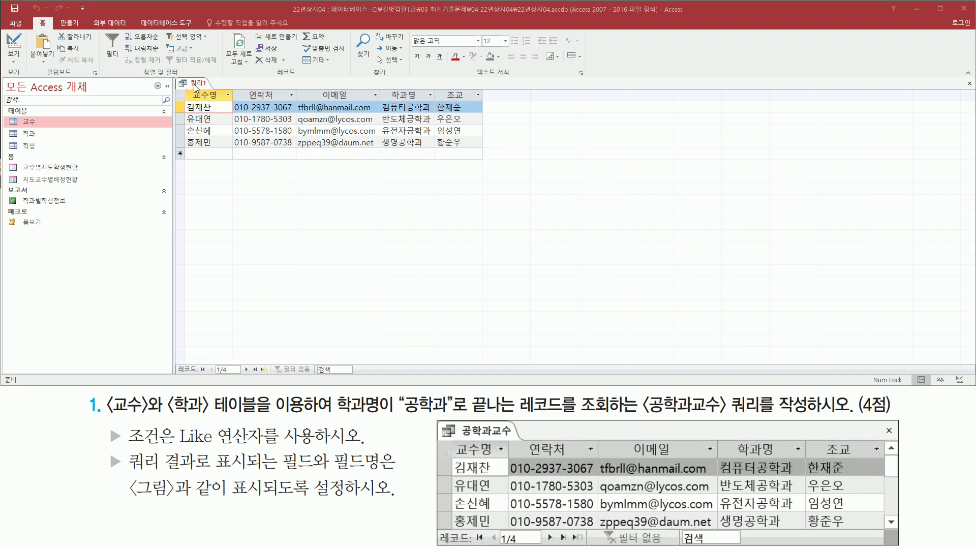
Step: Close the query and save its design changes under the name 공학과교수
{"action": "right_click", "coordinate": [196, 87]}
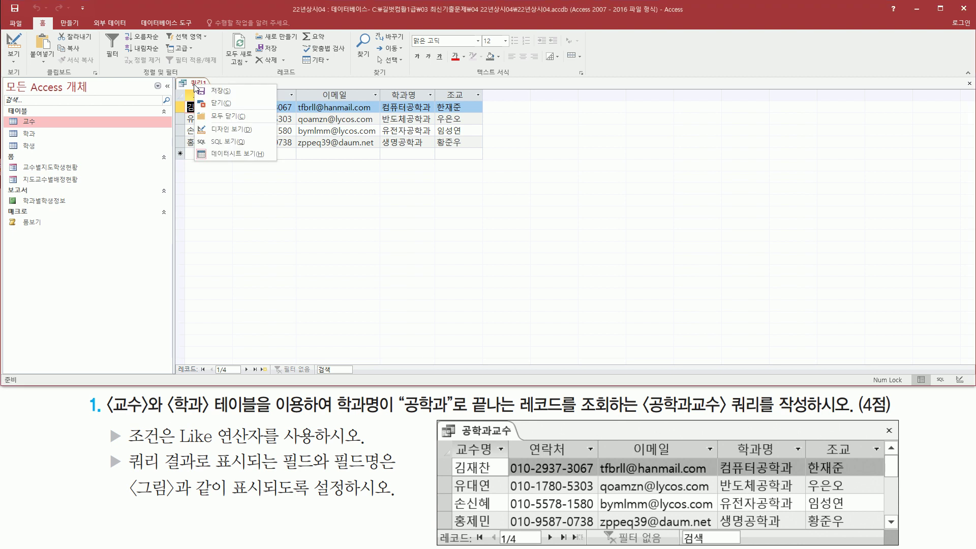
{"action": "left_click", "coordinate": [215, 104]}
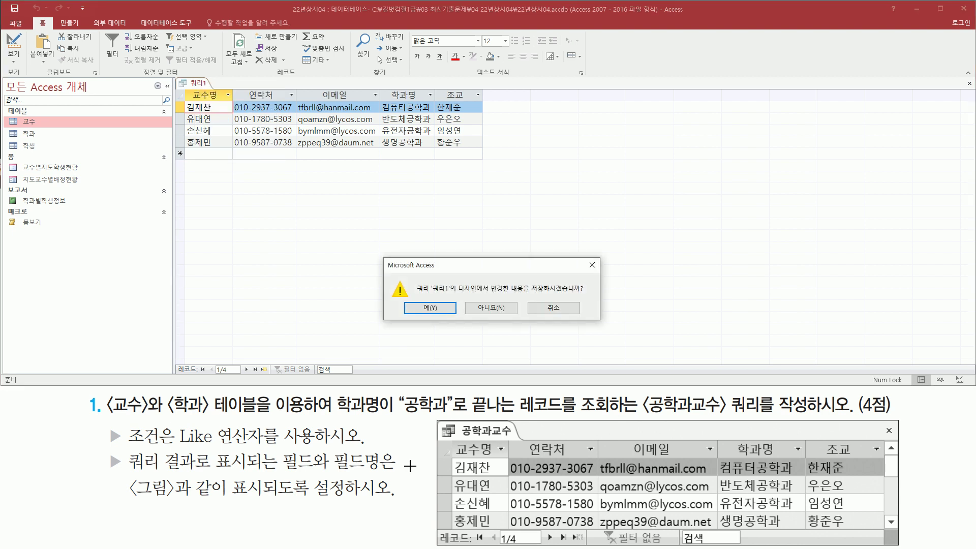
{"action": "left_click_drag", "start_coordinate": [529, 293], "coordinate": [587, 294]}
{"action": "left_click_drag", "start_coordinate": [414, 299], "coordinate": [451, 316]}
{"action": "left_click", "coordinate": [432, 309]}
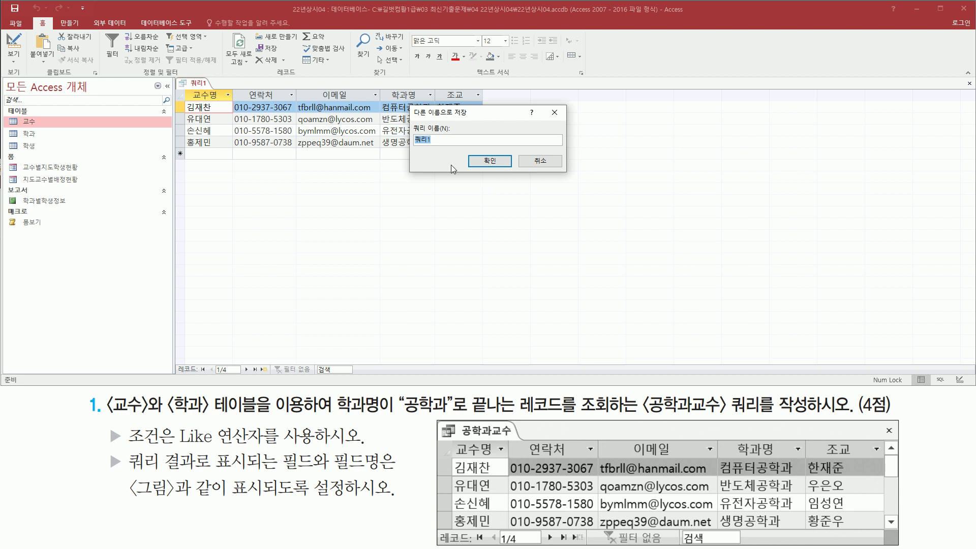
{"action": "left_click_drag", "start_coordinate": [407, 122], "coordinate": [461, 150]}
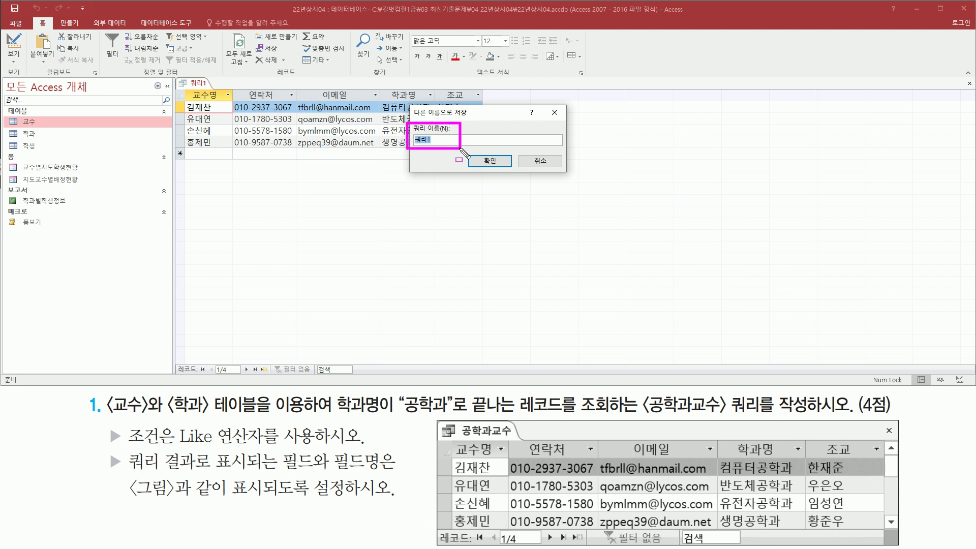
{"action": "left_click_drag", "start_coordinate": [644, 415], "coordinate": [763, 413]}
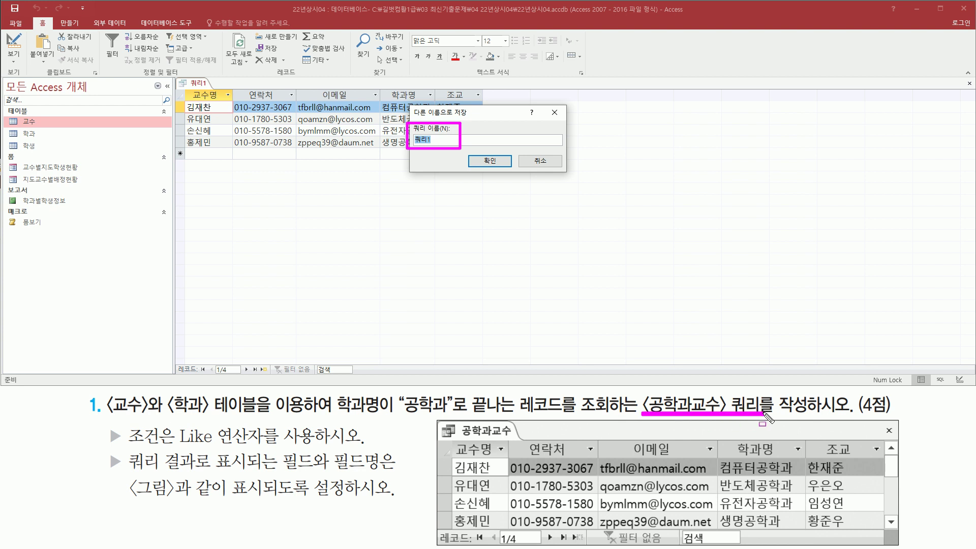
{"action": "key", "text": "Escape"}
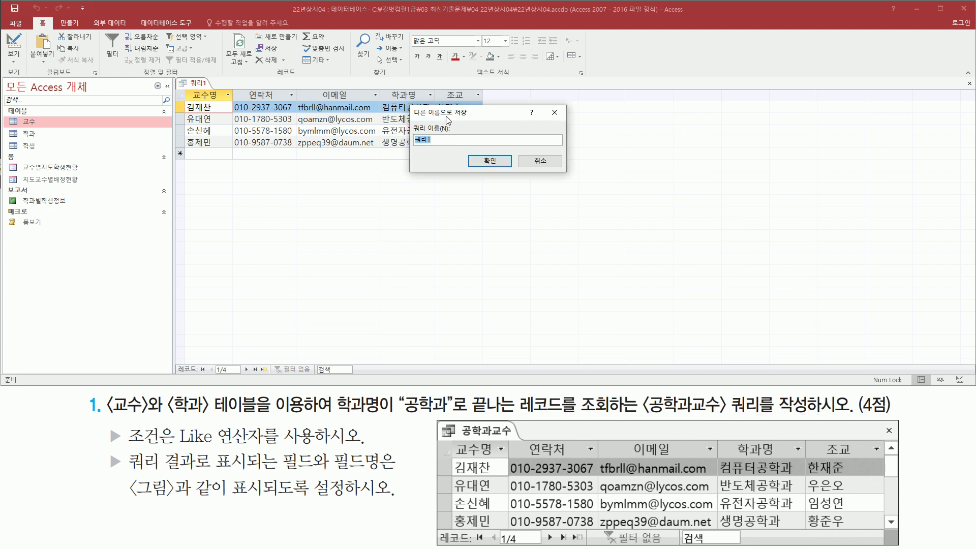
{"action": "type", "text": "공학과교수"}
{"action": "left_click", "coordinate": [461, 136]}
{"action": "left_click", "coordinate": [490, 162]}
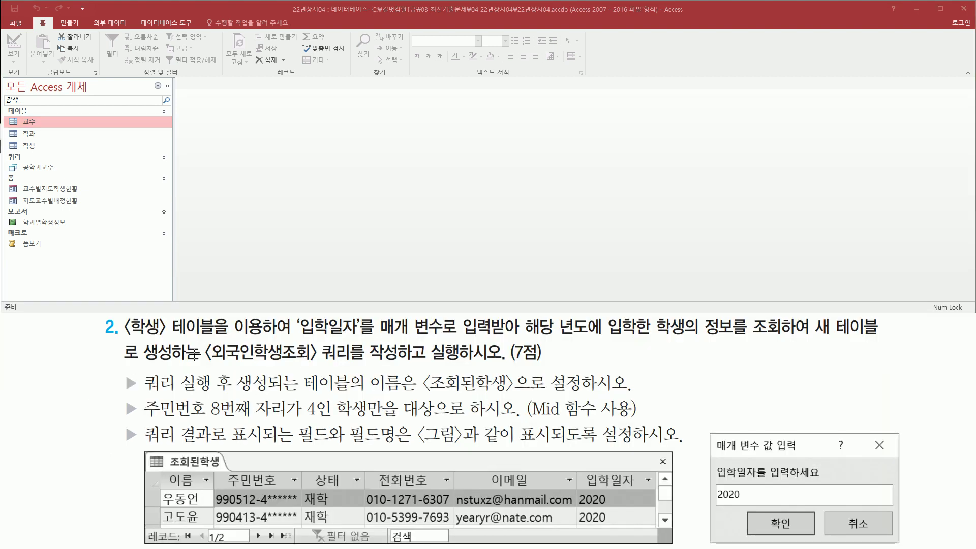
{"action": "left_click_drag", "start_coordinate": [125, 336], "coordinate": [219, 338]}
{"action": "mouse_move", "coordinate": [125, 316]}
{"action": "left_mouse_down"}
{"action": "mouse_move", "coordinate": [265, 337]}
{"action": "mouse_move", "coordinate": [602, 339]}
{"action": "left_mouse_up"}
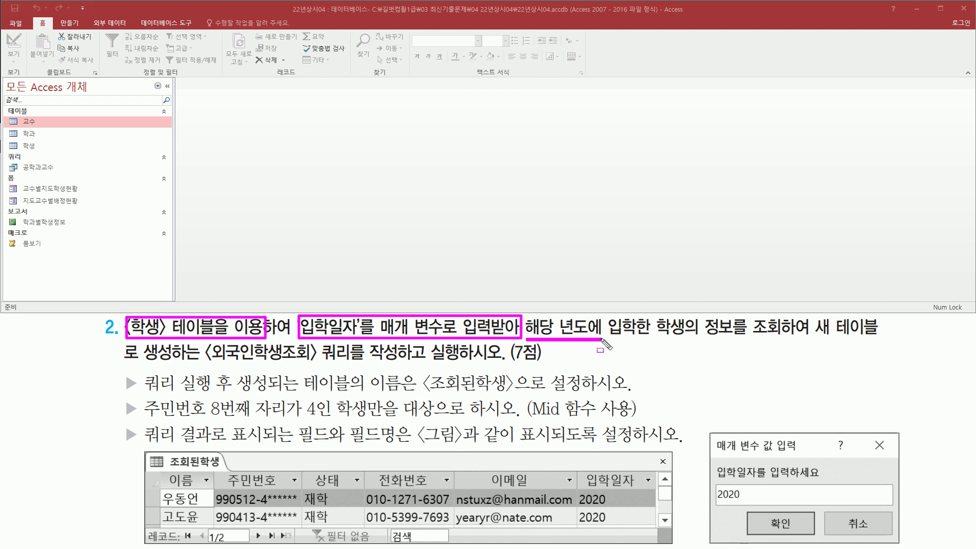
{"action": "left_click_drag", "start_coordinate": [813, 338], "coordinate": [879, 338]}
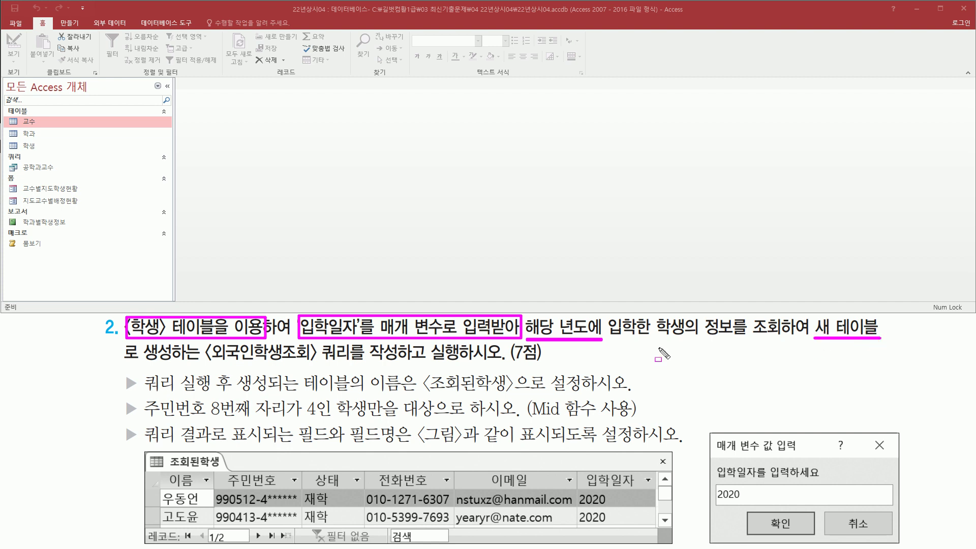
{"action": "left_click_drag", "start_coordinate": [205, 362], "coordinate": [500, 364]}
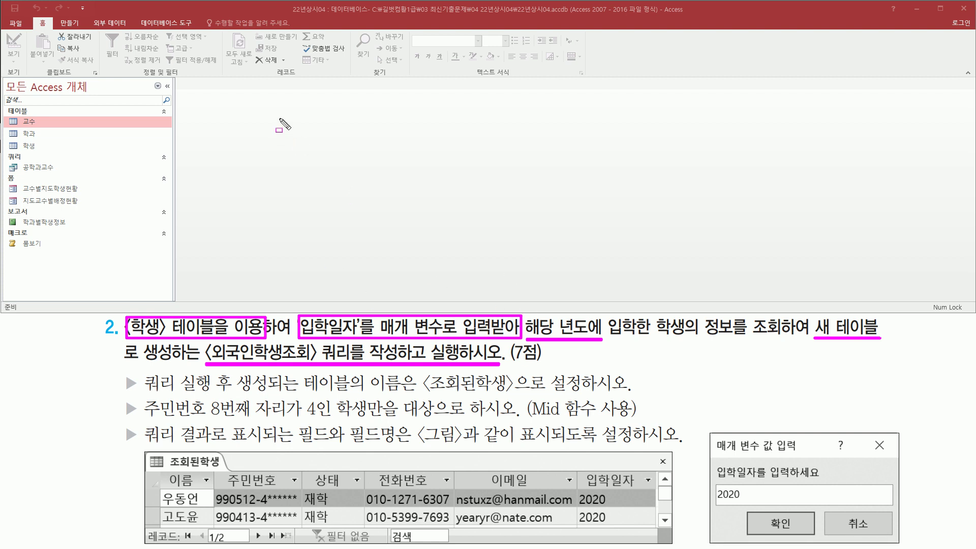
{"action": "key", "text": "Escape"}
Step: Create a new query in Design view with the 학생 table as its only source
{"action": "left_click", "coordinate": [69, 25]}
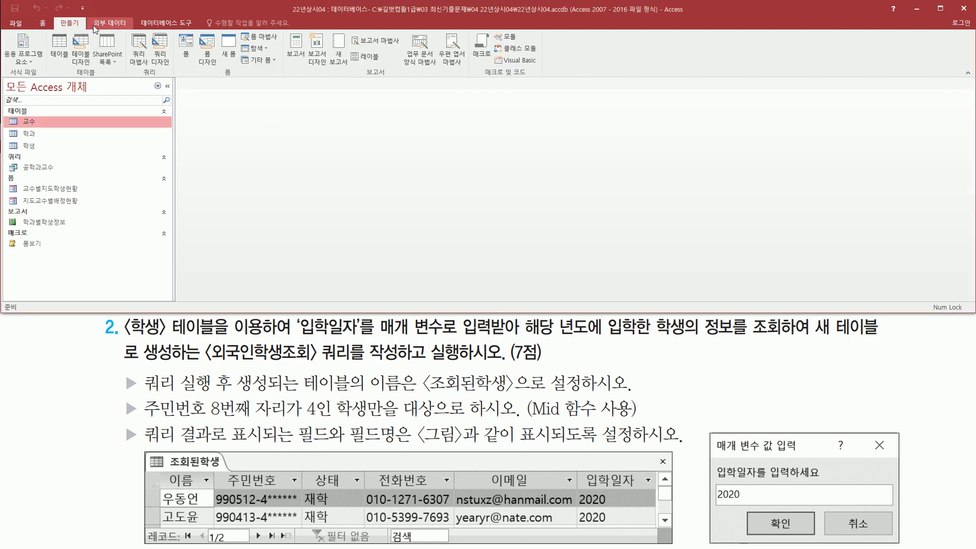
{"action": "left_click_drag", "start_coordinate": [148, 30], "coordinate": [176, 67]}
{"action": "key", "text": "Escape"}
{"action": "left_click", "coordinate": [160, 48]}
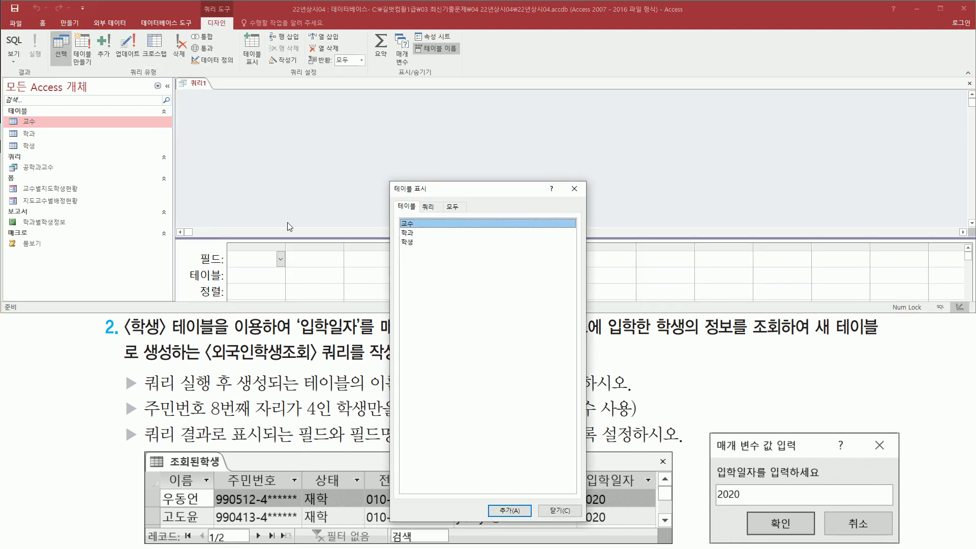
{"action": "left_click_drag", "start_coordinate": [123, 336], "coordinate": [269, 336]}
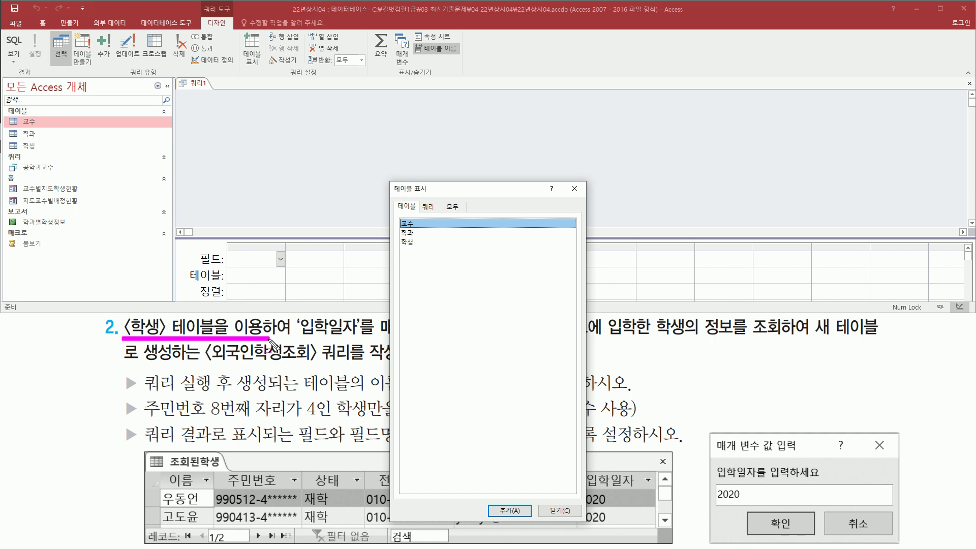
{"action": "key", "text": "Escape"}
{"action": "left_click", "coordinate": [412, 243]}
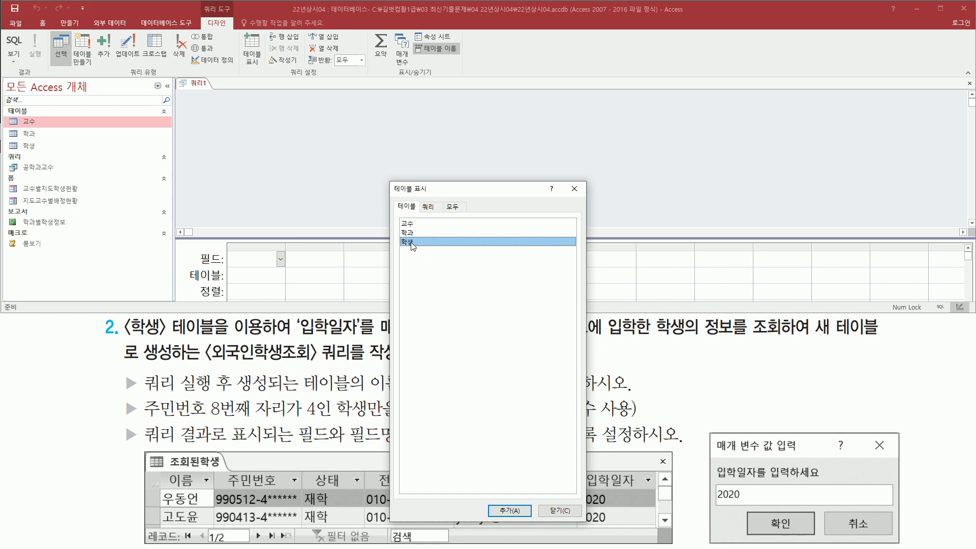
{"action": "double_click", "coordinate": [412, 243]}
{"action": "mouse_move", "coordinate": [195, 88]}
{"action": "left_mouse_down"}
{"action": "mouse_move", "coordinate": [213, 125]}
{"action": "mouse_move", "coordinate": [279, 177]}
{"action": "left_mouse_up"}
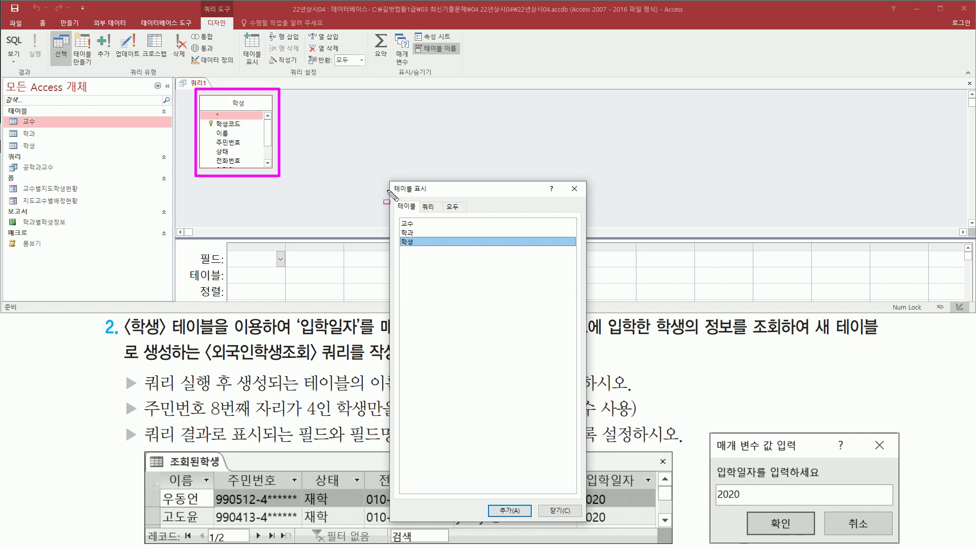
{"action": "left_click_drag", "start_coordinate": [564, 181], "coordinate": [586, 198]}
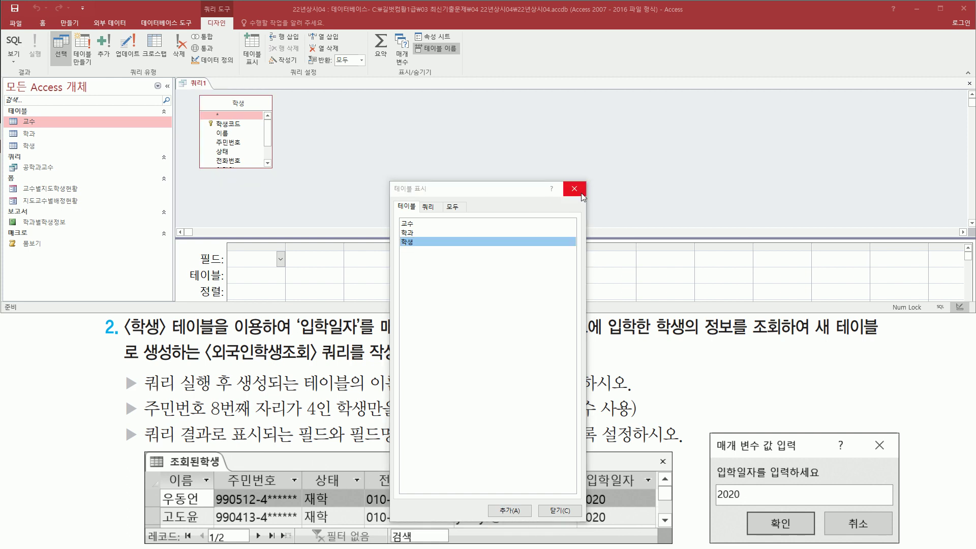
{"action": "left_click", "coordinate": [573, 188]}
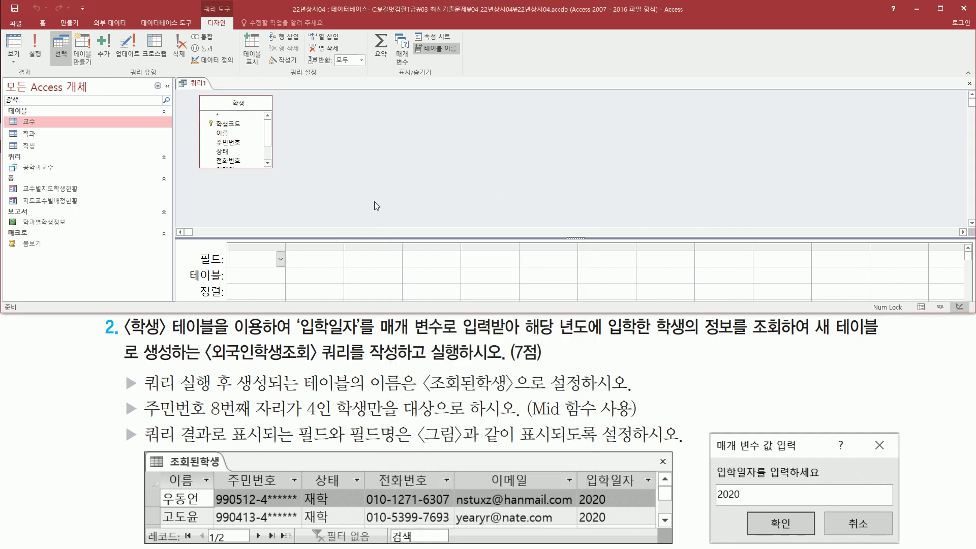
Step: Enlarge the query design grid and add the 이름, 주민번호, 상태 and 전화번호 fields from the 학생 table
{"action": "left_click_drag", "start_coordinate": [355, 231], "coordinate": [356, 178]}
{"action": "mouse_move", "coordinate": [160, 489]}
{"action": "left_mouse_down"}
{"action": "mouse_move", "coordinate": [172, 469]}
{"action": "mouse_move", "coordinate": [304, 469]}
{"action": "mouse_move", "coordinate": [366, 496]}
{"action": "mouse_move", "coordinate": [650, 496]}
{"action": "left_mouse_up"}
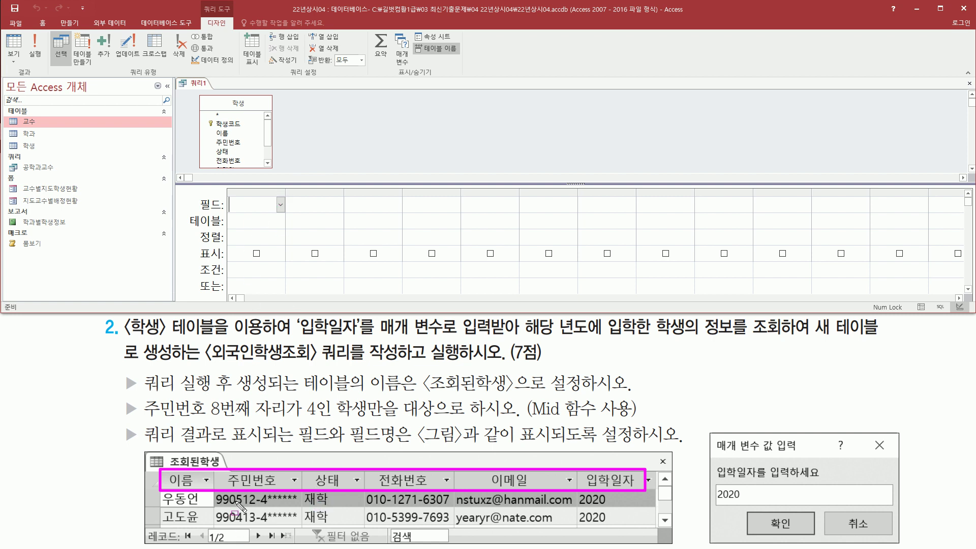
{"action": "key", "text": "Escape"}
{"action": "left_click", "coordinate": [224, 136]}
{"action": "double_click", "coordinate": [226, 136]}
{"action": "left_click", "coordinate": [235, 144]}
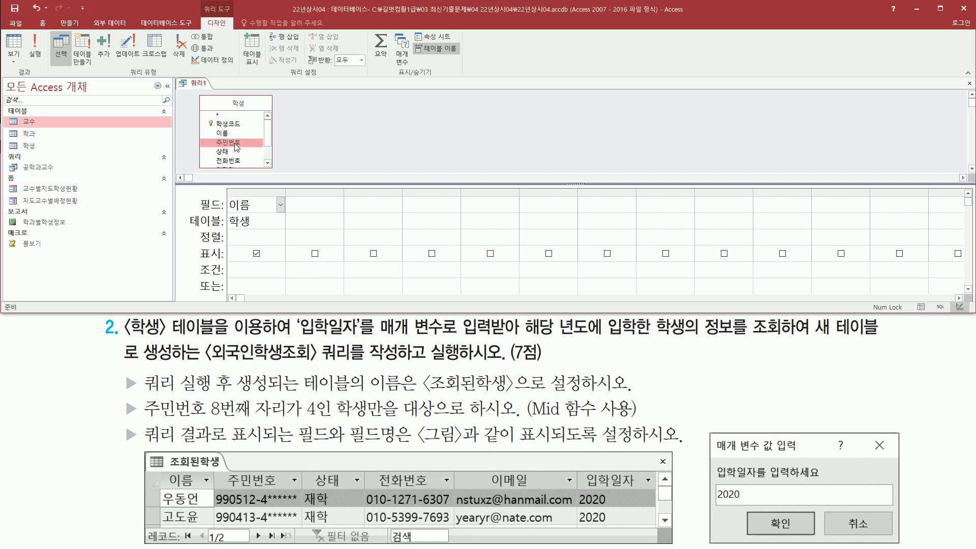
{"action": "double_click", "coordinate": [236, 145]}
{"action": "left_click", "coordinate": [226, 153]}
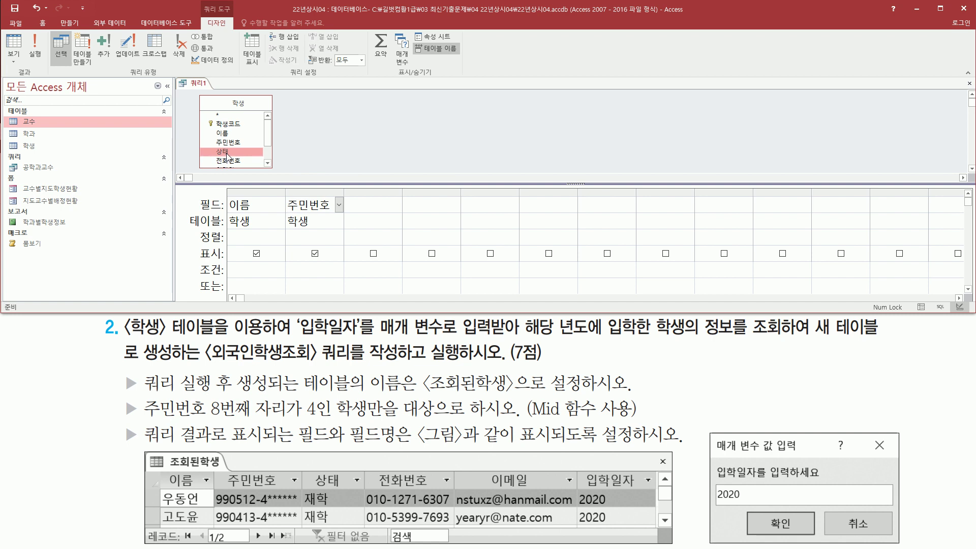
{"action": "double_click", "coordinate": [227, 153]}
{"action": "left_click", "coordinate": [232, 162]}
{"action": "double_click", "coordinate": [232, 163]}
Step: Add the 이메일 and 입학일자 fields from the 학생 table to the query grid
{"action": "scroll", "coordinate": [239, 157], "scroll_direction": "down", "scroll_amount": 1}
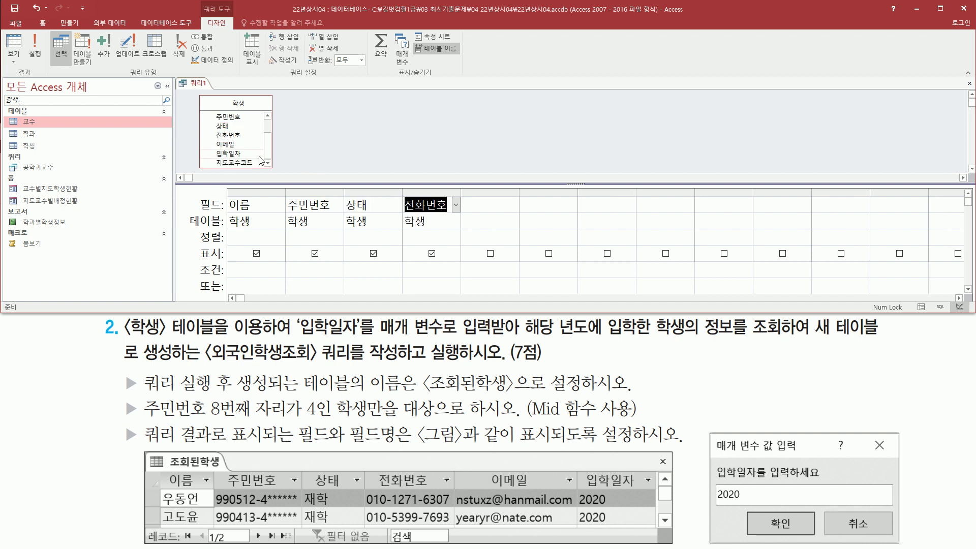
{"action": "left_click", "coordinate": [237, 146]}
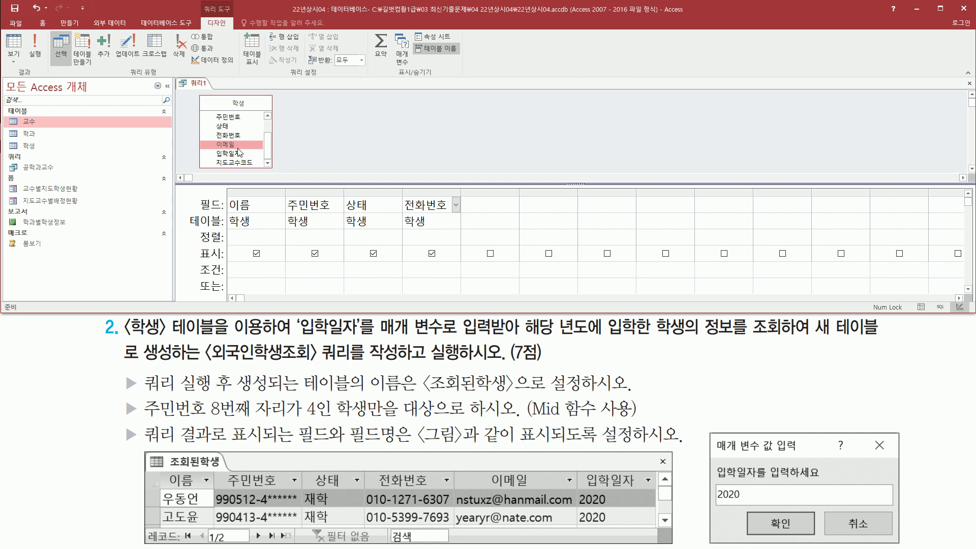
{"action": "double_click", "coordinate": [237, 146]}
{"action": "left_click", "coordinate": [238, 153]}
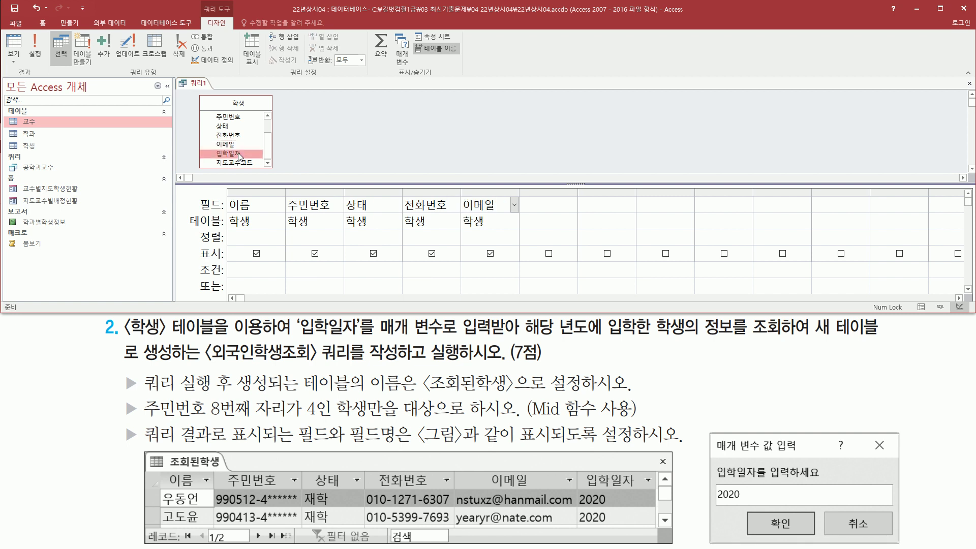
{"action": "double_click", "coordinate": [239, 155]}
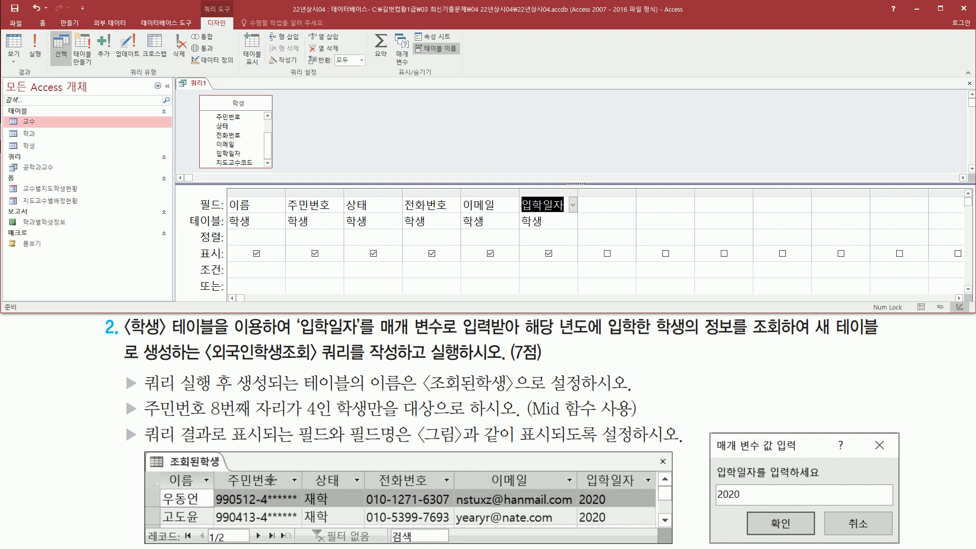
Step: Check the six query fields against the expected 조회된학생 figure and run the query
{"action": "mouse_move", "coordinate": [161, 469]}
{"action": "left_mouse_down"}
{"action": "mouse_move", "coordinate": [214, 503]}
{"action": "mouse_move", "coordinate": [640, 516]}
{"action": "mouse_move", "coordinate": [658, 500]}
{"action": "mouse_move", "coordinate": [649, 490]}
{"action": "left_mouse_up"}
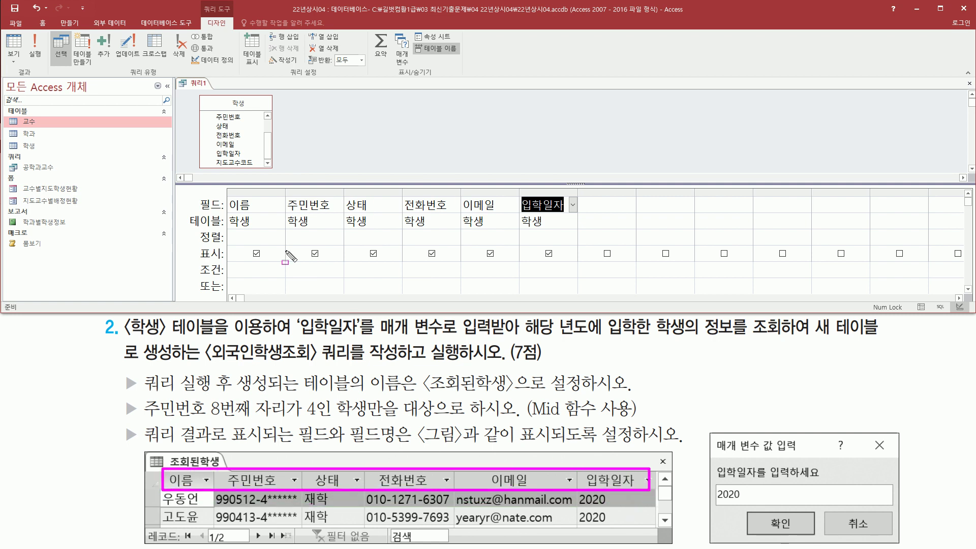
{"action": "mouse_move", "coordinate": [227, 196]}
{"action": "left_mouse_down"}
{"action": "mouse_move", "coordinate": [242, 218]}
{"action": "mouse_move", "coordinate": [584, 226]}
{"action": "mouse_move", "coordinate": [576, 219]}
{"action": "left_mouse_up"}
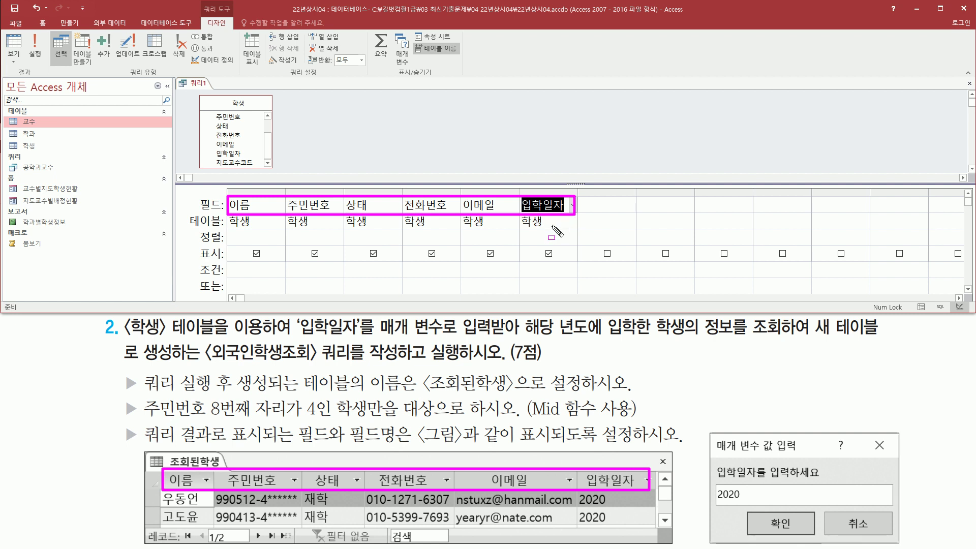
{"action": "key", "text": "Escape"}
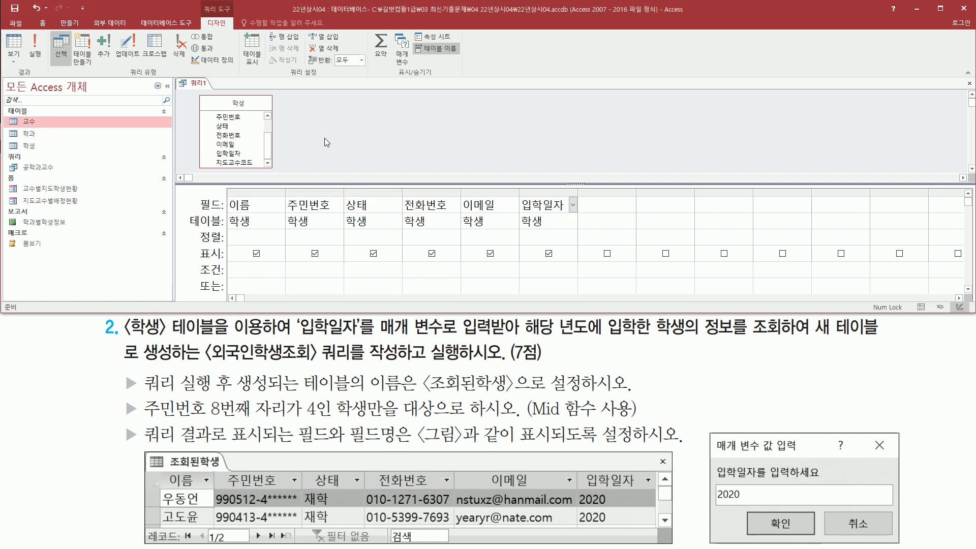
{"action": "left_click", "coordinate": [33, 47]}
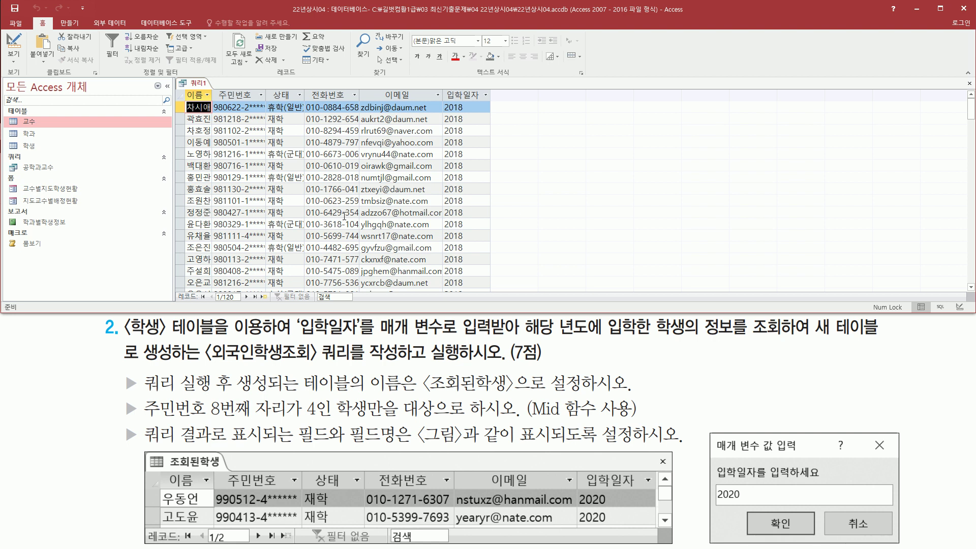
Step: Fit the widths of the 이름, 주민번호, 상태, 전화번호 and 이메일 columns to their contents in the query datasheet
{"action": "mouse_move", "coordinate": [187, 90]}
{"action": "left_mouse_down"}
{"action": "mouse_move", "coordinate": [211, 193]}
{"action": "mouse_move", "coordinate": [438, 206]}
{"action": "left_mouse_up"}
{"action": "key", "text": "Escape"}
{"action": "double_click", "coordinate": [213, 95]}
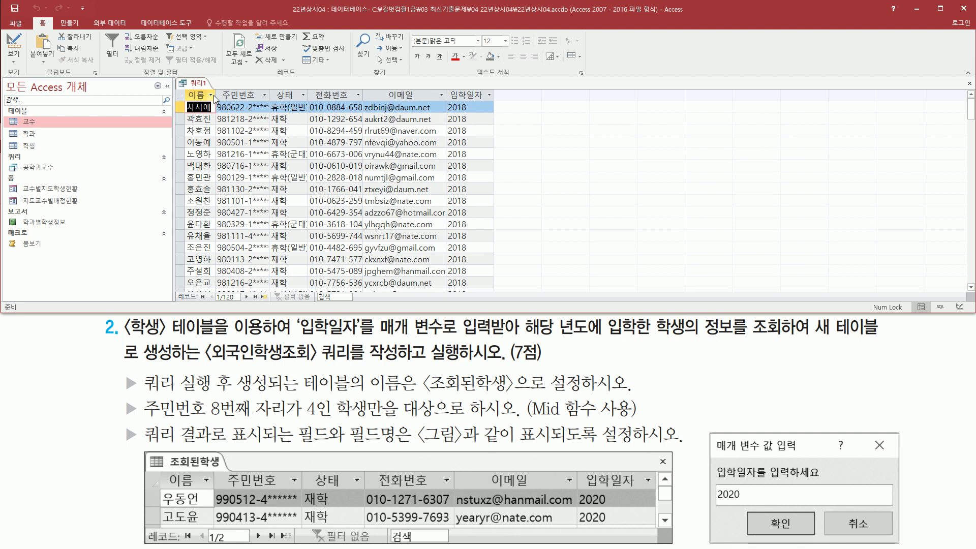
{"action": "double_click", "coordinate": [270, 96]}
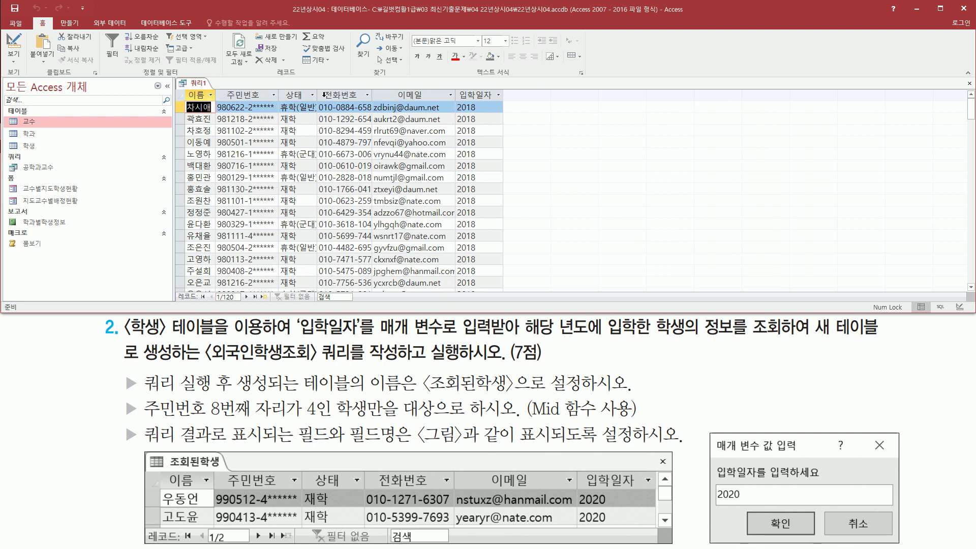
{"action": "double_click", "coordinate": [317, 94]}
{"action": "double_click", "coordinate": [379, 95]}
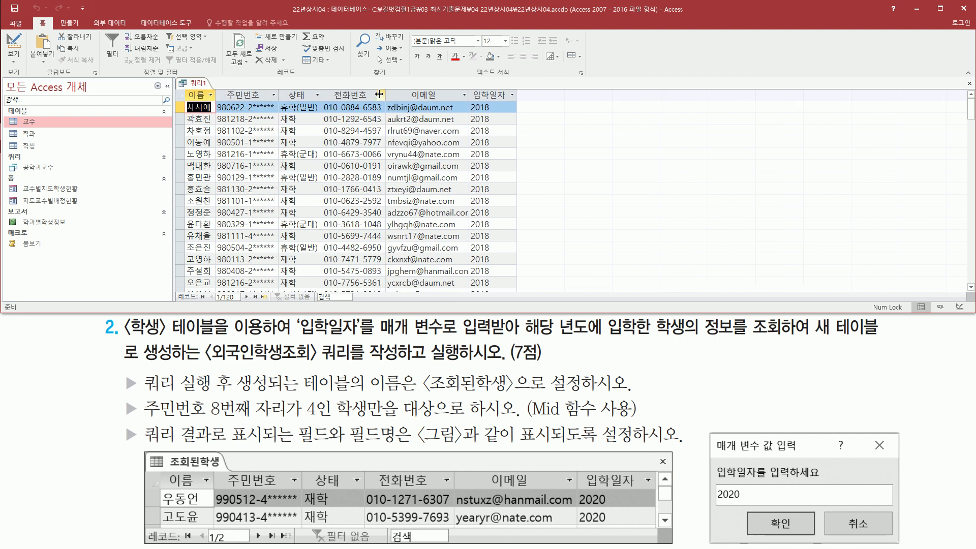
{"action": "double_click", "coordinate": [470, 94]}
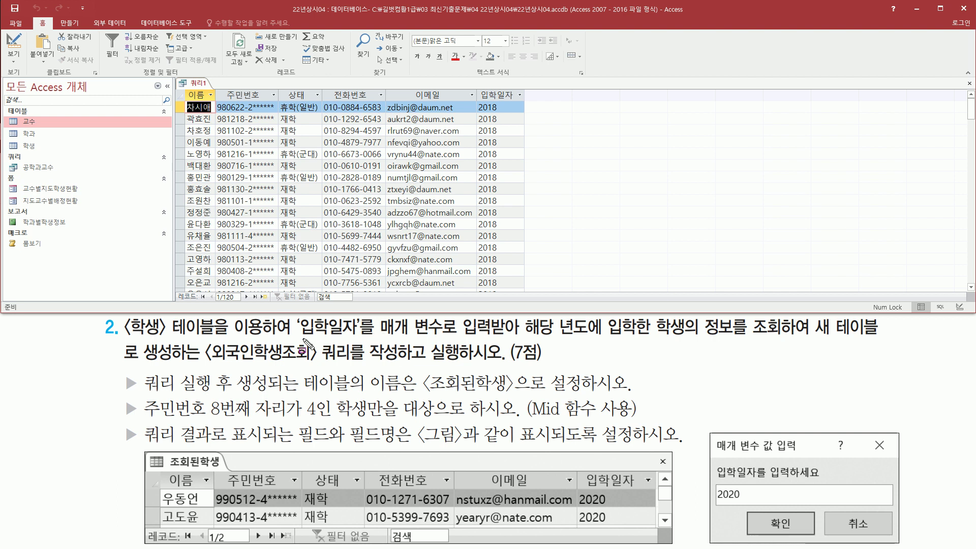
Step: Compare the 입학일자 parameter requirement and the 주민번호 eighth-digit condition with the matching columns of the datasheet
{"action": "mouse_move", "coordinate": [295, 336]}
{"action": "left_mouse_down"}
{"action": "mouse_move", "coordinate": [369, 335]}
{"action": "mouse_move", "coordinate": [372, 320]}
{"action": "mouse_move", "coordinate": [515, 333]}
{"action": "left_mouse_up"}
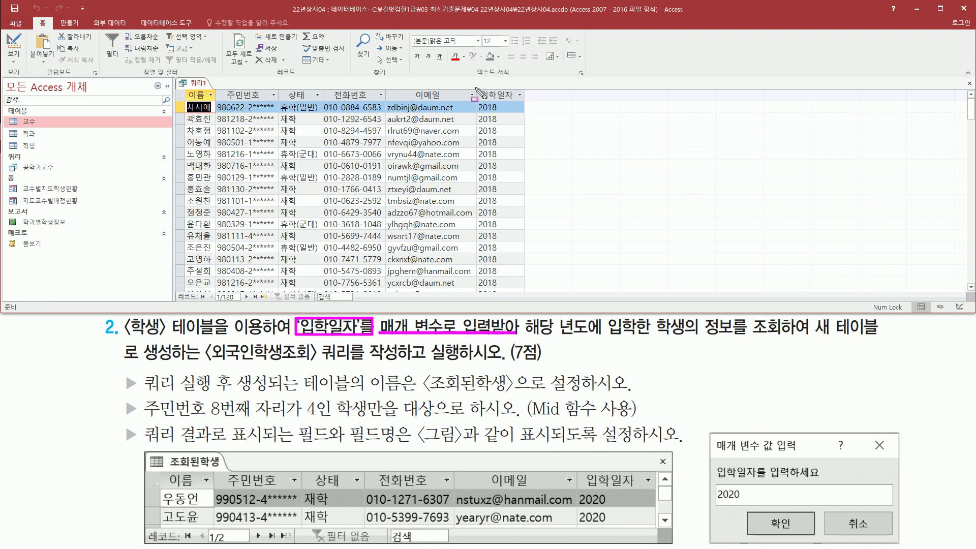
{"action": "left_click_drag", "start_coordinate": [475, 87], "coordinate": [521, 101]}
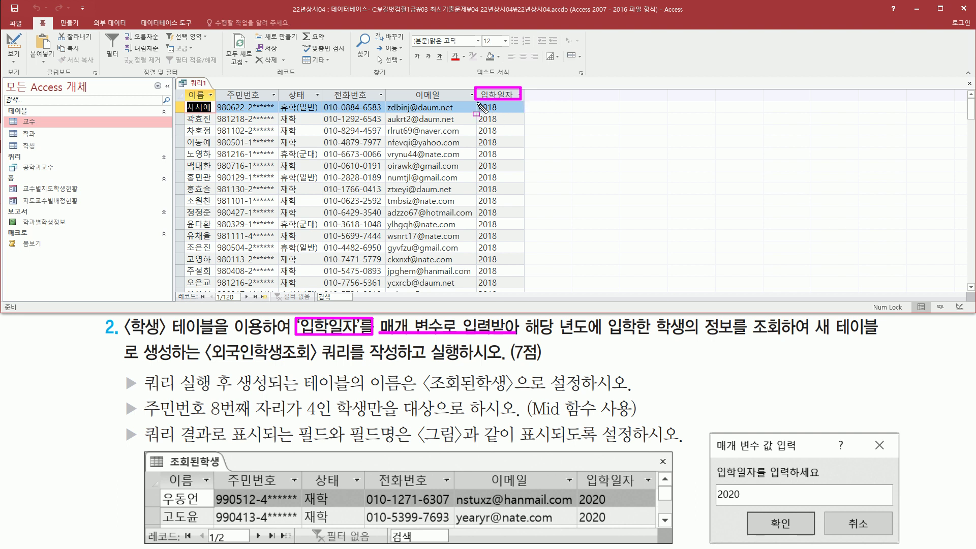
{"action": "mouse_move", "coordinate": [477, 102]}
{"action": "left_mouse_down"}
{"action": "mouse_move", "coordinate": [488, 130]}
{"action": "mouse_move", "coordinate": [502, 282]}
{"action": "left_mouse_up"}
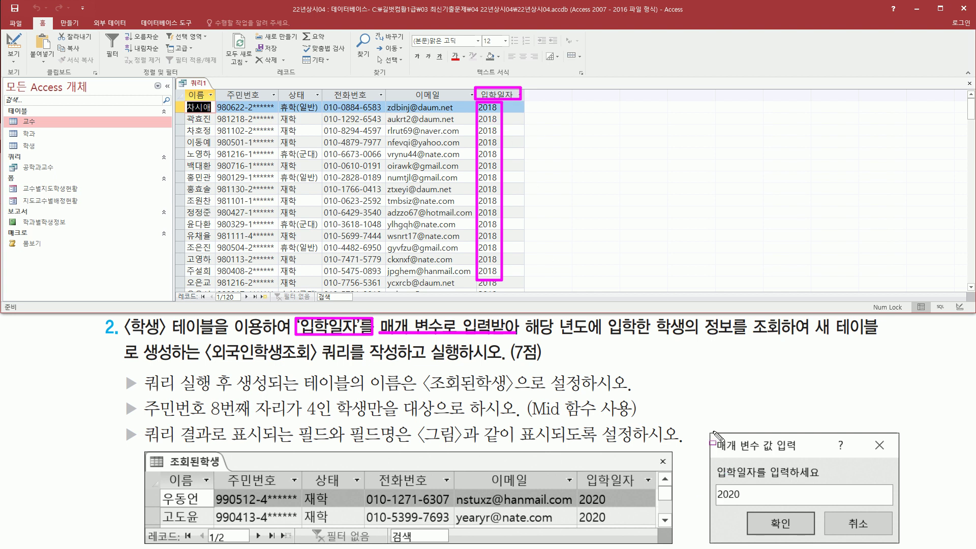
{"action": "mouse_move", "coordinate": [710, 432]}
{"action": "left_mouse_down"}
{"action": "mouse_move", "coordinate": [813, 518]}
{"action": "mouse_move", "coordinate": [904, 545]}
{"action": "left_mouse_up"}
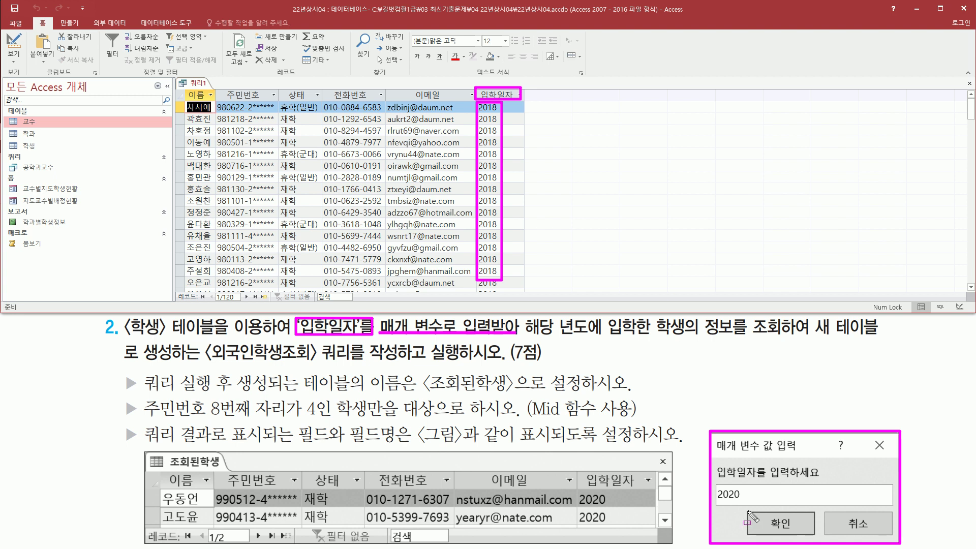
{"action": "left_click_drag", "start_coordinate": [715, 501], "coordinate": [744, 502]}
{"action": "mouse_move", "coordinate": [120, 397]}
{"action": "left_mouse_down"}
{"action": "mouse_move", "coordinate": [139, 423]}
{"action": "mouse_move", "coordinate": [204, 419]}
{"action": "left_mouse_up"}
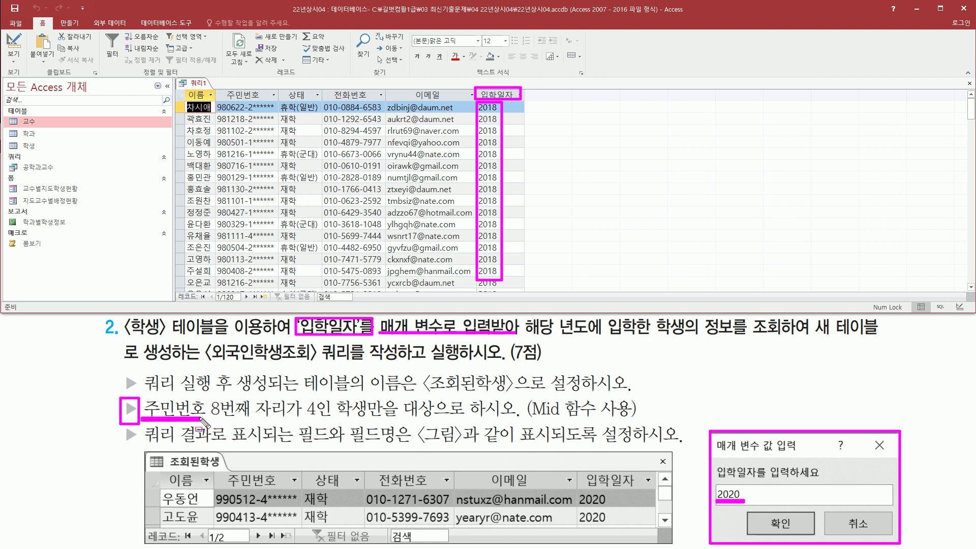
{"action": "mouse_move", "coordinate": [215, 86]}
{"action": "left_mouse_down"}
{"action": "mouse_move", "coordinate": [257, 254]}
{"action": "mouse_move", "coordinate": [283, 294]}
{"action": "left_mouse_up"}
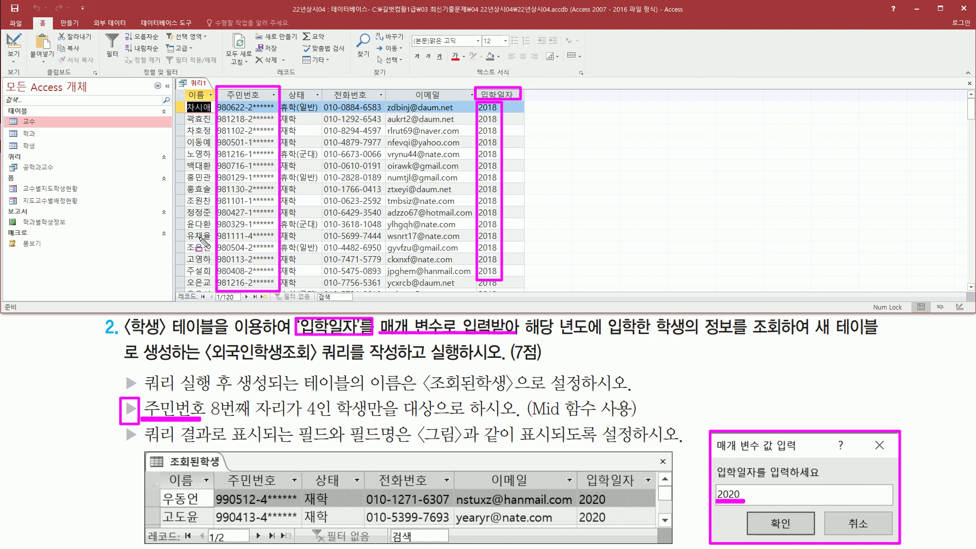
{"action": "mouse_move", "coordinate": [207, 390]}
{"action": "left_mouse_down"}
{"action": "mouse_move", "coordinate": [271, 422]}
{"action": "mouse_move", "coordinate": [308, 425]}
{"action": "left_mouse_up"}
{"action": "key", "text": "e"}
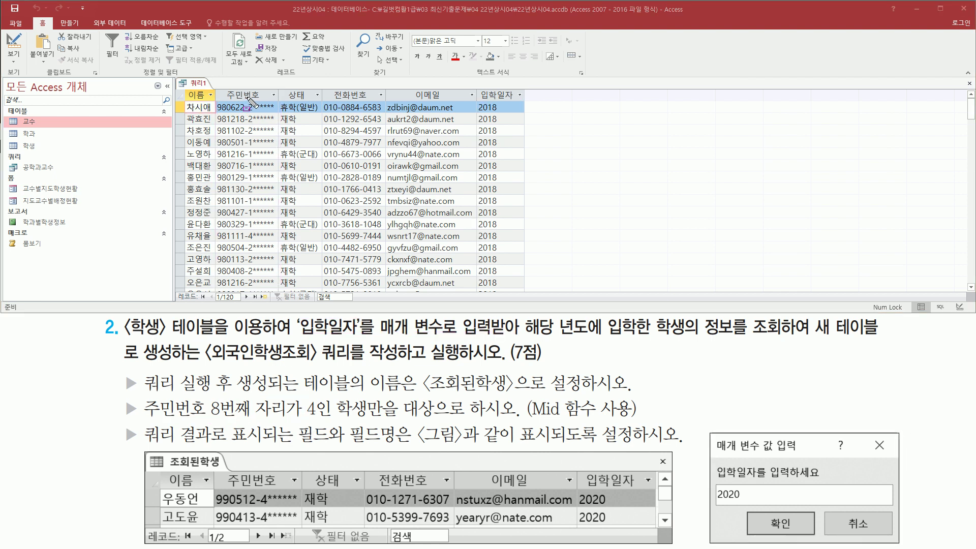
{"action": "left_click_drag", "start_coordinate": [248, 100], "coordinate": [258, 295]}
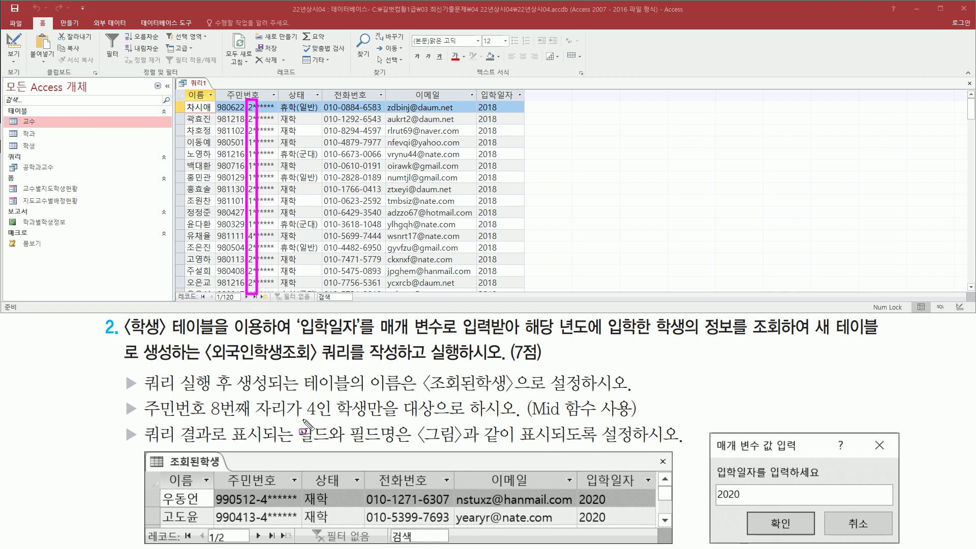
{"action": "mouse_move", "coordinate": [301, 420]}
{"action": "left_mouse_down"}
{"action": "mouse_move", "coordinate": [431, 422]}
{"action": "mouse_move", "coordinate": [443, 397]}
{"action": "left_mouse_up"}
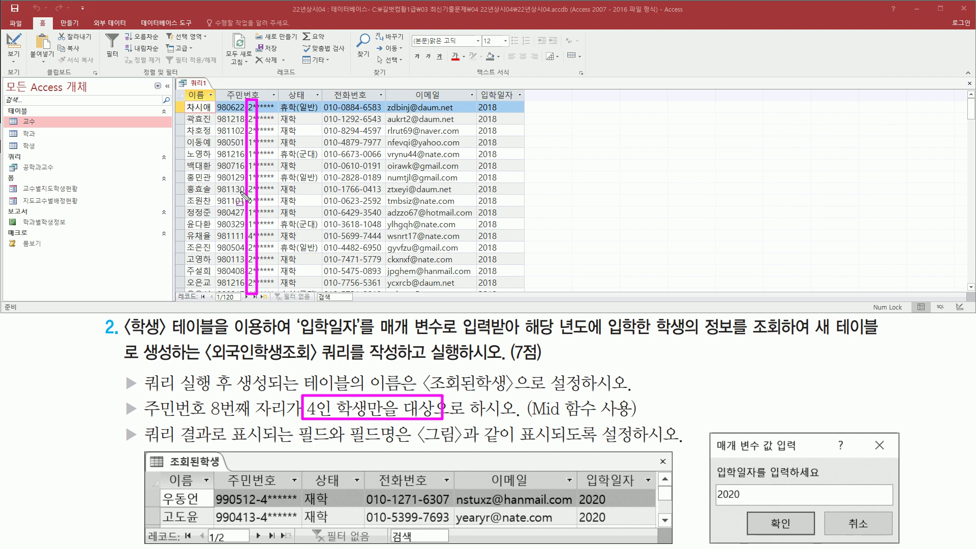
Step: Return the query to Design view and locate the 주민번호 column
{"action": "right_click", "coordinate": [197, 82]}
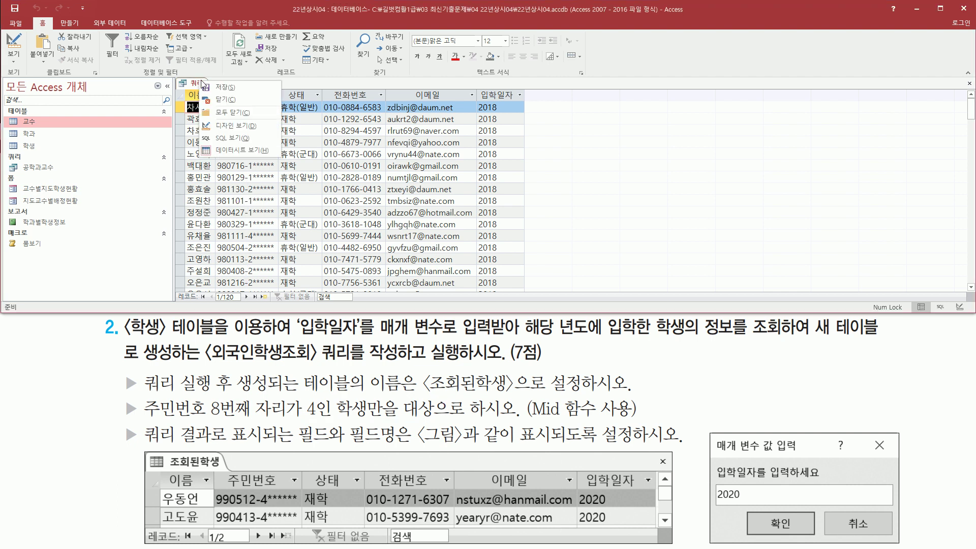
{"action": "left_click", "coordinate": [231, 126]}
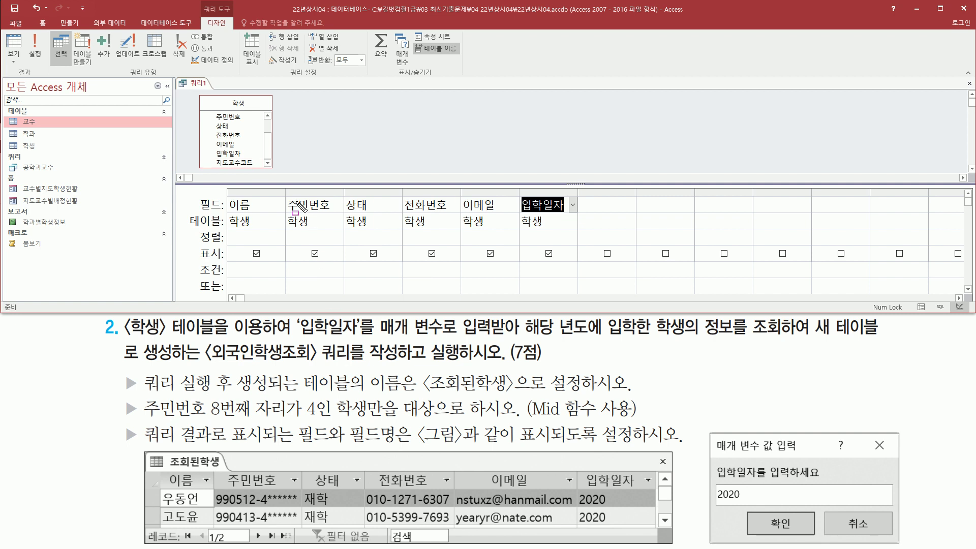
{"action": "mouse_move", "coordinate": [286, 206]}
{"action": "left_mouse_down"}
{"action": "mouse_move", "coordinate": [300, 220]}
{"action": "mouse_move", "coordinate": [355, 193]}
{"action": "mouse_move", "coordinate": [335, 232]}
{"action": "left_mouse_up"}
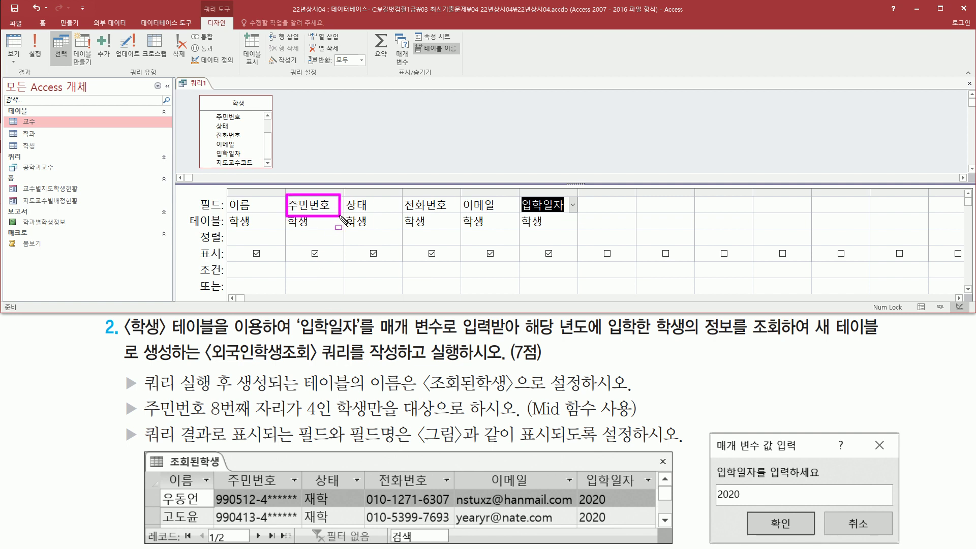
Step: Try 4 as the criterion of the plain 주민번호 column, and clear it again
{"action": "left_click", "coordinate": [315, 269]}
{"action": "left_click", "coordinate": [318, 269]}
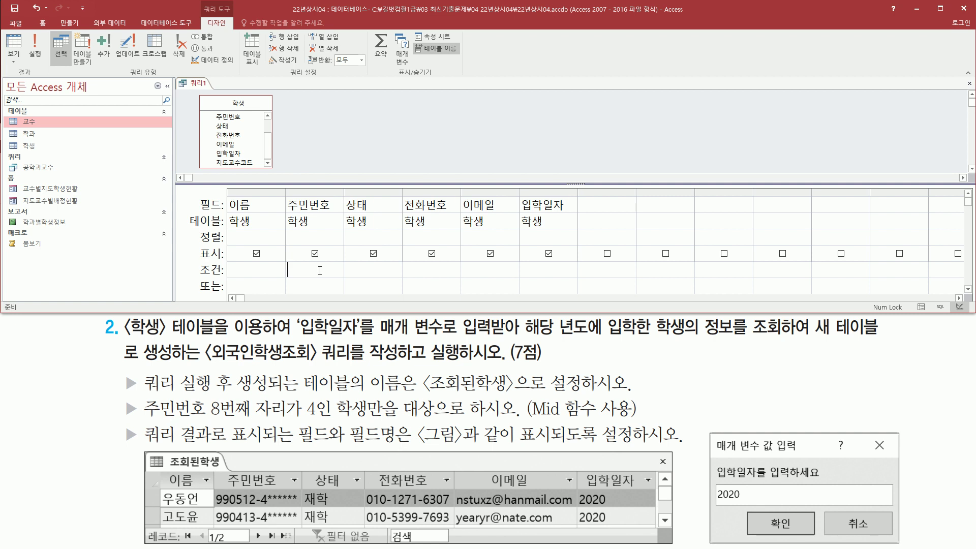
{"action": "type", "text": "4"}
{"action": "double_click", "coordinate": [284, 268]}
{"action": "mouse_move", "coordinate": [211, 487]}
{"action": "left_mouse_down"}
{"action": "mouse_move", "coordinate": [244, 507]}
{"action": "mouse_move", "coordinate": [304, 510]}
{"action": "left_mouse_up"}
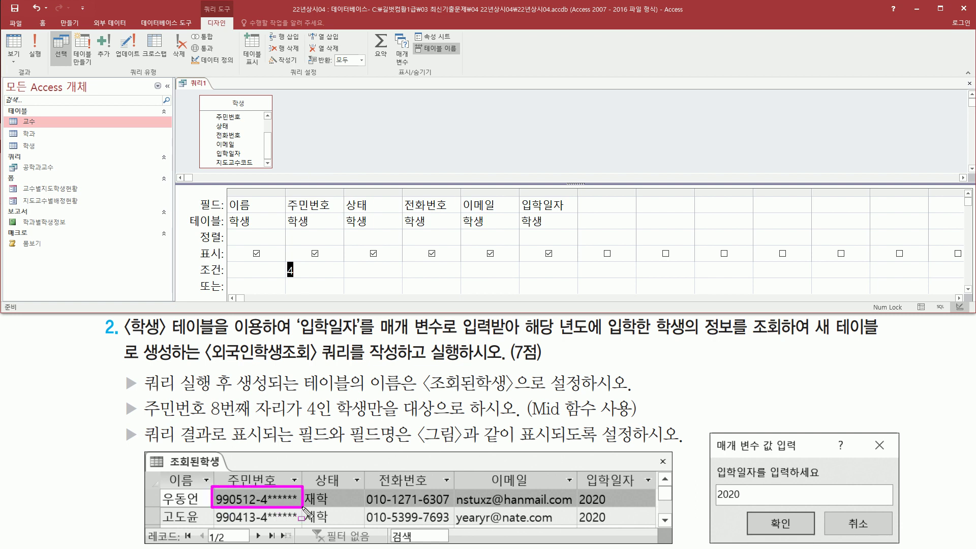
{"action": "left_click_drag", "start_coordinate": [286, 260], "coordinate": [297, 282]}
{"action": "key", "text": "Escape"}
{"action": "key", "text": "BackSpace"}
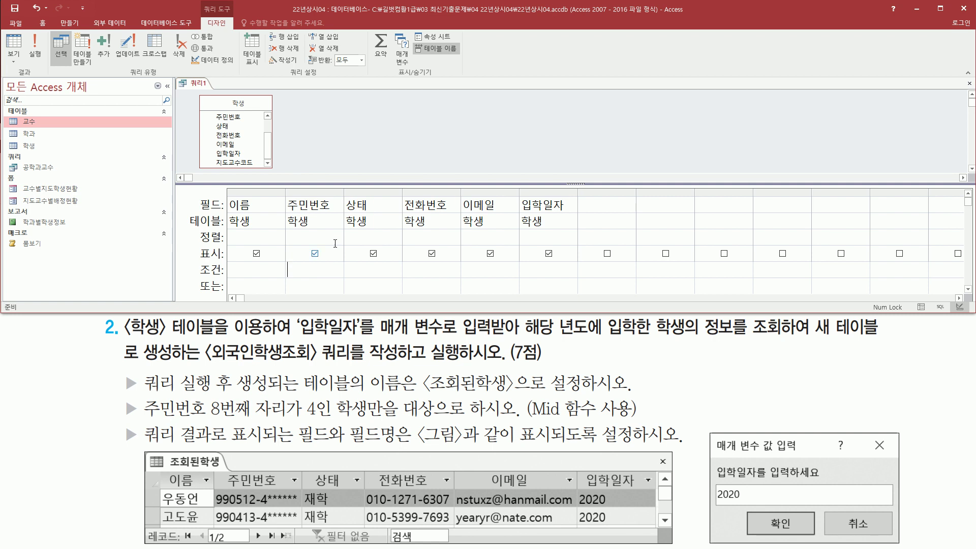
Step: Add 주민번호 as a seventh query column, widen it and change its field to the expression Mid([주민번호],8,1)
{"action": "left_click", "coordinate": [235, 117]}
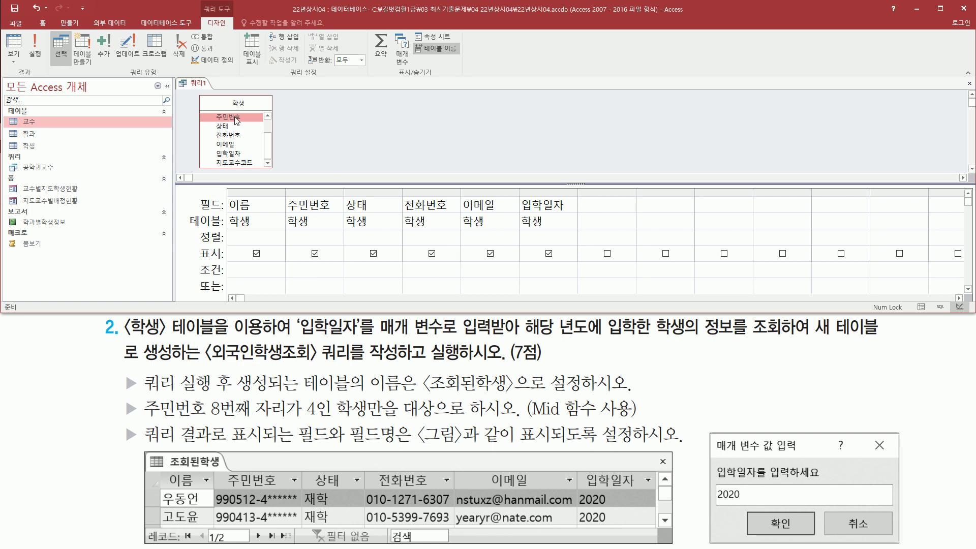
{"action": "left_click_drag", "start_coordinate": [235, 117], "coordinate": [600, 205]}
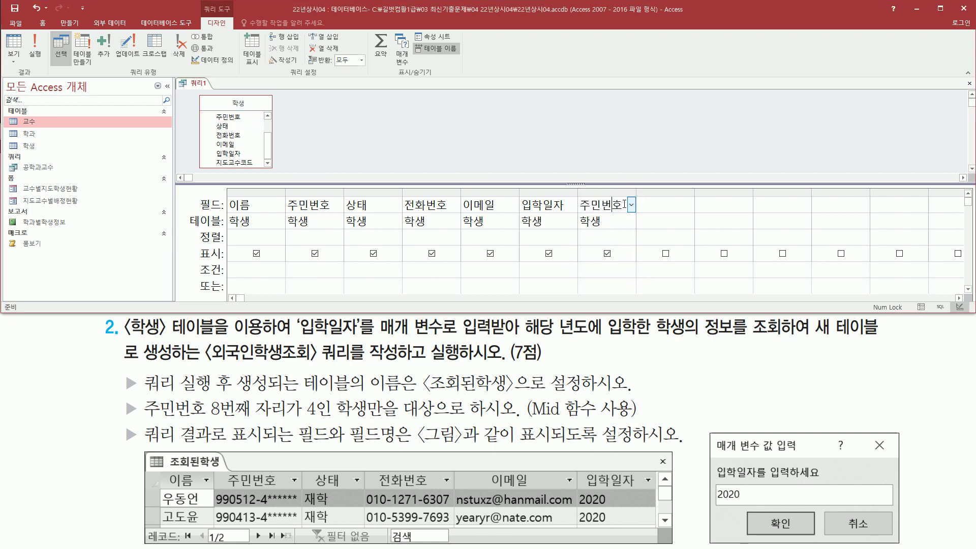
{"action": "left_click_drag", "start_coordinate": [634, 191], "coordinate": [756, 192]}
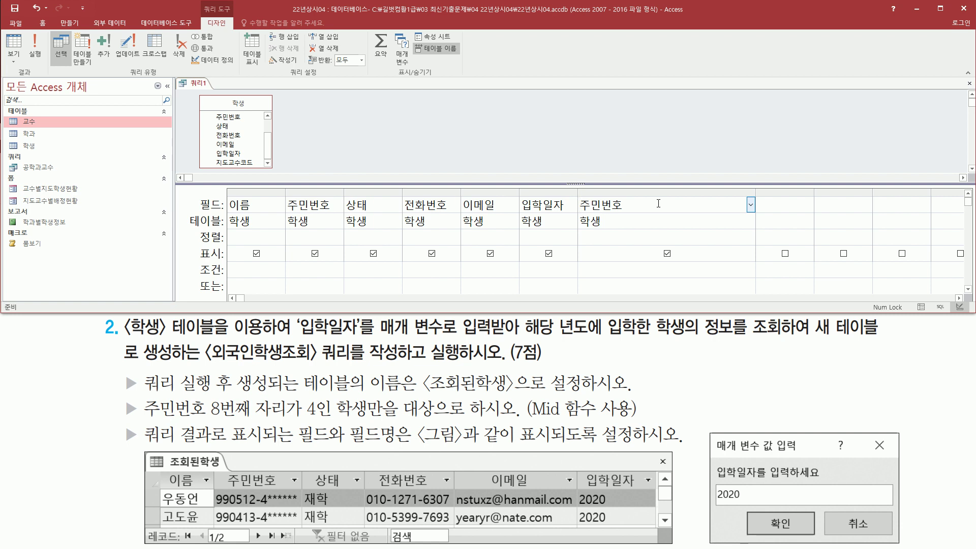
{"action": "type", "text": "mid(["}
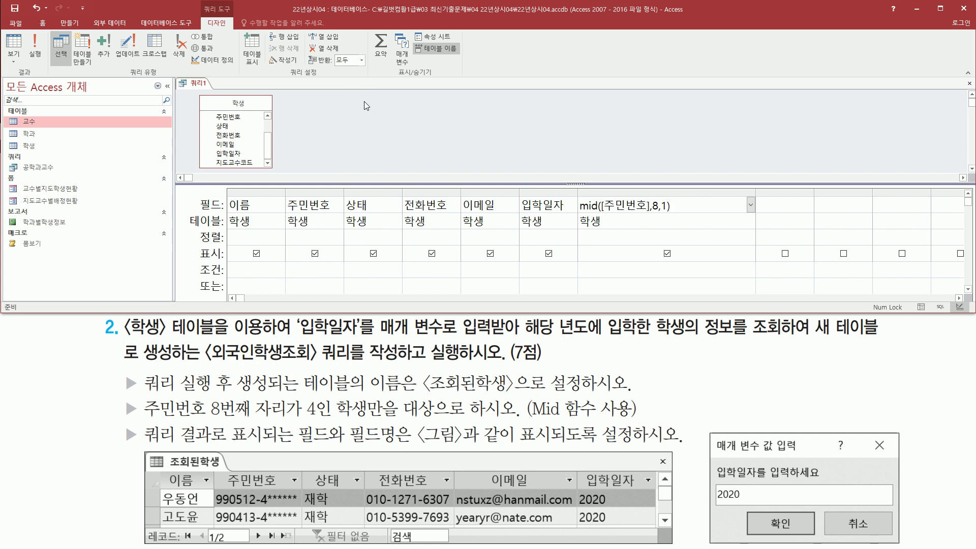
{"action": "key", "text": "Return"}
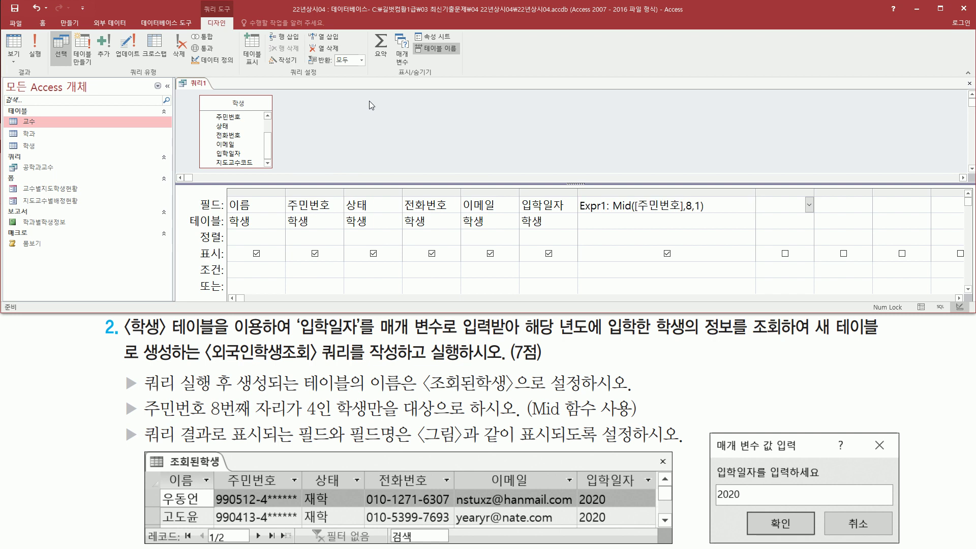
{"action": "mouse_move", "coordinate": [575, 211]}
{"action": "left_mouse_down"}
{"action": "mouse_move", "coordinate": [611, 214]}
{"action": "mouse_move", "coordinate": [701, 262]}
{"action": "mouse_move", "coordinate": [755, 264]}
{"action": "left_mouse_up"}
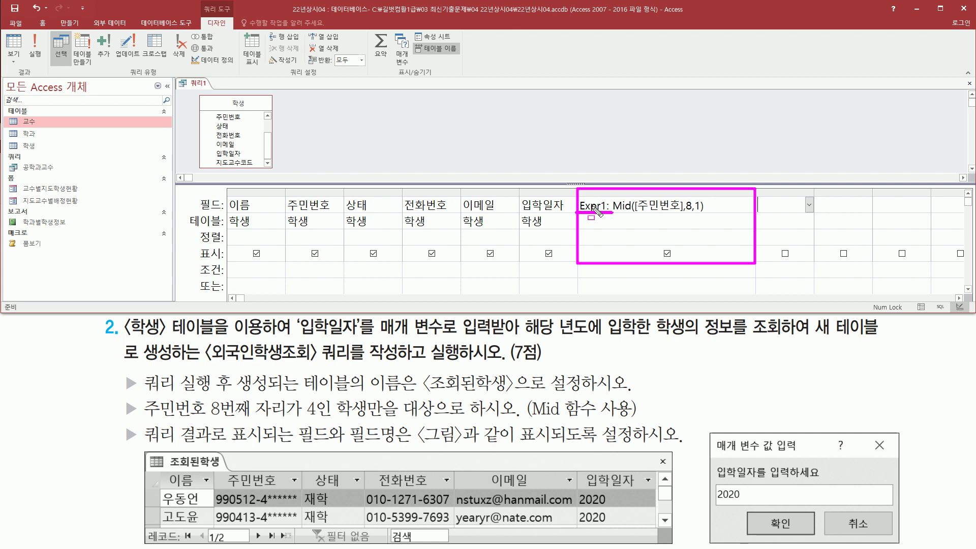
{"action": "key", "text": "e"}
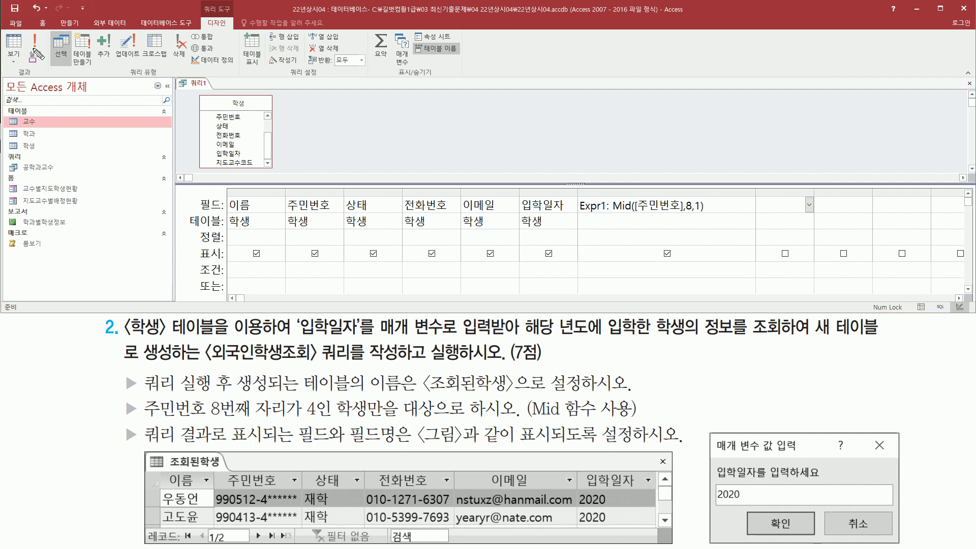
Step: Run the query and check the digits extracted by the Mid expression against the condition that the eighth digit is 4
{"action": "left_click", "coordinate": [34, 43]}
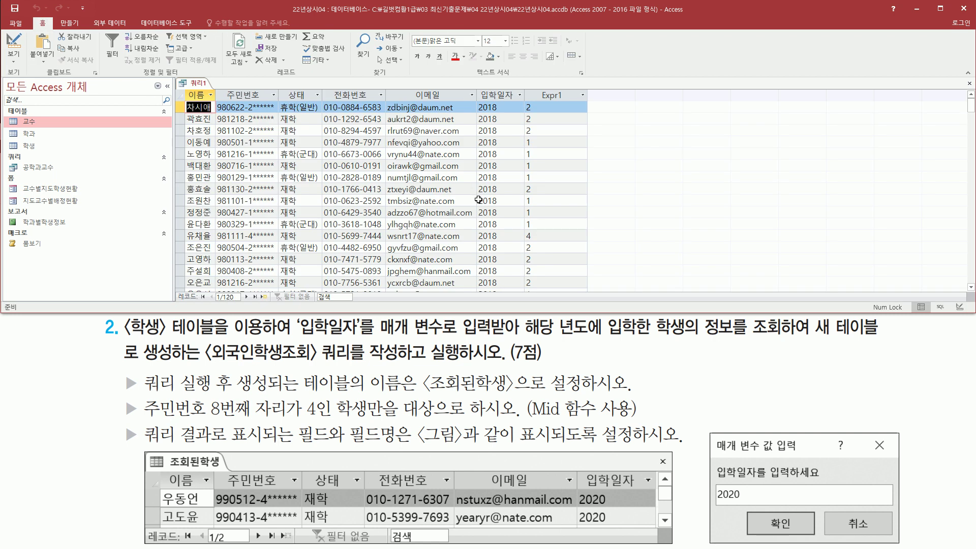
{"action": "left_click_drag", "start_coordinate": [523, 97], "coordinate": [541, 235]}
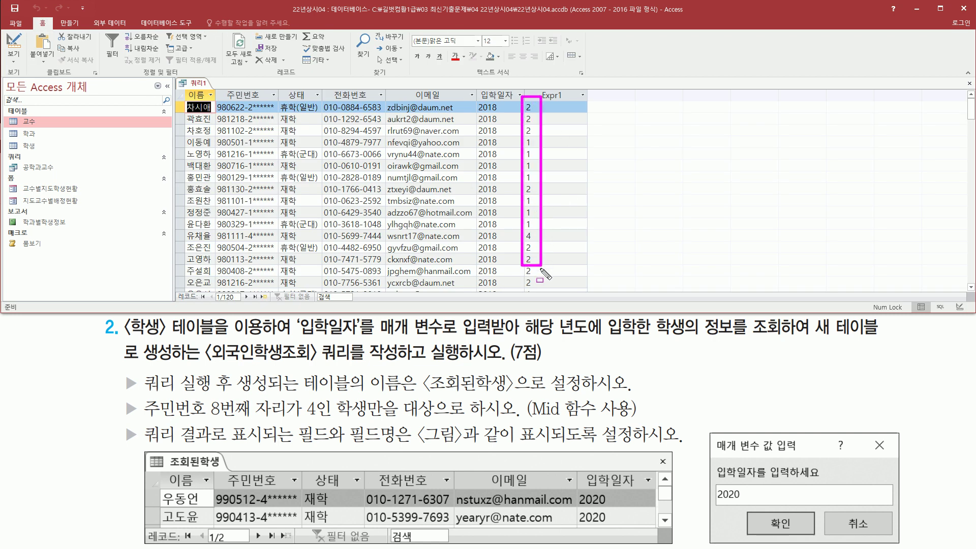
{"action": "key", "text": "Escape"}
{"action": "scroll", "coordinate": [554, 238], "scroll_direction": "down", "scroll_amount": 4}
{"action": "scroll", "coordinate": [557, 223], "scroll_direction": "down", "scroll_amount": 5}
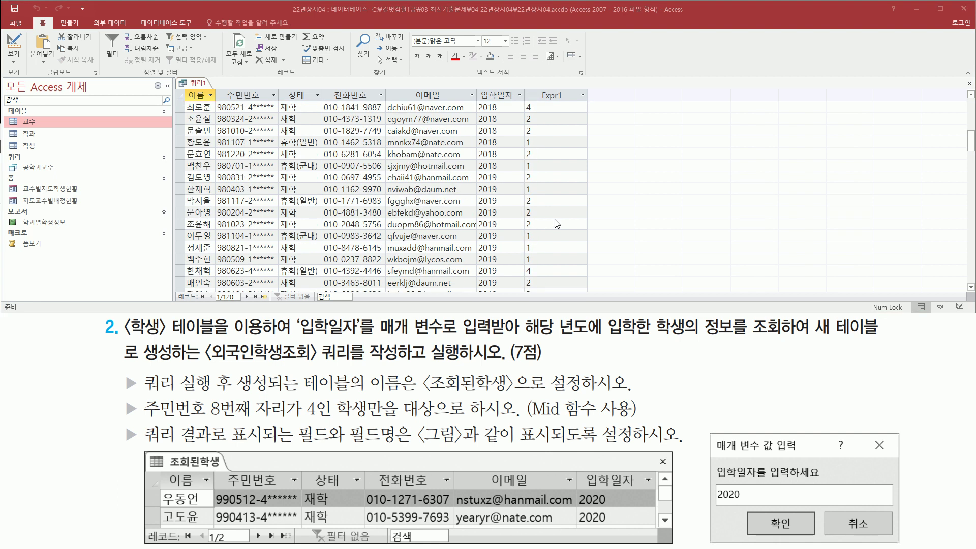
{"action": "scroll", "coordinate": [557, 223], "scroll_direction": "up", "scroll_amount": 10}
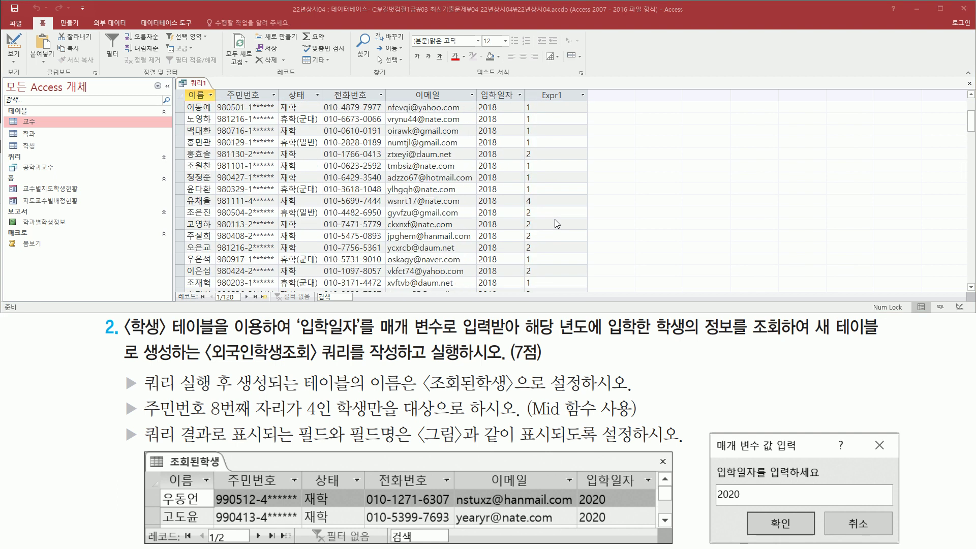
{"action": "left_click_drag", "start_coordinate": [520, 94], "coordinate": [551, 291]}
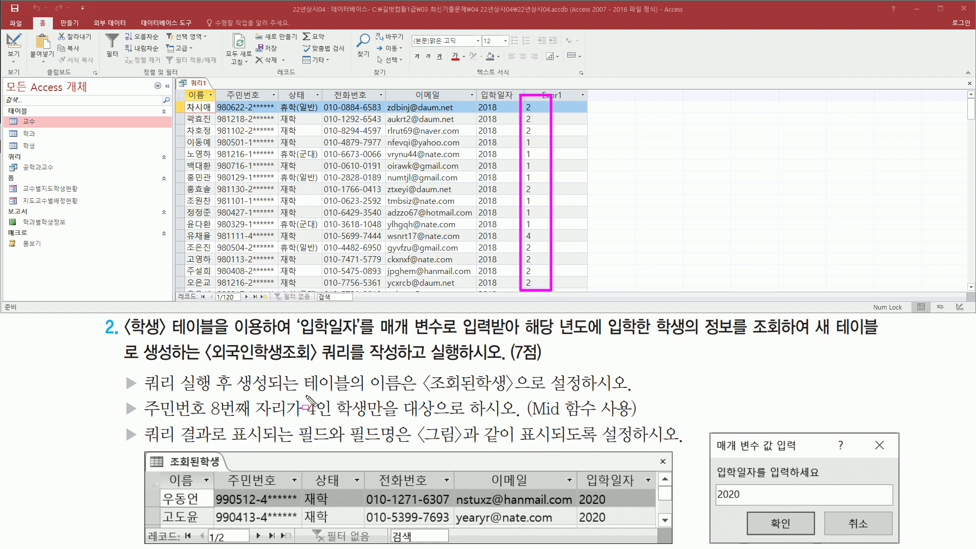
{"action": "left_click_drag", "start_coordinate": [304, 396], "coordinate": [320, 420]}
{"action": "key", "text": "Escape"}
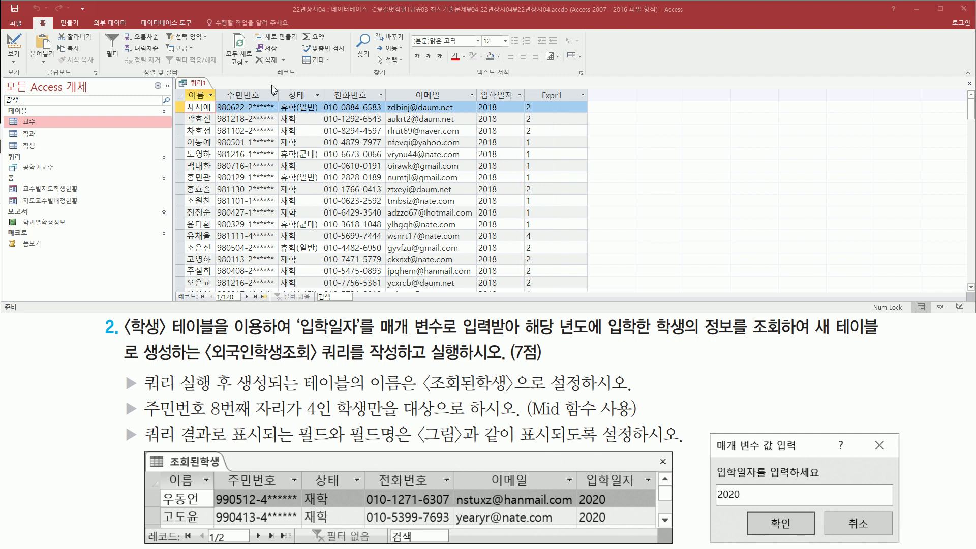
Step: Return the query to Design view and set 4 as the criterion of the Mid([주민번호],8,1) column
{"action": "right_click", "coordinate": [208, 83]}
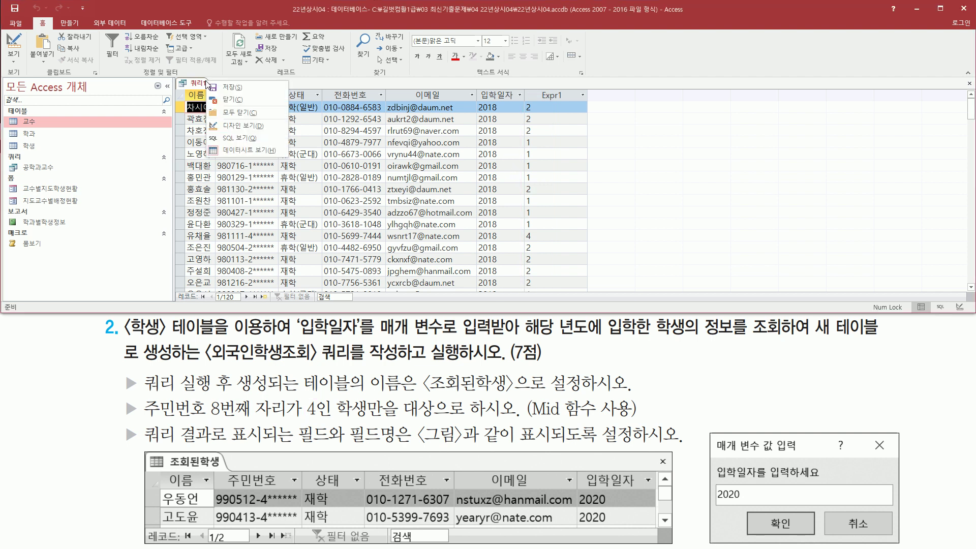
{"action": "left_click", "coordinate": [255, 124]}
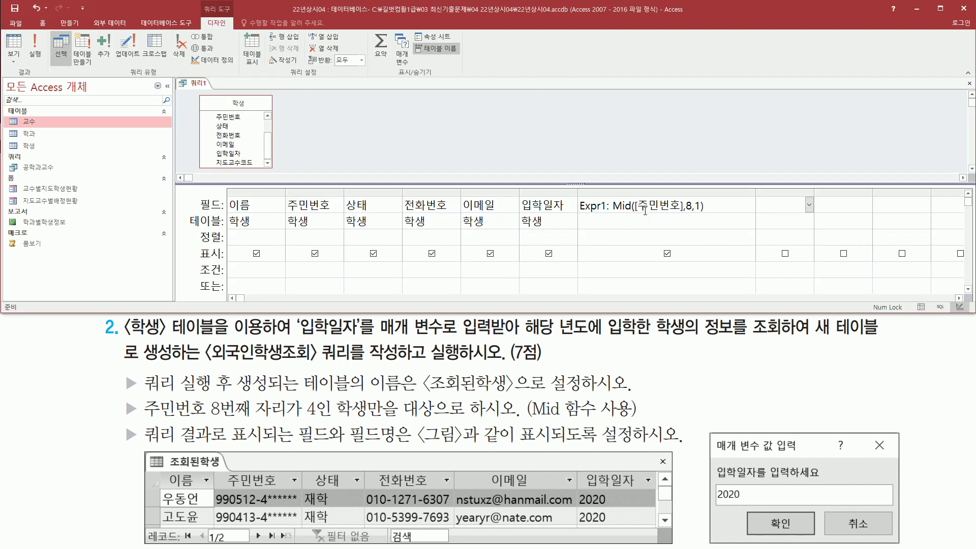
{"action": "left_click_drag", "start_coordinate": [577, 194], "coordinate": [709, 218]}
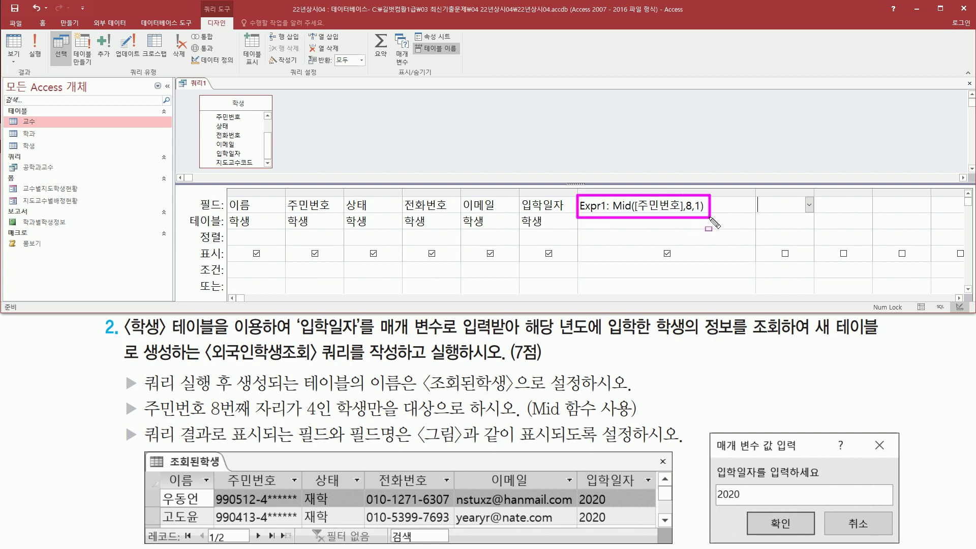
{"action": "left_click_drag", "start_coordinate": [192, 279], "coordinate": [238, 280]}
{"action": "left_click_drag", "start_coordinate": [583, 263], "coordinate": [639, 277]}
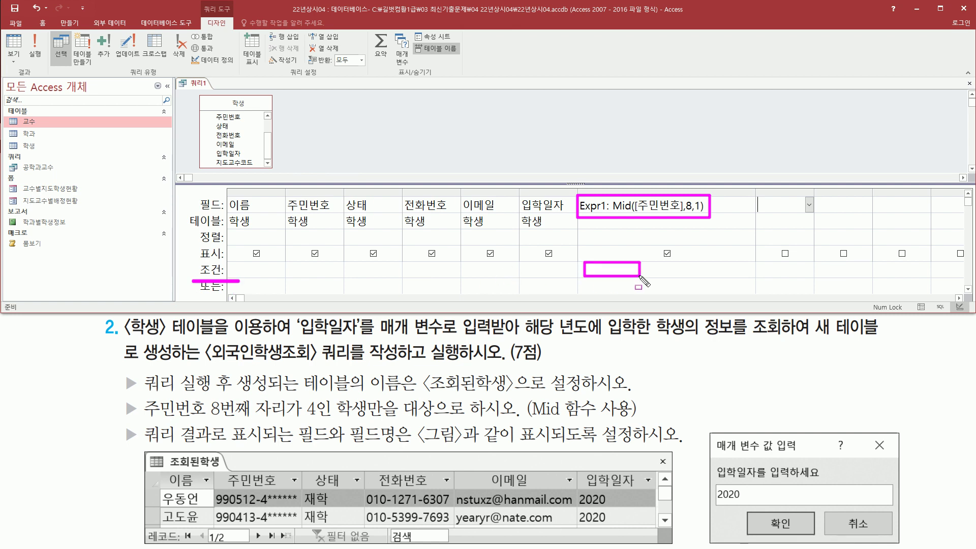
{"action": "key", "text": "Escape"}
{"action": "left_click", "coordinate": [634, 273]}
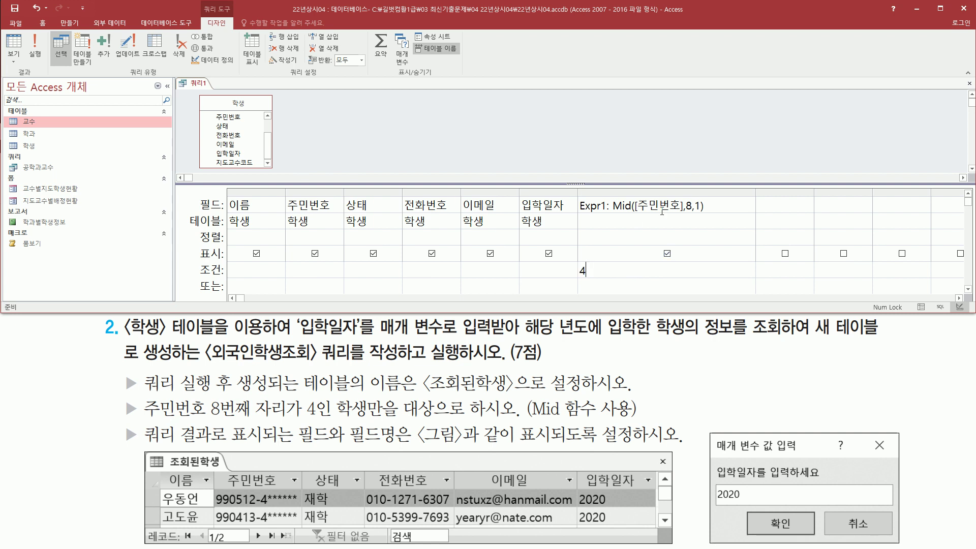
Step: Run the query and check the Expr1 column against the requirement that the eighth digit of 주민번호 is 4
{"action": "left_click_drag", "start_coordinate": [27, 25], "coordinate": [44, 50]}
{"action": "key", "text": "Escape"}
{"action": "left_click", "coordinate": [38, 48]}
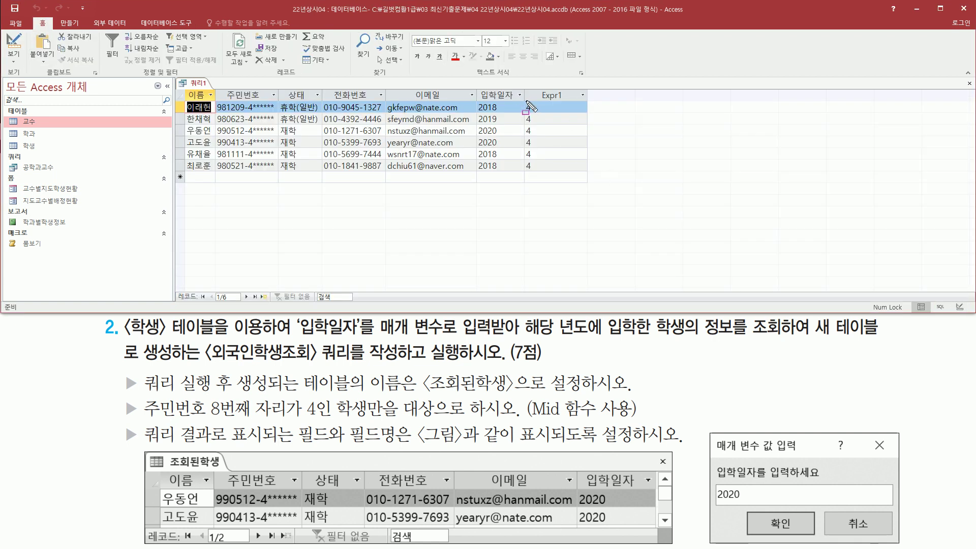
{"action": "left_click_drag", "start_coordinate": [525, 98], "coordinate": [545, 175]}
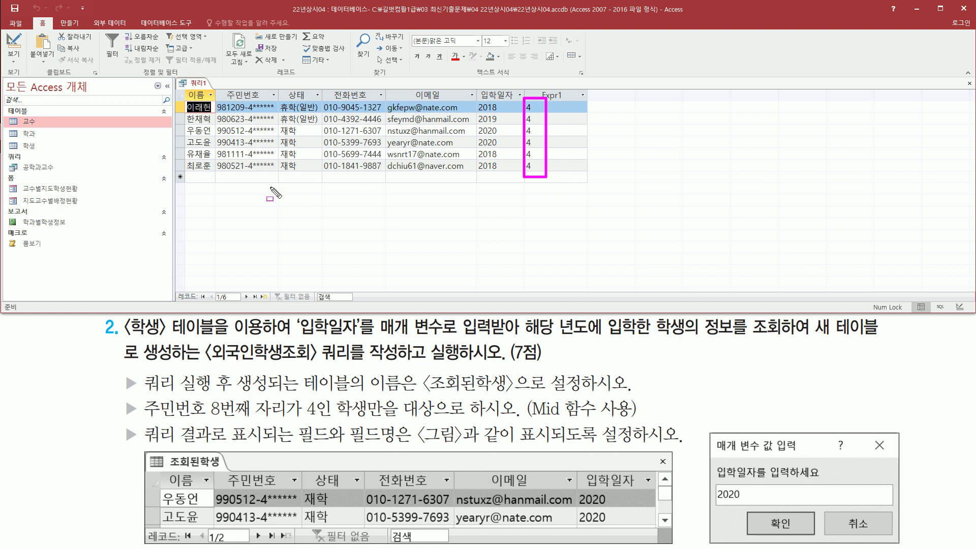
{"action": "mouse_move", "coordinate": [119, 394]}
{"action": "left_mouse_down"}
{"action": "mouse_move", "coordinate": [148, 431]}
{"action": "mouse_move", "coordinate": [140, 420]}
{"action": "mouse_move", "coordinate": [639, 420]}
{"action": "left_mouse_up"}
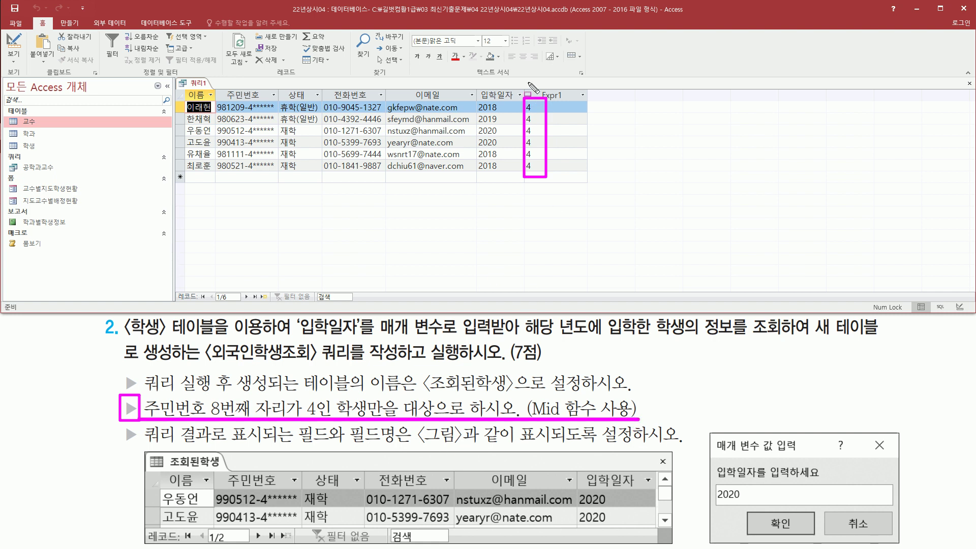
{"action": "mouse_move", "coordinate": [526, 85]}
{"action": "left_mouse_down"}
{"action": "mouse_move", "coordinate": [617, 187]}
{"action": "mouse_move", "coordinate": [590, 181]}
{"action": "left_mouse_up"}
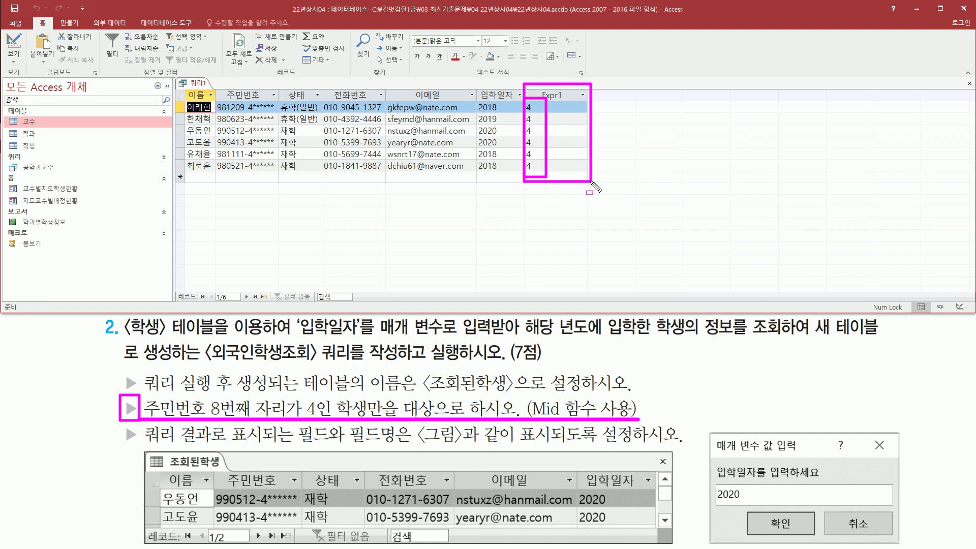
Step: Return the query to Design view and exclude the Mid expression column from the displayed results
{"action": "right_click", "coordinate": [200, 87]}
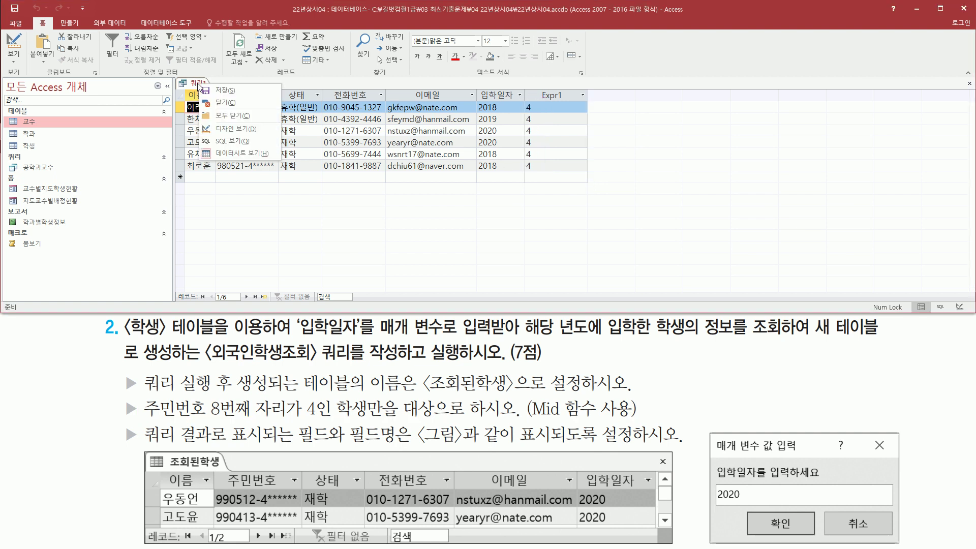
{"action": "left_click", "coordinate": [247, 130]}
{"action": "left_click_drag", "start_coordinate": [661, 244], "coordinate": [678, 262]}
{"action": "left_click_drag", "start_coordinate": [193, 262], "coordinate": [223, 261]}
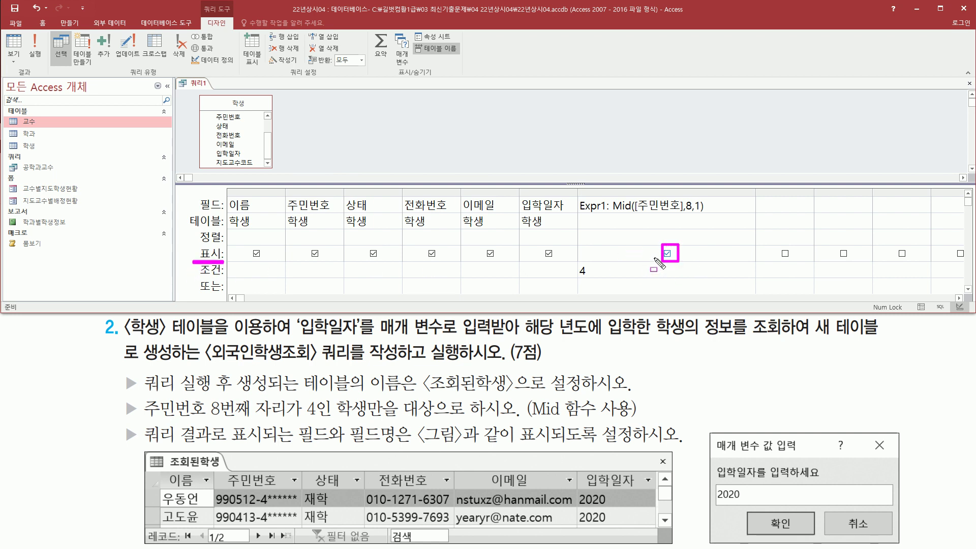
{"action": "key", "text": "Escape"}
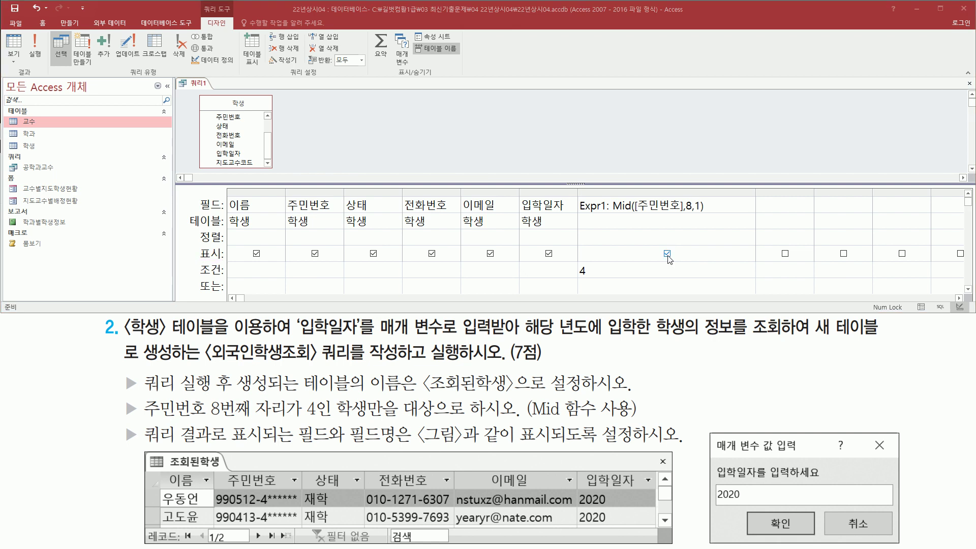
{"action": "left_click", "coordinate": [667, 253]}
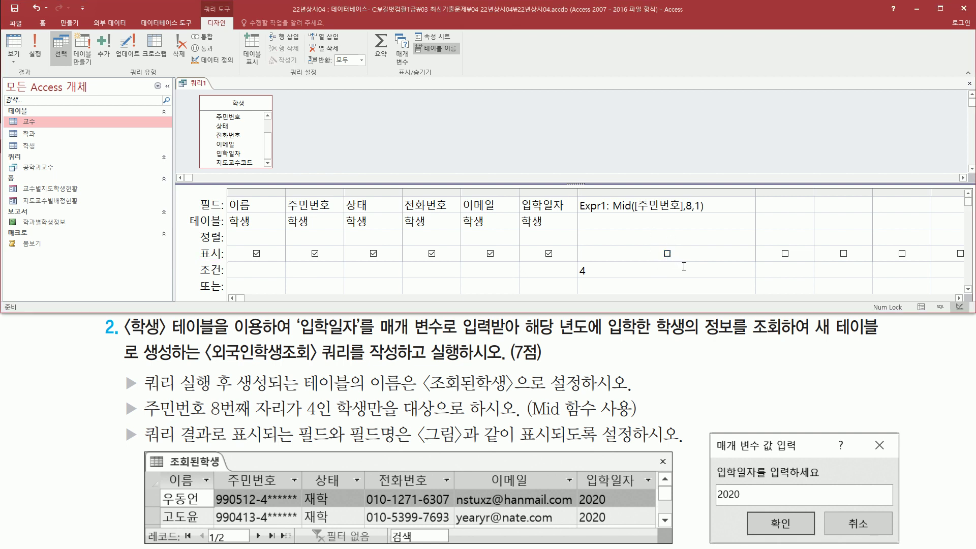
{"action": "mouse_move", "coordinate": [118, 420]}
{"action": "left_mouse_down"}
{"action": "mouse_move", "coordinate": [142, 450]}
{"action": "mouse_move", "coordinate": [678, 447]}
{"action": "left_mouse_up"}
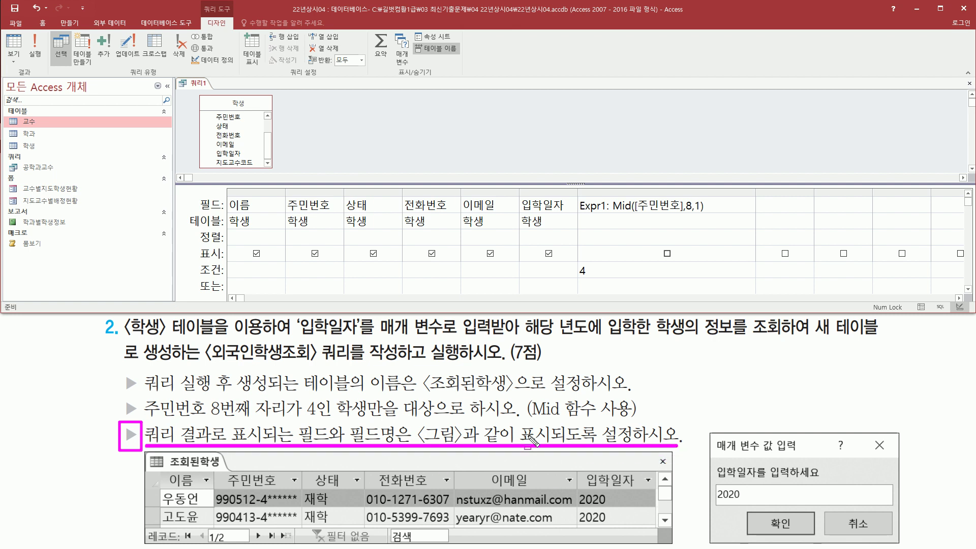
{"action": "key", "text": "Escape"}
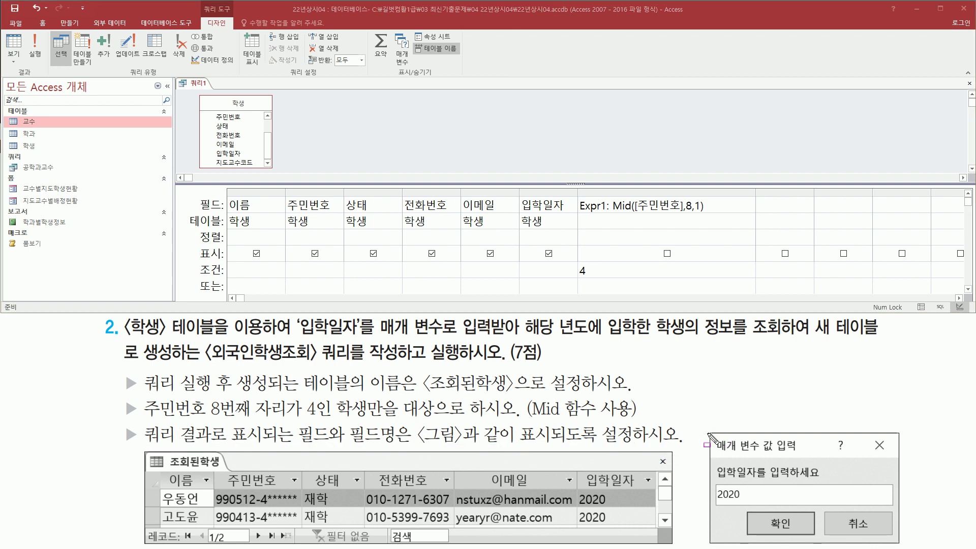
Step: Widen the 입학일자 column and set its criterion to the parameter prompt [입학일자를 입력하세요]
{"action": "mouse_move", "coordinate": [707, 430]}
{"action": "left_mouse_down"}
{"action": "mouse_move", "coordinate": [828, 521]}
{"action": "mouse_move", "coordinate": [900, 543]}
{"action": "left_mouse_up"}
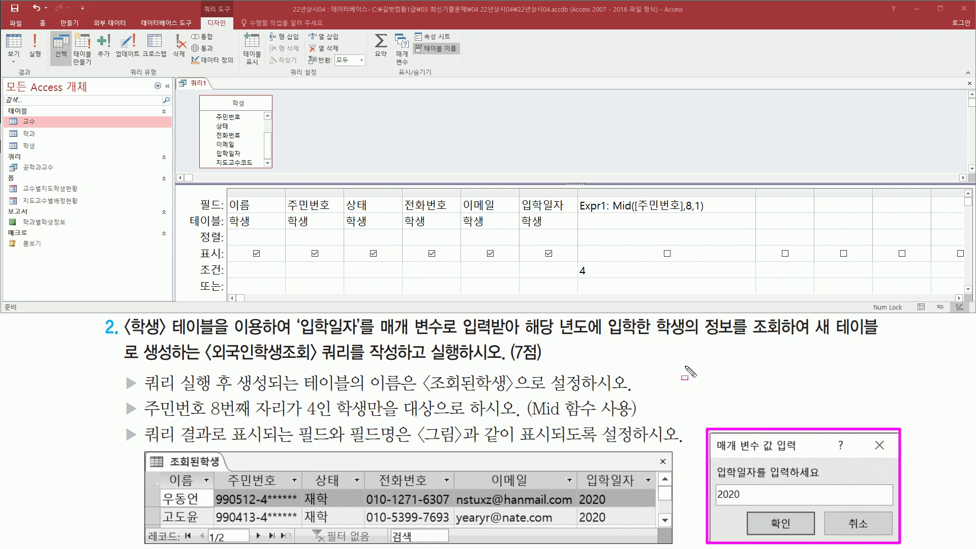
{"action": "left_click_drag", "start_coordinate": [295, 335], "coordinate": [499, 334]}
{"action": "mouse_move", "coordinate": [517, 192]}
{"action": "left_mouse_down"}
{"action": "mouse_move", "coordinate": [533, 237]}
{"action": "mouse_move", "coordinate": [576, 282]}
{"action": "left_mouse_up"}
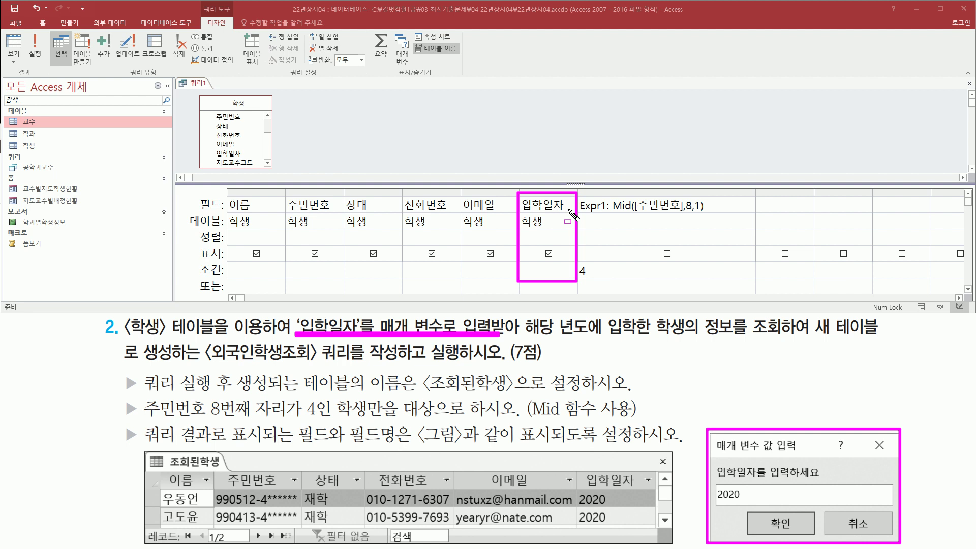
{"action": "key", "text": "Escape"}
{"action": "left_click_drag", "start_coordinate": [577, 196], "coordinate": [697, 195]}
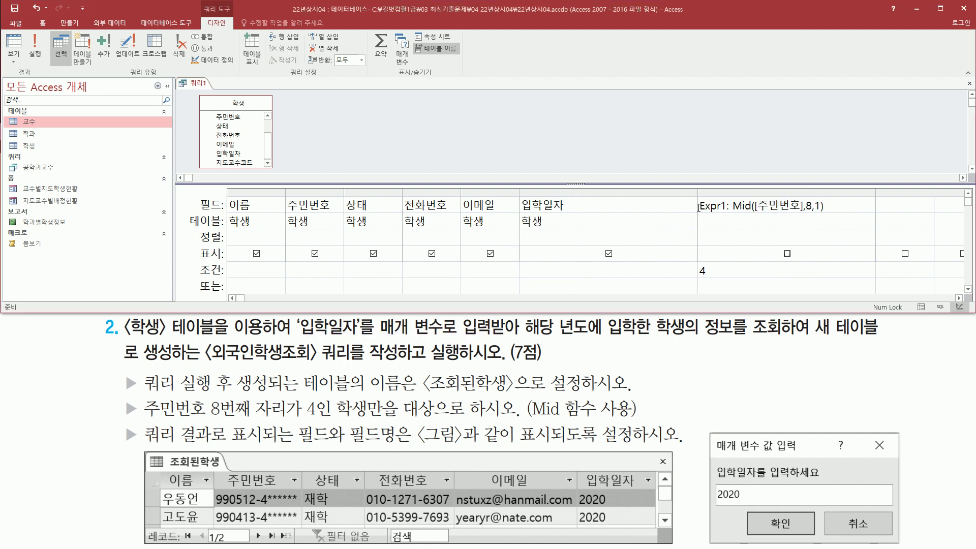
{"action": "left_click", "coordinate": [538, 265]}
{"action": "left_click_drag", "start_coordinate": [517, 262], "coordinate": [670, 277]}
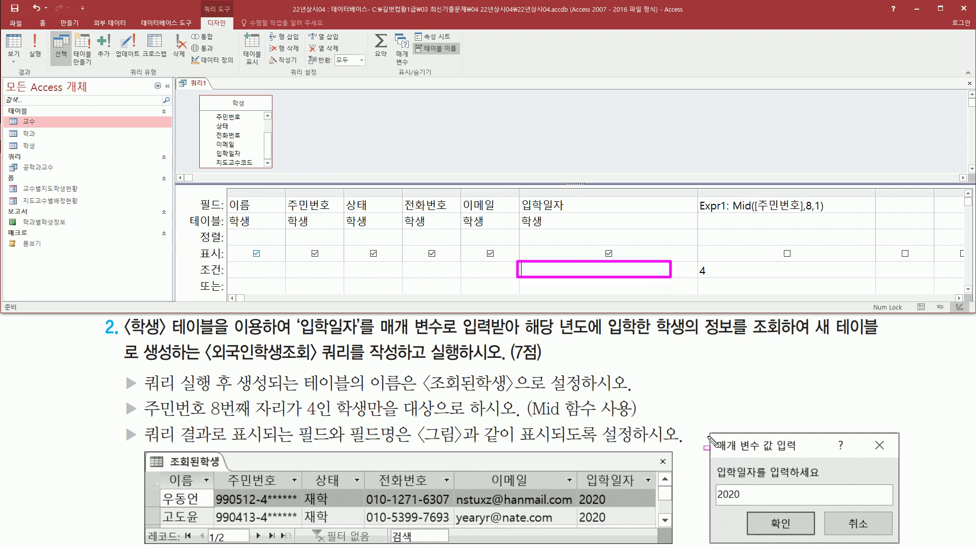
{"action": "mouse_move", "coordinate": [711, 431]}
{"action": "left_mouse_down"}
{"action": "mouse_move", "coordinate": [912, 547]}
{"action": "mouse_move", "coordinate": [902, 545]}
{"action": "left_mouse_up"}
{"action": "mouse_move", "coordinate": [715, 481]}
{"action": "left_mouse_down"}
{"action": "mouse_move", "coordinate": [826, 483]}
{"action": "mouse_move", "coordinate": [824, 463]}
{"action": "left_mouse_up"}
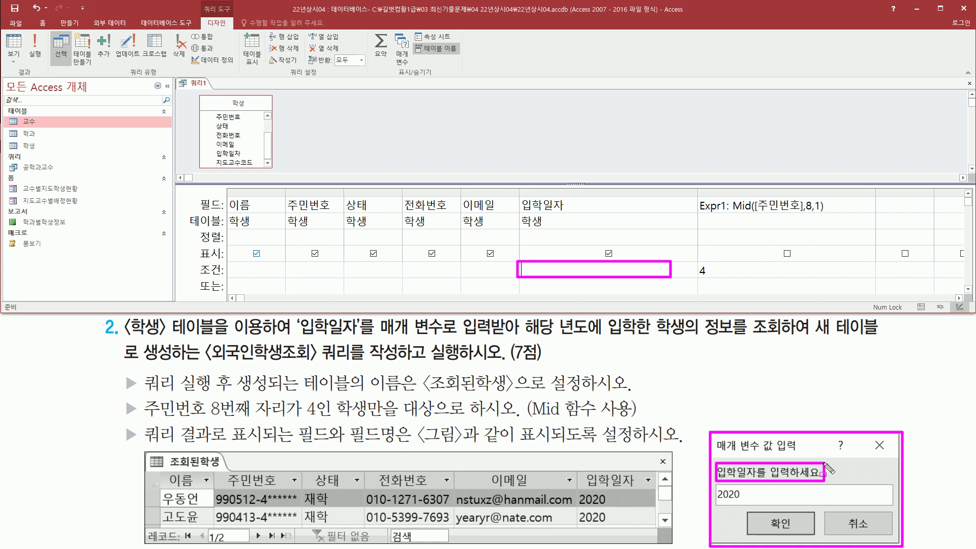
{"action": "key", "text": "Escape"}
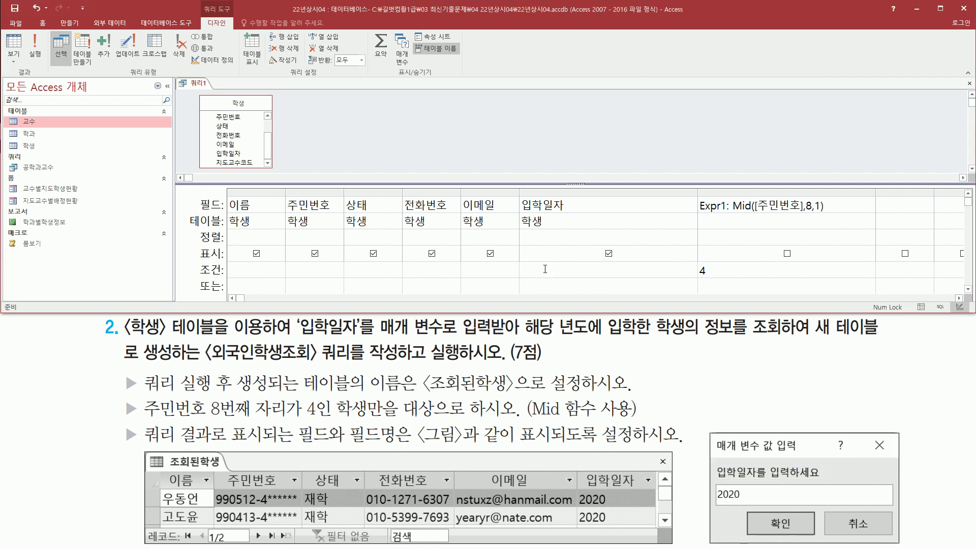
{"action": "type", "text": "입학일자를 입력하세"}
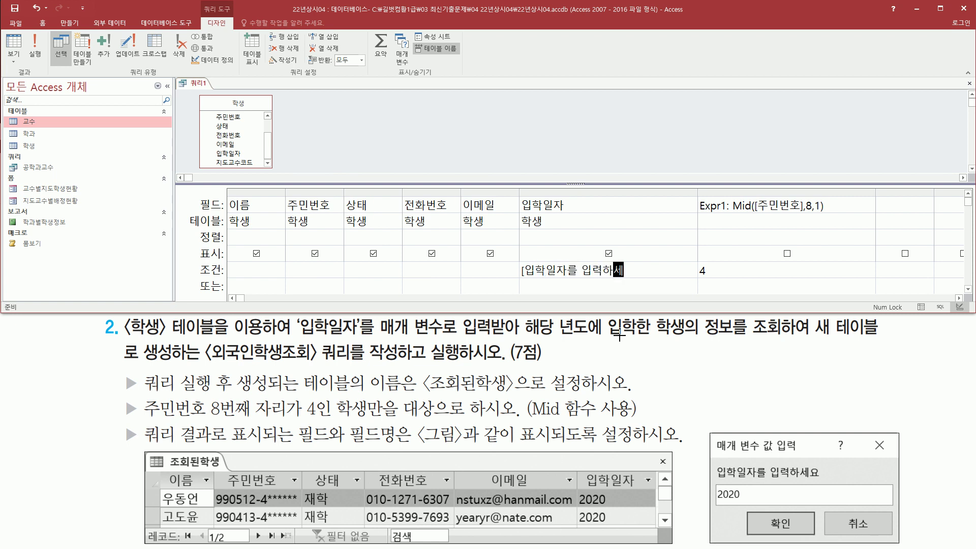
{"action": "type", "text": "요]"}
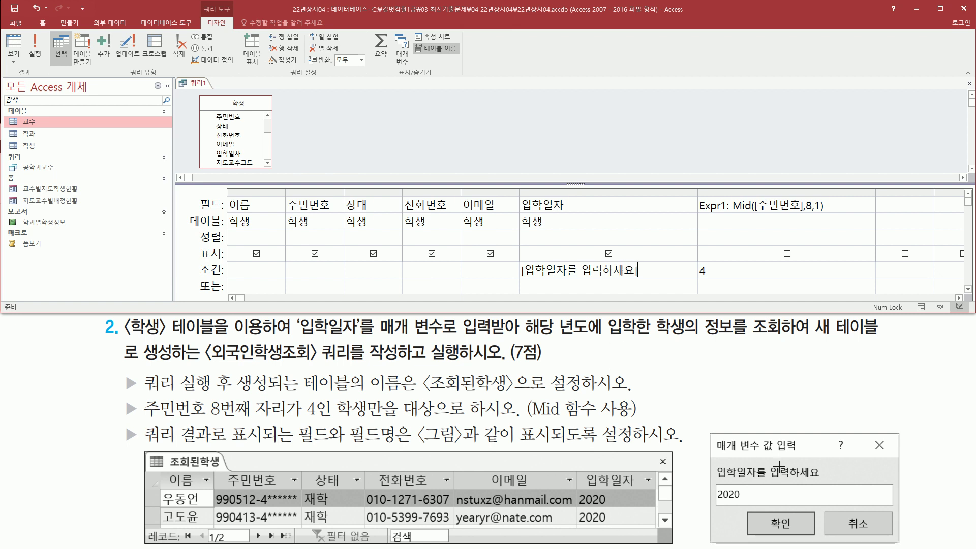
Step: Compare the prompt text in the 입학일자 criterion with the parameter prompt required by the task
{"action": "left_click_drag", "start_coordinate": [715, 480], "coordinate": [834, 481]}
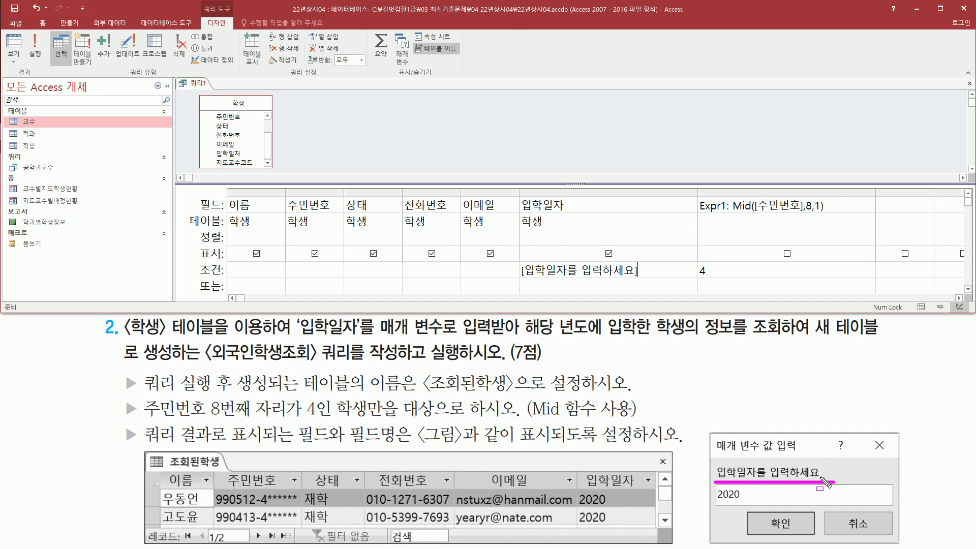
{"action": "left_click_drag", "start_coordinate": [820, 479], "coordinate": [829, 478]}
{"action": "left_click_drag", "start_coordinate": [523, 279], "coordinate": [643, 279]}
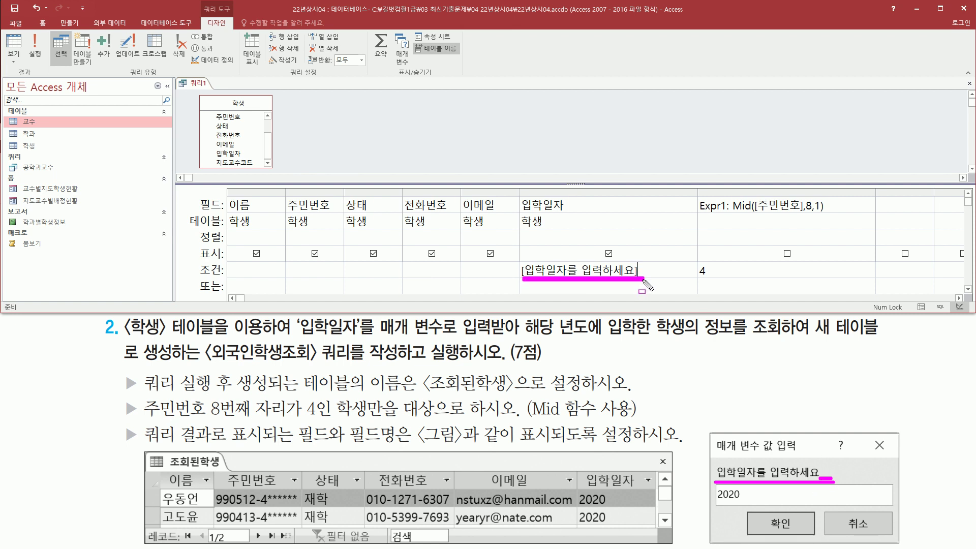
{"action": "key", "text": "Escape"}
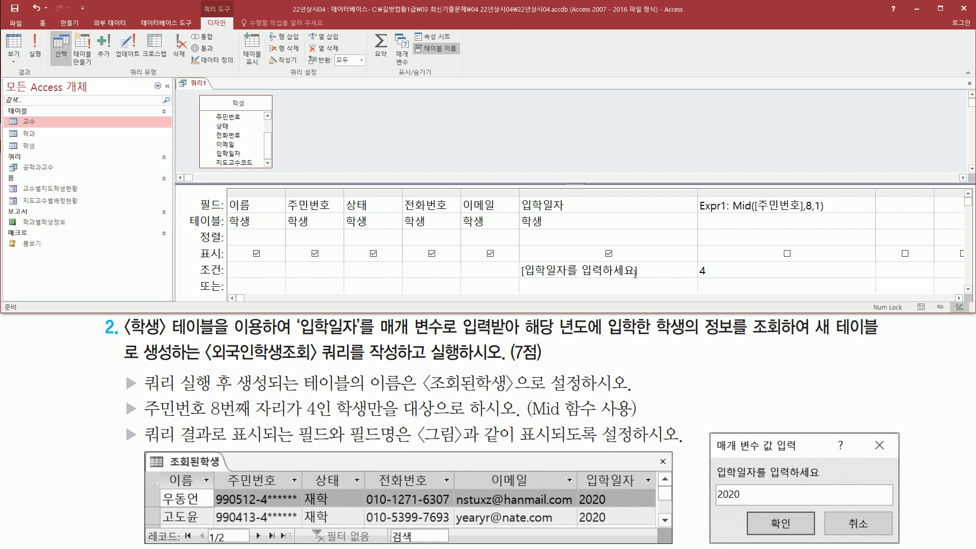
{"action": "left_click_drag", "start_coordinate": [518, 284], "coordinate": [648, 284]}
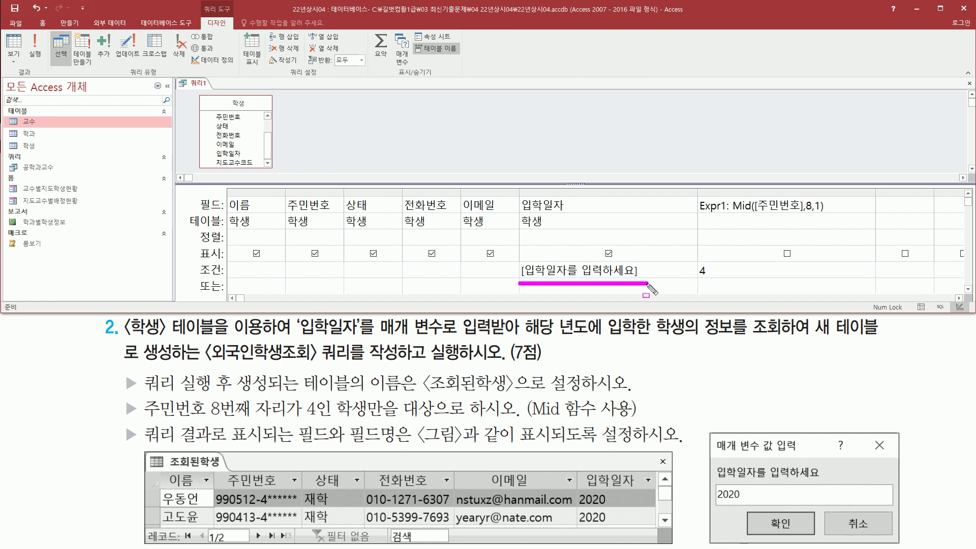
{"action": "key", "text": "Escape"}
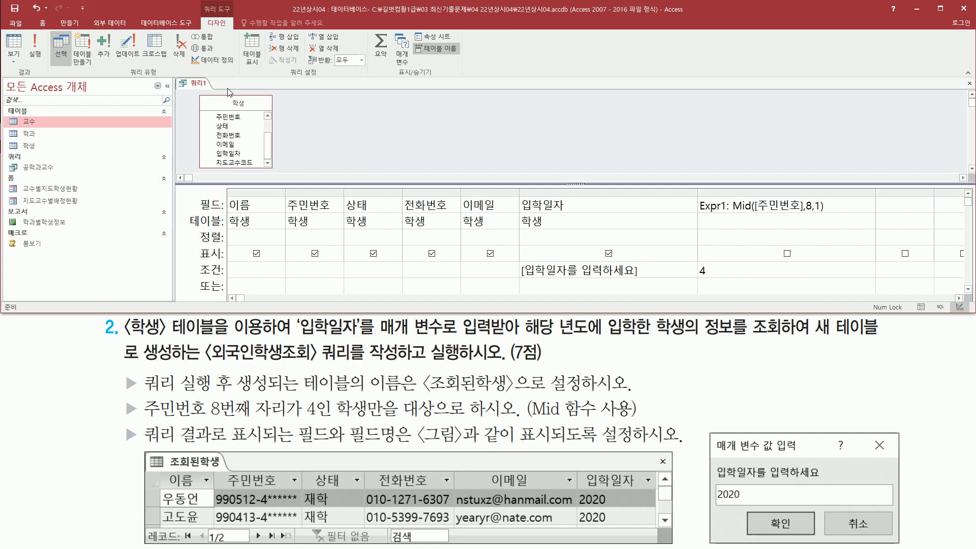
Step: Run the query with 2020 as the 입학일자 parameter value to view the matching students
{"action": "left_click_drag", "start_coordinate": [21, 30], "coordinate": [50, 63]}
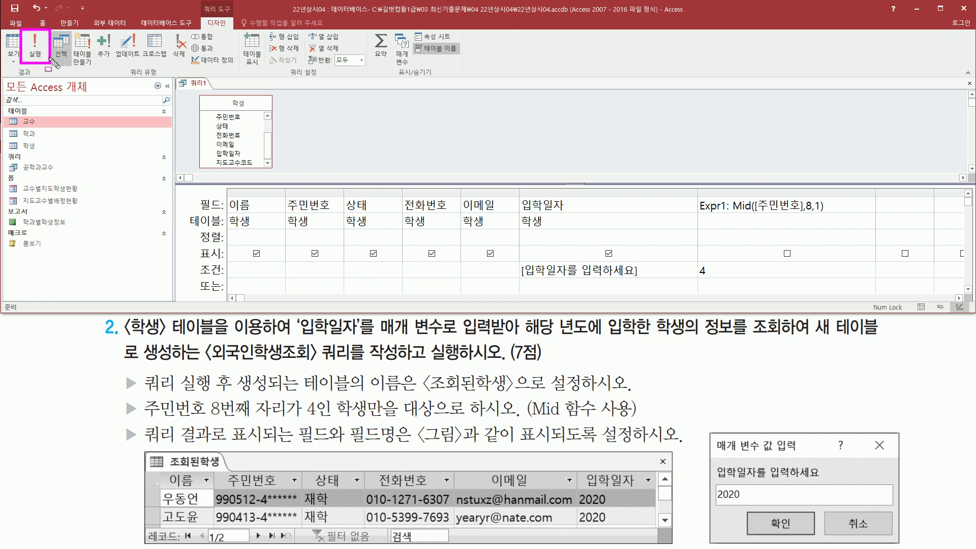
{"action": "left_click", "coordinate": [43, 54]}
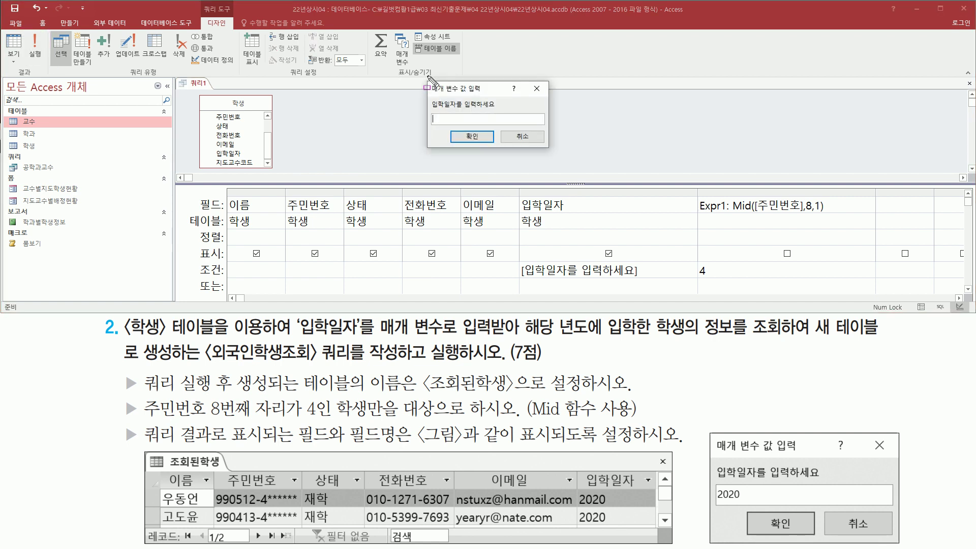
{"action": "mouse_move", "coordinate": [423, 79]}
{"action": "left_mouse_down"}
{"action": "mouse_move", "coordinate": [432, 109]}
{"action": "mouse_move", "coordinate": [550, 150]}
{"action": "left_mouse_up"}
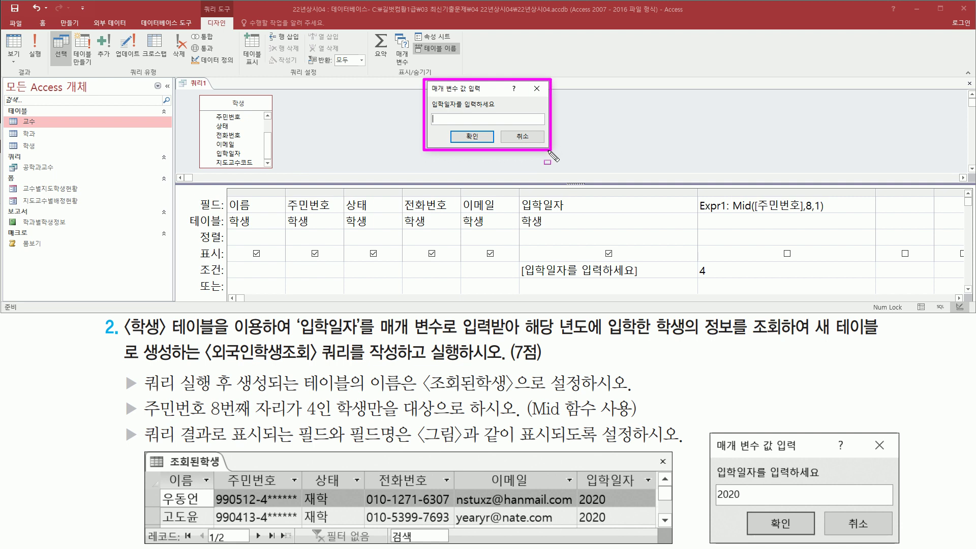
{"action": "left_click_drag", "start_coordinate": [431, 109], "coordinate": [500, 108]}
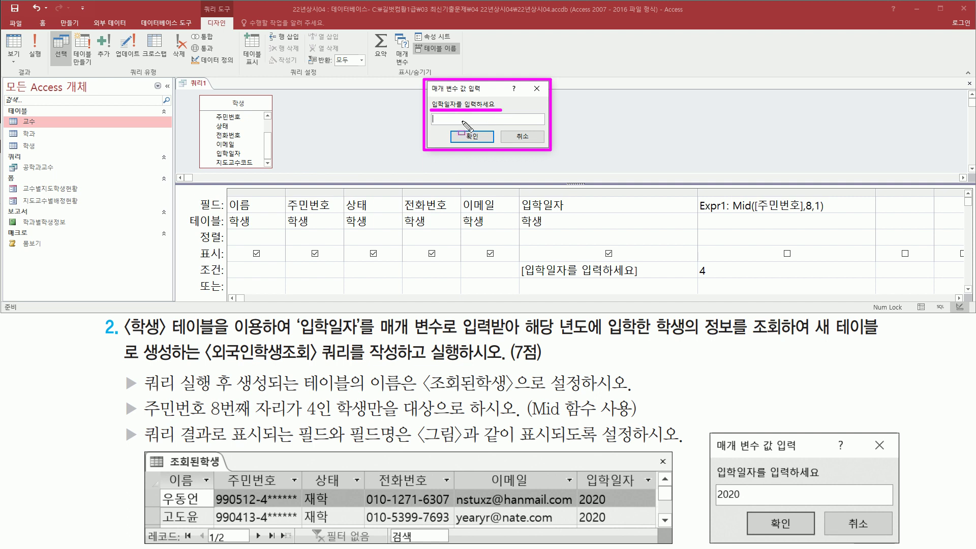
{"action": "key", "text": "Escape"}
{"action": "type", "text": "2020"}
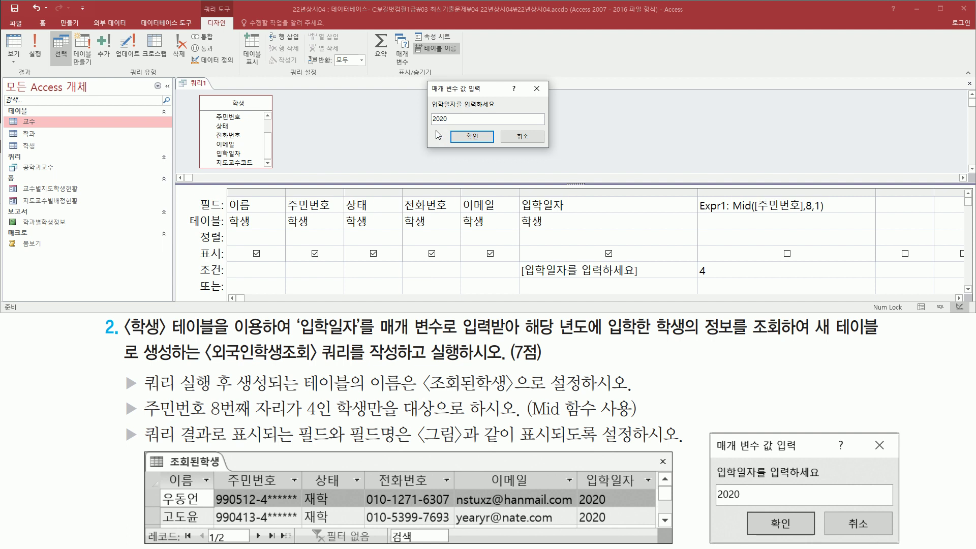
{"action": "left_click_drag", "start_coordinate": [452, 120], "coordinate": [490, 143]}
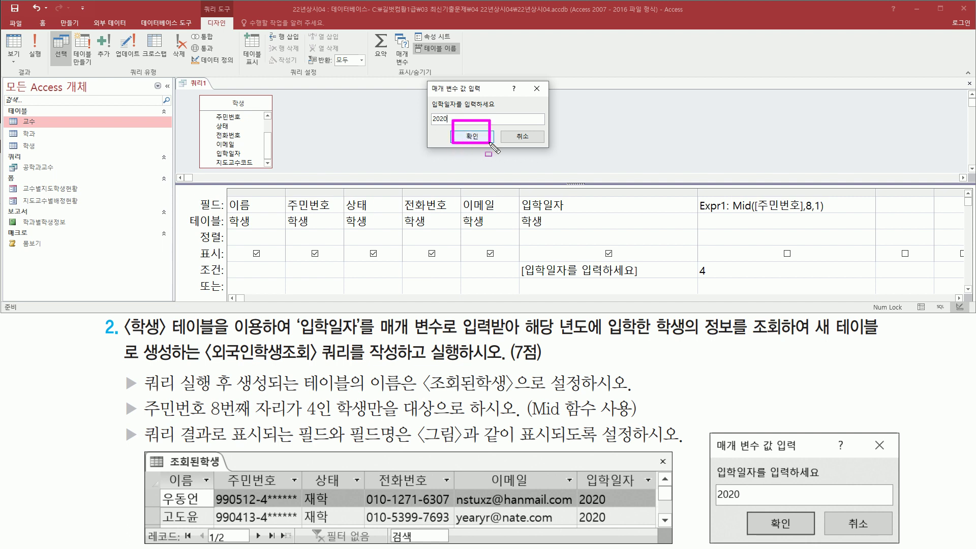
{"action": "left_click", "coordinate": [487, 139]}
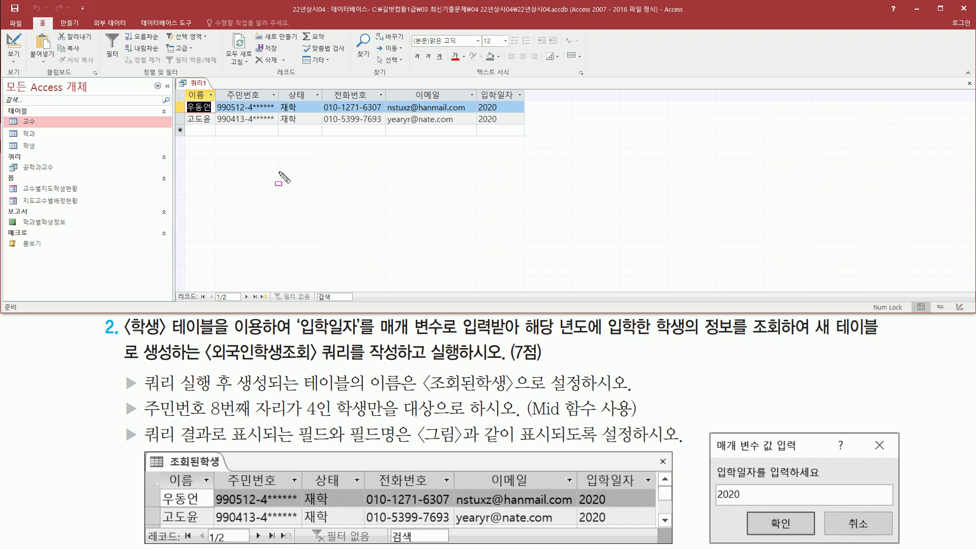
Step: Compare the query's field headings, records and record count with the result figure in the task
{"action": "mouse_move", "coordinate": [160, 470]}
{"action": "left_mouse_down"}
{"action": "mouse_move", "coordinate": [208, 485]}
{"action": "mouse_move", "coordinate": [655, 492]}
{"action": "left_mouse_up"}
{"action": "mouse_move", "coordinate": [181, 84]}
{"action": "left_mouse_down"}
{"action": "mouse_move", "coordinate": [447, 109]}
{"action": "mouse_move", "coordinate": [531, 105]}
{"action": "left_mouse_up"}
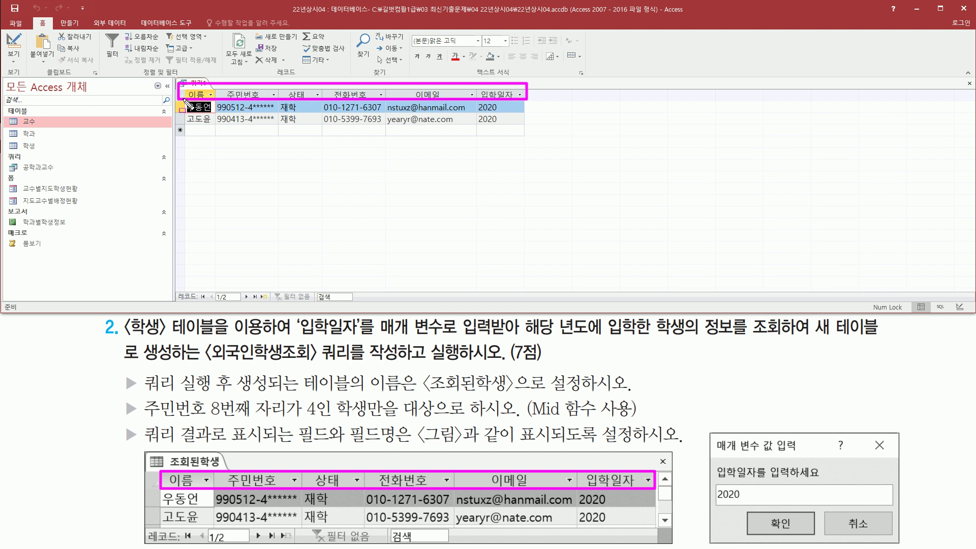
{"action": "mouse_move", "coordinate": [184, 102]}
{"action": "left_mouse_down"}
{"action": "mouse_move", "coordinate": [215, 113]}
{"action": "mouse_move", "coordinate": [214, 129]}
{"action": "left_mouse_up"}
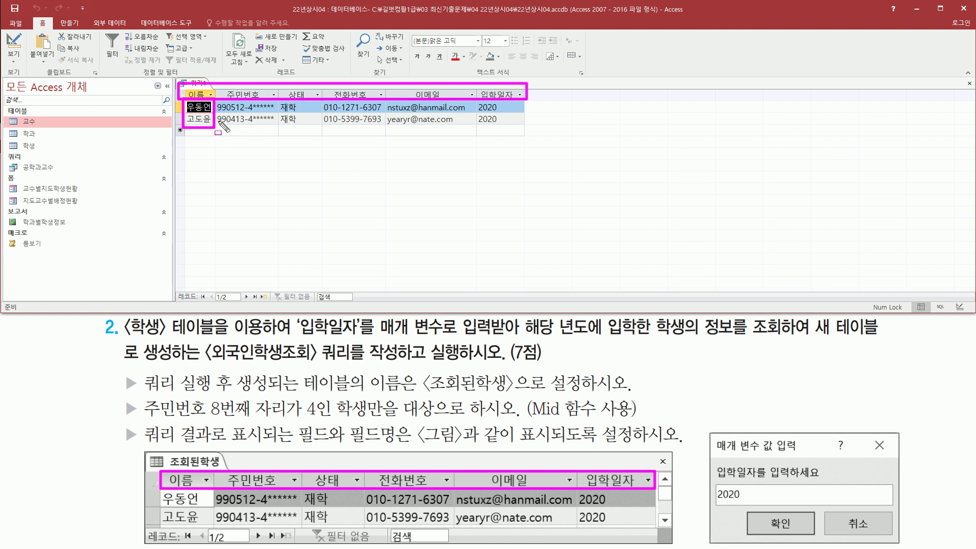
{"action": "mouse_move", "coordinate": [215, 100]}
{"action": "left_mouse_down"}
{"action": "mouse_move", "coordinate": [231, 127]}
{"action": "mouse_move", "coordinate": [531, 145]}
{"action": "mouse_move", "coordinate": [530, 131]}
{"action": "left_mouse_up"}
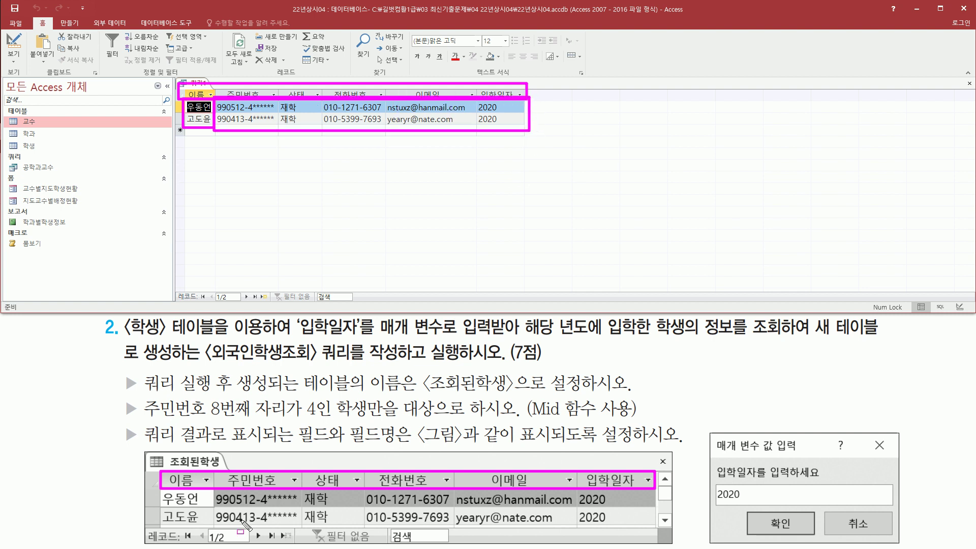
{"action": "left_click_drag", "start_coordinate": [163, 490], "coordinate": [654, 522]}
{"action": "mouse_move", "coordinate": [172, 287]}
{"action": "left_mouse_down"}
{"action": "mouse_move", "coordinate": [201, 304]}
{"action": "mouse_move", "coordinate": [246, 303]}
{"action": "left_mouse_up"}
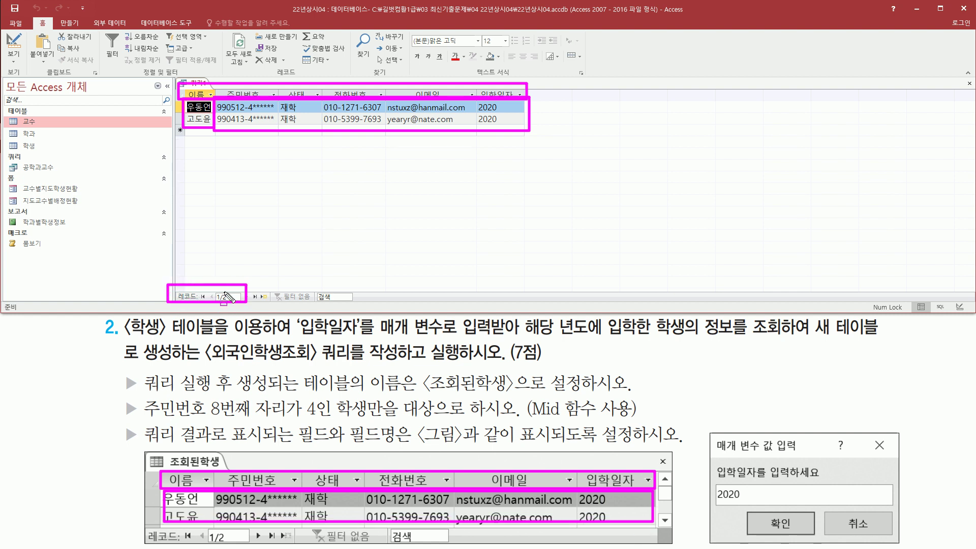
{"action": "left_click_drag", "start_coordinate": [147, 530], "coordinate": [273, 547]}
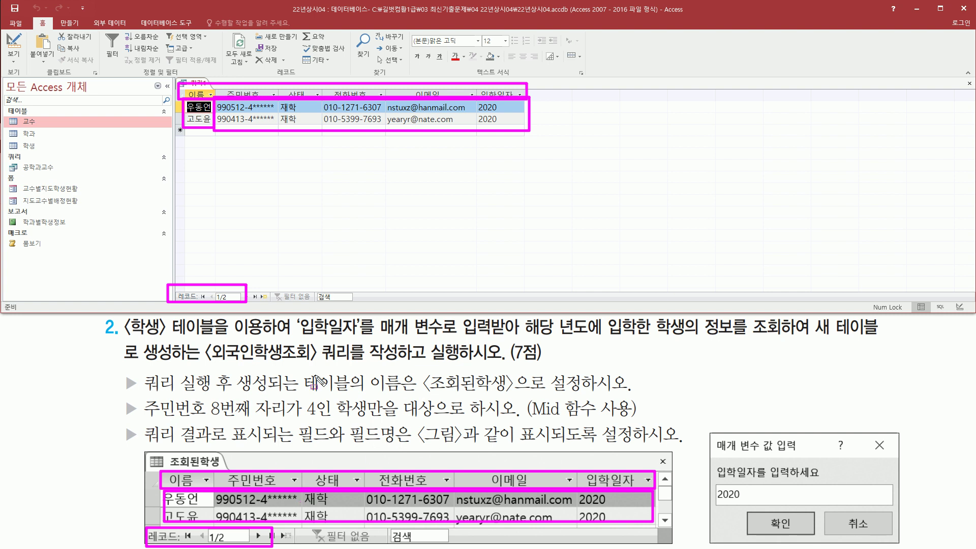
{"action": "left_click_drag", "start_coordinate": [271, 190], "coordinate": [276, 193]}
{"action": "key", "text": "Escape"}
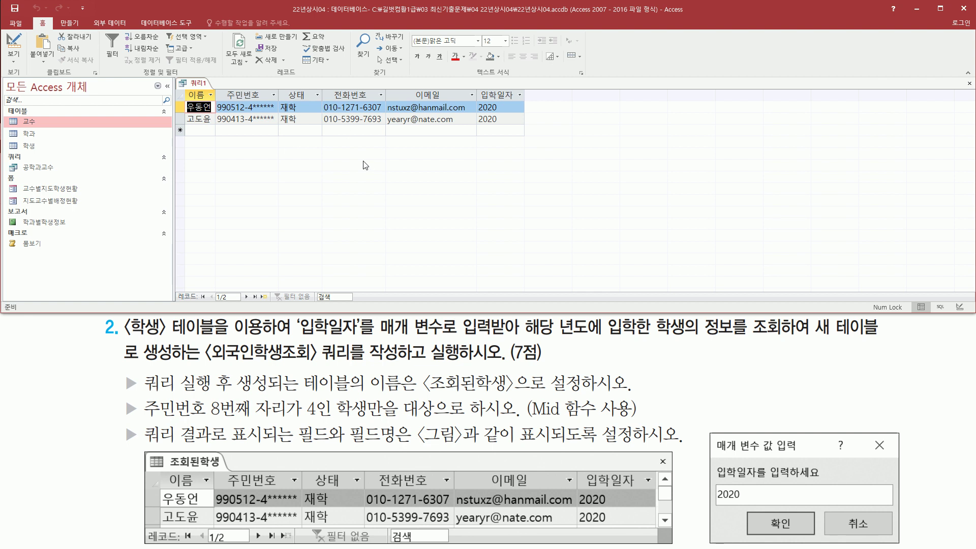
Step: Check the task's new-table requirement against the results and return the query to Design view
{"action": "left_click_drag", "start_coordinate": [181, 84], "coordinate": [532, 132]}
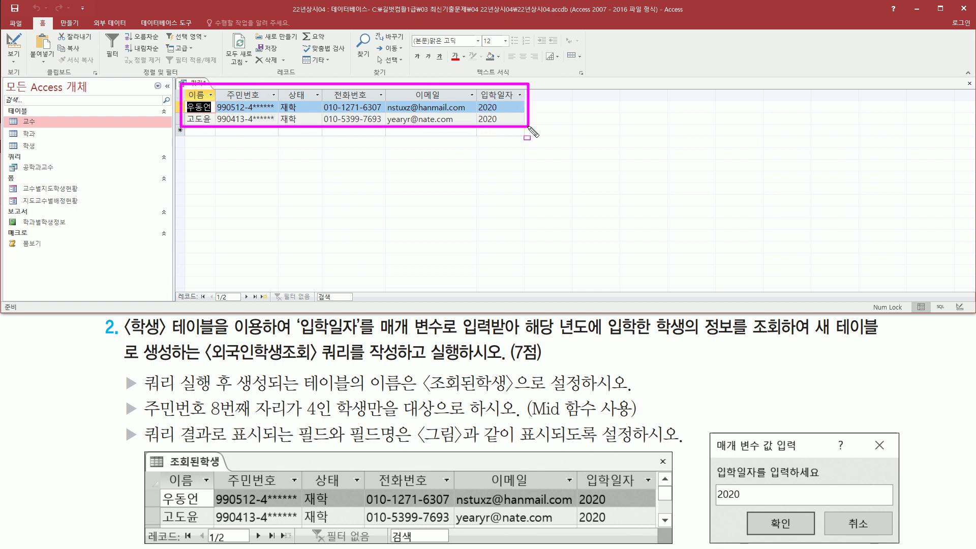
{"action": "left_click_drag", "start_coordinate": [813, 336], "coordinate": [882, 336]}
{"action": "left_click_drag", "start_coordinate": [118, 364], "coordinate": [173, 364]}
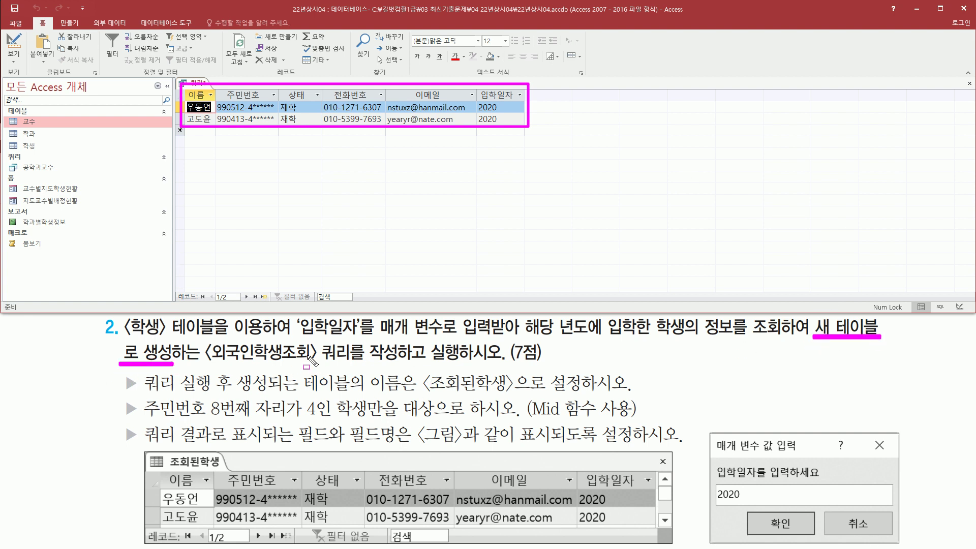
{"action": "key", "text": "Escape"}
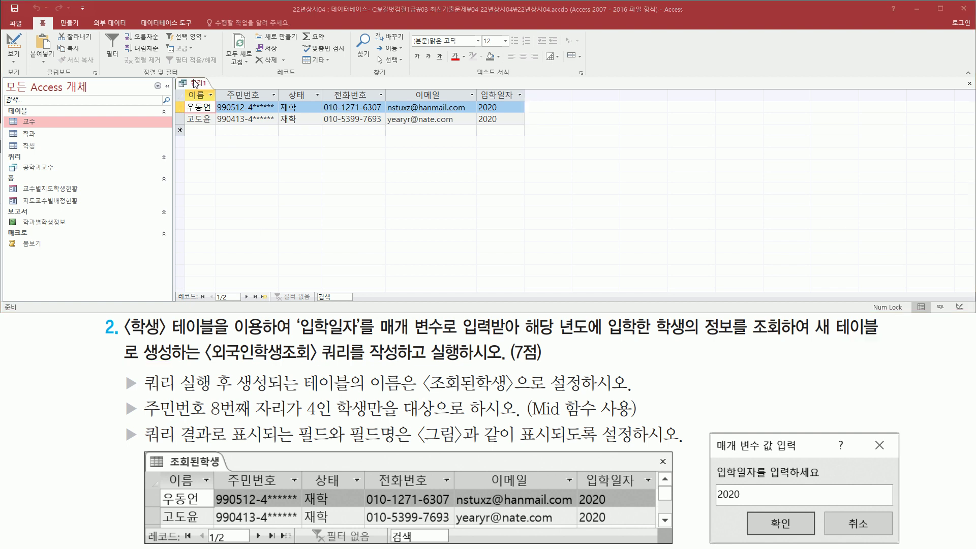
{"action": "right_click", "coordinate": [194, 82]}
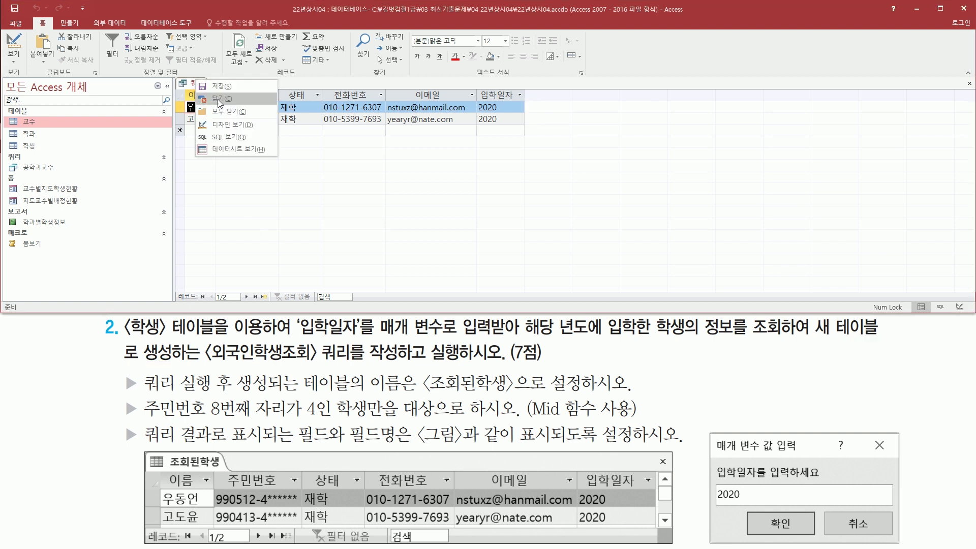
{"action": "left_click", "coordinate": [229, 125]}
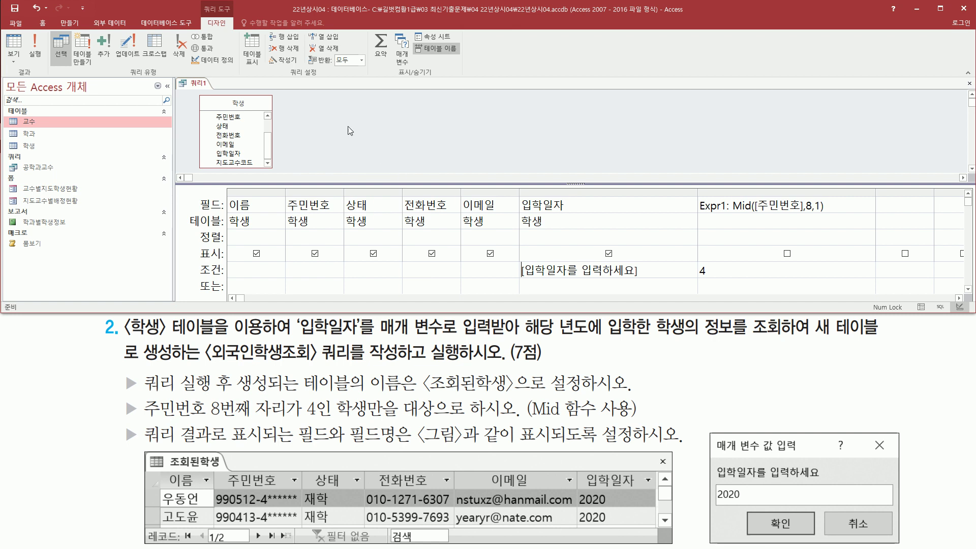
Step: Convert the query to a make-table query that creates a table named 조회된학생 in the current database
{"action": "mouse_move", "coordinate": [47, 28]}
{"action": "left_mouse_down"}
{"action": "mouse_move", "coordinate": [208, 83]}
{"action": "mouse_move", "coordinate": [242, 79]}
{"action": "left_mouse_up"}
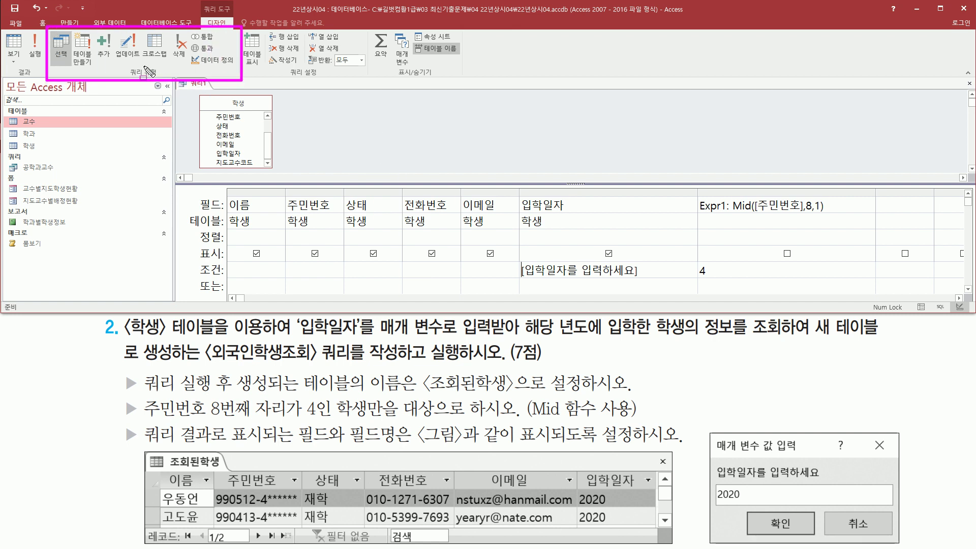
{"action": "left_click_drag", "start_coordinate": [124, 65], "coordinate": [166, 81]}
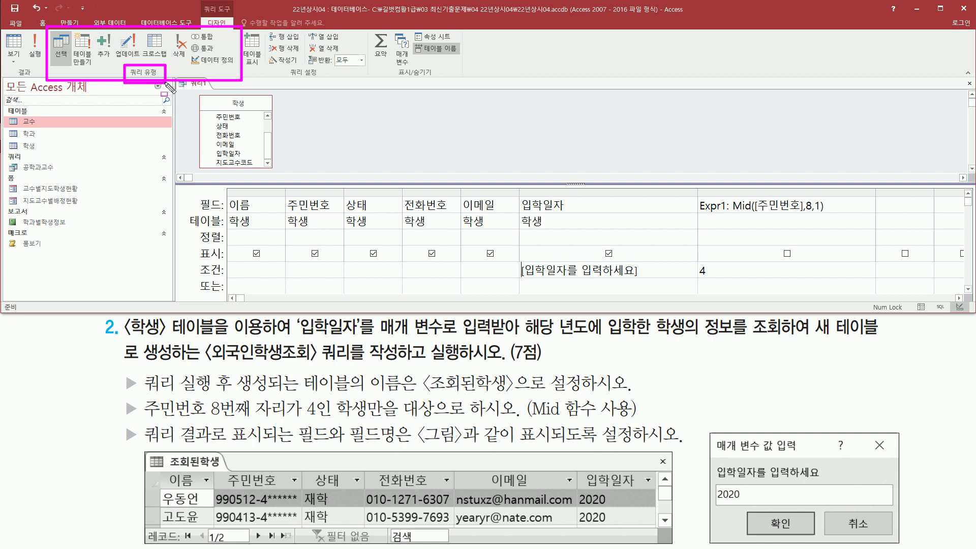
{"action": "mouse_move", "coordinate": [73, 29]}
{"action": "left_mouse_down"}
{"action": "mouse_move", "coordinate": [101, 60]}
{"action": "mouse_move", "coordinate": [95, 75]}
{"action": "left_mouse_up"}
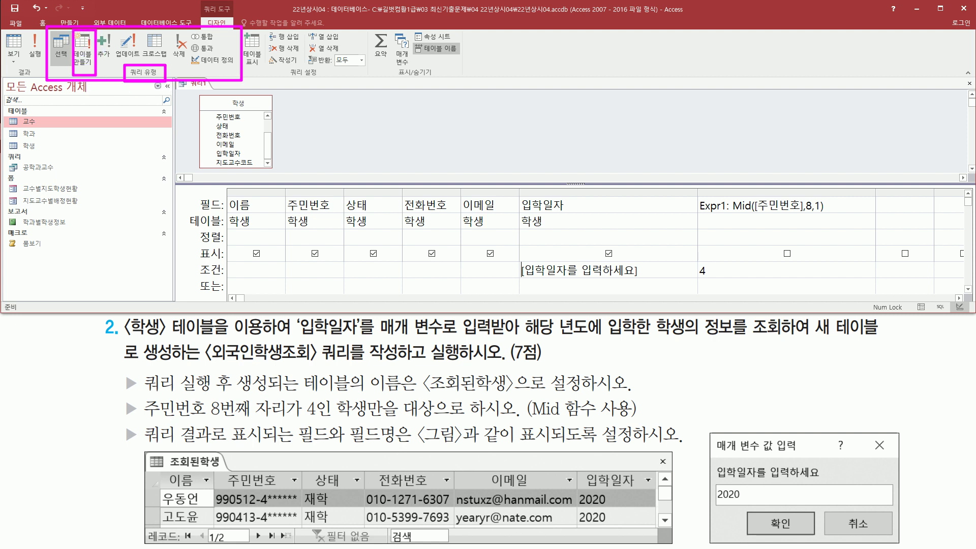
{"action": "key", "text": "Escape"}
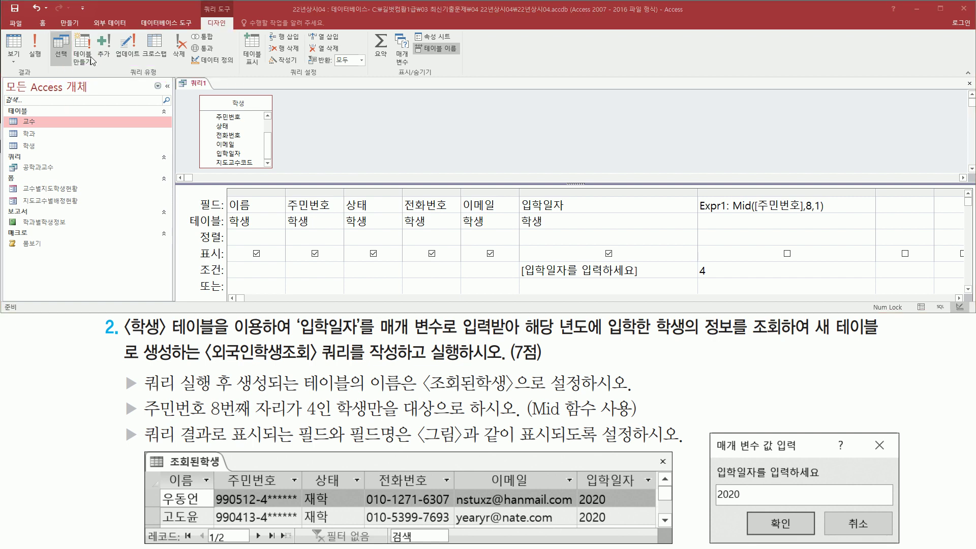
{"action": "left_click", "coordinate": [82, 50]}
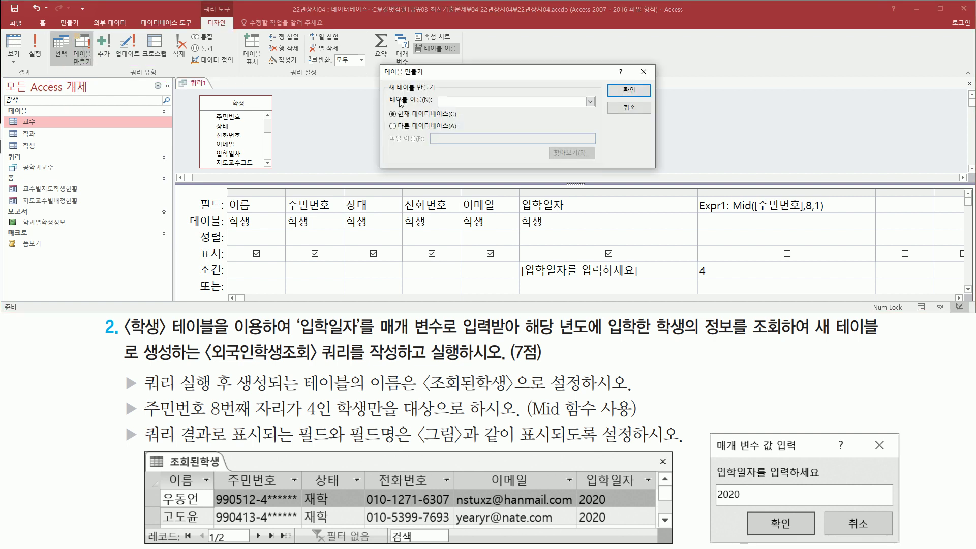
{"action": "mouse_move", "coordinate": [381, 66]}
{"action": "left_mouse_down"}
{"action": "mouse_move", "coordinate": [391, 113]}
{"action": "mouse_move", "coordinate": [657, 172]}
{"action": "left_mouse_up"}
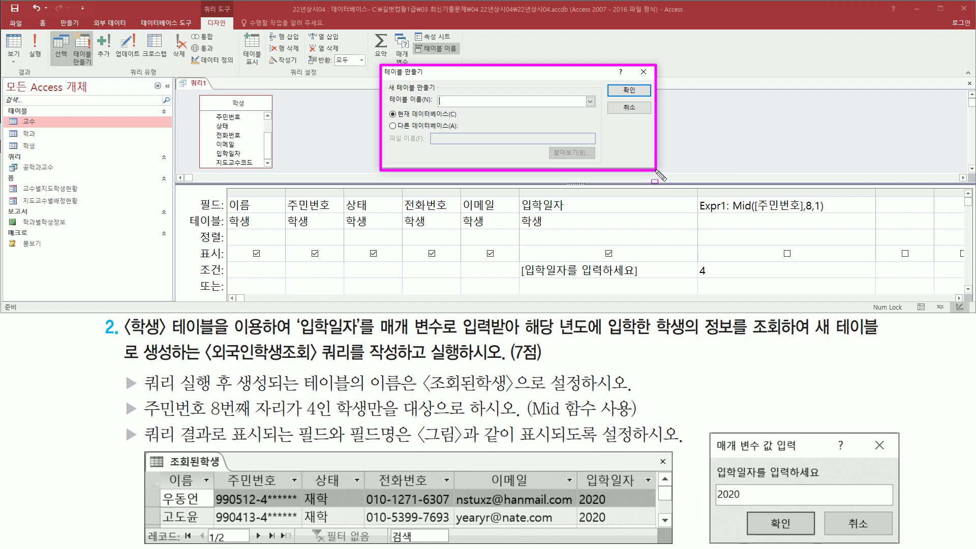
{"action": "mouse_move", "coordinate": [118, 367]}
{"action": "left_mouse_down"}
{"action": "mouse_move", "coordinate": [138, 402]}
{"action": "mouse_move", "coordinate": [410, 399]}
{"action": "left_mouse_up"}
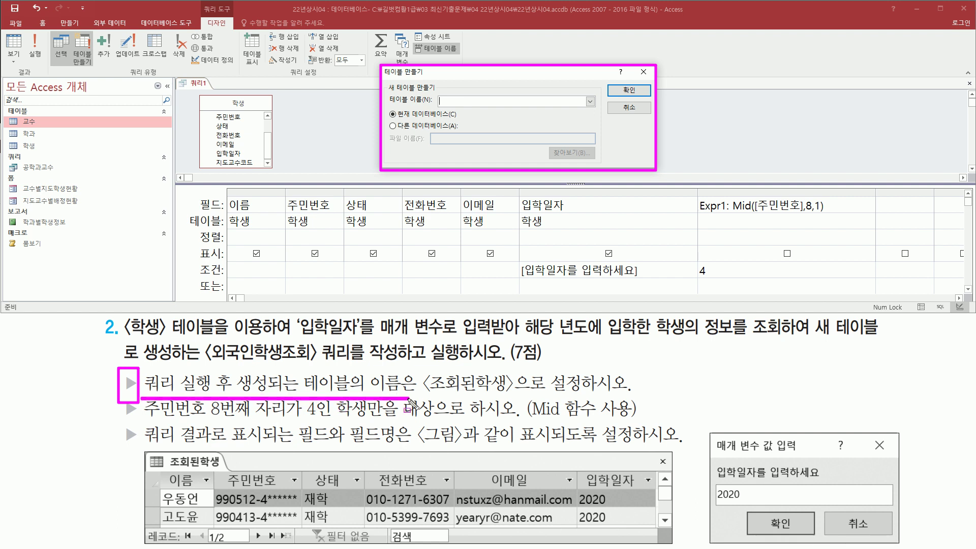
{"action": "mouse_move", "coordinate": [418, 363]}
{"action": "left_mouse_down"}
{"action": "mouse_move", "coordinate": [460, 392]}
{"action": "mouse_move", "coordinate": [512, 400]}
{"action": "left_mouse_up"}
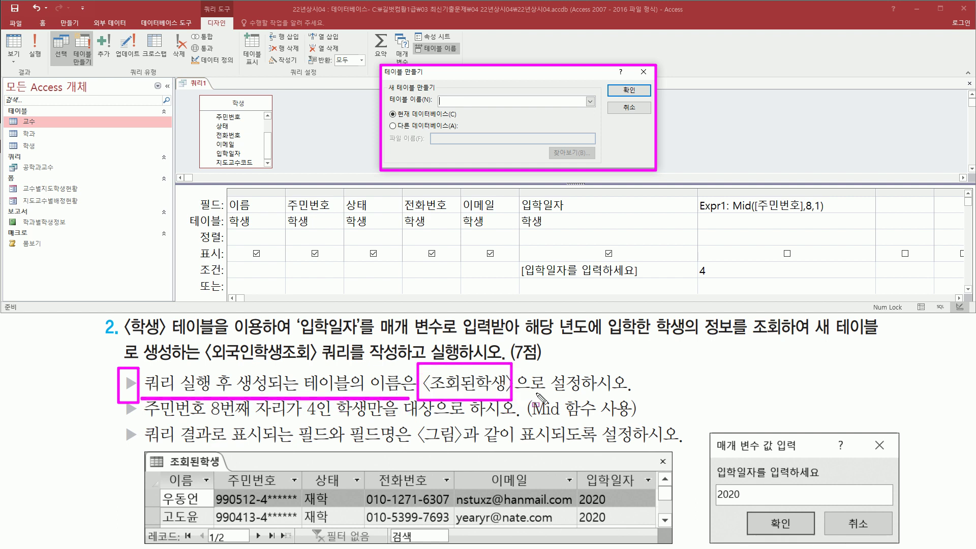
{"action": "key", "text": "Escape"}
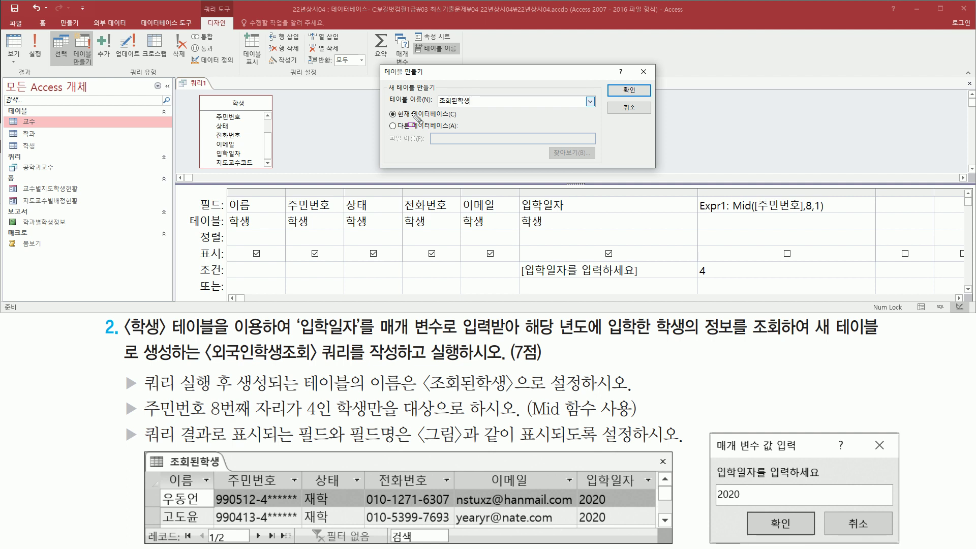
{"action": "left_click_drag", "start_coordinate": [386, 107], "coordinate": [495, 108]}
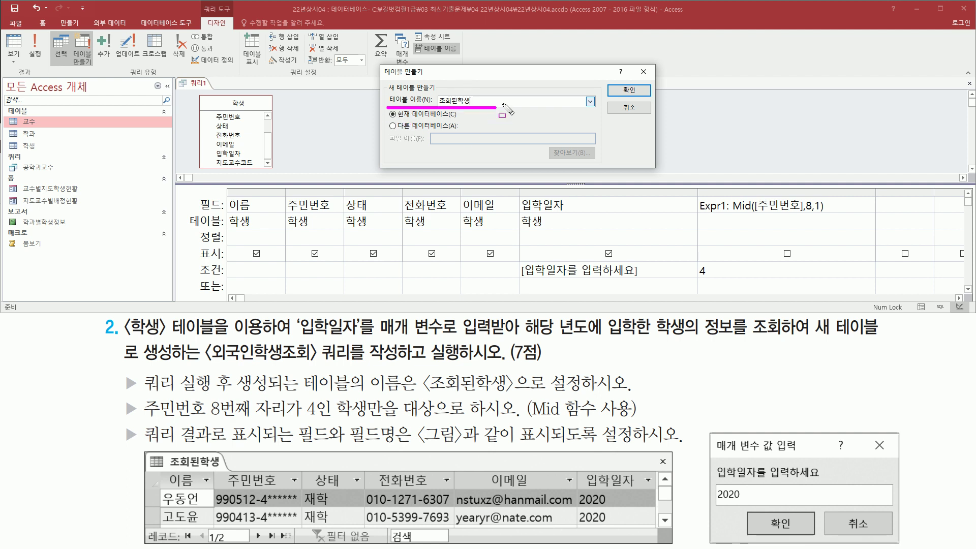
{"action": "left_click_drag", "start_coordinate": [616, 84], "coordinate": [655, 101]}
{"action": "key", "text": "Escape"}
{"action": "key", "text": "Return"}
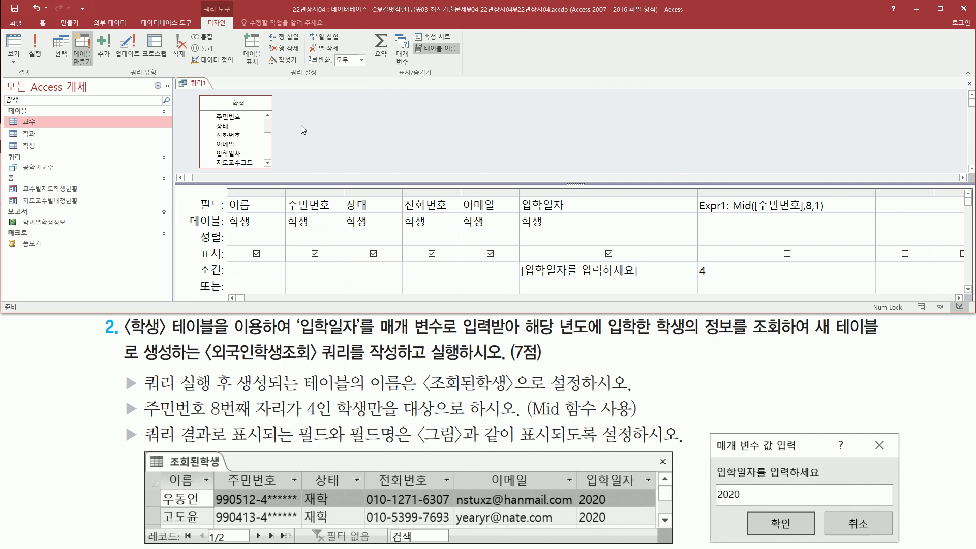
Step: Run the make-table query with 2020 as the 입학일자 parameter value and accept creating the new table
{"action": "mouse_move", "coordinate": [23, 42]}
{"action": "left_mouse_down"}
{"action": "mouse_move", "coordinate": [29, 37]}
{"action": "mouse_move", "coordinate": [51, 70]}
{"action": "left_mouse_up"}
{"action": "key", "text": "Escape"}
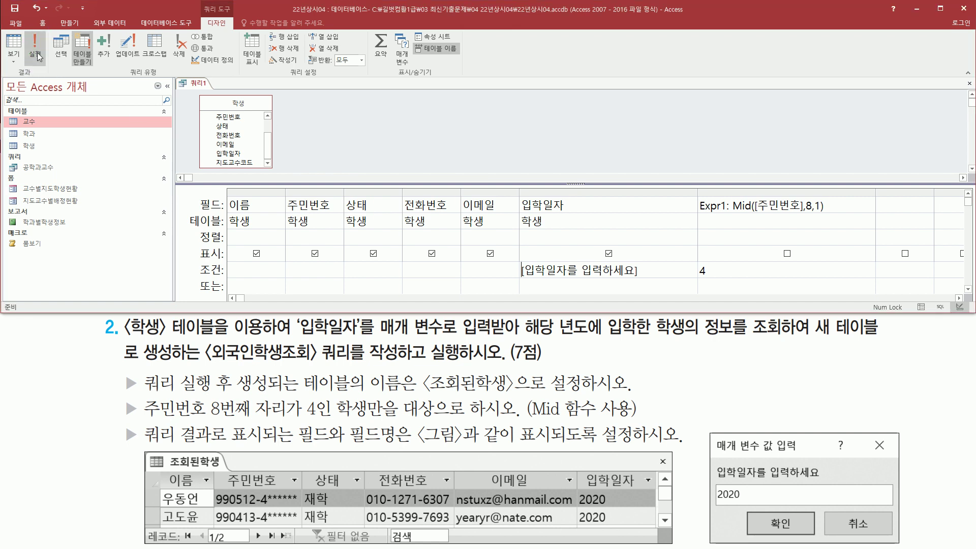
{"action": "left_click", "coordinate": [37, 53]}
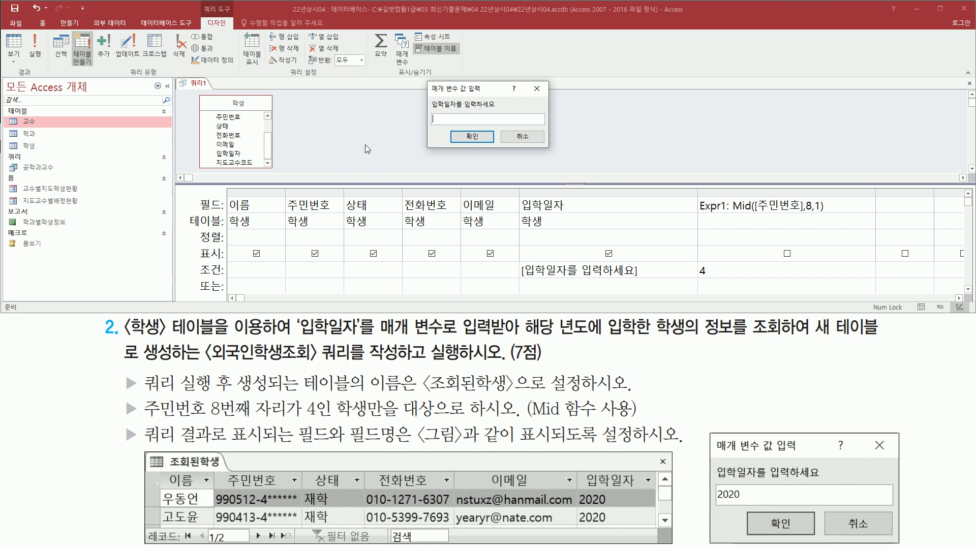
{"action": "left_click_drag", "start_coordinate": [430, 84], "coordinate": [553, 152]}
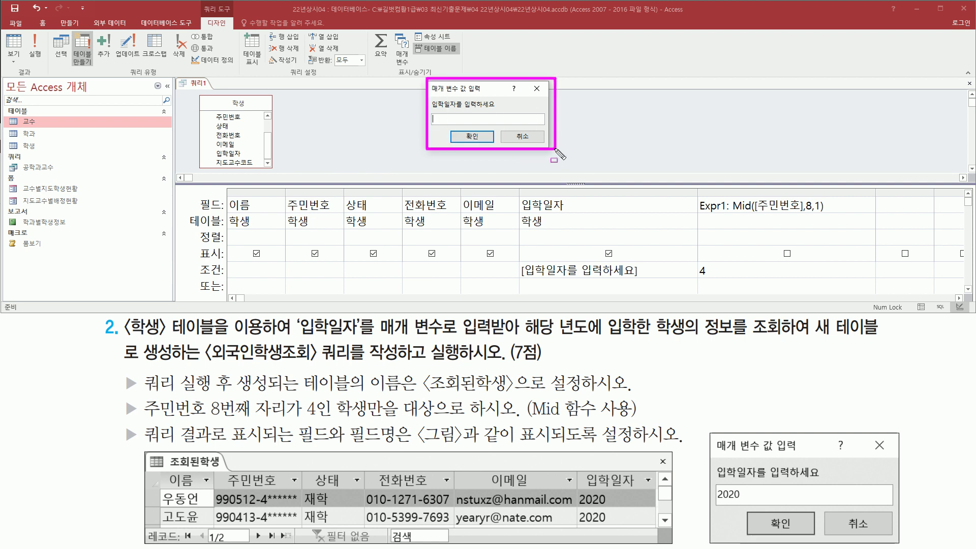
{"action": "key", "text": "Escape"}
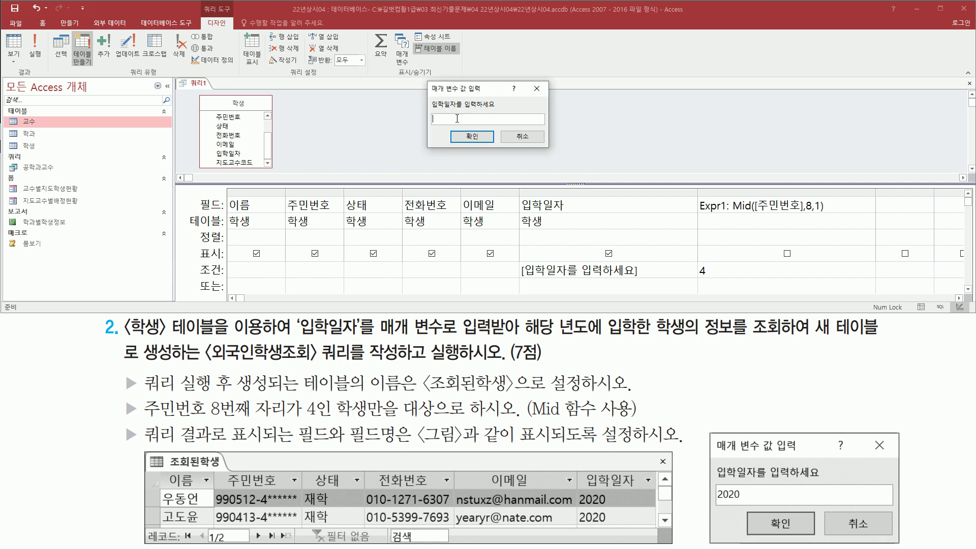
{"action": "type", "text": "2020"}
{"action": "mouse_move", "coordinate": [428, 126]}
{"action": "left_mouse_down"}
{"action": "mouse_move", "coordinate": [457, 127]}
{"action": "mouse_move", "coordinate": [486, 147]}
{"action": "left_mouse_up"}
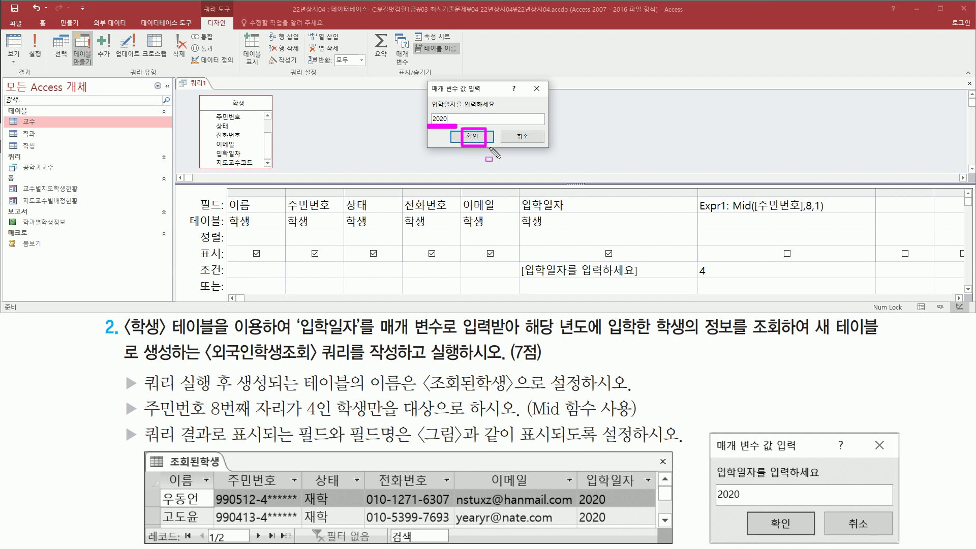
{"action": "key", "text": "Escape"}
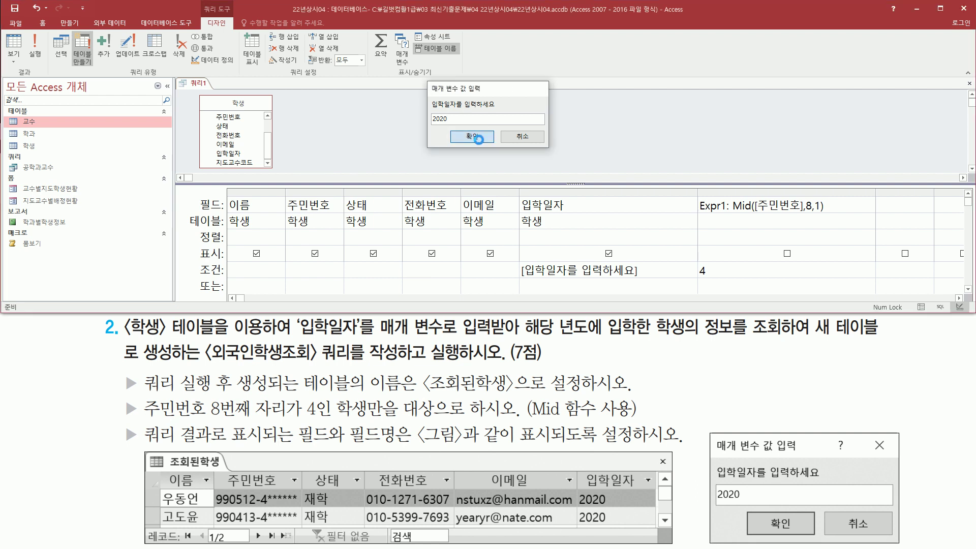
{"action": "left_click", "coordinate": [479, 141]}
{"action": "mouse_move", "coordinate": [423, 265]}
{"action": "left_mouse_down"}
{"action": "mouse_move", "coordinate": [532, 305]}
{"action": "mouse_move", "coordinate": [563, 304]}
{"action": "left_mouse_up"}
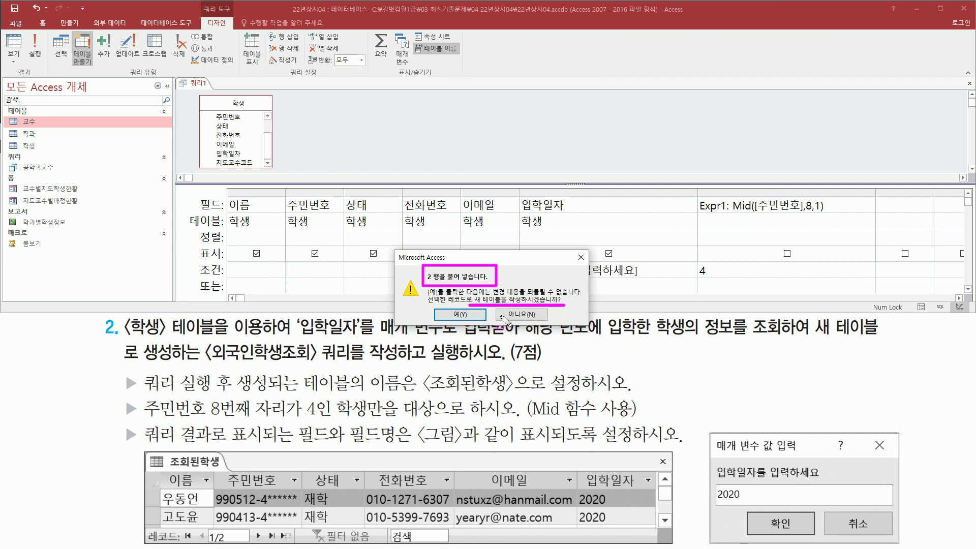
{"action": "left_click_drag", "start_coordinate": [441, 303], "coordinate": [477, 326]}
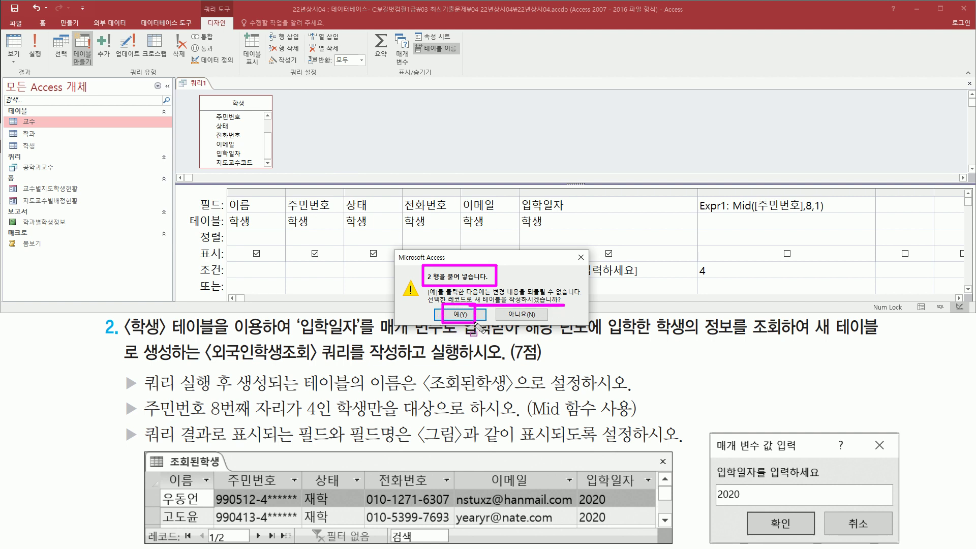
{"action": "left_click", "coordinate": [460, 314]}
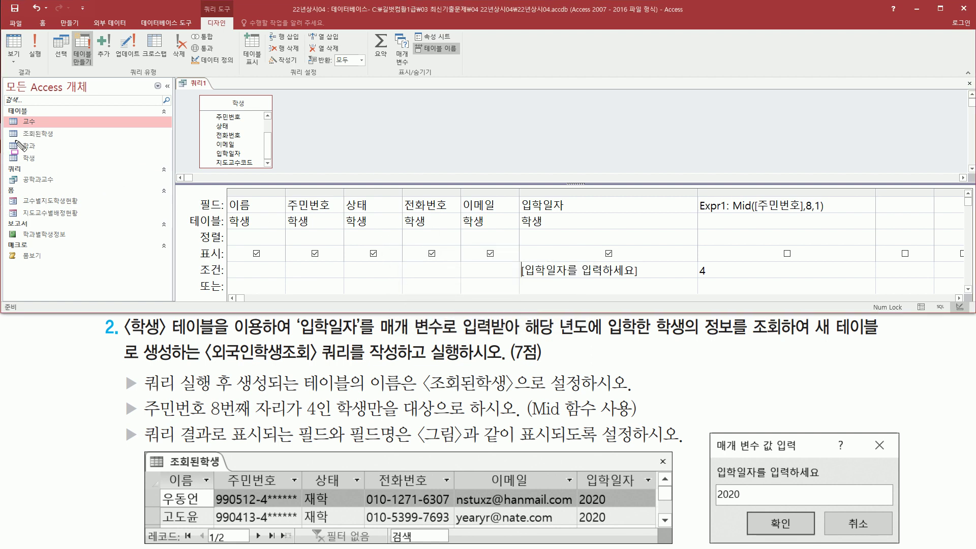
Step: Close the 쿼리1 make-table query and agree to save its design changes
{"action": "left_click_drag", "start_coordinate": [9, 137], "coordinate": [59, 138]}
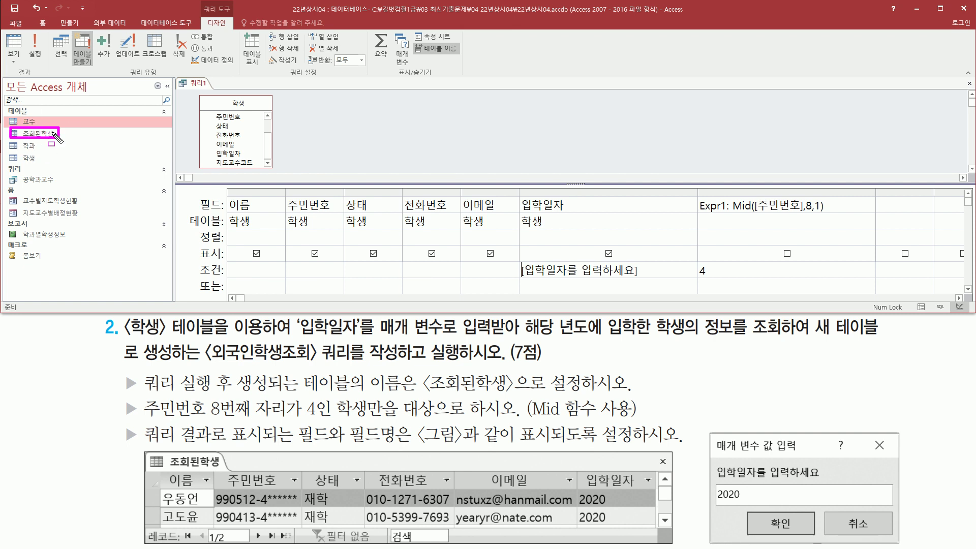
{"action": "right_click", "coordinate": [184, 82]}
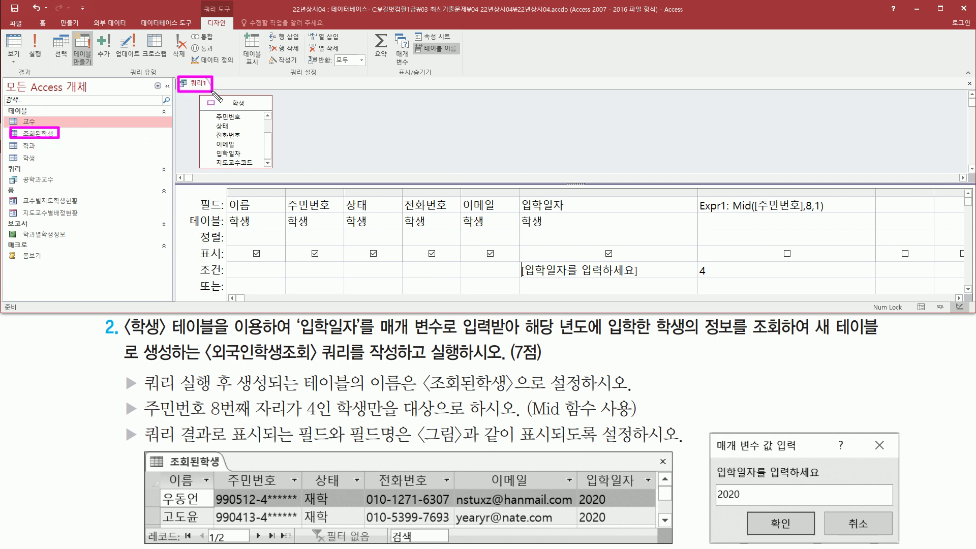
{"action": "key", "text": "Escape"}
{"action": "right_click", "coordinate": [201, 84]}
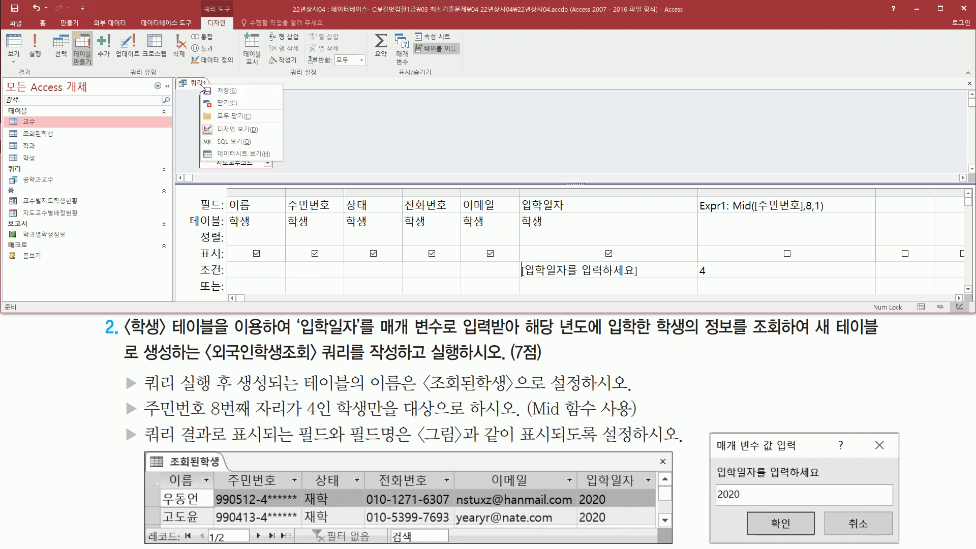
{"action": "left_click", "coordinate": [249, 103]}
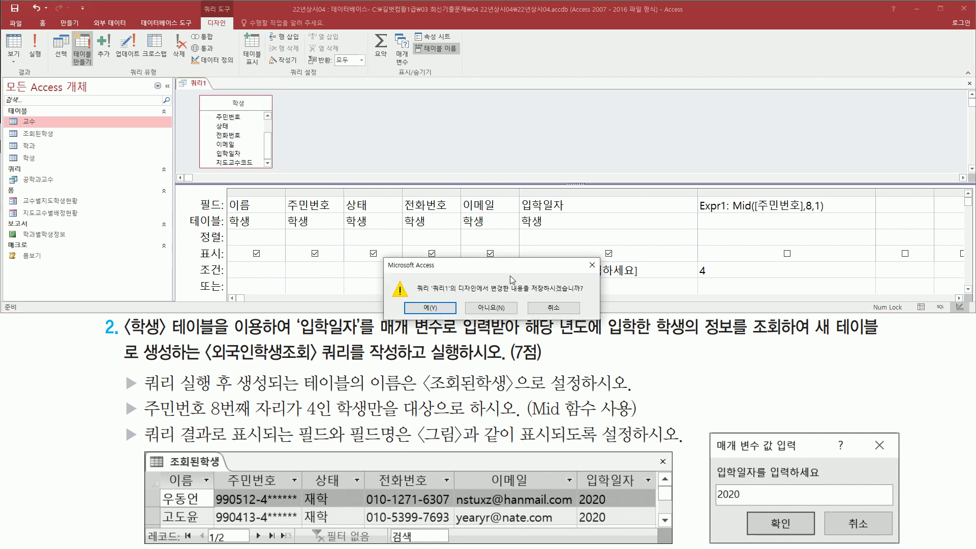
{"action": "left_click_drag", "start_coordinate": [526, 293], "coordinate": [590, 293]}
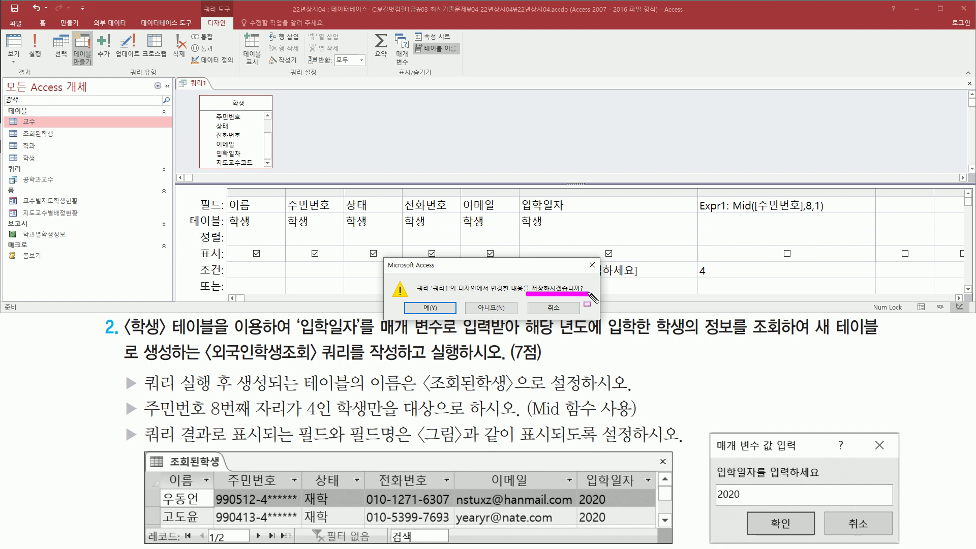
{"action": "mouse_move", "coordinate": [412, 315]}
{"action": "left_mouse_down"}
{"action": "mouse_move", "coordinate": [442, 325]}
{"action": "mouse_move", "coordinate": [406, 302]}
{"action": "left_mouse_up"}
{"action": "key", "text": "Escape"}
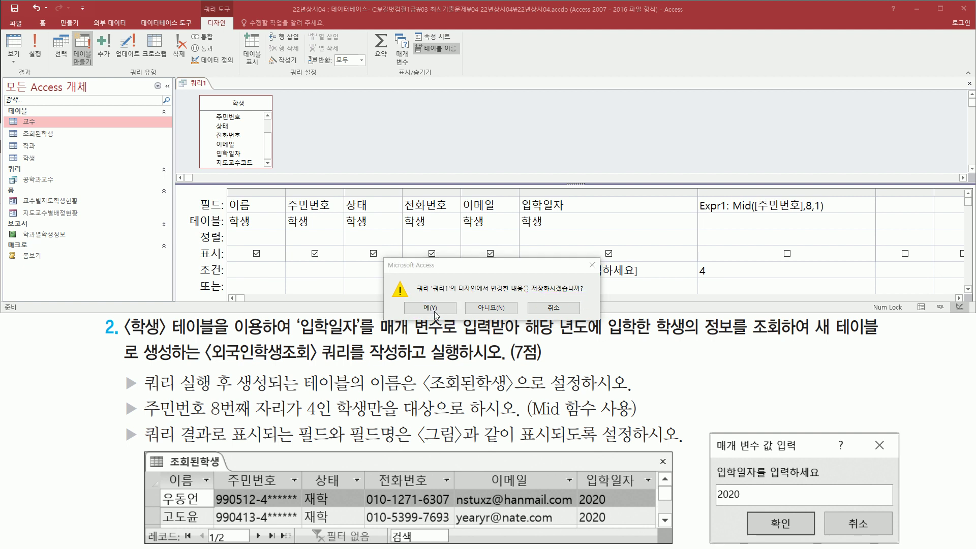
{"action": "left_click", "coordinate": [430, 308]}
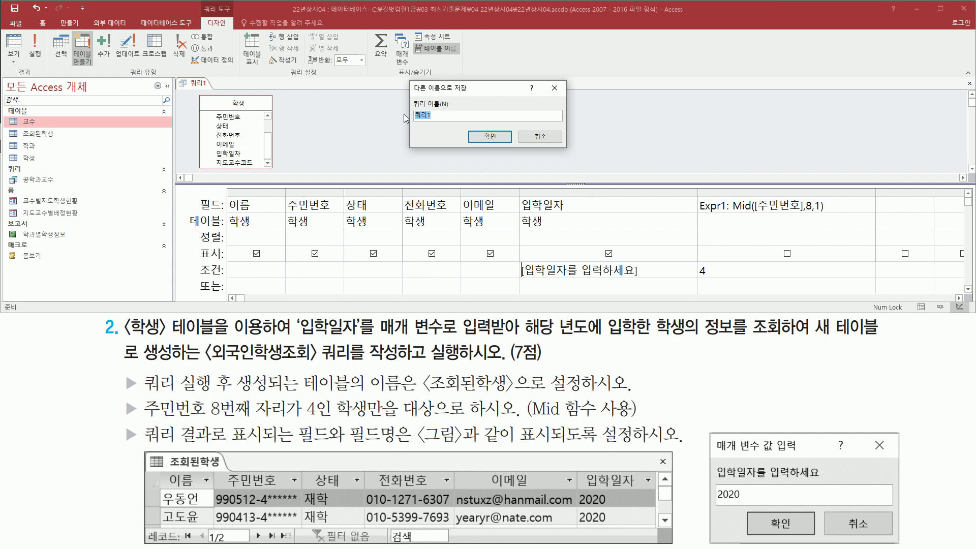
Step: Save the query under the name 외국인학생조회, as the task requires
{"action": "left_click_drag", "start_coordinate": [409, 95], "coordinate": [461, 123]}
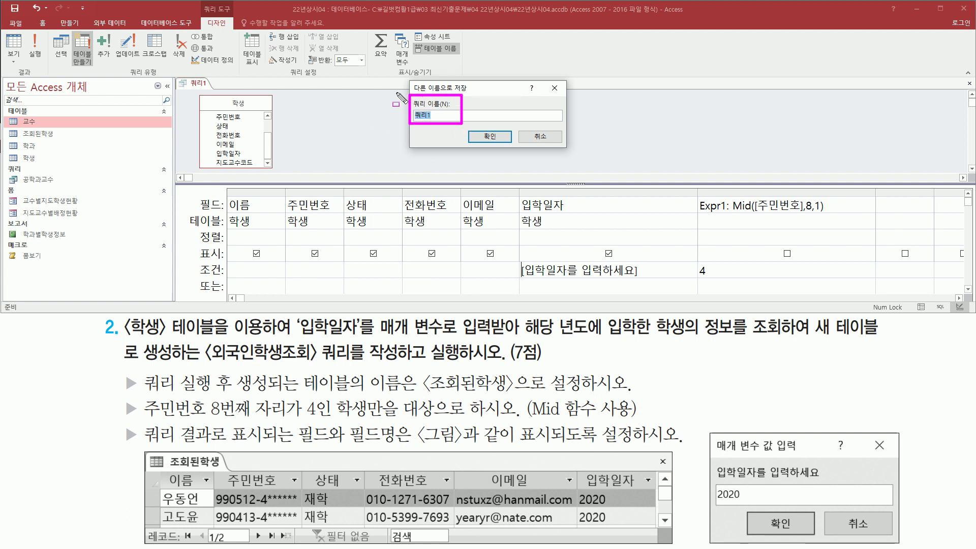
{"action": "left_click_drag", "start_coordinate": [206, 362], "coordinate": [402, 364]}
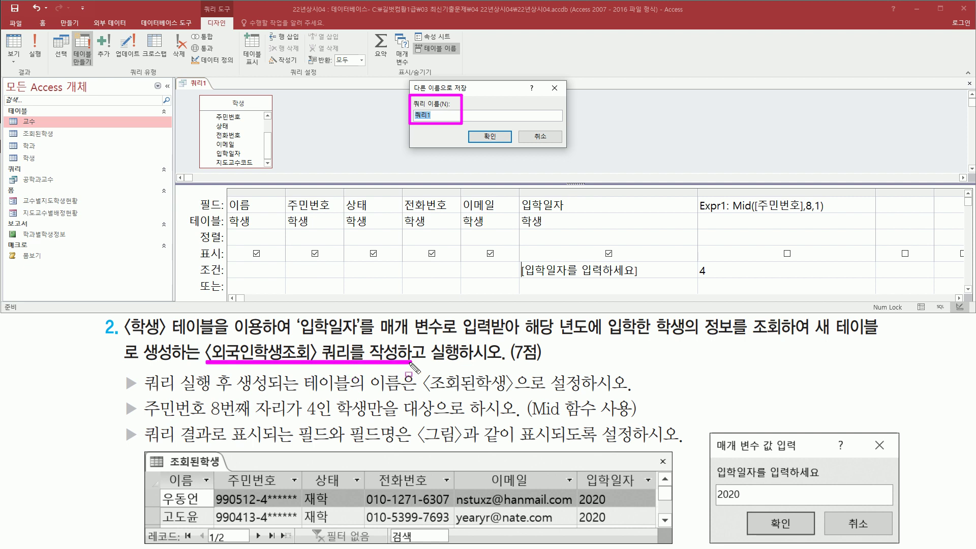
{"action": "key", "text": "Escape"}
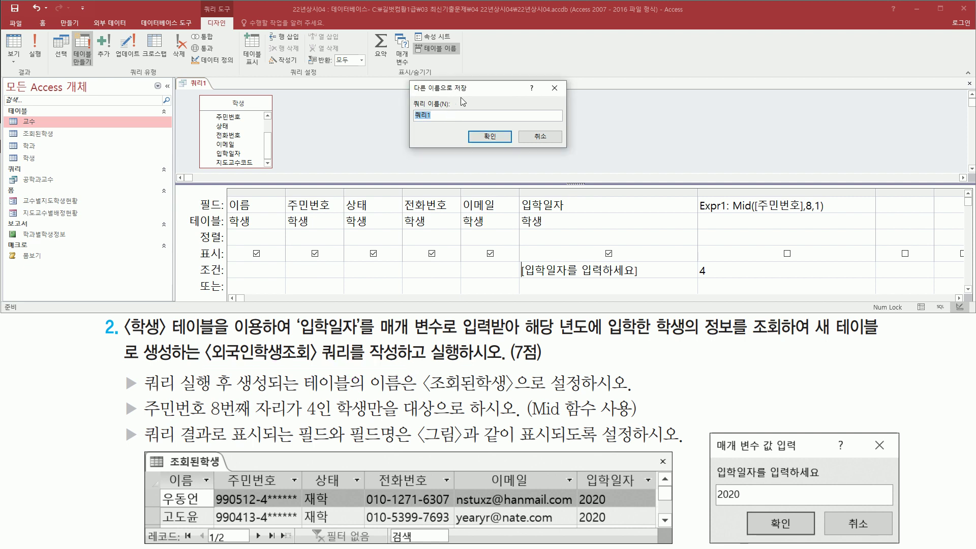
{"action": "type", "text": "외국인학생조회"}
{"action": "key", "text": "ctrl+2"}
{"action": "mouse_move", "coordinate": [413, 121]}
{"action": "left_mouse_down"}
{"action": "mouse_move", "coordinate": [465, 121]}
{"action": "mouse_move", "coordinate": [508, 144]}
{"action": "left_mouse_up"}
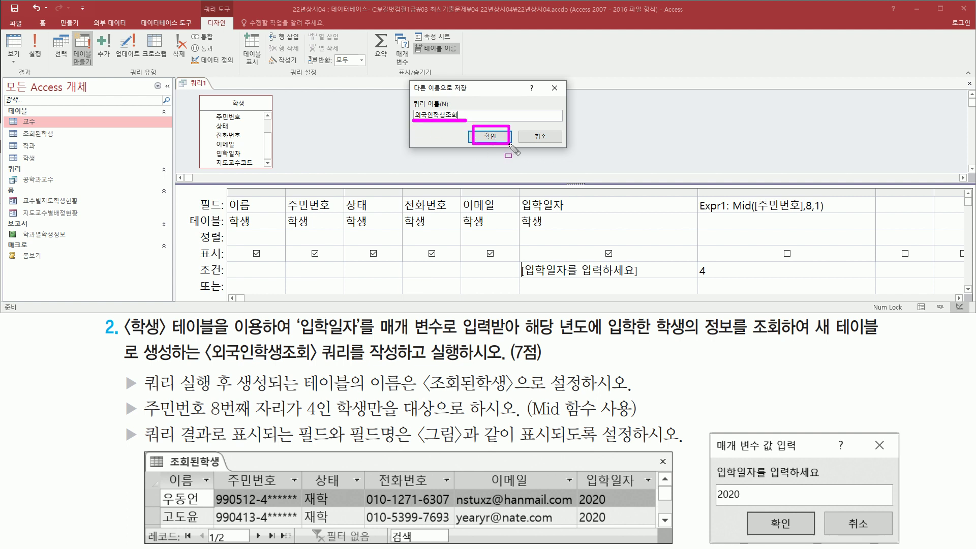
{"action": "key", "text": "Escape"}
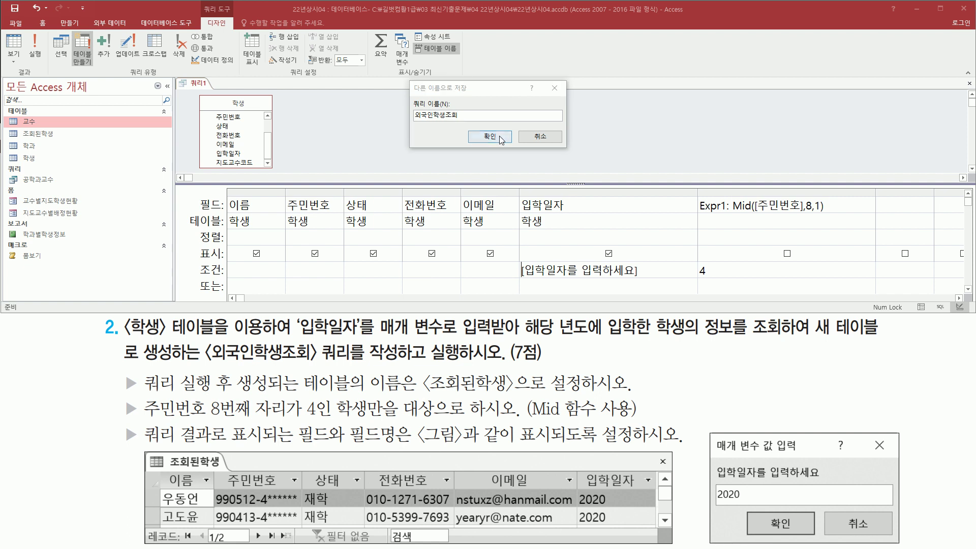
{"action": "left_click", "coordinate": [500, 135]}
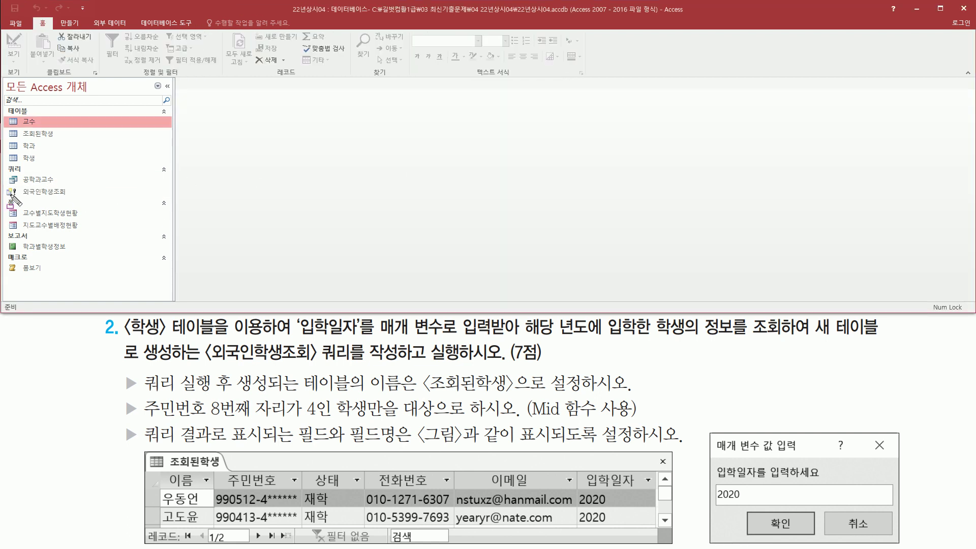
Step: Open the 조회된학생 table, compare its fields and records with the task's result figure, and close the table
{"action": "mouse_move", "coordinate": [4, 186]}
{"action": "left_mouse_down"}
{"action": "mouse_move", "coordinate": [31, 199]}
{"action": "mouse_move", "coordinate": [79, 196]}
{"action": "left_mouse_up"}
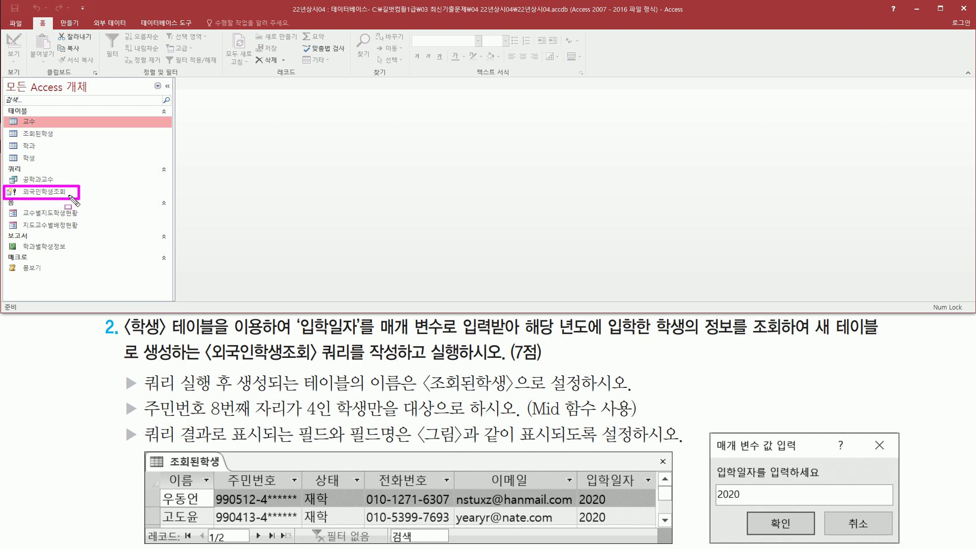
{"action": "left_click_drag", "start_coordinate": [5, 127], "coordinate": [61, 139]}
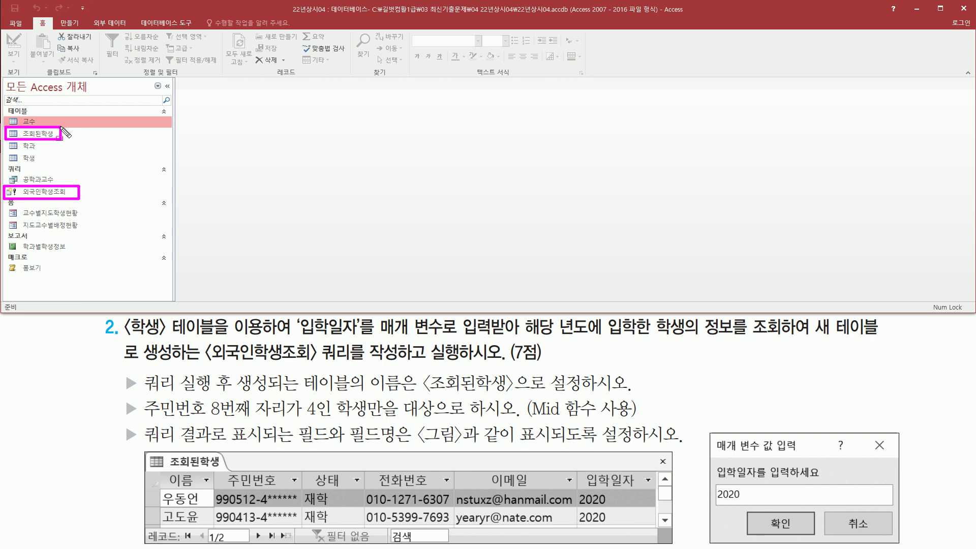
{"action": "left_click", "coordinate": [49, 134]}
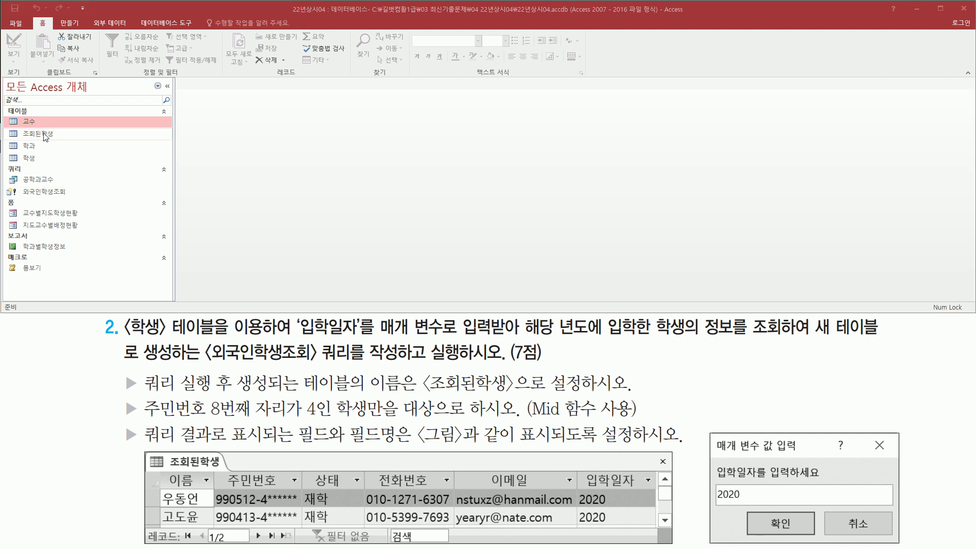
{"action": "double_click", "coordinate": [48, 135]}
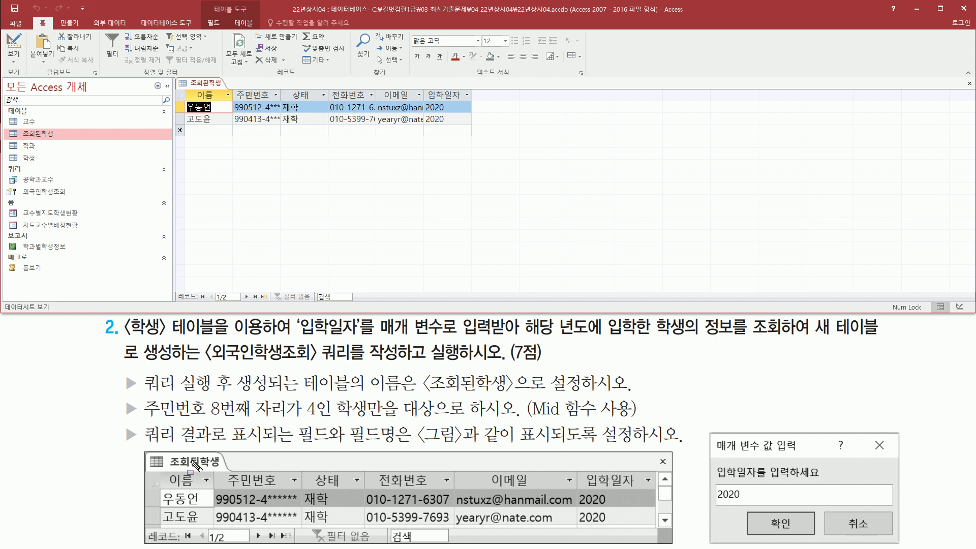
{"action": "left_click_drag", "start_coordinate": [156, 471], "coordinate": [171, 500]}
{"action": "left_click_drag", "start_coordinate": [638, 530], "coordinate": [656, 542]}
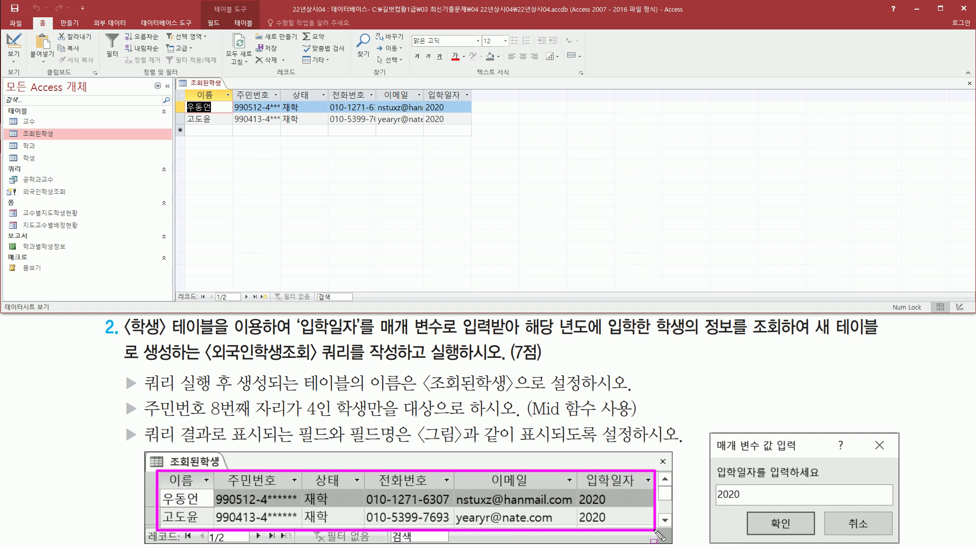
{"action": "left_click_drag", "start_coordinate": [181, 83], "coordinate": [226, 130]}
{"action": "left_click_drag", "start_coordinate": [293, 131], "coordinate": [474, 131]}
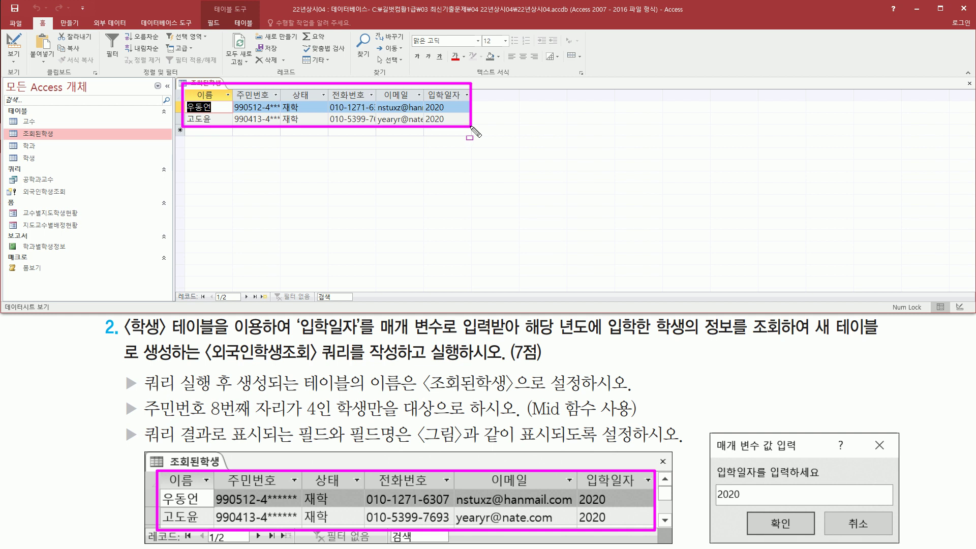
{"action": "key", "text": "Escape"}
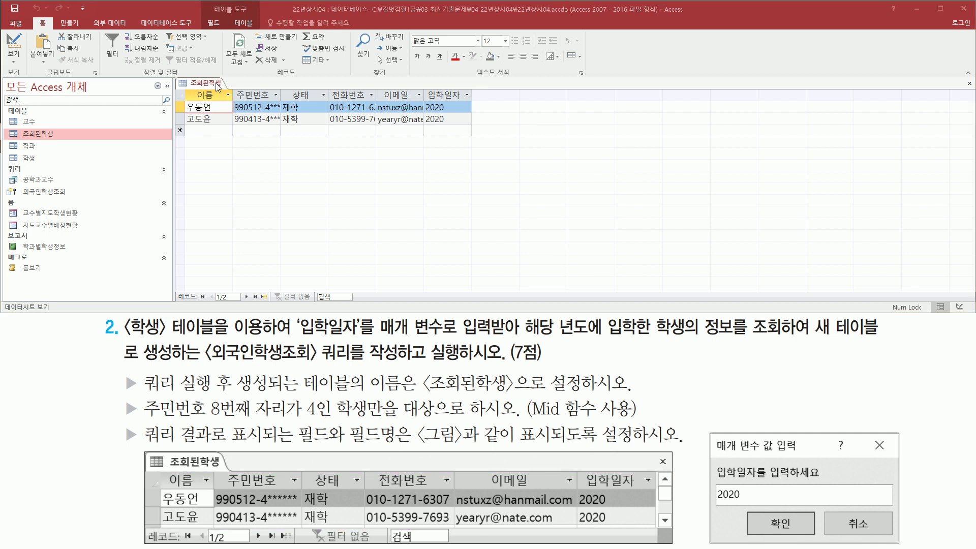
{"action": "right_click", "coordinate": [218, 86]}
{"action": "left_click", "coordinate": [246, 102]}
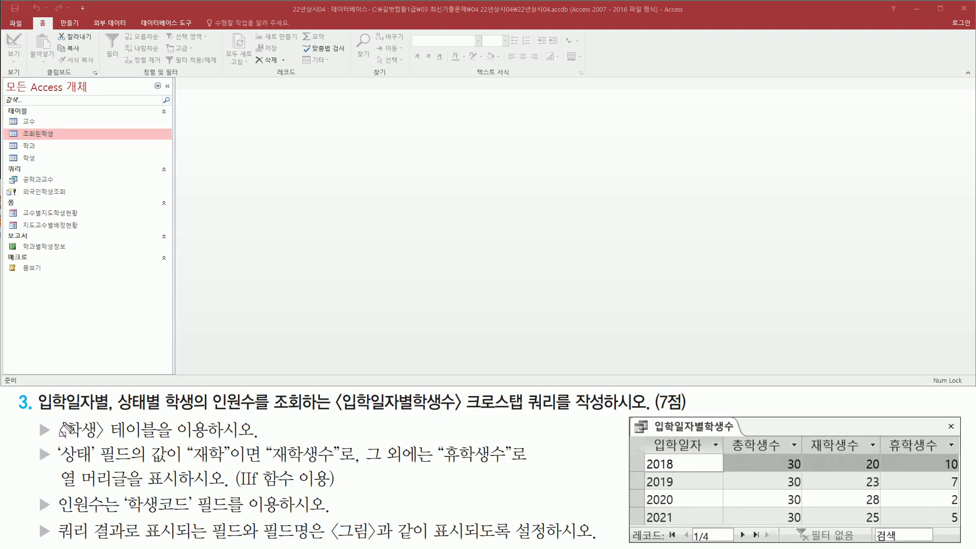
Step: Read task 3's requirements for the 입학일자별학생수 crosstab query, including its source table, grouping and IIf function condition
{"action": "left_click_drag", "start_coordinate": [36, 414], "coordinate": [163, 415]}
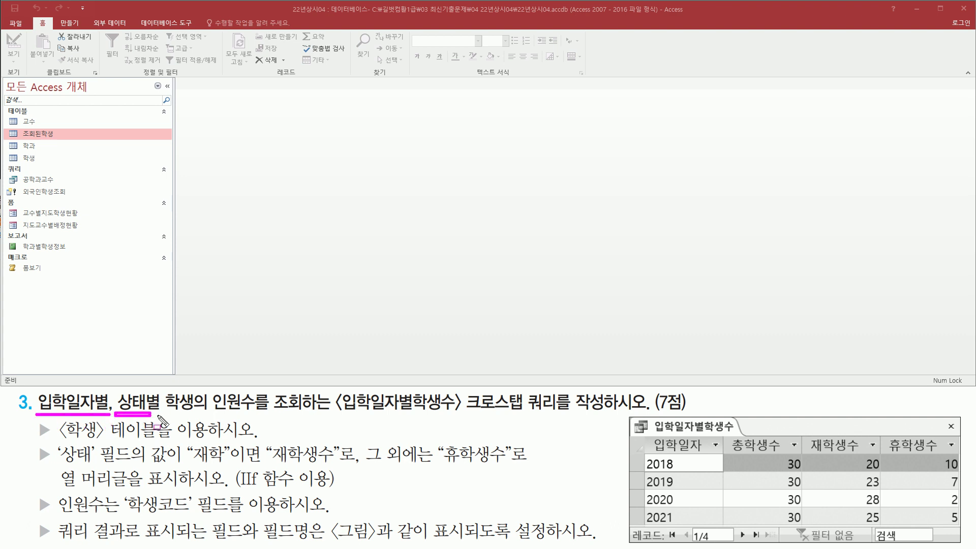
{"action": "mouse_move", "coordinate": [209, 391]}
{"action": "left_mouse_down"}
{"action": "mouse_move", "coordinate": [294, 414]}
{"action": "mouse_move", "coordinate": [568, 414]}
{"action": "left_mouse_up"}
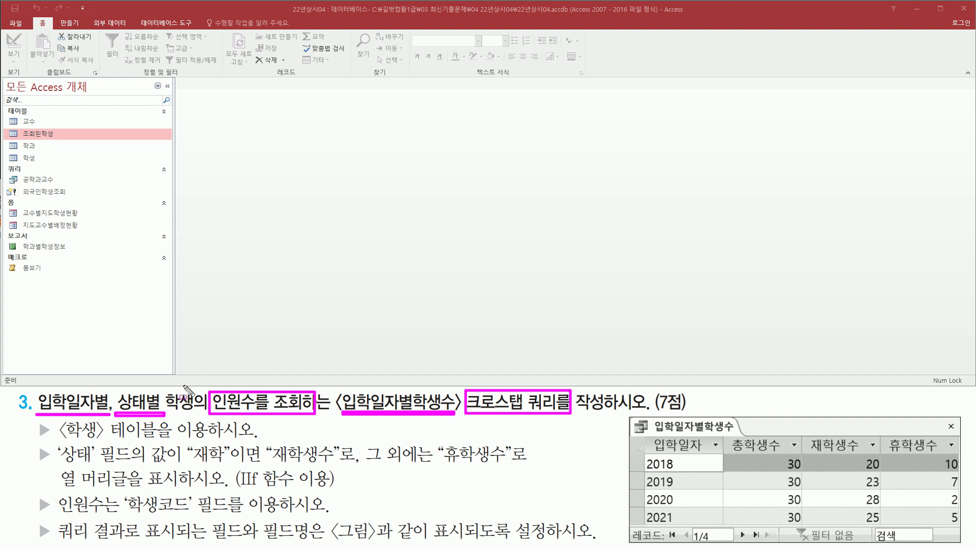
{"action": "left_click_drag", "start_coordinate": [56, 440], "coordinate": [201, 440]}
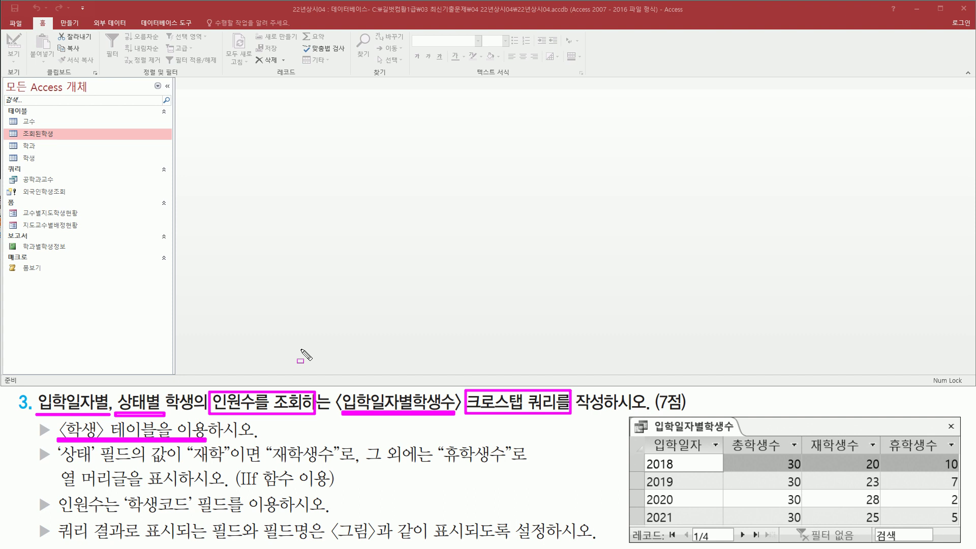
{"action": "key", "text": "e"}
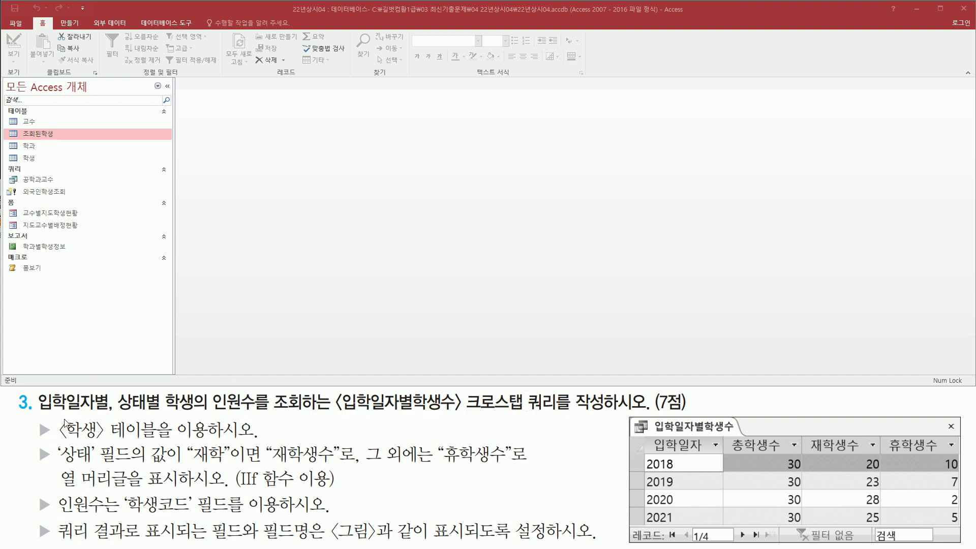
{"action": "mouse_move", "coordinate": [60, 421]}
{"action": "left_mouse_down"}
{"action": "mouse_move", "coordinate": [217, 440]}
{"action": "mouse_move", "coordinate": [208, 438]}
{"action": "left_mouse_up"}
{"action": "left_click_drag", "start_coordinate": [468, 412], "coordinate": [558, 413]}
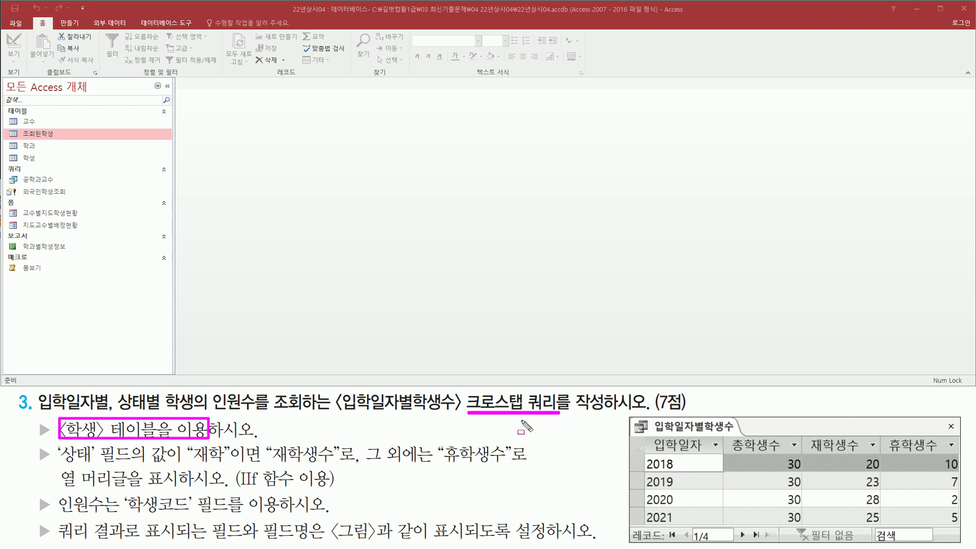
{"action": "left_click_drag", "start_coordinate": [238, 488], "coordinate": [335, 490]}
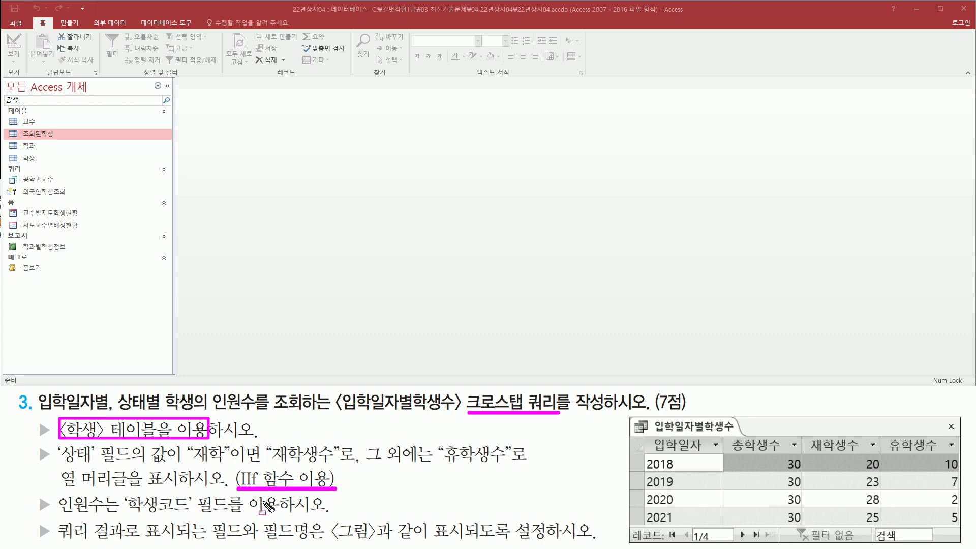
{"action": "key", "text": "Escape"}
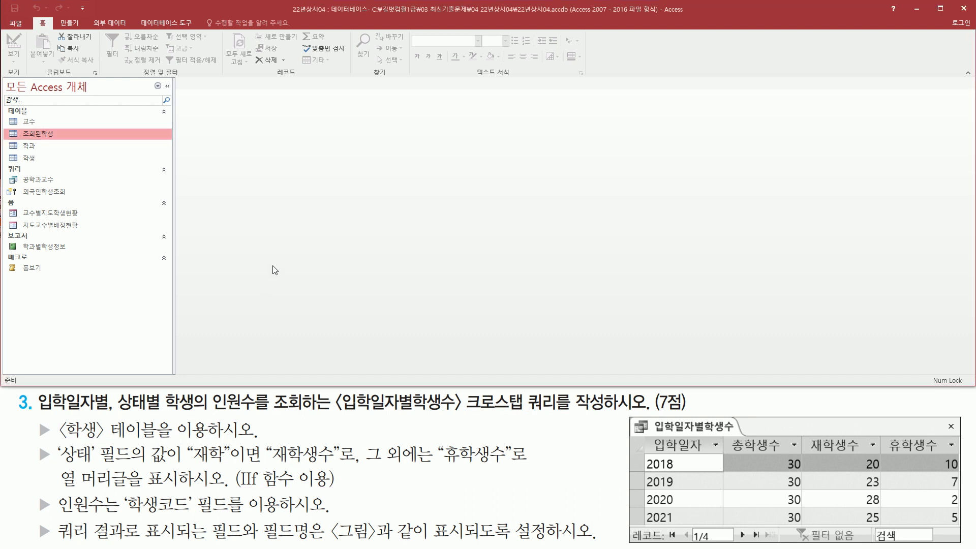
Step: Examine how the 재학생수 and 휴학생수 columns relate to 총학생수 in the crosstab result figure
{"action": "key", "text": "ctrl+2"}
{"action": "mouse_move", "coordinate": [832, 451]}
{"action": "left_mouse_down"}
{"action": "mouse_move", "coordinate": [855, 504]}
{"action": "mouse_move", "coordinate": [890, 528]}
{"action": "mouse_move", "coordinate": [963, 525]}
{"action": "left_mouse_up"}
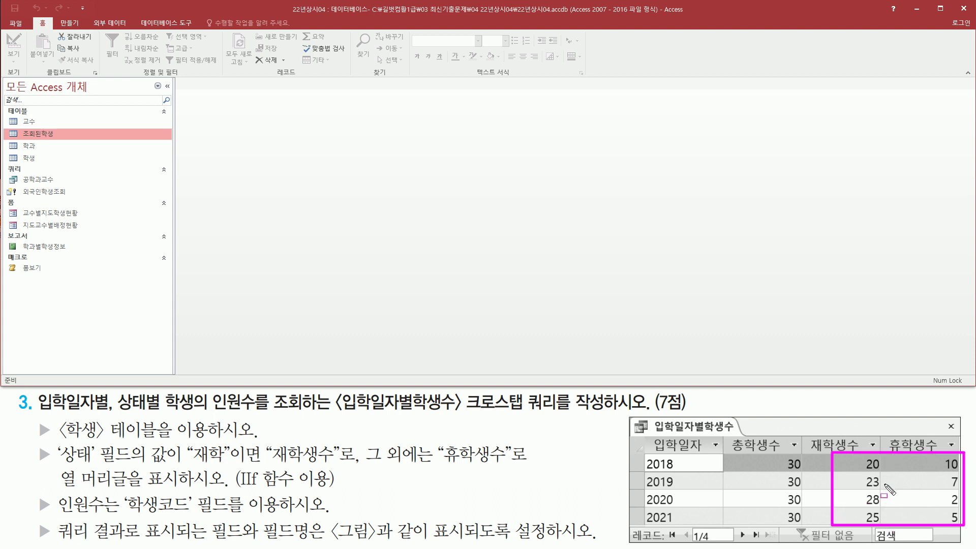
{"action": "left_click_drag", "start_coordinate": [849, 474], "coordinate": [963, 473]}
{"action": "left_click_drag", "start_coordinate": [779, 470], "coordinate": [950, 495]}
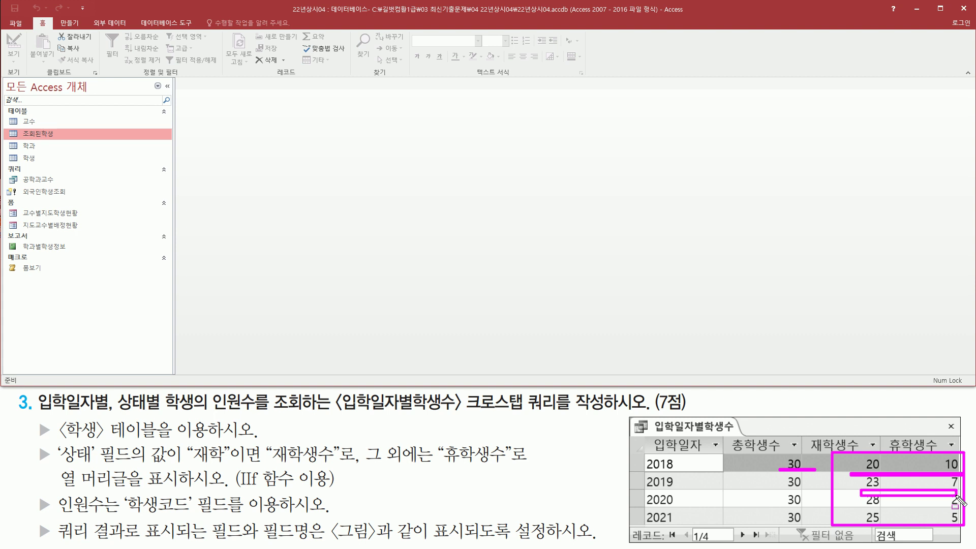
{"action": "left_click_drag", "start_coordinate": [776, 490], "coordinate": [968, 507]}
{"action": "left_click_drag", "start_coordinate": [858, 522], "coordinate": [965, 522]}
{"action": "left_click_drag", "start_coordinate": [783, 492], "coordinate": [806, 529]}
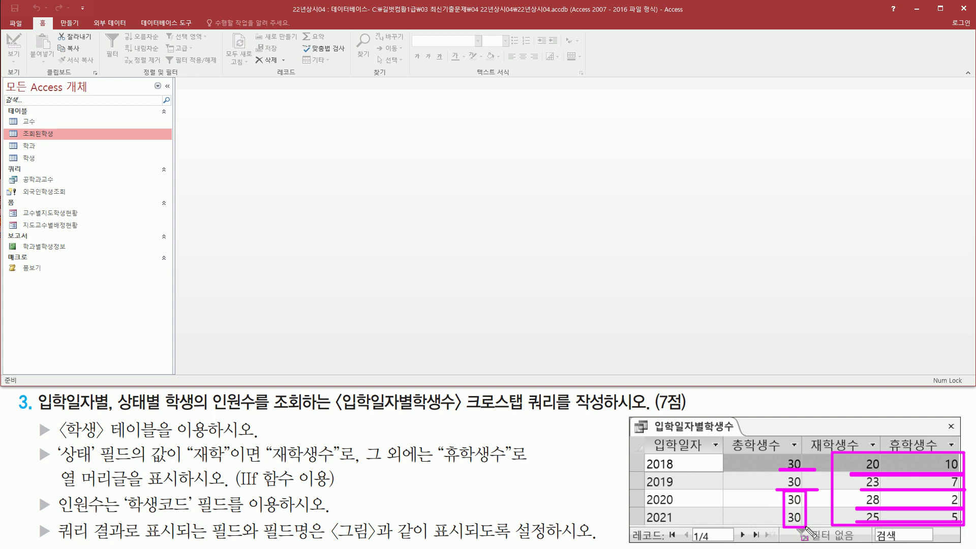
{"action": "key", "text": "e"}
{"action": "mouse_move", "coordinate": [808, 455]}
{"action": "left_mouse_down"}
{"action": "mouse_move", "coordinate": [935, 534]}
{"action": "mouse_move", "coordinate": [964, 533]}
{"action": "left_mouse_up"}
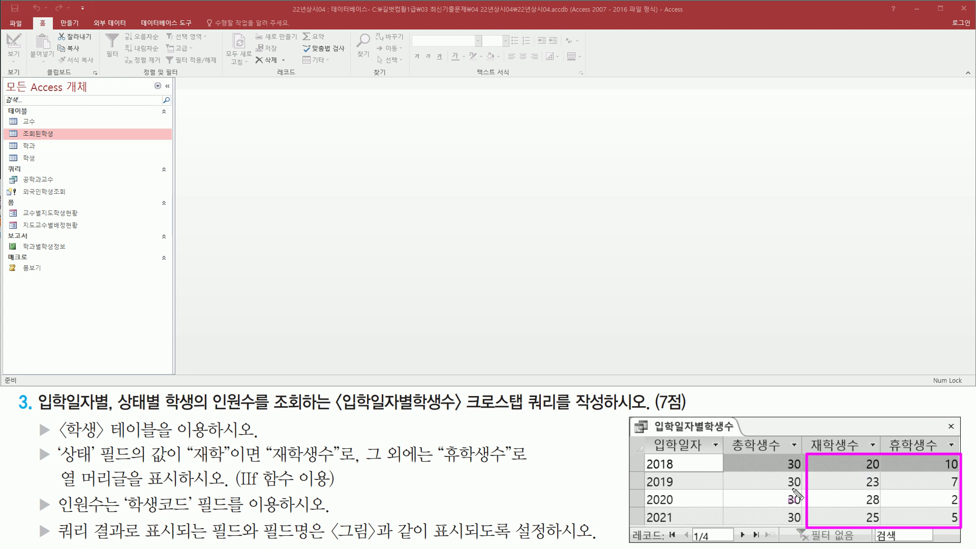
{"action": "left_click_drag", "start_coordinate": [164, 412], "coordinate": [300, 412]}
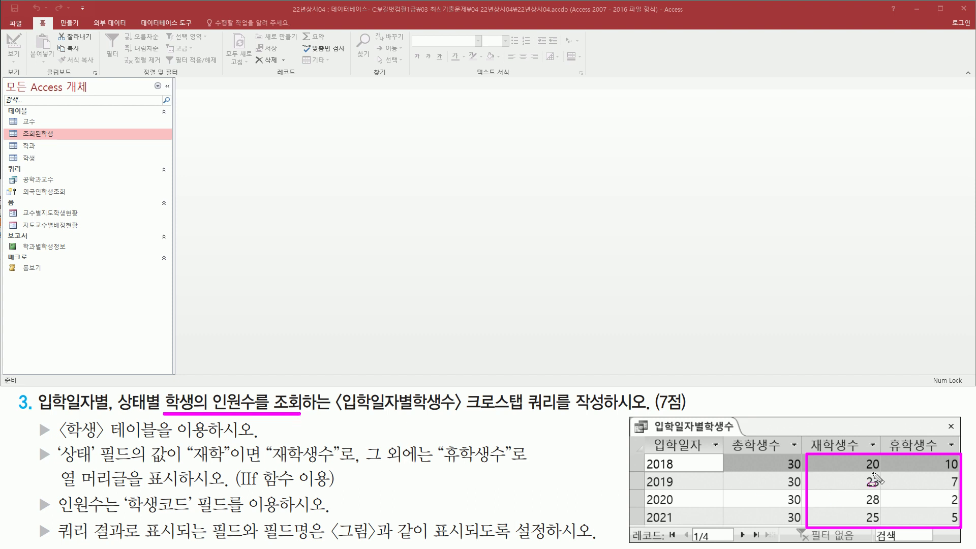
{"action": "mouse_move", "coordinate": [856, 458]}
{"action": "left_mouse_down"}
{"action": "mouse_move", "coordinate": [872, 508]}
{"action": "mouse_move", "coordinate": [957, 522]}
{"action": "left_mouse_up"}
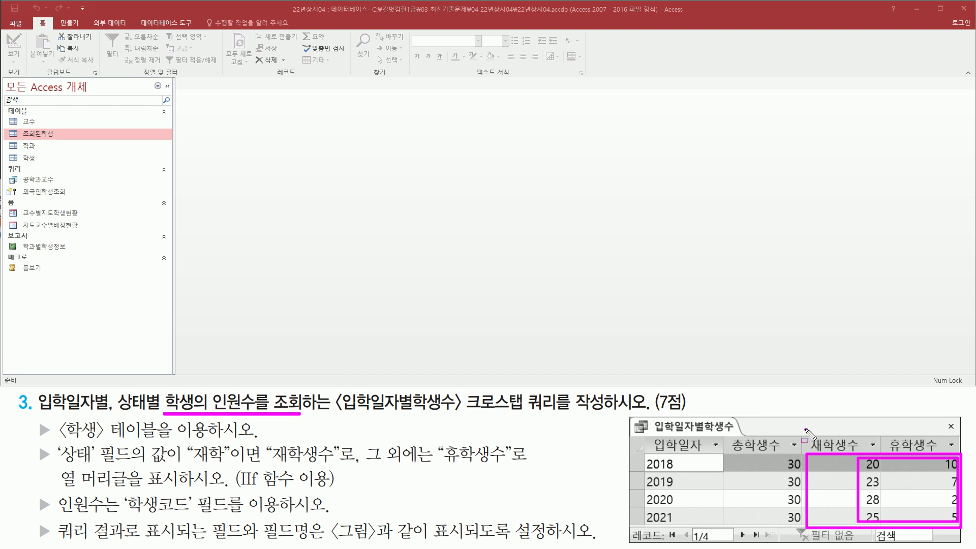
{"action": "mouse_move", "coordinate": [805, 429]}
{"action": "left_mouse_down"}
{"action": "mouse_move", "coordinate": [864, 453]}
{"action": "mouse_move", "coordinate": [957, 456]}
{"action": "left_mouse_up"}
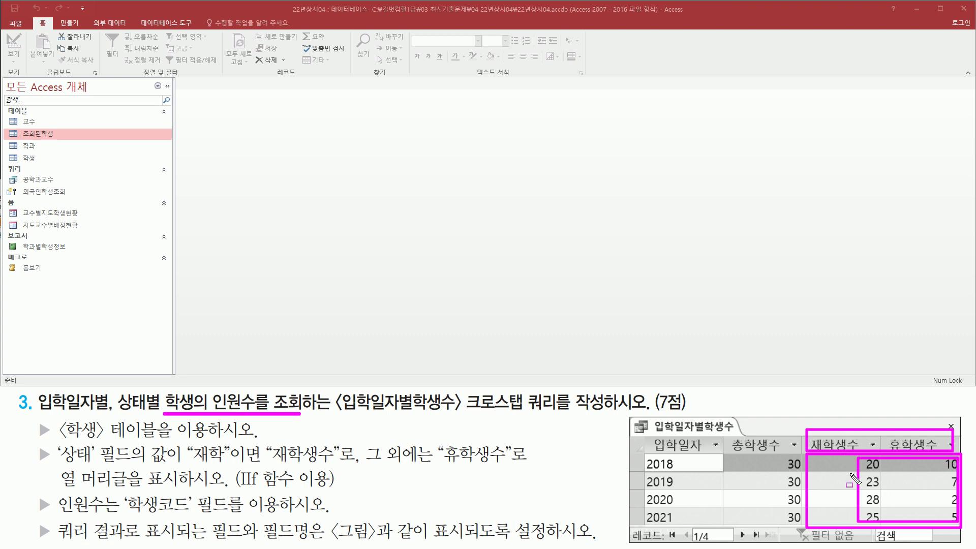
Step: Examine the 입학일자 and 총학생수 columns in the crosstab result figure
{"action": "mouse_move", "coordinate": [640, 434]}
{"action": "left_mouse_down"}
{"action": "mouse_move", "coordinate": [724, 528]}
{"action": "mouse_move", "coordinate": [715, 522]}
{"action": "left_mouse_up"}
{"action": "mouse_move", "coordinate": [730, 432]}
{"action": "left_mouse_down"}
{"action": "mouse_move", "coordinate": [734, 472]}
{"action": "mouse_move", "coordinate": [801, 526]}
{"action": "left_mouse_up"}
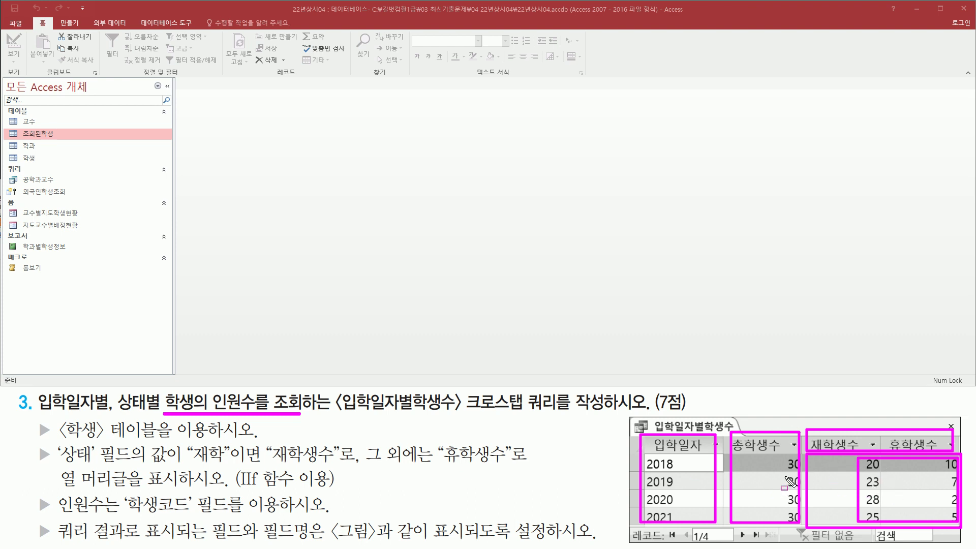
{"action": "key", "text": "Escape"}
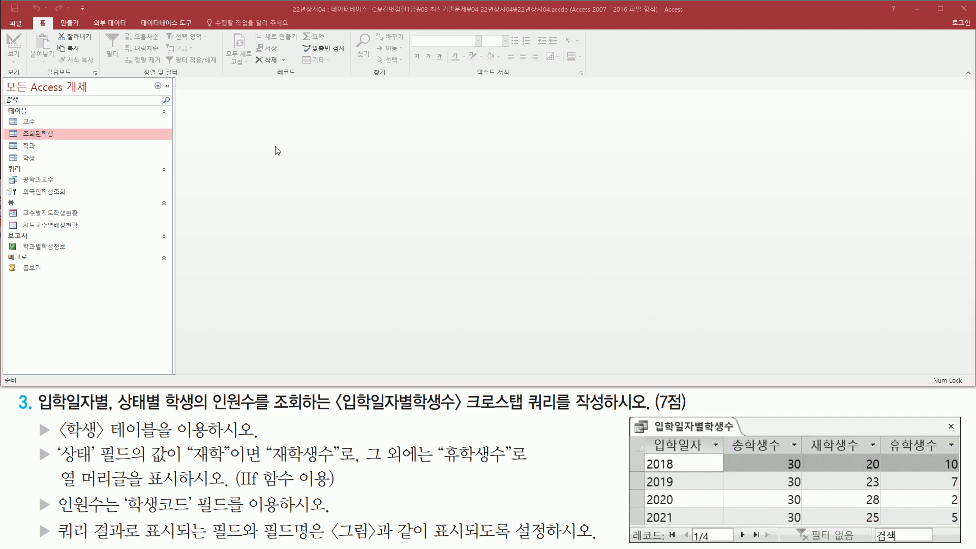
Step: Create a new query in design view and add only the 학생 table as its source
{"action": "left_click", "coordinate": [77, 22]}
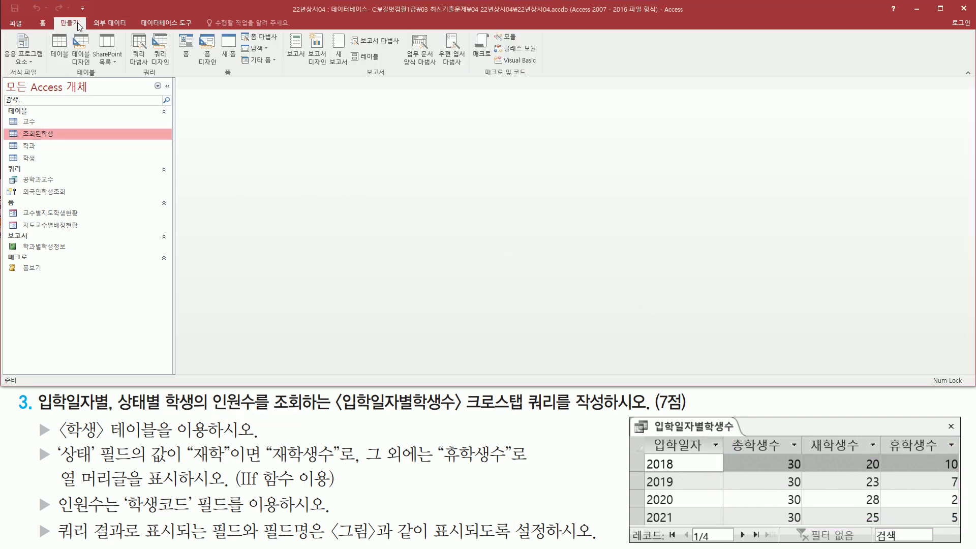
{"action": "left_click_drag", "start_coordinate": [148, 26], "coordinate": [179, 74]}
{"action": "key", "text": "Escape"}
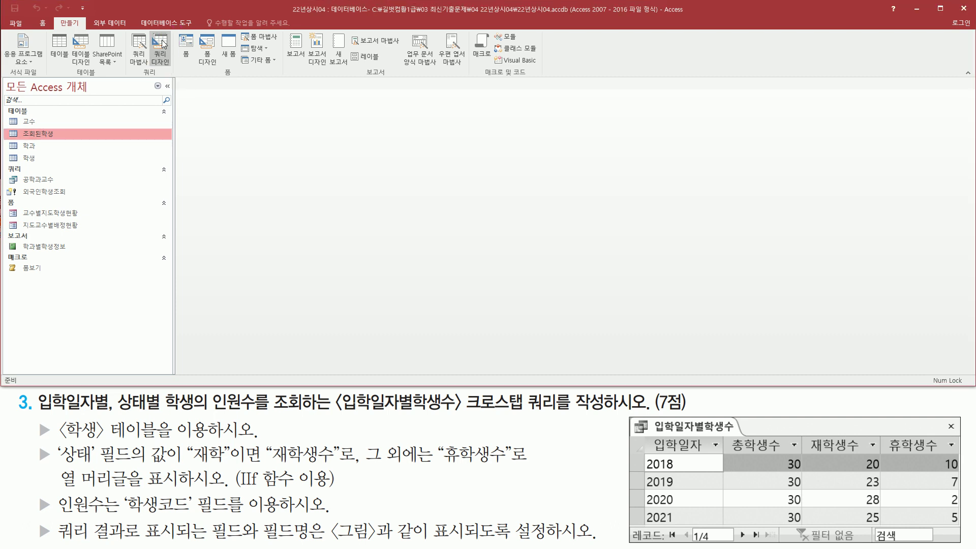
{"action": "left_click", "coordinate": [161, 48]}
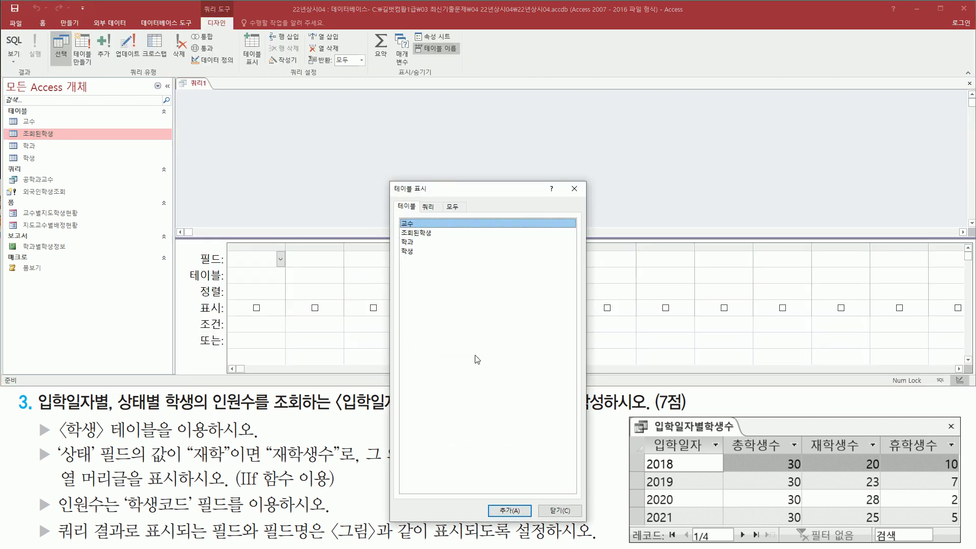
{"action": "left_click_drag", "start_coordinate": [59, 436], "coordinate": [252, 436]}
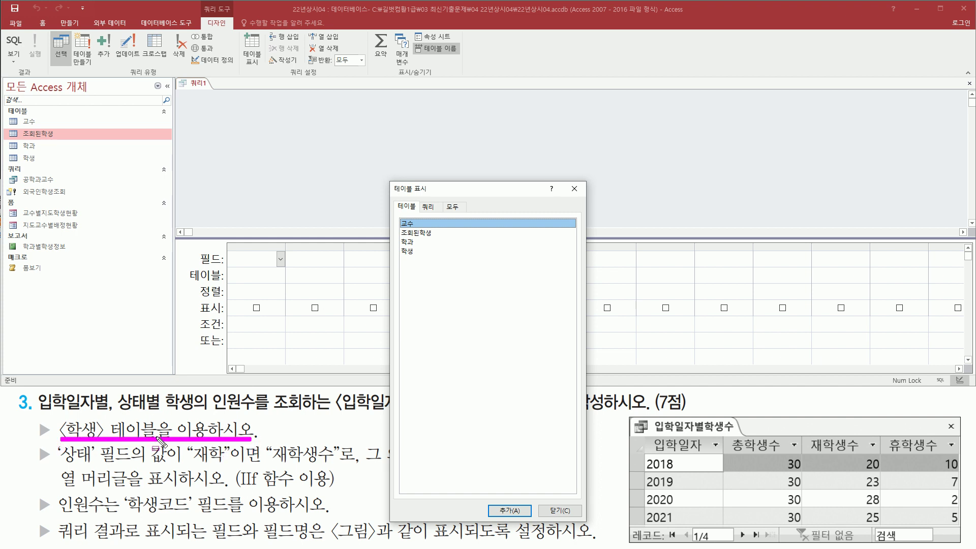
{"action": "key", "text": "Escape"}
{"action": "left_click", "coordinate": [412, 251]}
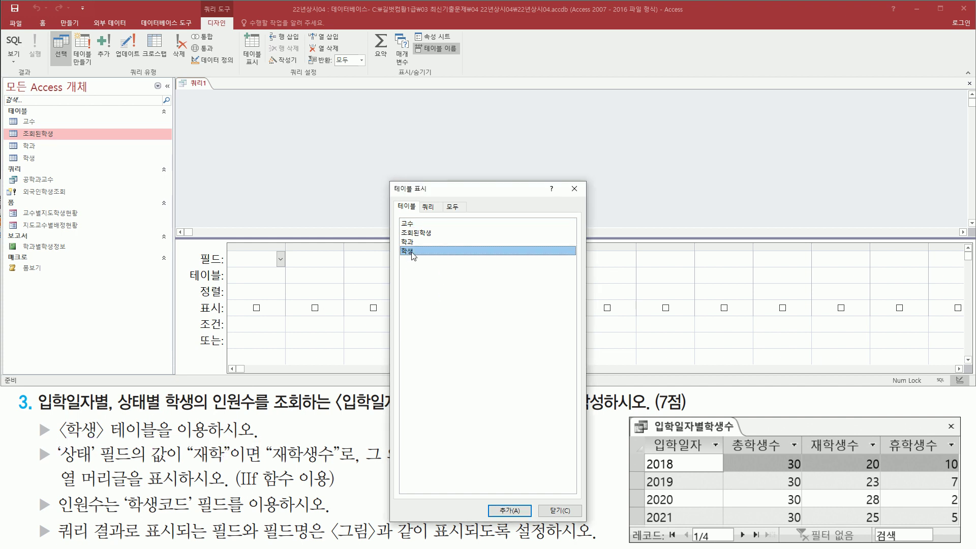
{"action": "double_click", "coordinate": [412, 252]}
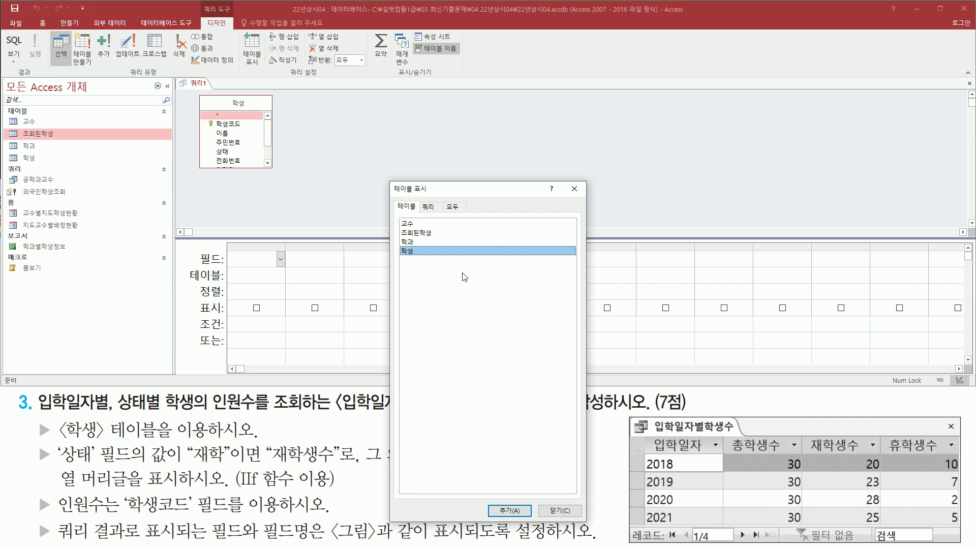
{"action": "left_click", "coordinate": [574, 188]}
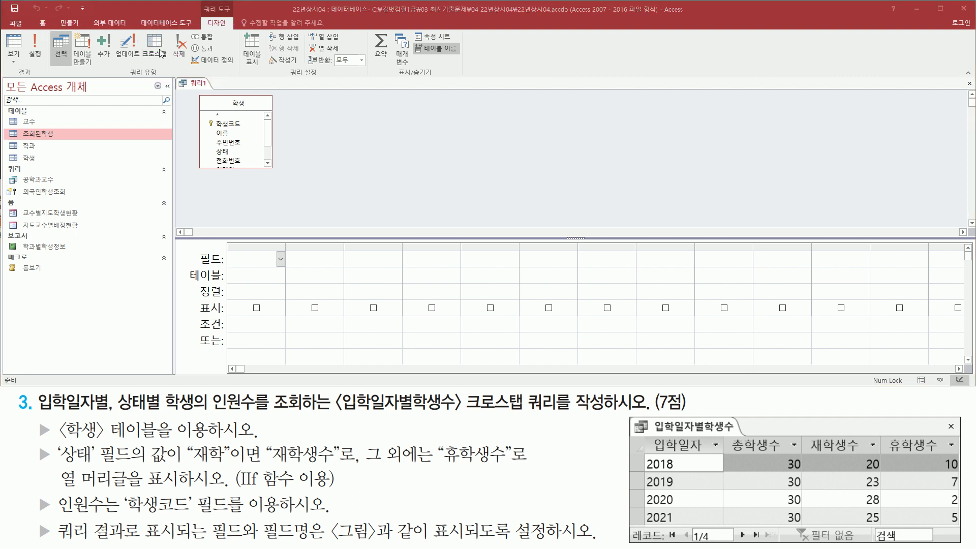
Step: Change the query type to crosstab and add the 입학일자 field to the first column of the design grid
{"action": "left_click", "coordinate": [158, 57]}
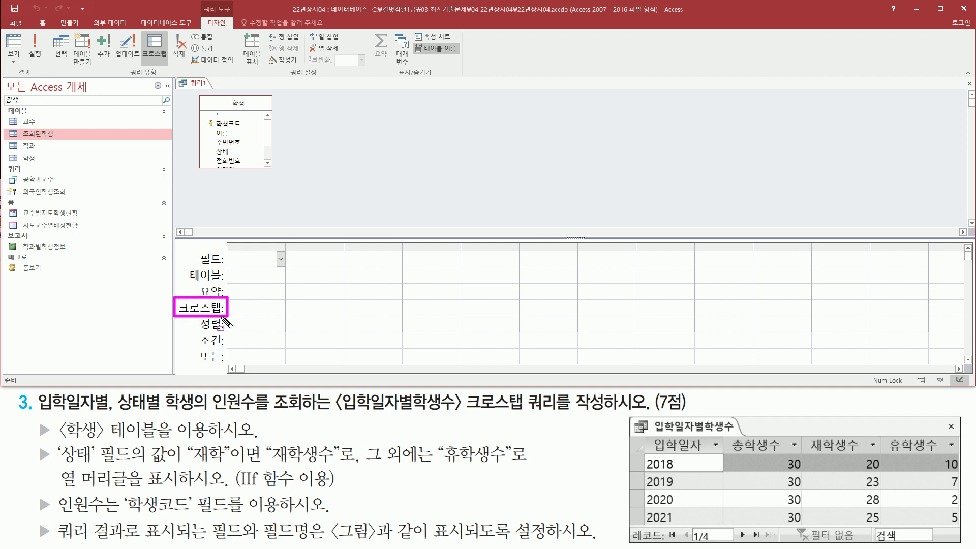
{"action": "key", "text": "Escape"}
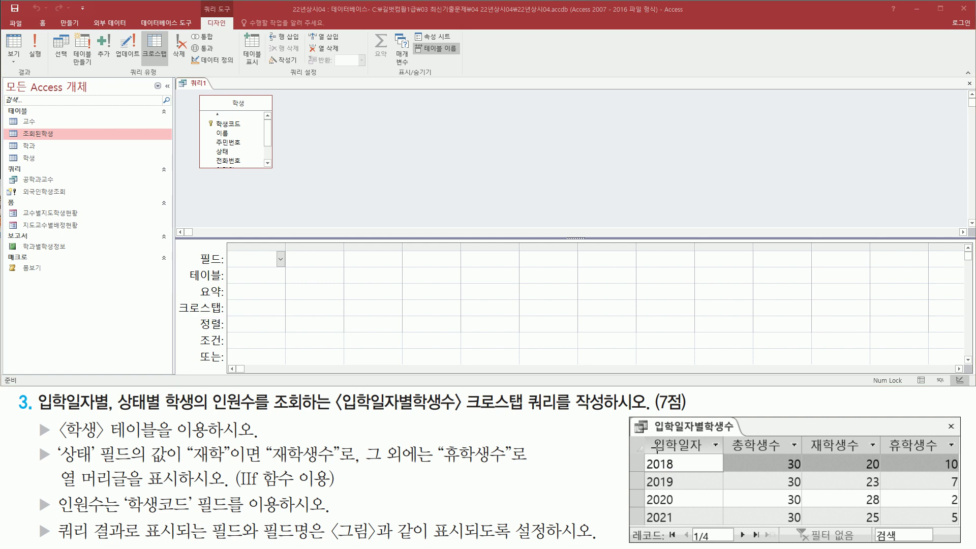
{"action": "left_click_drag", "start_coordinate": [649, 431], "coordinate": [711, 455]}
{"action": "key", "text": "Escape"}
{"action": "scroll", "coordinate": [248, 161], "scroll_direction": "down", "scroll_amount": 1}
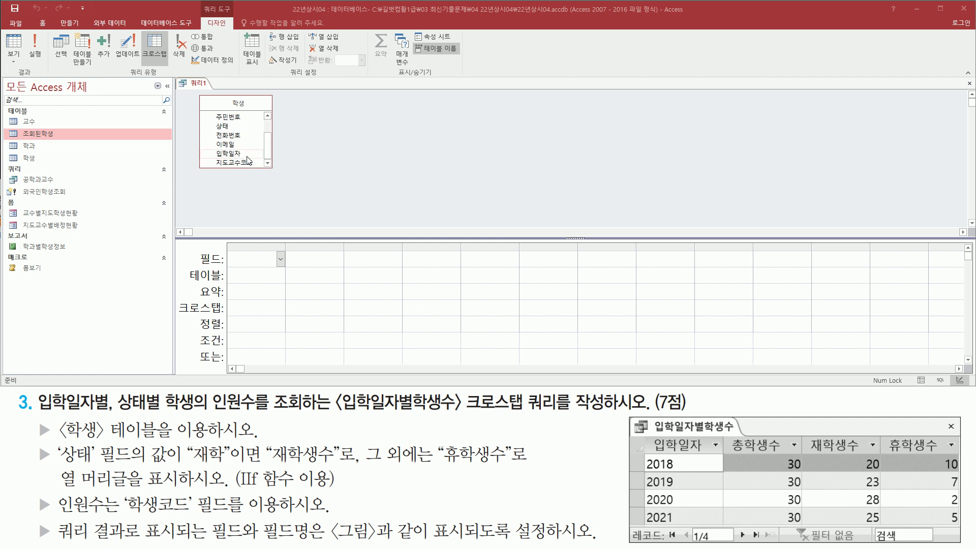
{"action": "left_click", "coordinate": [236, 153]}
{"action": "double_click", "coordinate": [235, 153]}
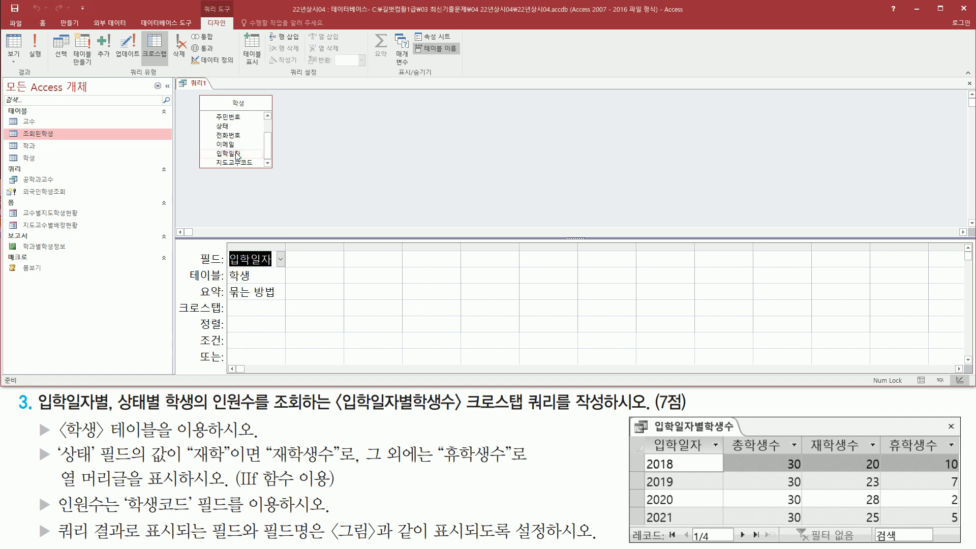
Step: Add the 학생코드 field to the second grid column for the 총학생수 count
{"action": "mouse_move", "coordinate": [729, 432]}
{"action": "left_mouse_down"}
{"action": "mouse_move", "coordinate": [749, 460]}
{"action": "mouse_move", "coordinate": [789, 459]}
{"action": "mouse_move", "coordinate": [802, 480]}
{"action": "mouse_move", "coordinate": [801, 537]}
{"action": "mouse_move", "coordinate": [802, 527]}
{"action": "left_mouse_up"}
{"action": "mouse_move", "coordinate": [34, 492]}
{"action": "left_mouse_down"}
{"action": "mouse_move", "coordinate": [56, 519]}
{"action": "mouse_move", "coordinate": [120, 526]}
{"action": "left_mouse_up"}
{"action": "left_click_drag", "start_coordinate": [124, 491], "coordinate": [197, 519]}
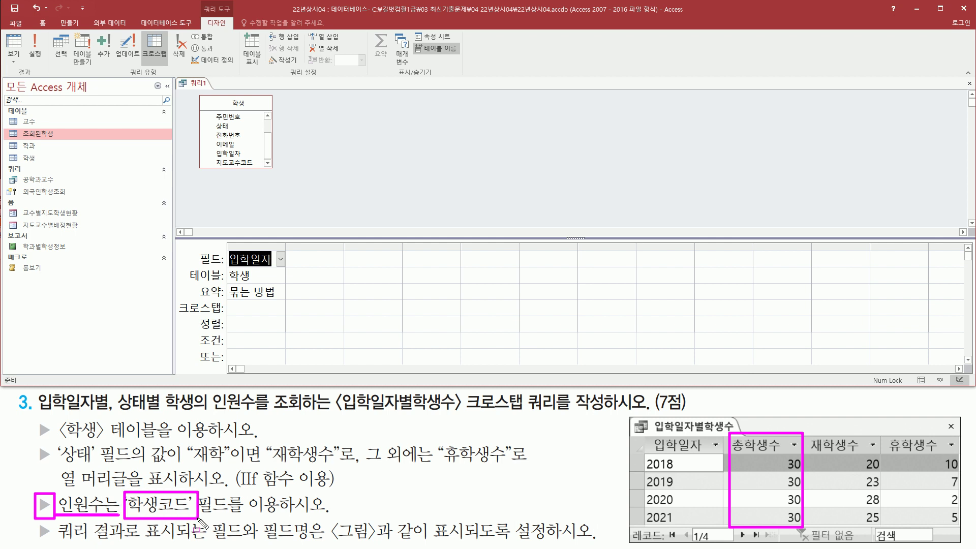
{"action": "right_click", "coordinate": [252, 148]}
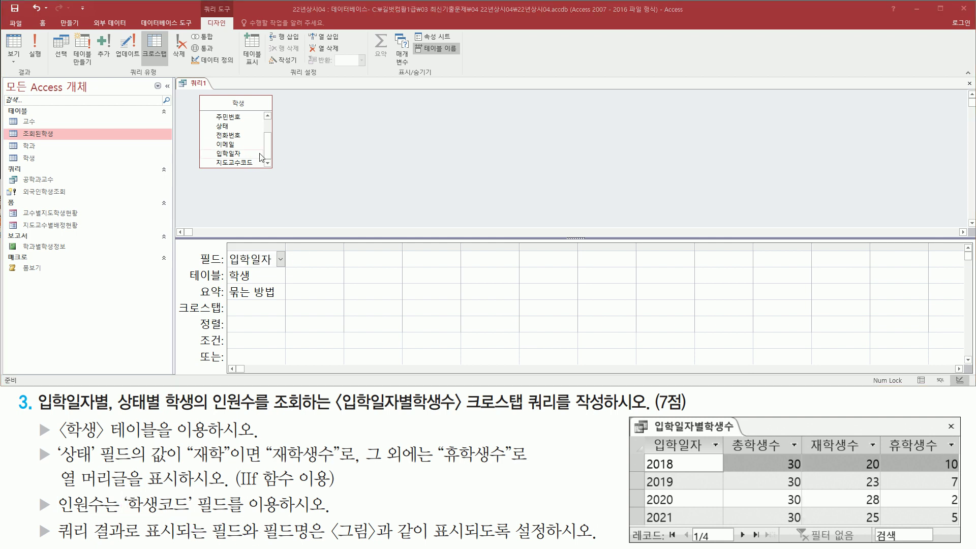
{"action": "scroll", "coordinate": [269, 129], "scroll_direction": "up", "scroll_amount": 3}
{"action": "double_click", "coordinate": [228, 124]}
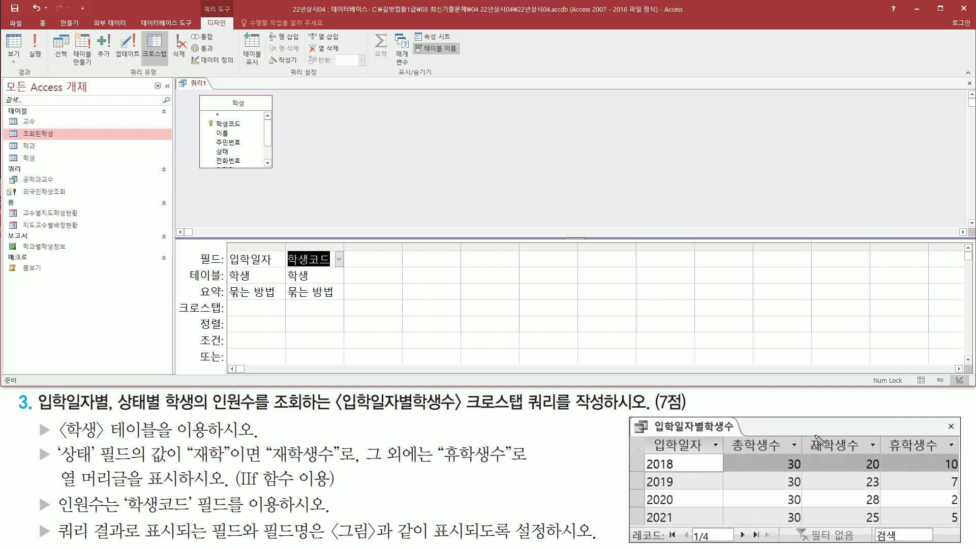
Step: Add the 상태 field to the third grid column for the 재학생수 and 휴학생수 headings
{"action": "mouse_move", "coordinate": [807, 435]}
{"action": "left_mouse_down"}
{"action": "mouse_move", "coordinate": [879, 454]}
{"action": "mouse_move", "coordinate": [948, 453]}
{"action": "left_mouse_up"}
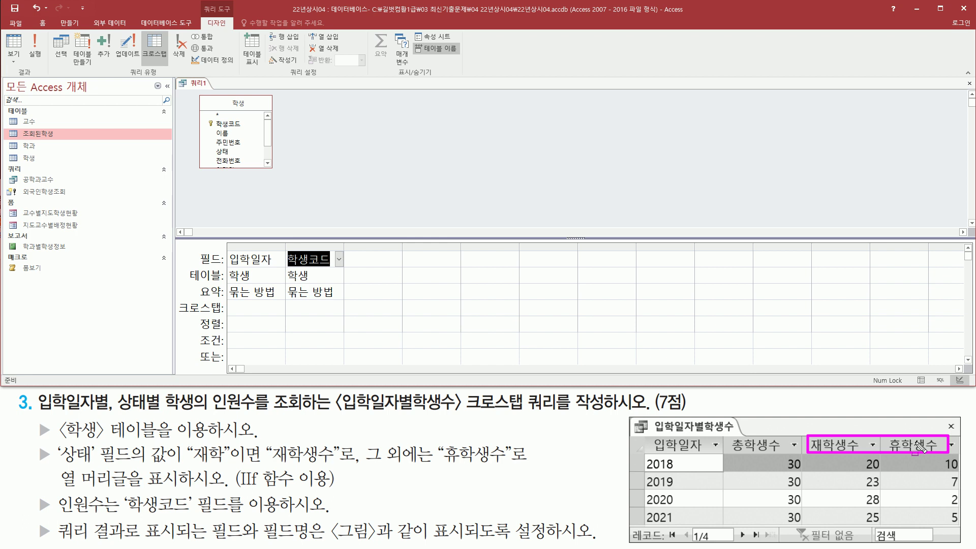
{"action": "mouse_move", "coordinate": [35, 440]}
{"action": "left_mouse_down"}
{"action": "mouse_move", "coordinate": [57, 471]}
{"action": "mouse_move", "coordinate": [521, 466]}
{"action": "left_mouse_up"}
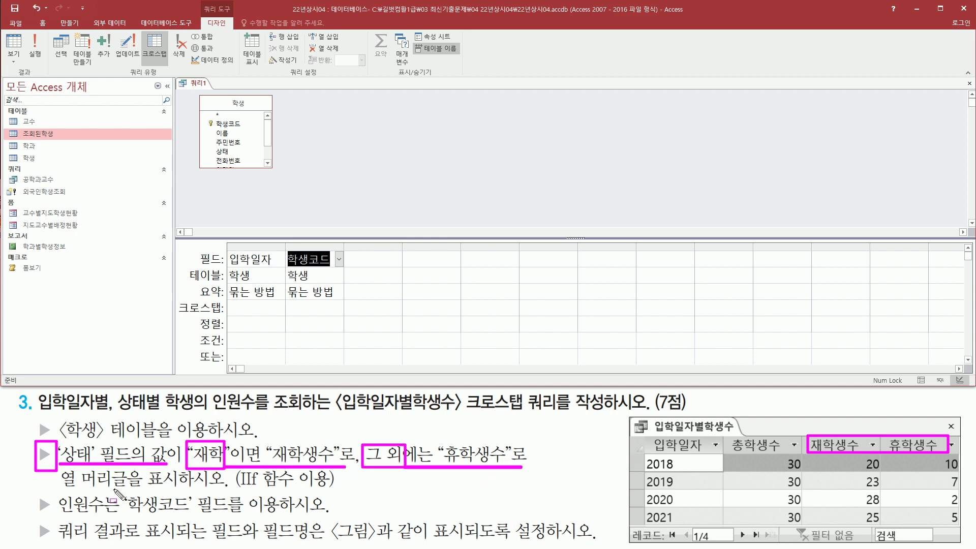
{"action": "left_click_drag", "start_coordinate": [50, 492], "coordinate": [339, 492]}
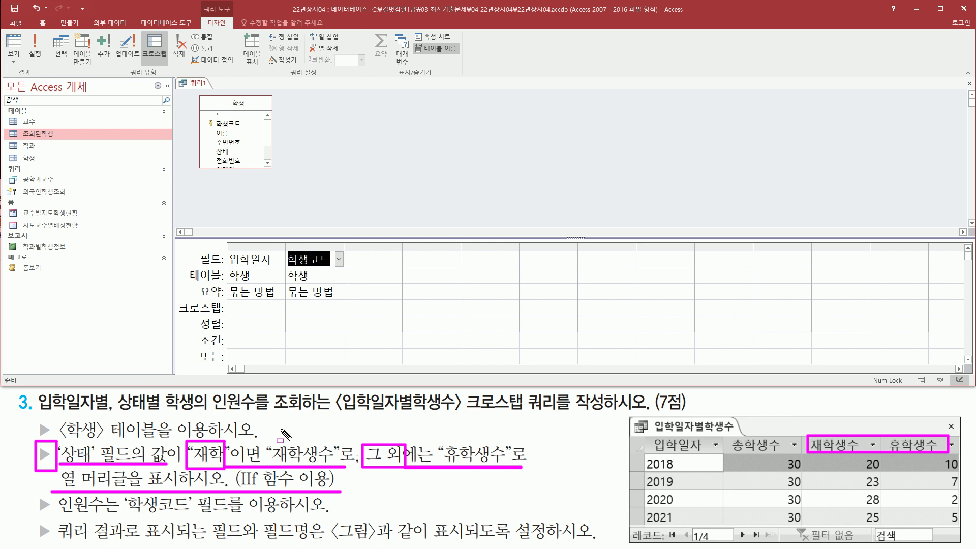
{"action": "key", "text": "Escape"}
{"action": "left_click", "coordinate": [229, 152]}
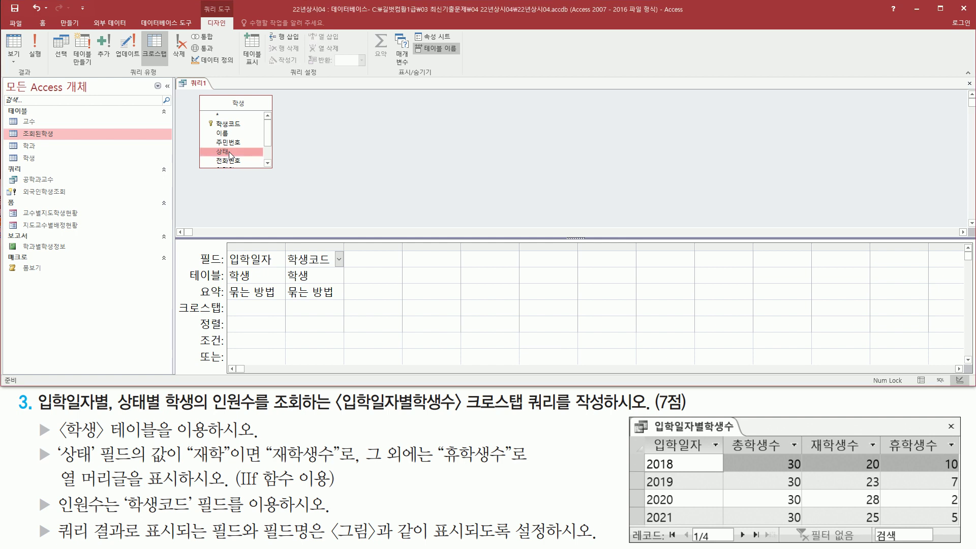
{"action": "double_click", "coordinate": [229, 152]}
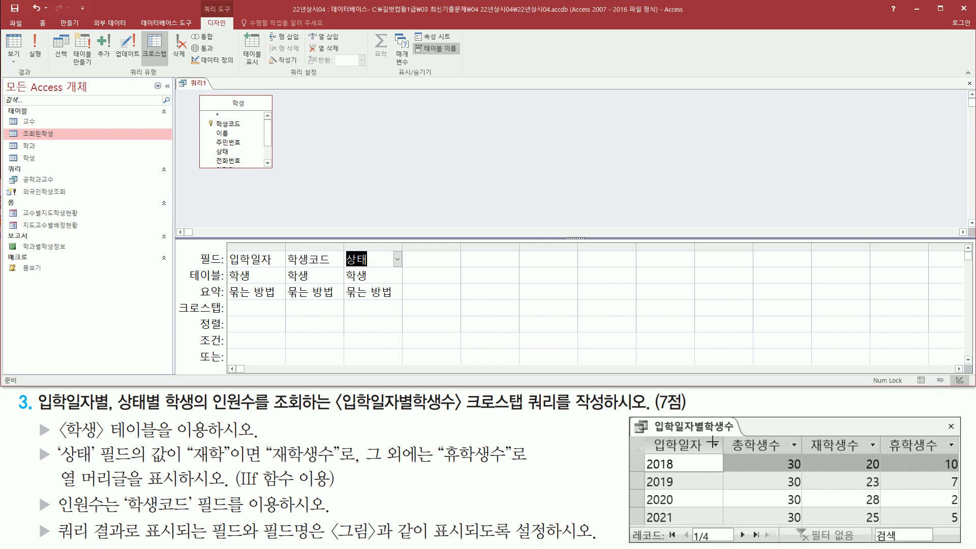
Step: Add the 학생코드 field a second time, in the fourth grid column, for the crosstab's counted values
{"action": "left_click_drag", "start_coordinate": [820, 452], "coordinate": [962, 522]}
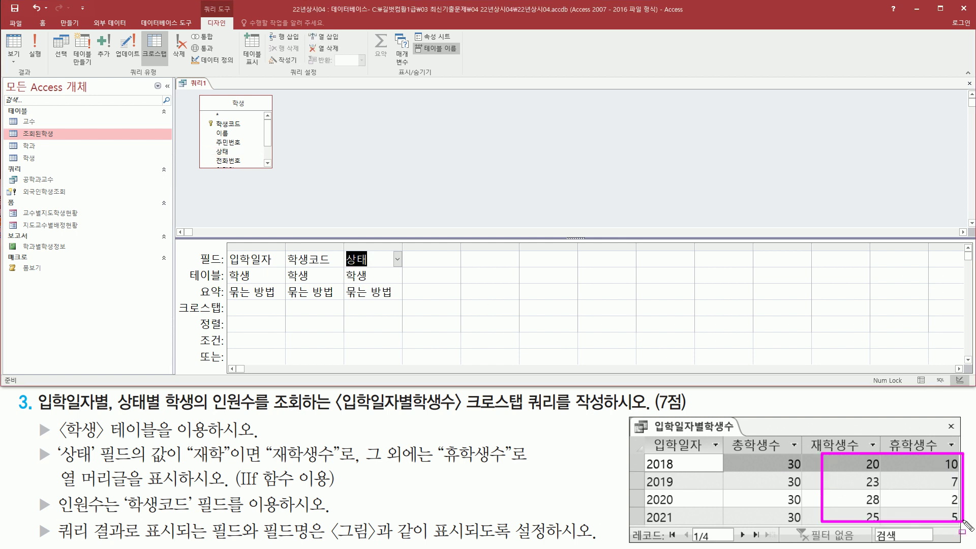
{"action": "mouse_move", "coordinate": [54, 486]}
{"action": "left_mouse_down"}
{"action": "mouse_move", "coordinate": [112, 517]}
{"action": "mouse_move", "coordinate": [244, 514]}
{"action": "left_mouse_up"}
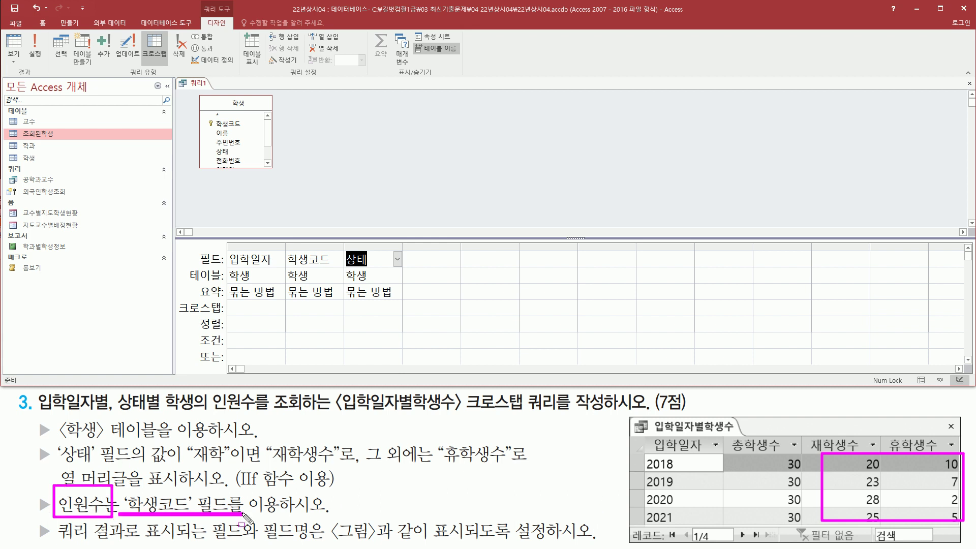
{"action": "key", "text": "Escape"}
{"action": "left_click", "coordinate": [238, 124]}
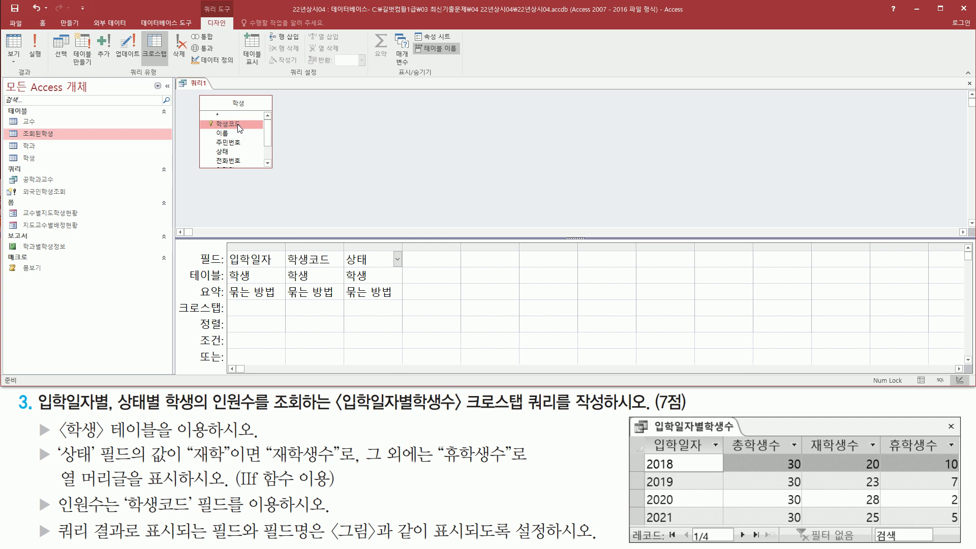
{"action": "double_click", "coordinate": [238, 125]}
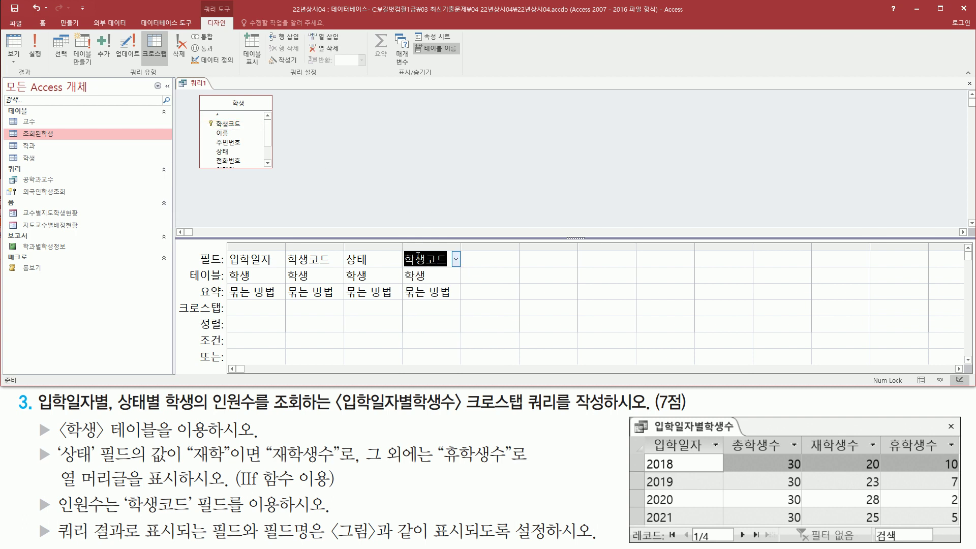
Step: Set the crosstab role of 입학일자 and the first 학생코드 column to 행 머리글
{"action": "key", "text": "ctrl+2"}
{"action": "left_click_drag", "start_coordinate": [229, 301], "coordinate": [452, 314]}
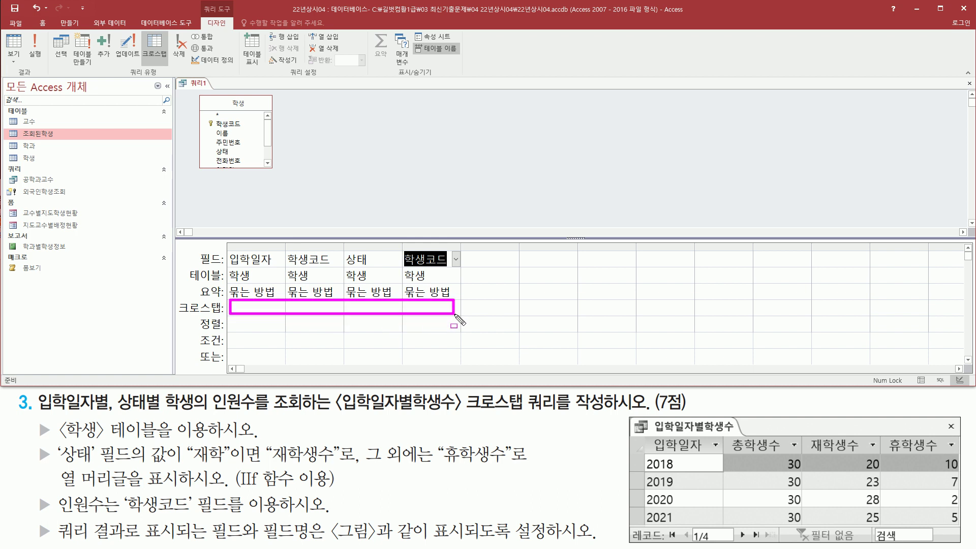
{"action": "key", "text": "Escape"}
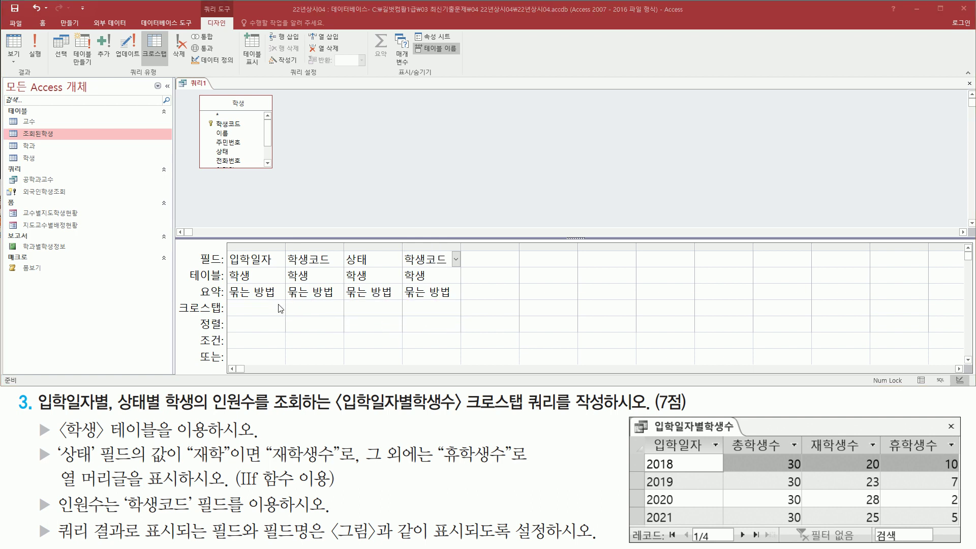
{"action": "left_click", "coordinate": [280, 308]}
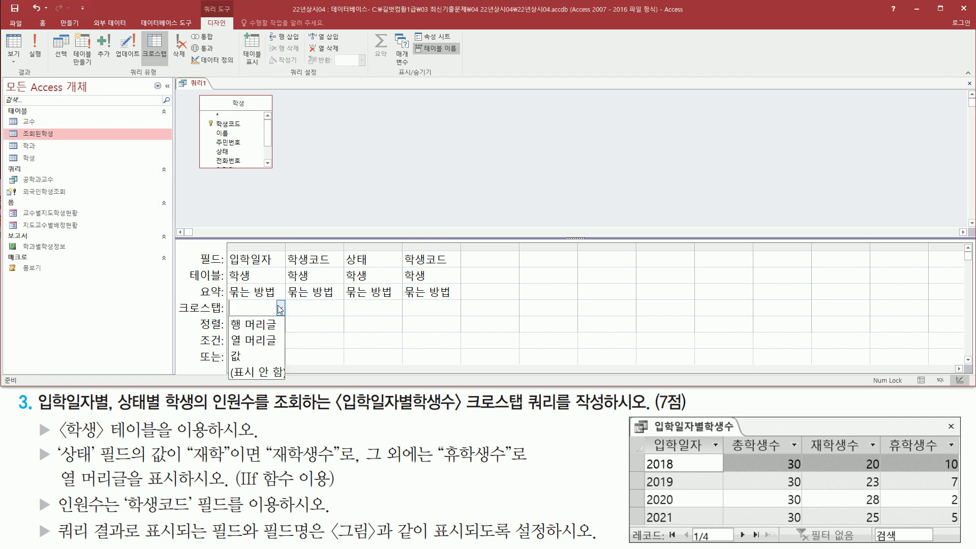
{"action": "left_click", "coordinate": [261, 326]}
{"action": "left_click", "coordinate": [314, 306]}
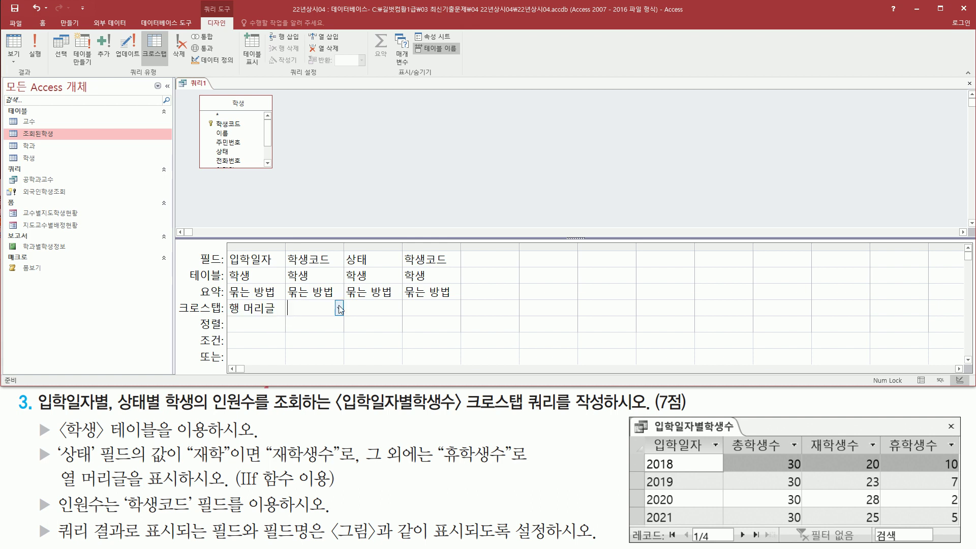
{"action": "left_click", "coordinate": [339, 308]}
{"action": "left_click", "coordinate": [324, 326]}
Step: Set the crosstab role of 상태 to 열 머리글 and of the second 학생코드 column to 값
{"action": "left_click", "coordinate": [365, 308]}
{"action": "left_click", "coordinate": [397, 308]}
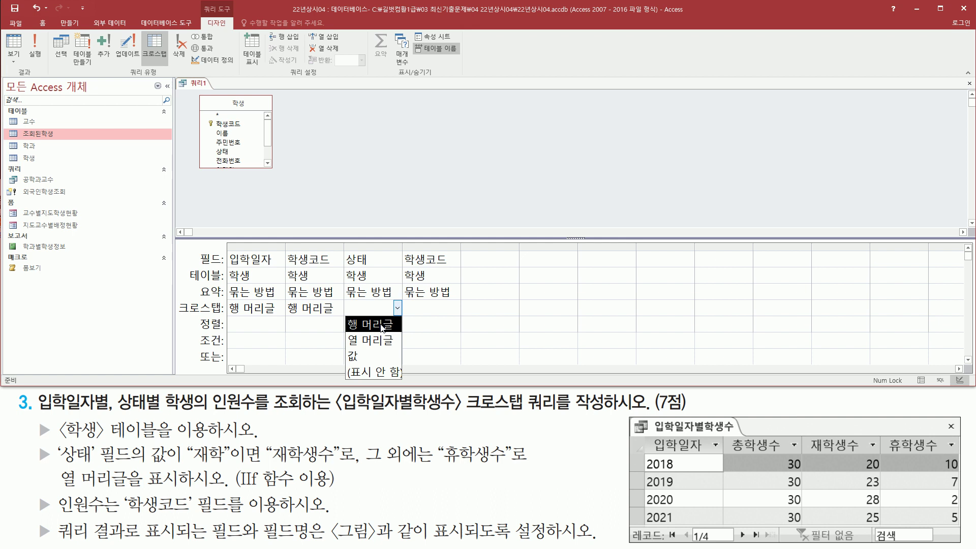
{"action": "left_click", "coordinate": [377, 341]}
{"action": "left_click", "coordinate": [437, 308]}
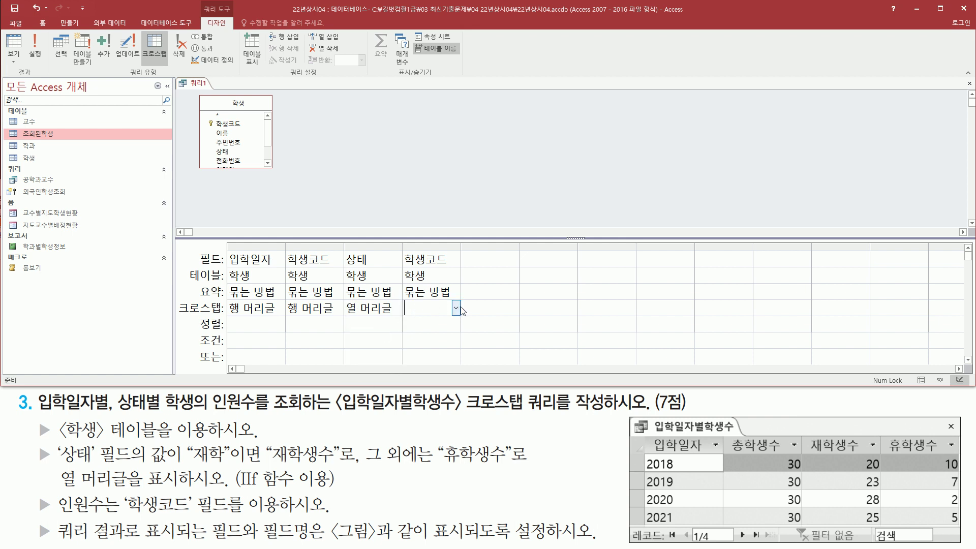
{"action": "left_click", "coordinate": [456, 309]}
{"action": "left_click", "coordinate": [425, 351]}
Step: Set the summary function of both 학생코드 columns to 개수
{"action": "mouse_move", "coordinate": [286, 248]}
{"action": "left_mouse_down"}
{"action": "mouse_move", "coordinate": [326, 304]}
{"action": "mouse_move", "coordinate": [341, 300]}
{"action": "left_mouse_up"}
{"action": "left_click_drag", "start_coordinate": [401, 245], "coordinate": [459, 297]}
{"action": "left_click_drag", "start_coordinate": [285, 318], "coordinate": [336, 318]}
{"action": "left_click_drag", "start_coordinate": [401, 316], "coordinate": [425, 314]}
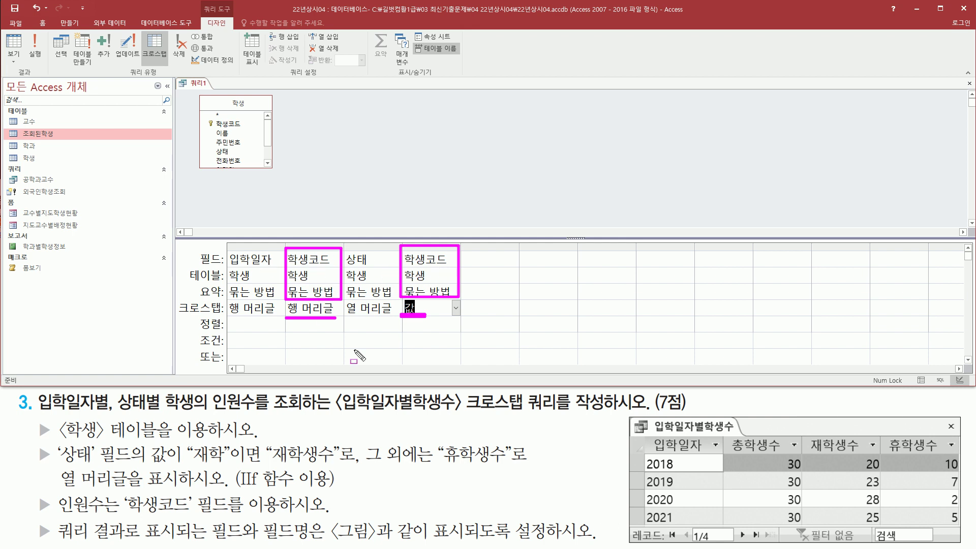
{"action": "key", "text": "Escape"}
{"action": "left_click", "coordinate": [325, 292]}
{"action": "left_click", "coordinate": [339, 293]}
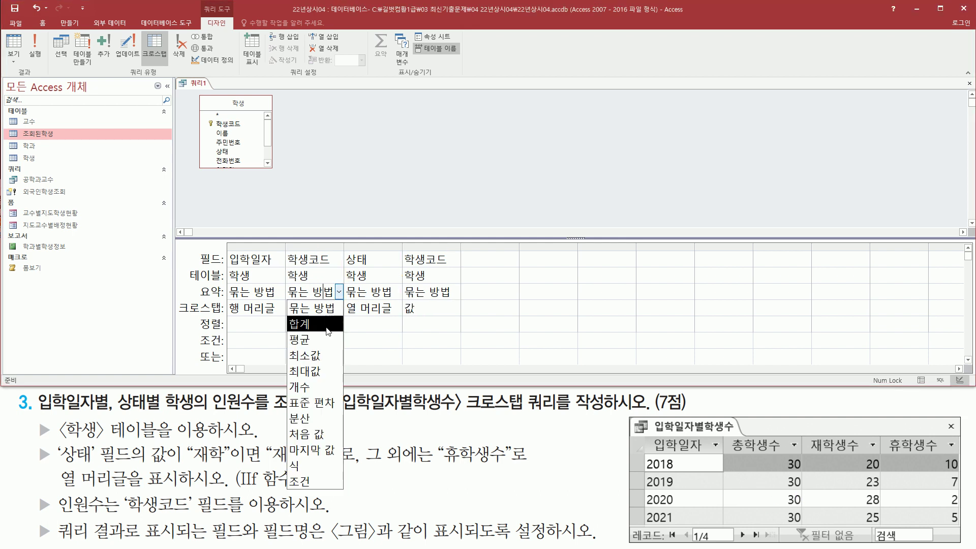
{"action": "left_click", "coordinate": [324, 387]}
{"action": "left_click", "coordinate": [438, 292]}
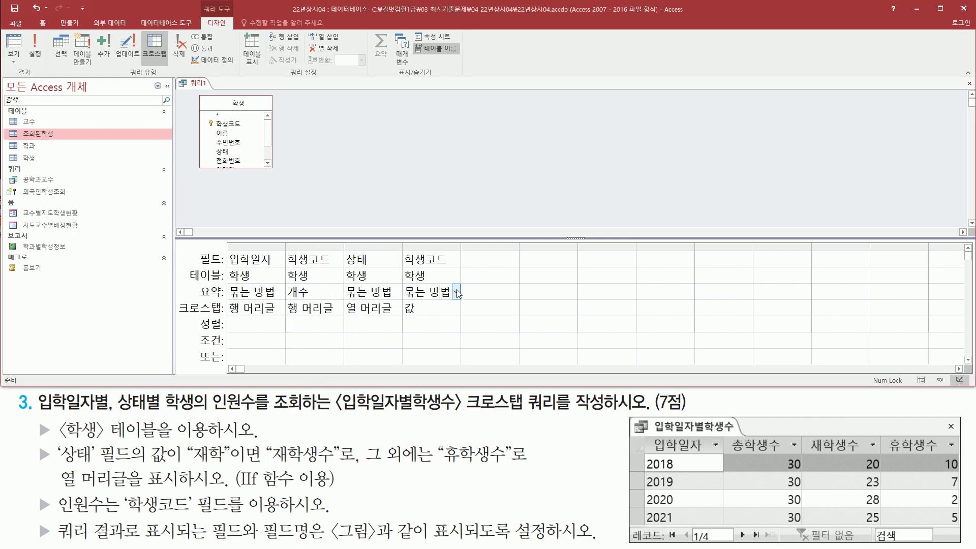
{"action": "left_click", "coordinate": [456, 292]}
{"action": "left_click", "coordinate": [433, 388]}
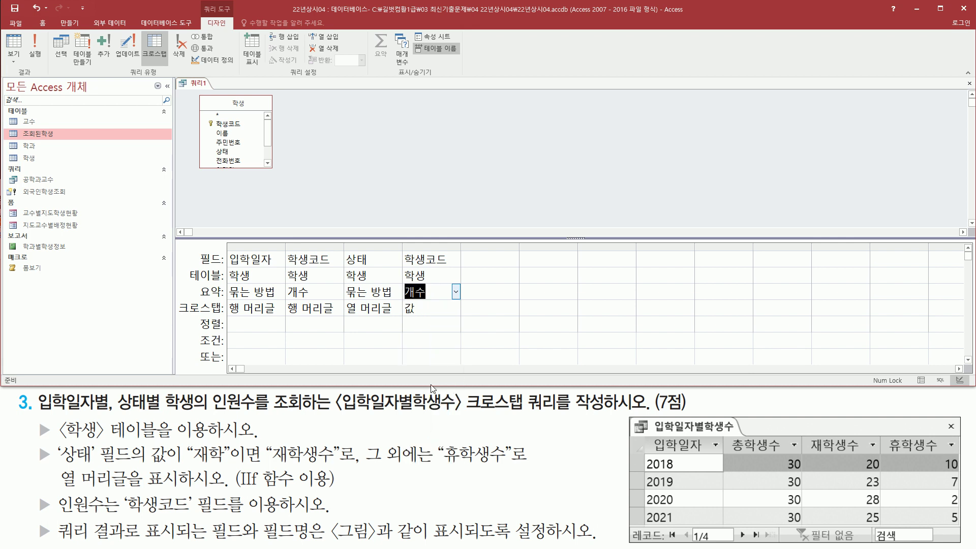
{"action": "left_click", "coordinate": [429, 294]}
{"action": "left_click_drag", "start_coordinate": [647, 434], "coordinate": [709, 455]}
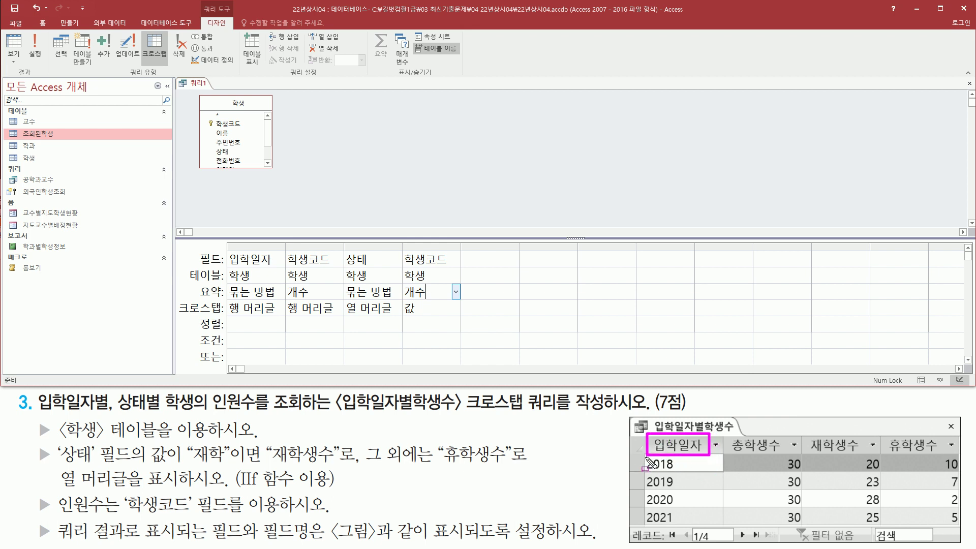
{"action": "mouse_move", "coordinate": [646, 456]}
{"action": "left_mouse_down"}
{"action": "mouse_move", "coordinate": [681, 536]}
{"action": "mouse_move", "coordinate": [674, 526]}
{"action": "left_mouse_up"}
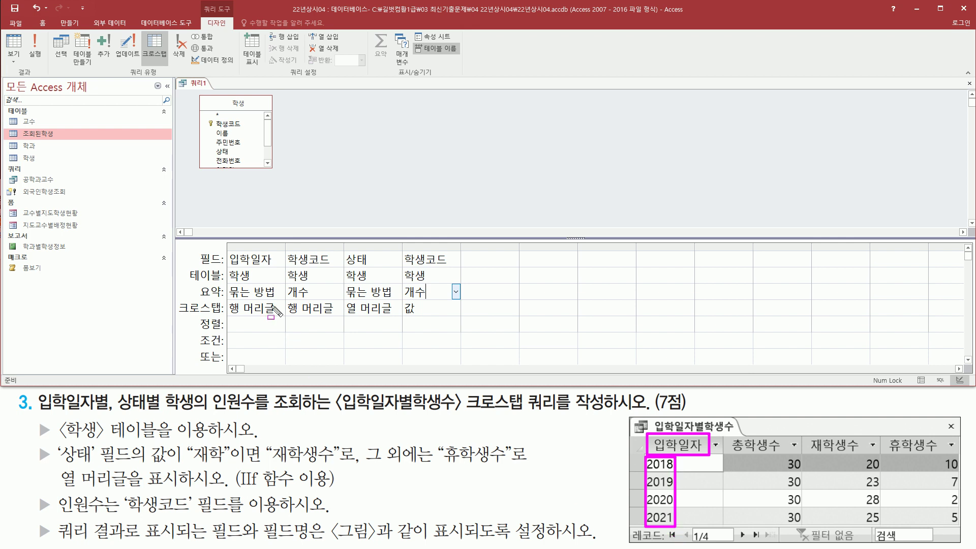
{"action": "left_click_drag", "start_coordinate": [229, 268], "coordinate": [273, 268]}
{"action": "key", "text": "Escape"}
{"action": "left_click_drag", "start_coordinate": [733, 437], "coordinate": [786, 454]}
{"action": "left_click_drag", "start_coordinate": [280, 269], "coordinate": [340, 269]}
{"action": "key", "text": "Escape"}
Step: Widen the first 학생코드 column of the query grid and give its field the alias 총학생수
{"action": "left_click", "coordinate": [339, 247]}
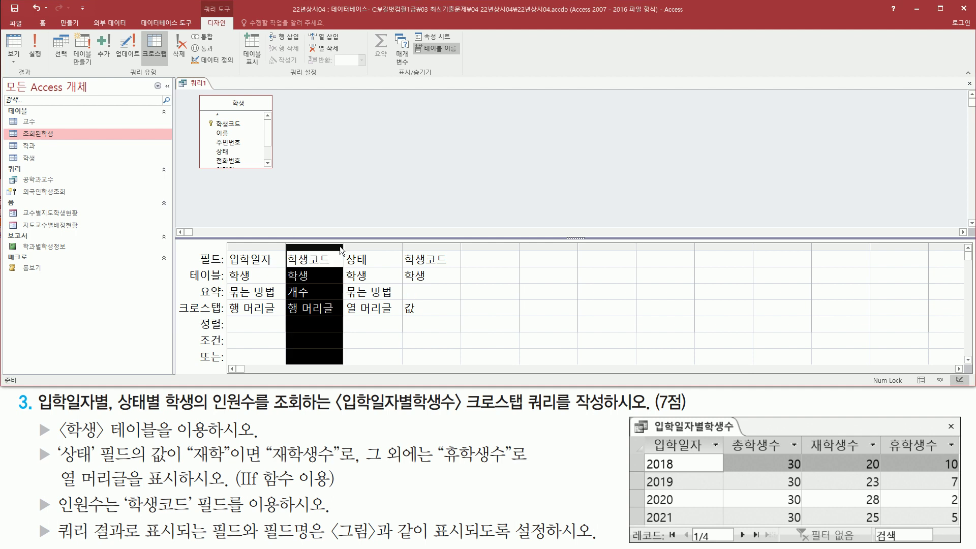
{"action": "left_click_drag", "start_coordinate": [344, 253], "coordinate": [397, 253]}
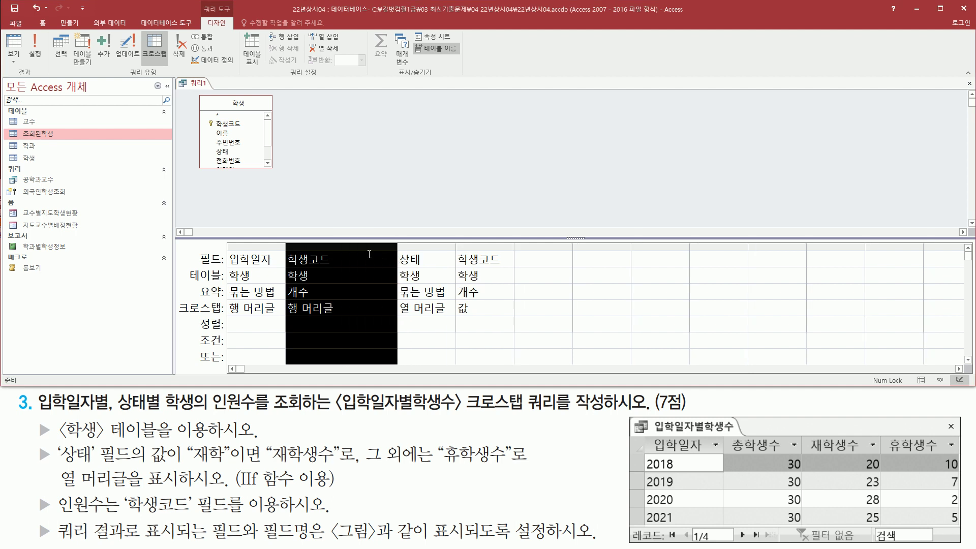
{"action": "left_click", "coordinate": [356, 258]}
{"action": "type", "text": "ㅊ학생수"}
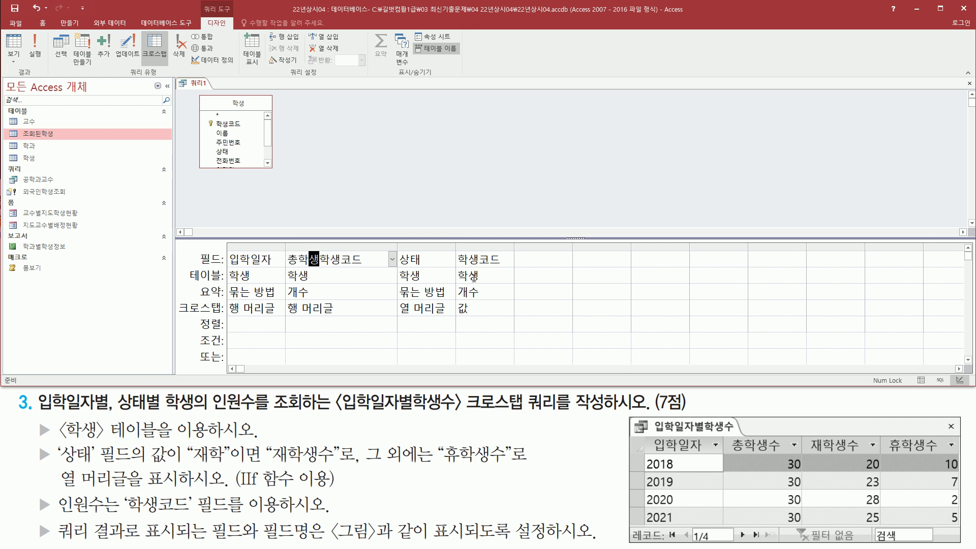
{"action": "type", "text": ":"}
Step: Widen the 상태 column and replace its field with the start of an IIf expression testing [상태]="재학"
{"action": "mouse_move", "coordinate": [807, 429]}
{"action": "left_mouse_down"}
{"action": "mouse_move", "coordinate": [817, 450]}
{"action": "mouse_move", "coordinate": [944, 454]}
{"action": "left_mouse_up"}
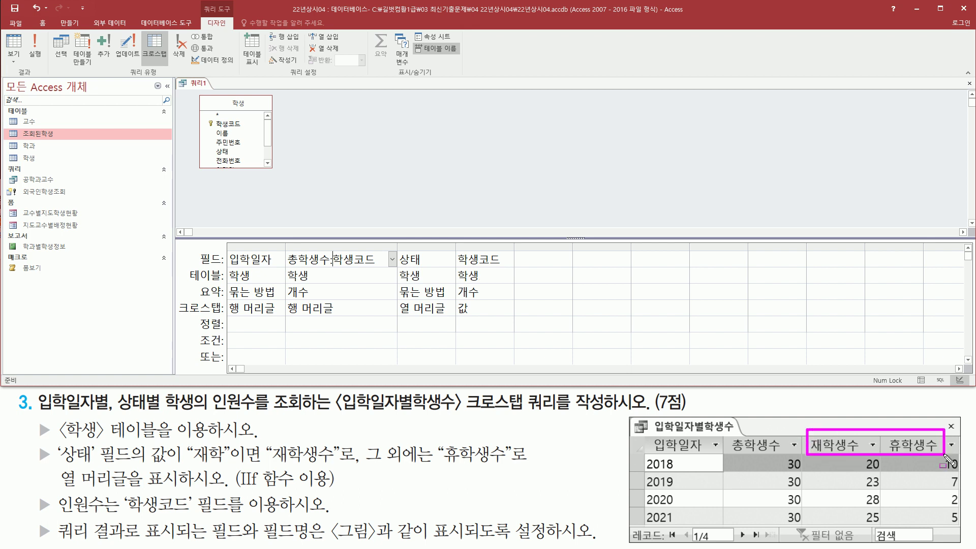
{"action": "left_click", "coordinate": [410, 259]}
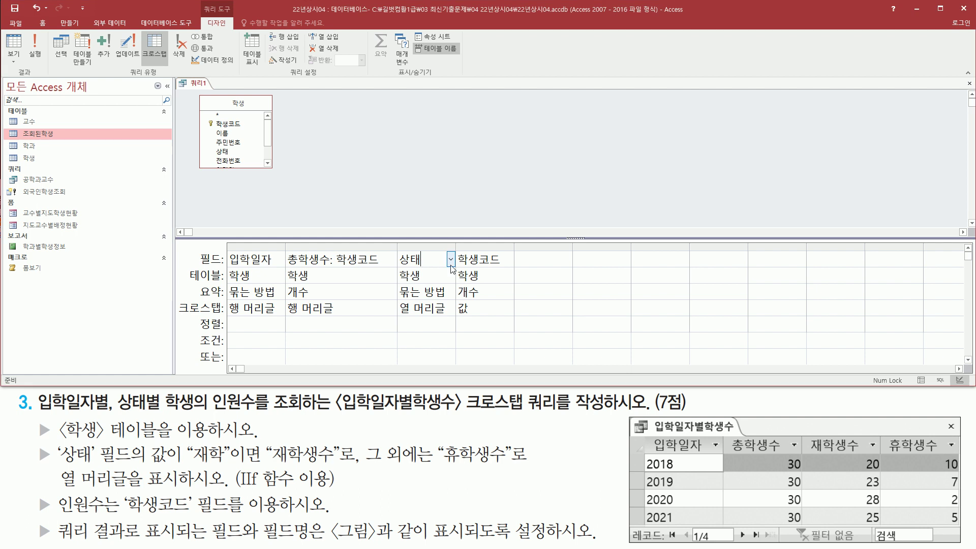
{"action": "left_click_drag", "start_coordinate": [36, 440], "coordinate": [51, 471]}
{"action": "mouse_move", "coordinate": [53, 438]}
{"action": "left_mouse_down"}
{"action": "mouse_move", "coordinate": [239, 492]}
{"action": "mouse_move", "coordinate": [533, 492]}
{"action": "left_mouse_up"}
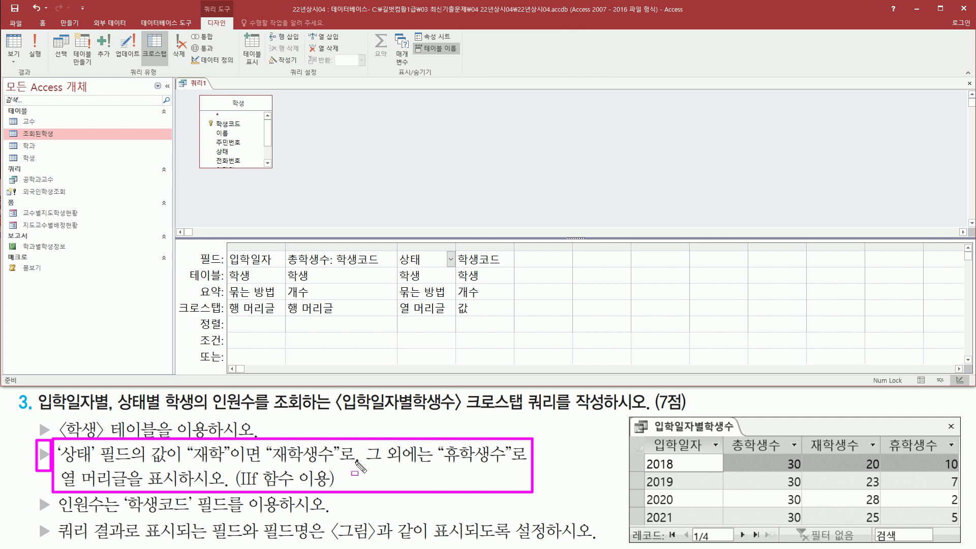
{"action": "left_click", "coordinate": [442, 259]}
{"action": "left_click_drag", "start_coordinate": [452, 257], "coordinate": [732, 247]}
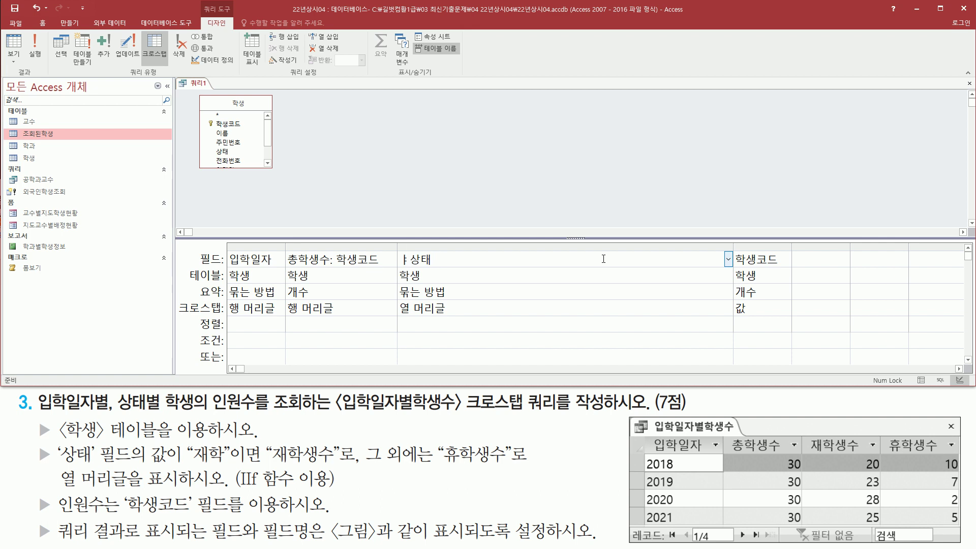
{"action": "type", "text": "iif"}
{"action": "type", "text": "("}
{"action": "type", "text": "["}
{"action": "type", "text": "재하"}
{"action": "type", "text": "\"재학"}
Step: Complete the IIf expression with "재학생수" as the true result and "휴학생수" as the false result
{"action": "left_click_drag", "start_coordinate": [411, 266], "coordinate": [475, 266]}
{"action": "mouse_move", "coordinate": [53, 439]}
{"action": "left_mouse_down"}
{"action": "mouse_move", "coordinate": [63, 457]}
{"action": "mouse_move", "coordinate": [231, 463]}
{"action": "mouse_move", "coordinate": [337, 452]}
{"action": "mouse_move", "coordinate": [340, 467]}
{"action": "left_mouse_up"}
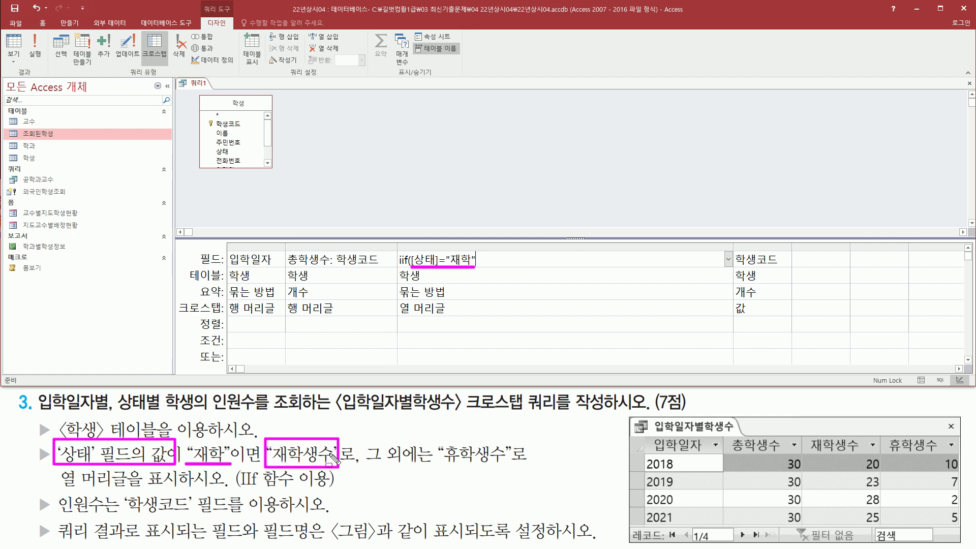
{"action": "key", "text": "Escape"}
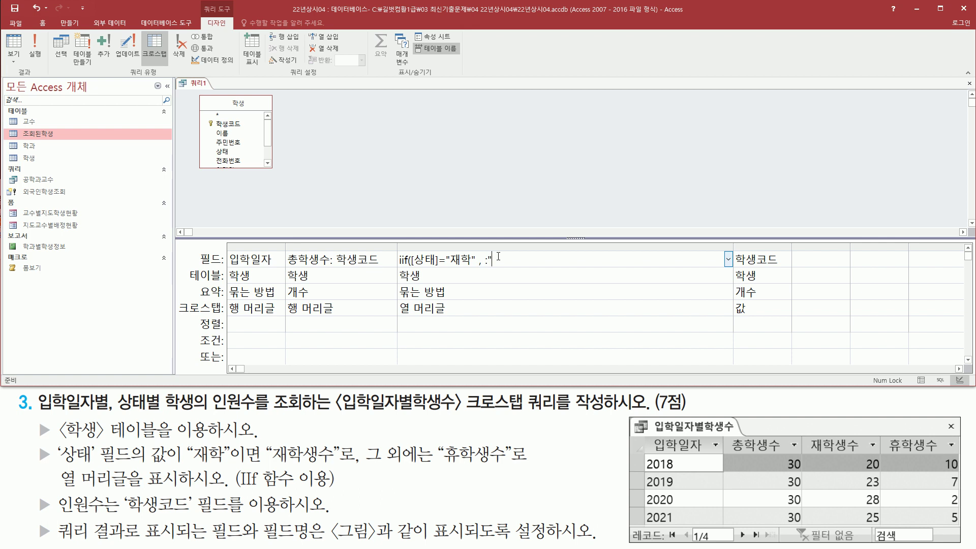
{"action": "type", "text": "재학생수\" ,"}
{"action": "left_click_drag", "start_coordinate": [438, 464], "coordinate": [511, 462]}
{"action": "key", "text": "Escape"}
{"action": "type", "text": "휴학생수\""}
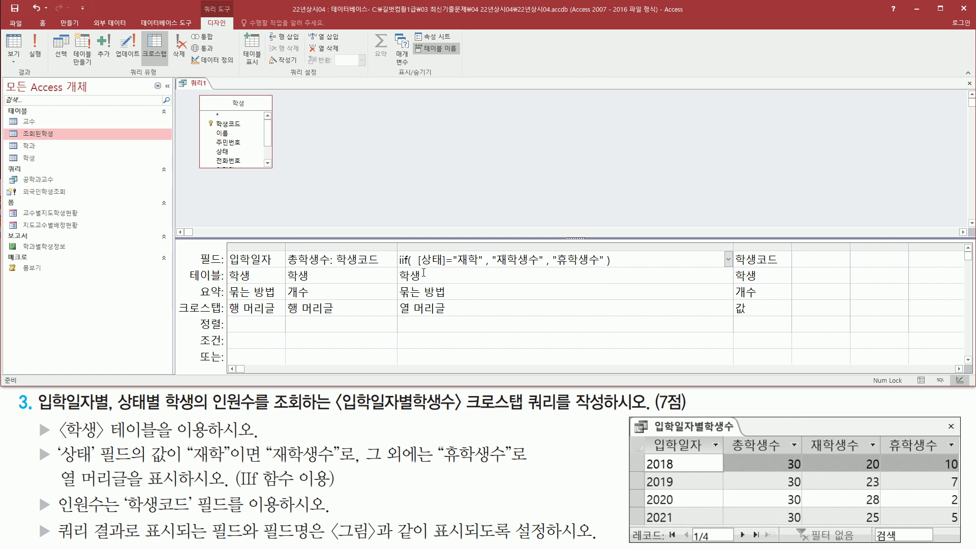
{"action": "mouse_move", "coordinate": [414, 269]}
{"action": "left_mouse_down"}
{"action": "mouse_move", "coordinate": [546, 273]}
{"action": "mouse_move", "coordinate": [545, 245]}
{"action": "mouse_move", "coordinate": [615, 277]}
{"action": "mouse_move", "coordinate": [607, 273]}
{"action": "left_mouse_up"}
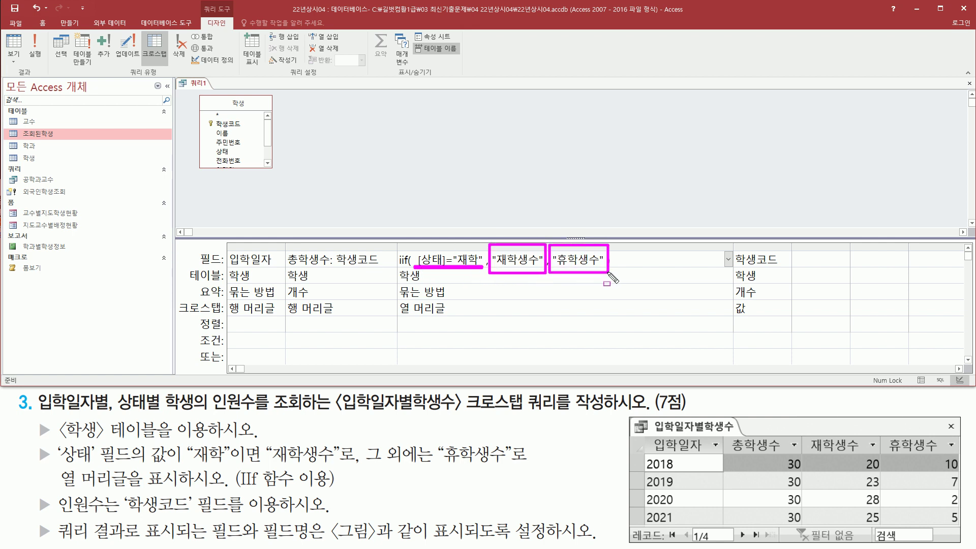
{"action": "left_click_drag", "start_coordinate": [445, 239], "coordinate": [472, 224]}
{"action": "left_click_drag", "start_coordinate": [502, 266], "coordinate": [506, 265]}
{"action": "left_click_drag", "start_coordinate": [580, 274], "coordinate": [588, 271]}
{"action": "left_click", "coordinate": [624, 259]}
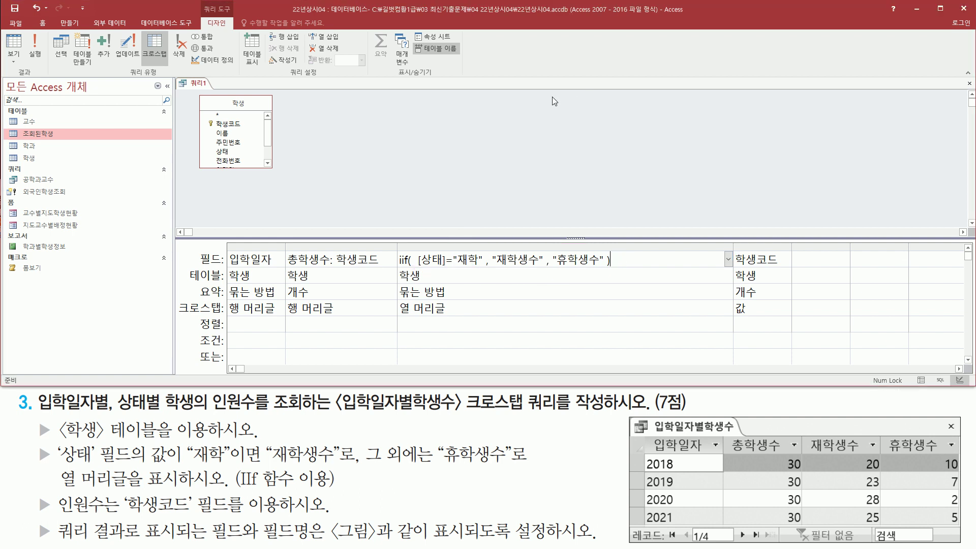
{"action": "key", "text": "Tab"}
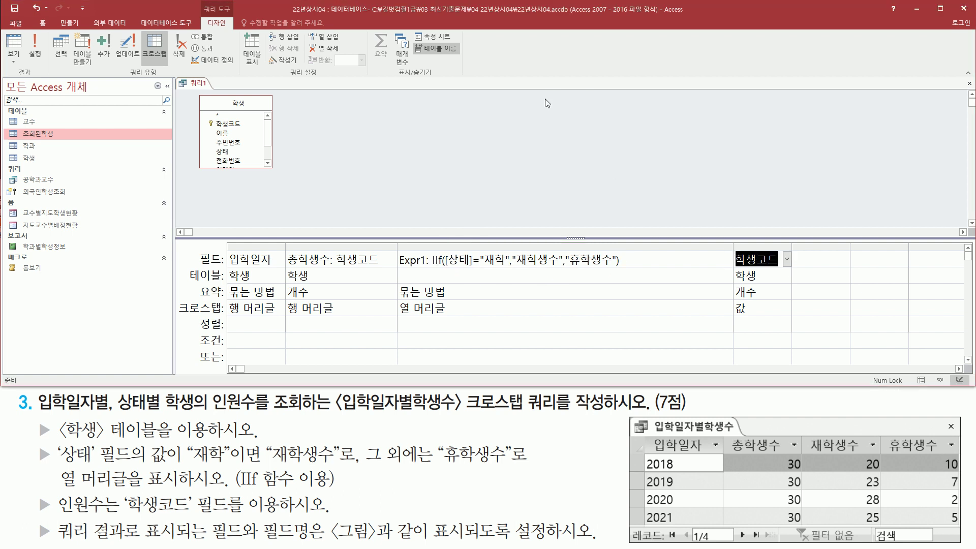
{"action": "left_click", "coordinate": [436, 280]}
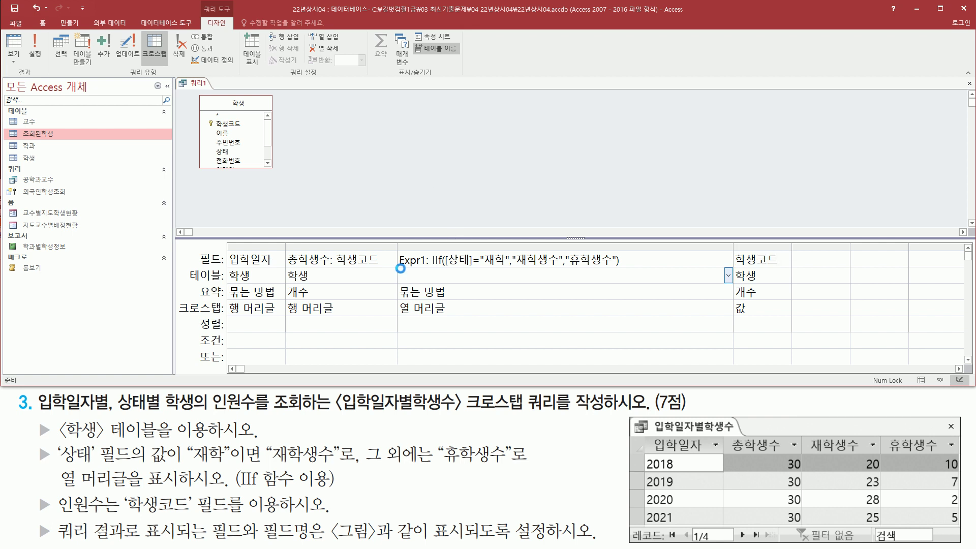
{"action": "left_click_drag", "start_coordinate": [397, 266], "coordinate": [431, 266]}
{"action": "mouse_move", "coordinate": [806, 431]}
{"action": "left_mouse_down"}
{"action": "mouse_move", "coordinate": [863, 455]}
{"action": "mouse_move", "coordinate": [955, 455]}
{"action": "left_mouse_up"}
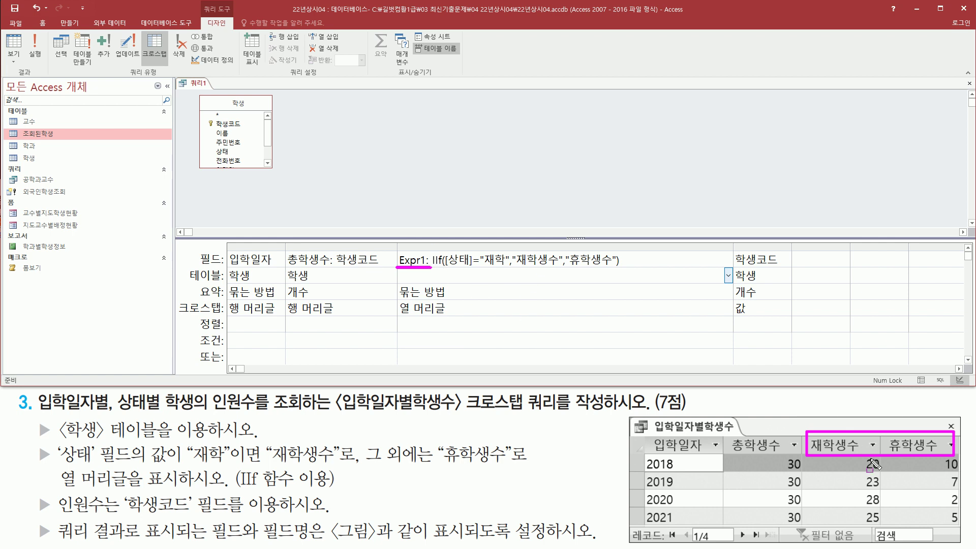
{"action": "left_click_drag", "start_coordinate": [731, 251], "coordinate": [788, 265]}
{"action": "left_click_drag", "start_coordinate": [734, 299], "coordinate": [760, 299]}
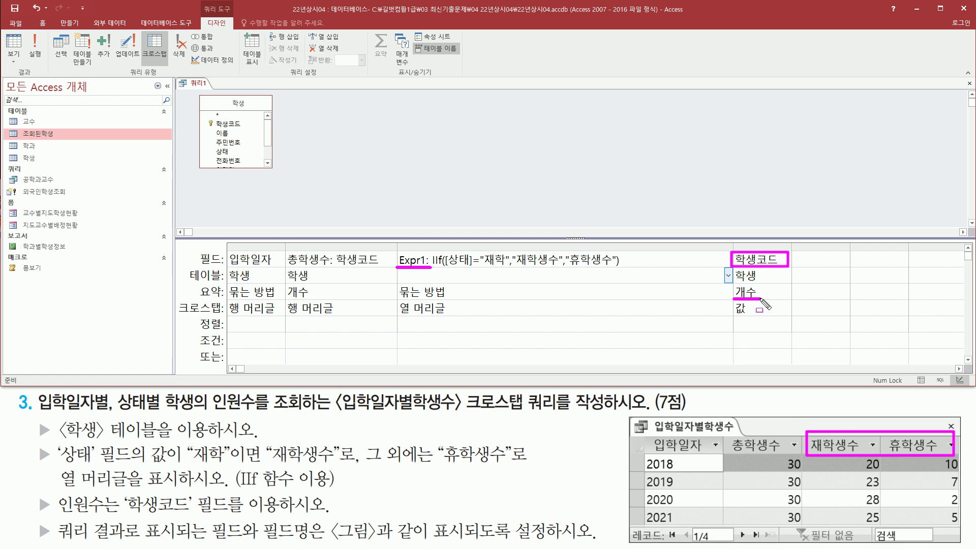
{"action": "mouse_move", "coordinate": [834, 454]}
{"action": "left_mouse_down"}
{"action": "mouse_move", "coordinate": [955, 533]}
{"action": "mouse_move", "coordinate": [964, 529]}
{"action": "left_mouse_up"}
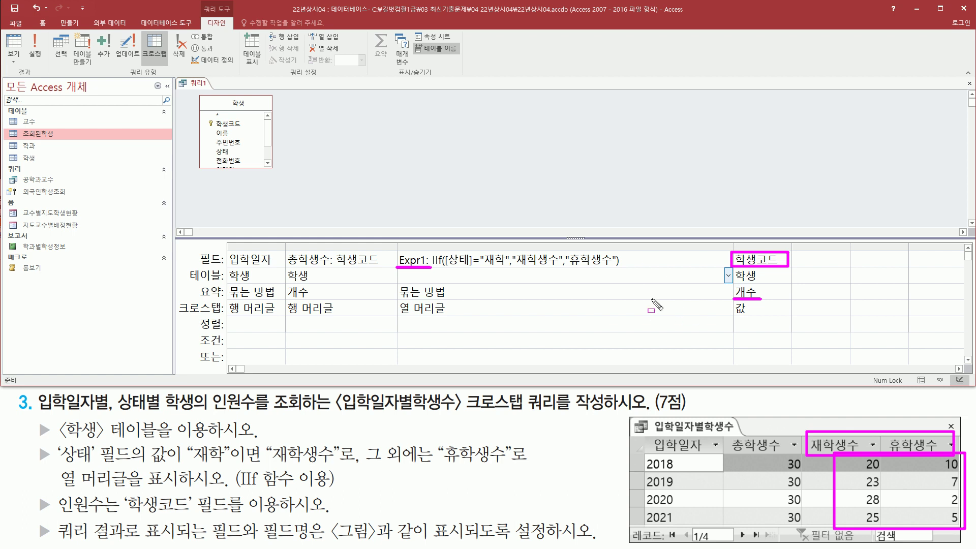
{"action": "key", "text": "Escape"}
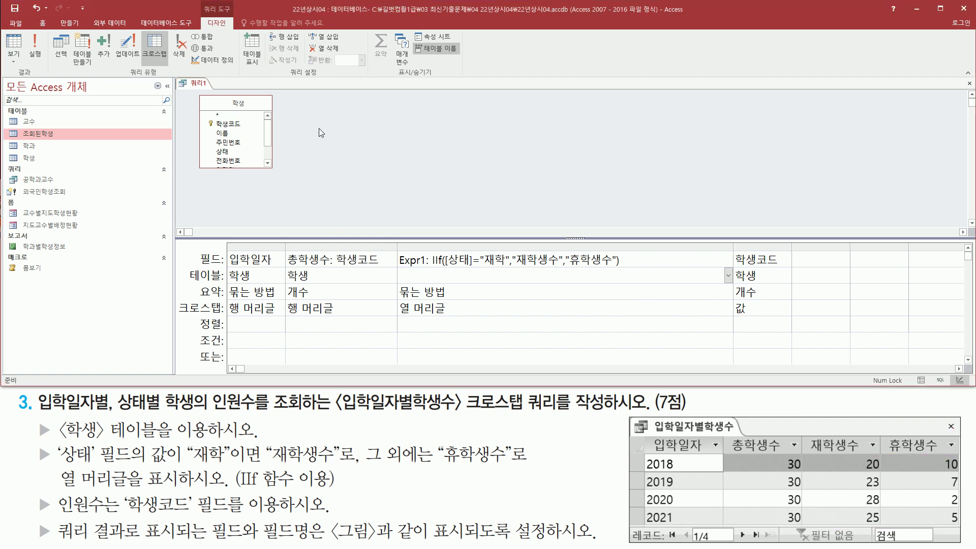
Step: Run the crosstab query and compare its column headings and counts with the result figure
{"action": "left_click_drag", "start_coordinate": [25, 29], "coordinate": [49, 71]}
{"action": "key", "text": "Escape"}
{"action": "left_click", "coordinate": [34, 46]}
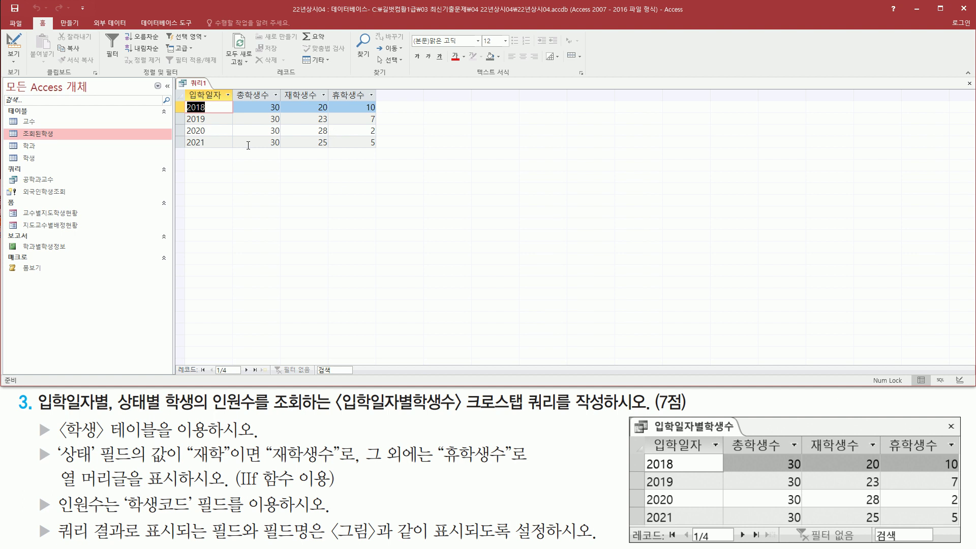
{"action": "mouse_move", "coordinate": [187, 84]}
{"action": "left_mouse_down"}
{"action": "mouse_move", "coordinate": [224, 103]}
{"action": "mouse_move", "coordinate": [228, 149]}
{"action": "left_mouse_up"}
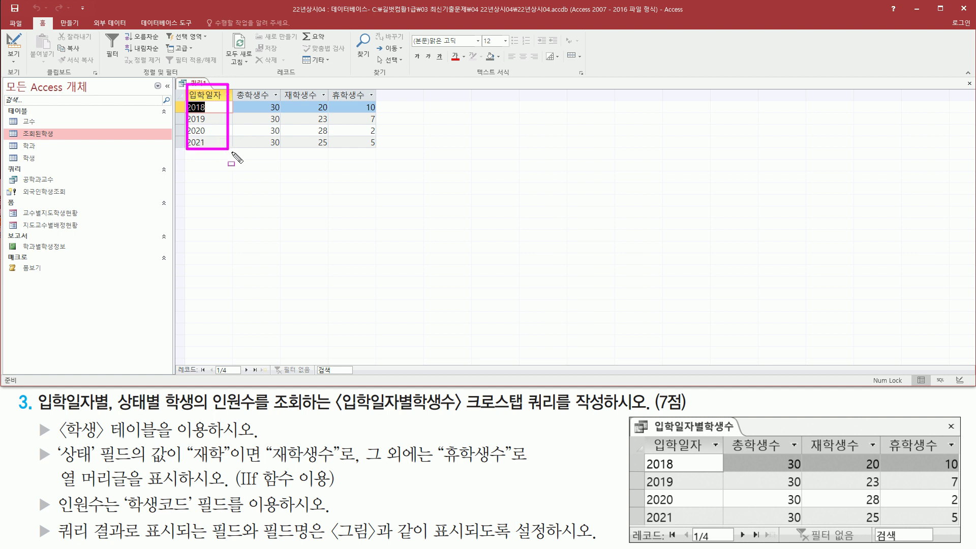
{"action": "mouse_move", "coordinate": [647, 434]}
{"action": "left_mouse_down"}
{"action": "mouse_move", "coordinate": [695, 523]}
{"action": "mouse_move", "coordinate": [722, 523]}
{"action": "left_mouse_up"}
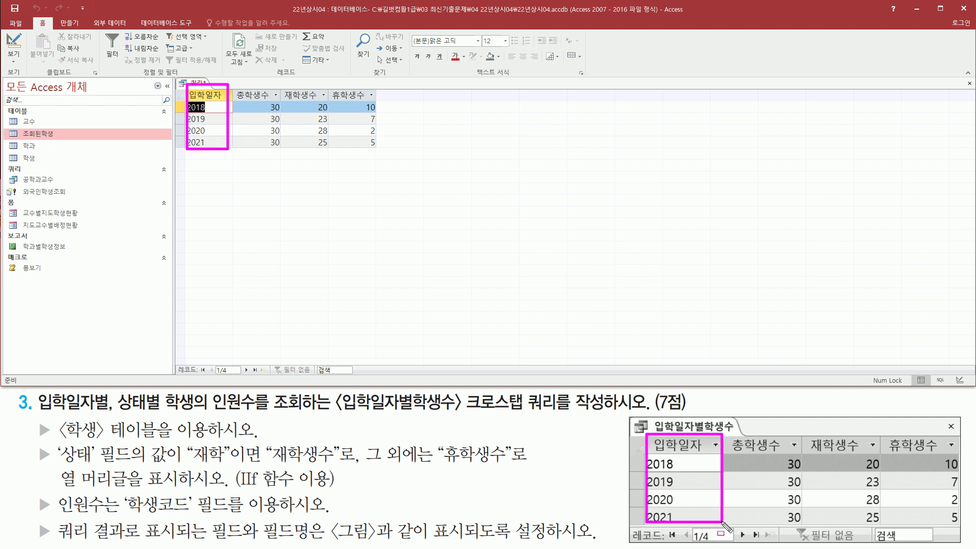
{"action": "mouse_move", "coordinate": [233, 85]}
{"action": "left_mouse_down"}
{"action": "mouse_move", "coordinate": [248, 99]}
{"action": "mouse_move", "coordinate": [377, 101]}
{"action": "left_mouse_up"}
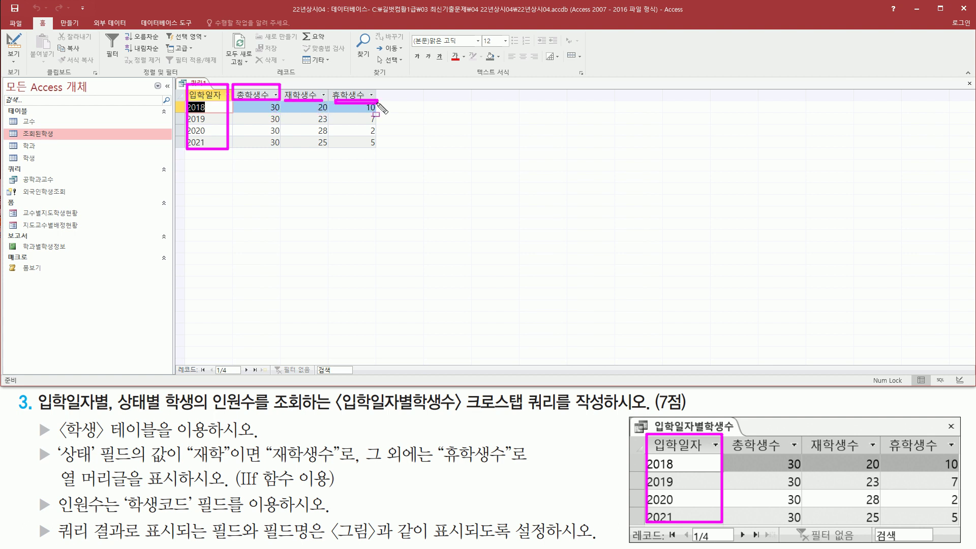
{"action": "left_click_drag", "start_coordinate": [803, 434], "coordinate": [949, 449]}
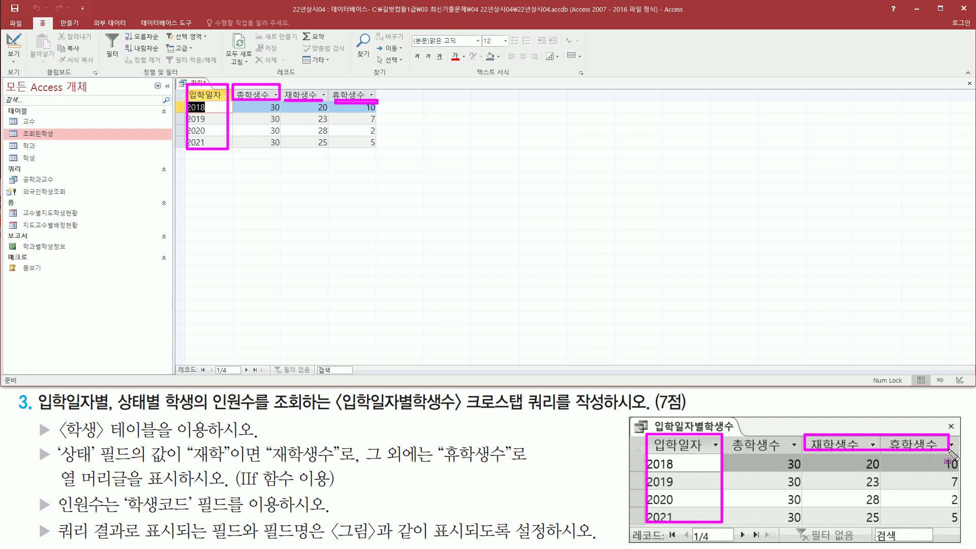
{"action": "mouse_move", "coordinate": [717, 451]}
{"action": "left_mouse_down"}
{"action": "mouse_move", "coordinate": [793, 459]}
{"action": "mouse_move", "coordinate": [785, 428]}
{"action": "left_mouse_up"}
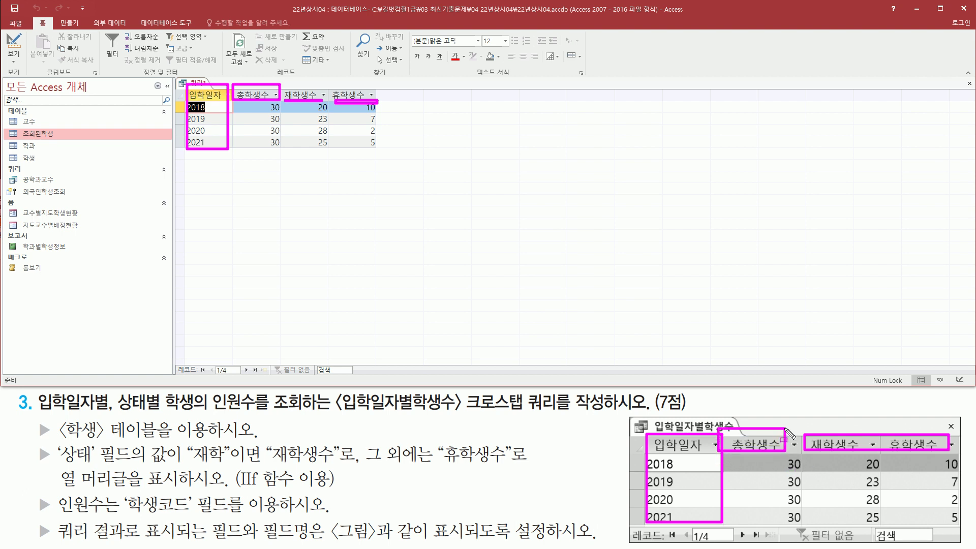
{"action": "left_click_drag", "start_coordinate": [262, 99], "coordinate": [283, 150]}
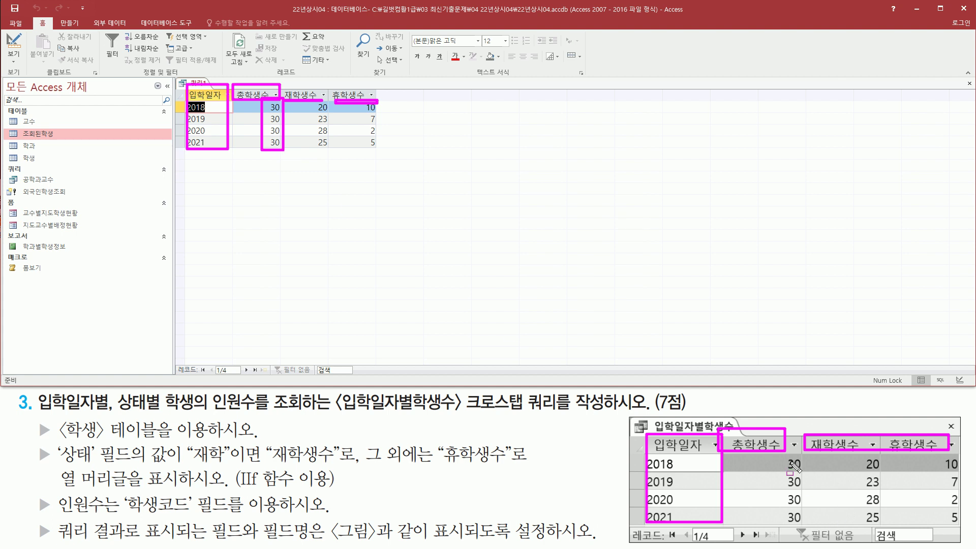
{"action": "mouse_move", "coordinate": [780, 452]}
{"action": "left_mouse_down"}
{"action": "mouse_move", "coordinate": [811, 544]}
{"action": "mouse_move", "coordinate": [804, 527]}
{"action": "left_mouse_up"}
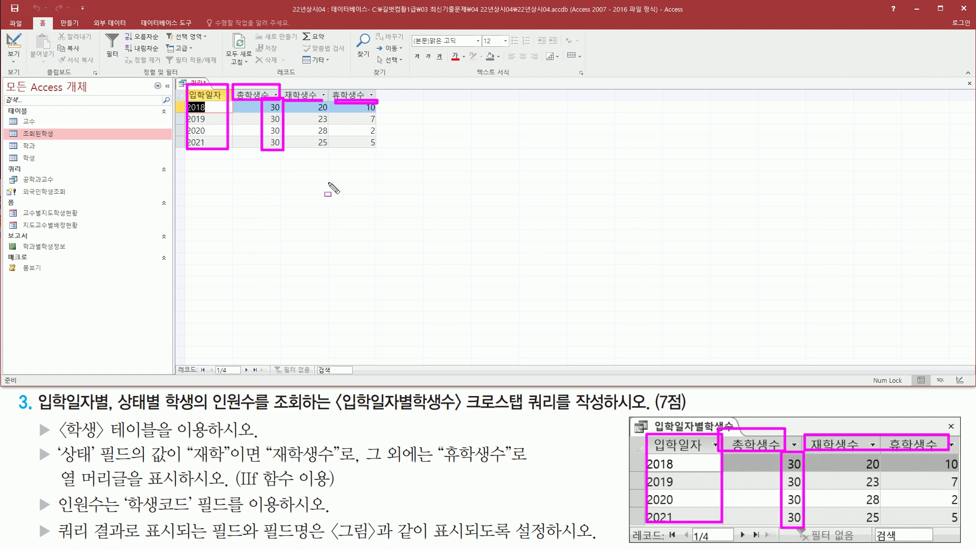
{"action": "left_click_drag", "start_coordinate": [311, 100], "coordinate": [332, 150]}
{"action": "mouse_move", "coordinate": [855, 451]}
{"action": "left_mouse_down"}
{"action": "mouse_move", "coordinate": [870, 465]}
{"action": "mouse_move", "coordinate": [883, 523]}
{"action": "left_mouse_up"}
{"action": "left_click_drag", "start_coordinate": [363, 100], "coordinate": [382, 154]}
{"action": "left_click_drag", "start_coordinate": [940, 449], "coordinate": [966, 529]}
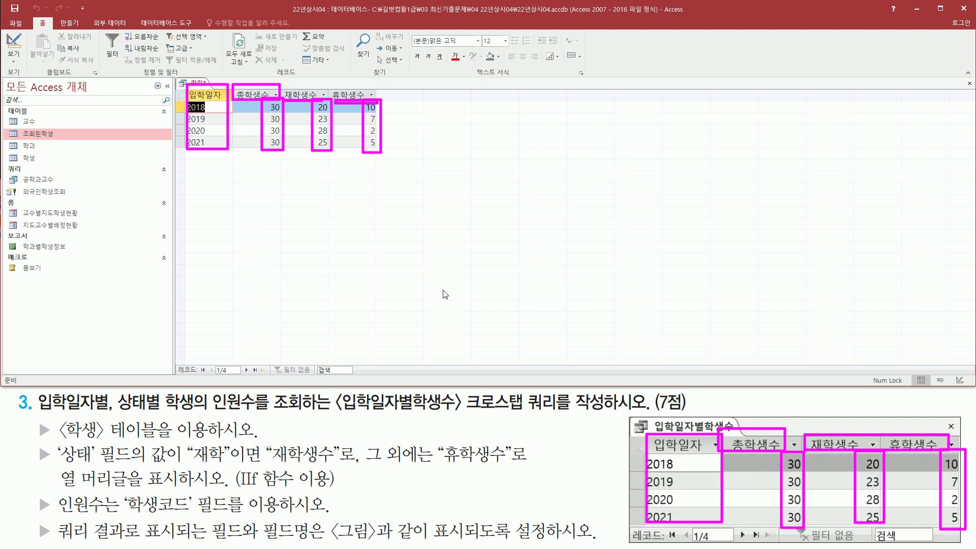
{"action": "key", "text": "e"}
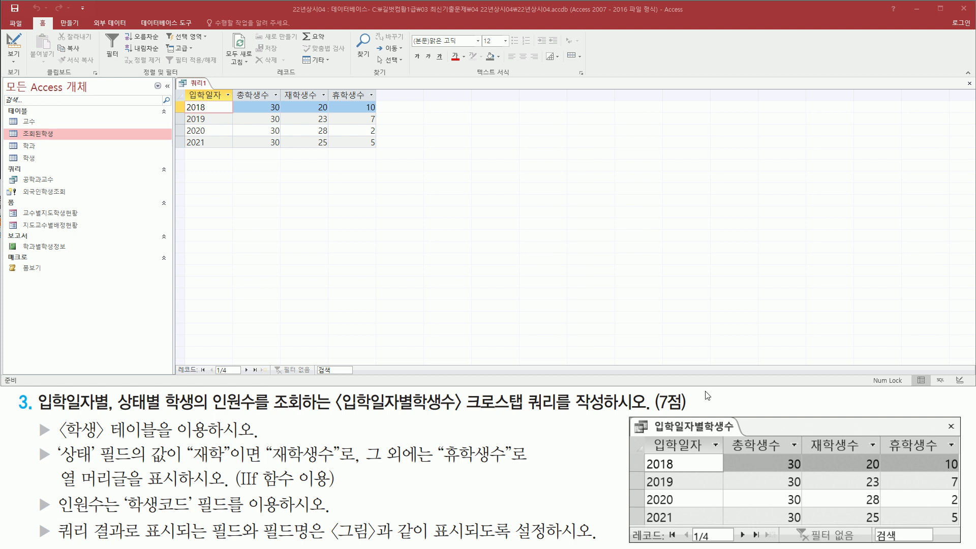
Step: Return the query to design view and review the 총학생수 row heading and the IIf column heading
{"action": "right_click", "coordinate": [195, 85]}
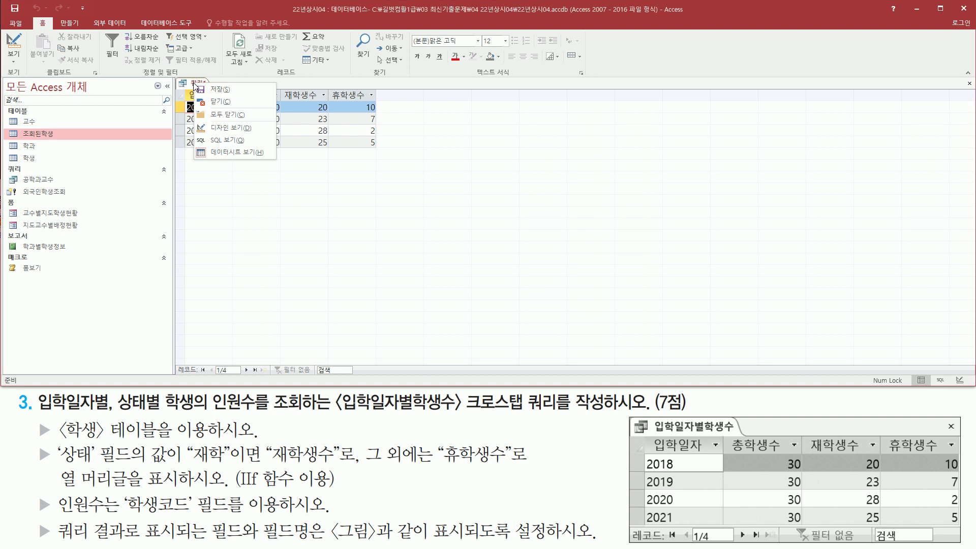
{"action": "left_click", "coordinate": [237, 127]}
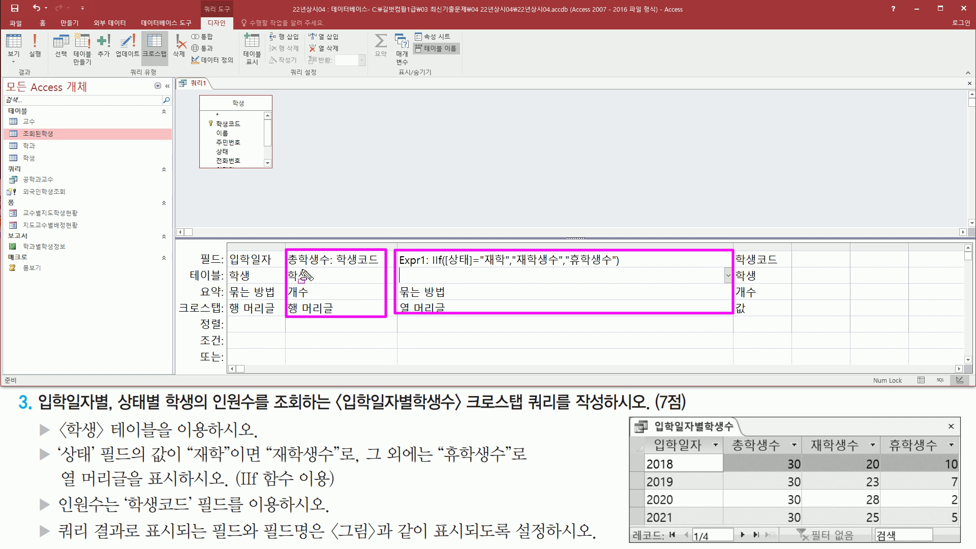
{"action": "left_click_drag", "start_coordinate": [288, 264], "coordinate": [370, 265]}
{"action": "left_click_drag", "start_coordinate": [285, 300], "coordinate": [339, 323]}
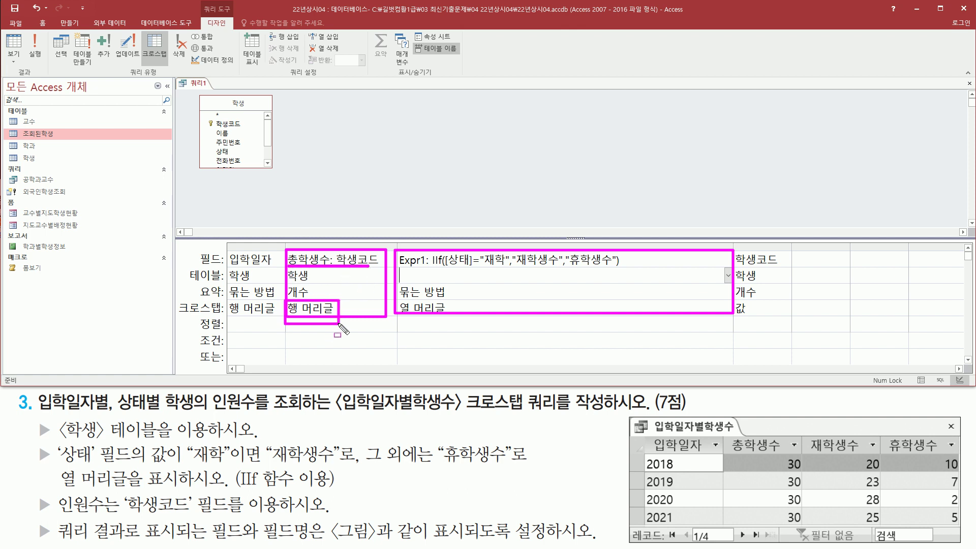
{"action": "left_click_drag", "start_coordinate": [396, 270], "coordinate": [614, 270]}
{"action": "mouse_move", "coordinate": [395, 298]}
{"action": "left_mouse_down"}
{"action": "mouse_move", "coordinate": [413, 320]}
{"action": "mouse_move", "coordinate": [459, 324]}
{"action": "left_mouse_up"}
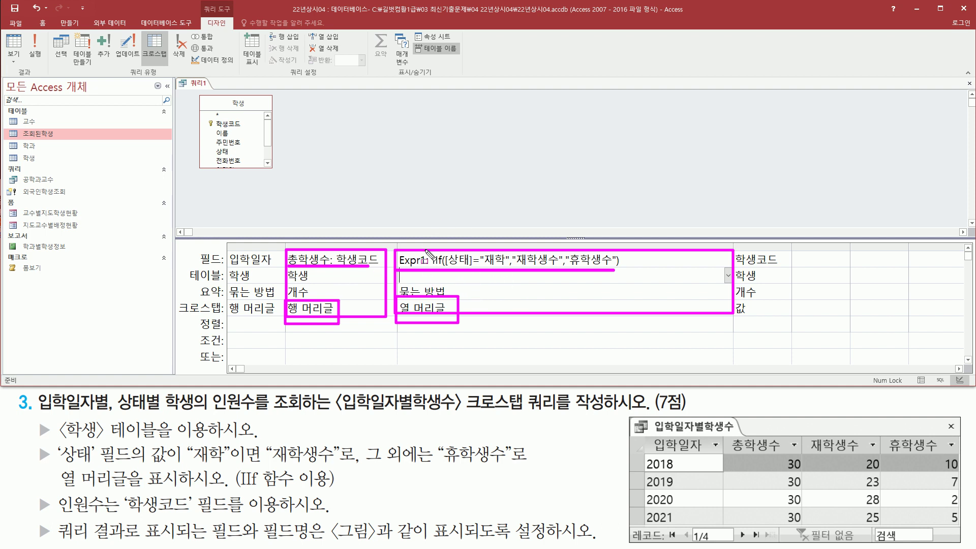
{"action": "key", "text": "Escape"}
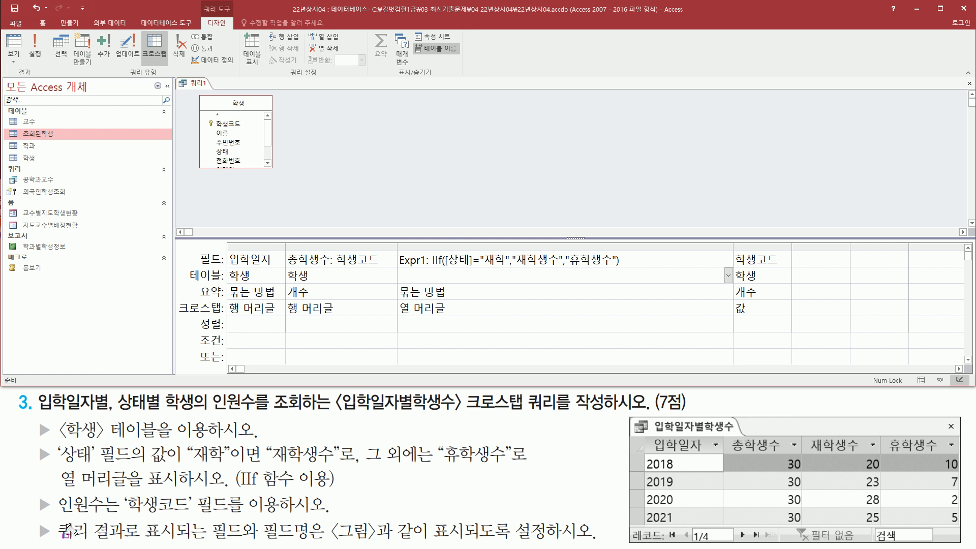
Step: Close the finished crosstab query and agree to save its design changes
{"action": "mouse_move", "coordinate": [55, 516]}
{"action": "left_mouse_down"}
{"action": "mouse_move", "coordinate": [210, 539]}
{"action": "mouse_move", "coordinate": [603, 542]}
{"action": "left_mouse_up"}
{"action": "key", "text": "Escape"}
{"action": "left_click", "coordinate": [349, 115]}
{"action": "right_click", "coordinate": [202, 87]}
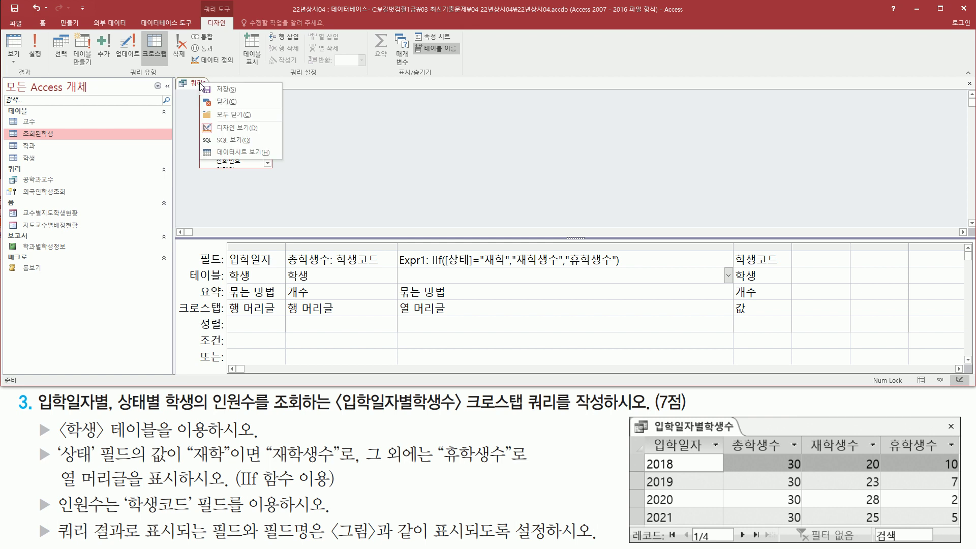
{"action": "left_click", "coordinate": [227, 104]}
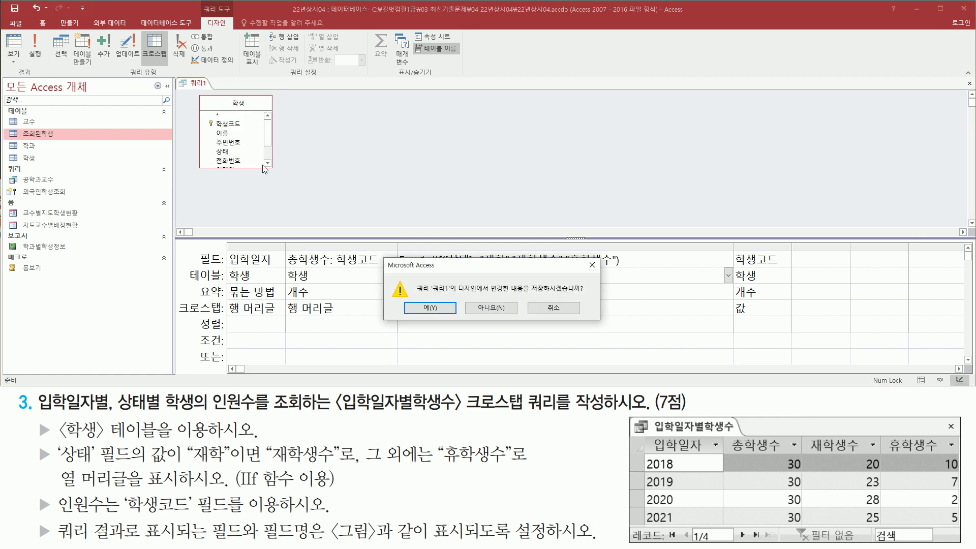
{"action": "left_click_drag", "start_coordinate": [518, 292], "coordinate": [591, 292]}
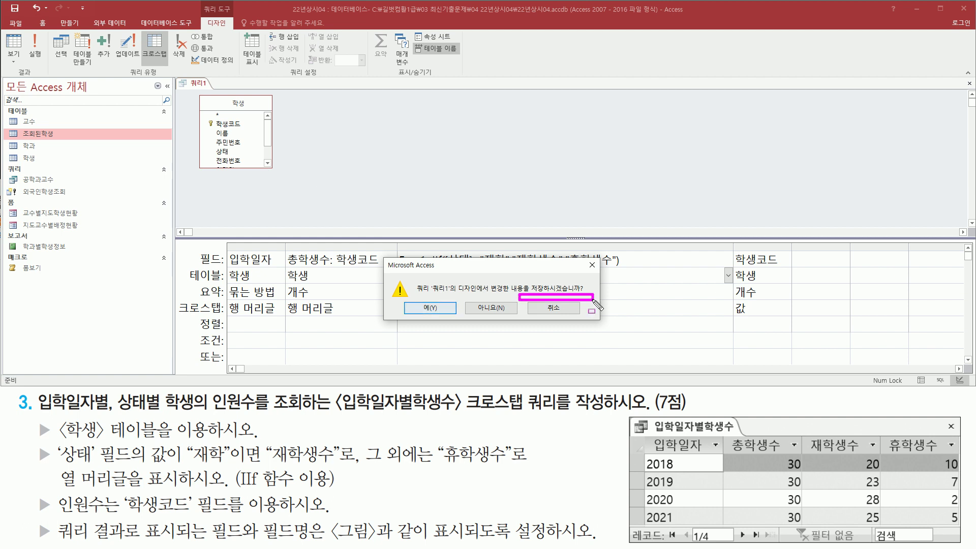
{"action": "left_click_drag", "start_coordinate": [410, 298], "coordinate": [450, 317]}
{"action": "left_click", "coordinate": [430, 307]}
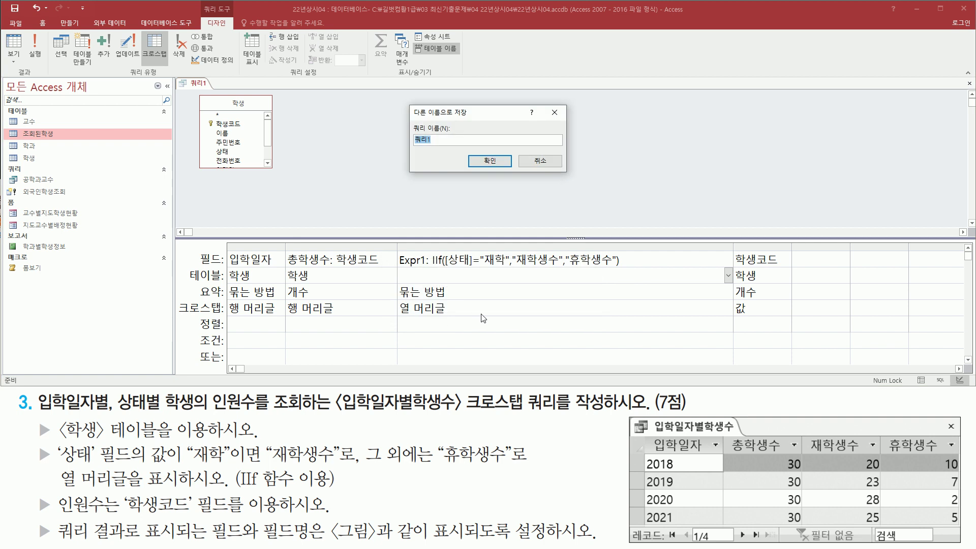
Step: Save the crosstab query under the name 입학일자별학생수
{"action": "left_click_drag", "start_coordinate": [404, 120], "coordinate": [457, 148]}
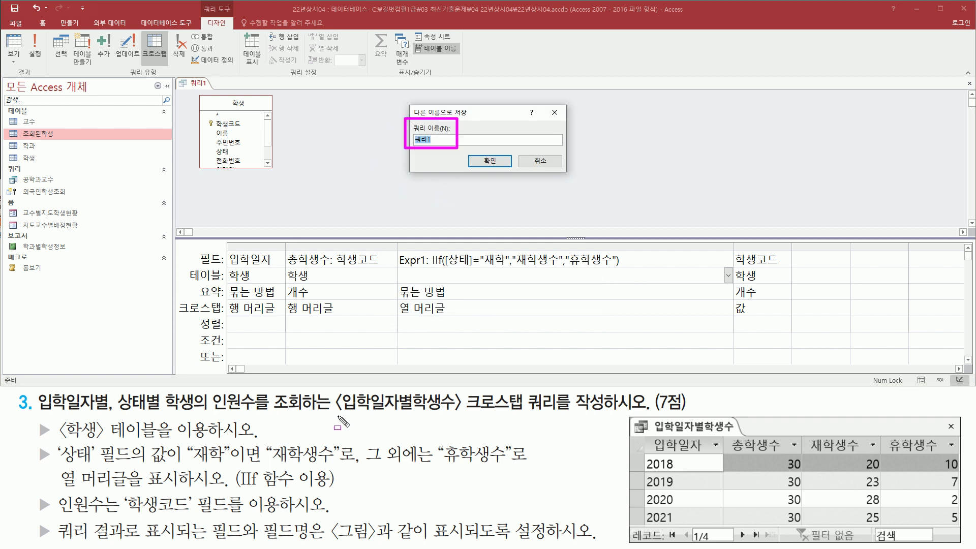
{"action": "left_click_drag", "start_coordinate": [330, 410], "coordinate": [460, 419]}
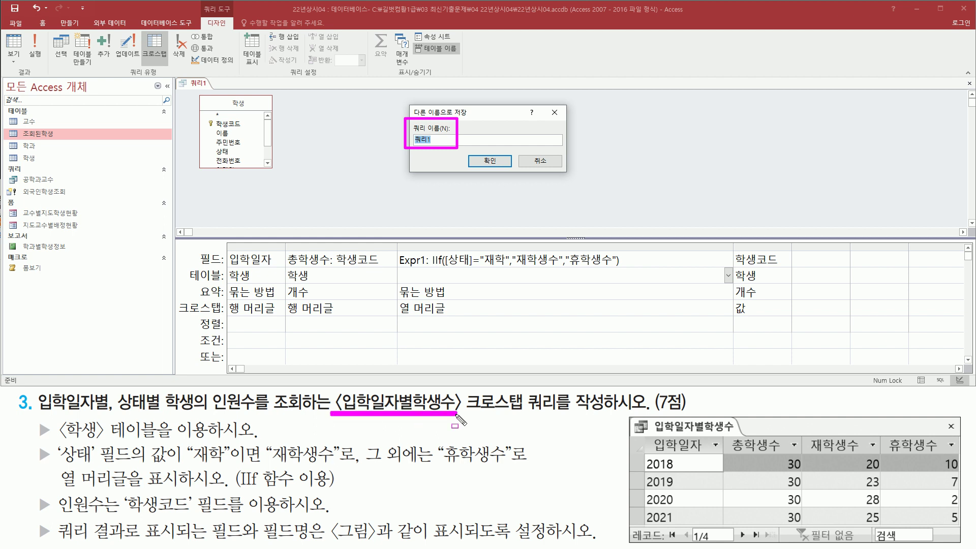
{"action": "key", "text": "Escape"}
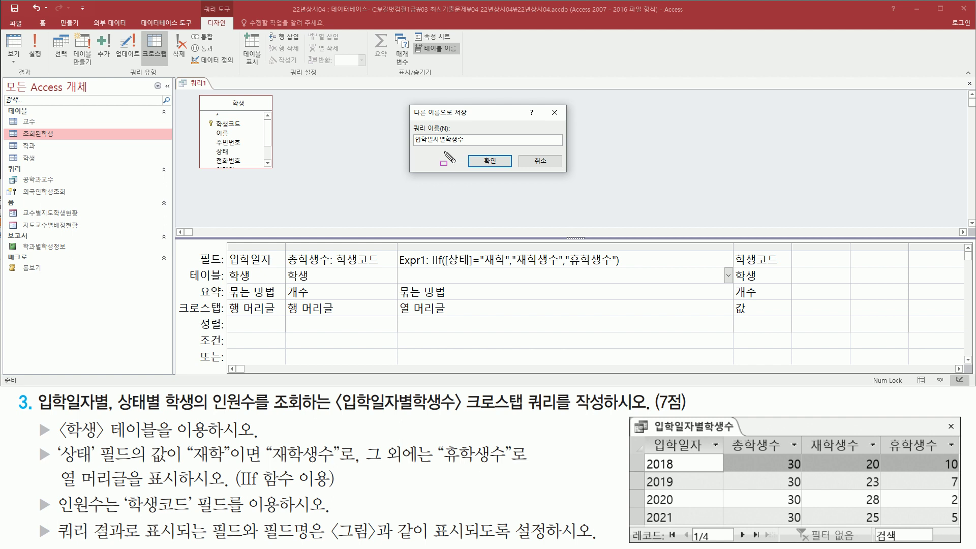
{"action": "left_click_drag", "start_coordinate": [461, 147], "coordinate": [519, 173]}
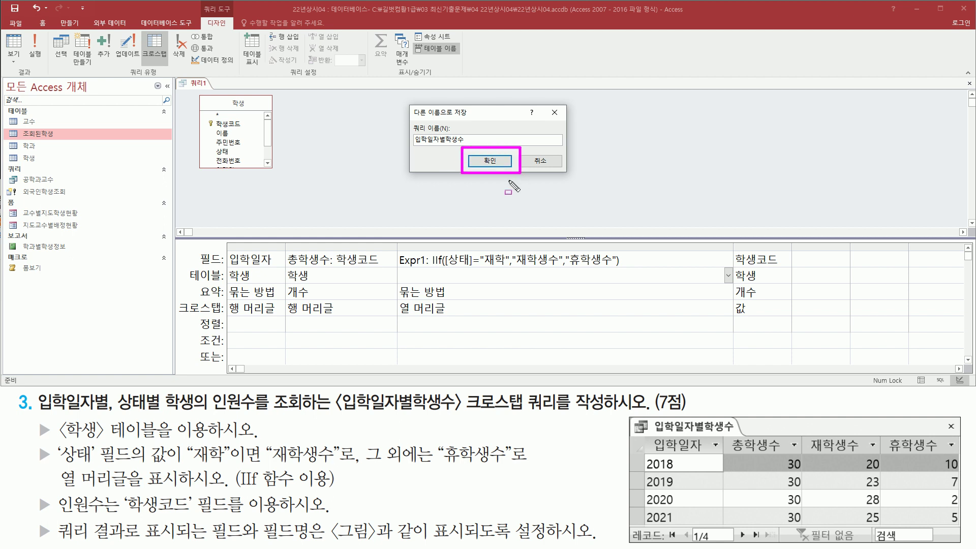
{"action": "left_click", "coordinate": [486, 162]}
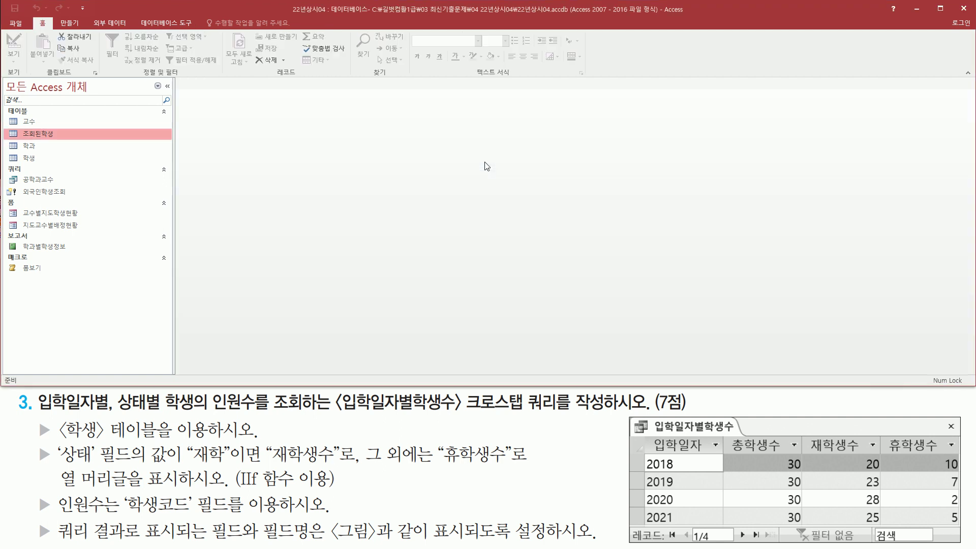
{"action": "mouse_move", "coordinate": [6, 181]}
{"action": "left_mouse_down"}
{"action": "mouse_move", "coordinate": [18, 196]}
{"action": "mouse_move", "coordinate": [81, 200]}
{"action": "left_mouse_up"}
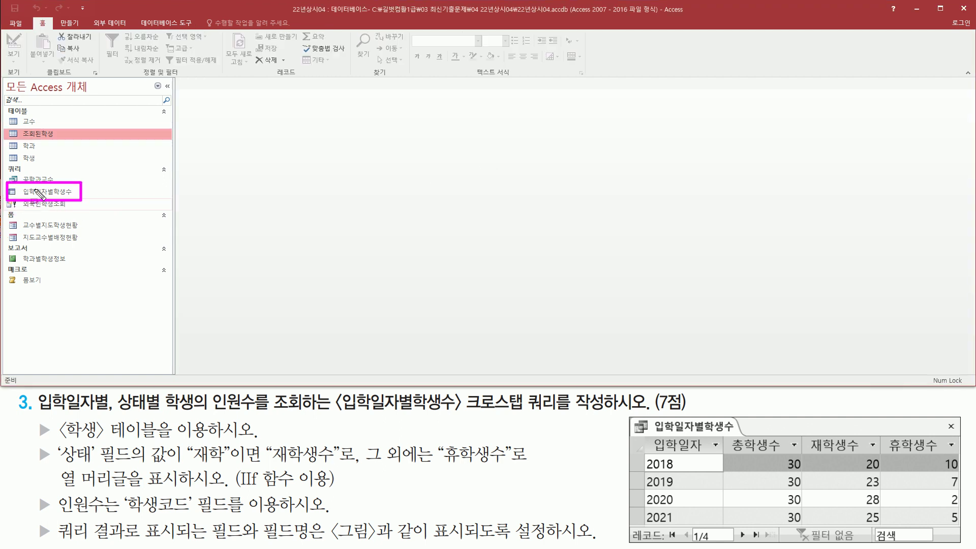
{"action": "key", "text": "Escape"}
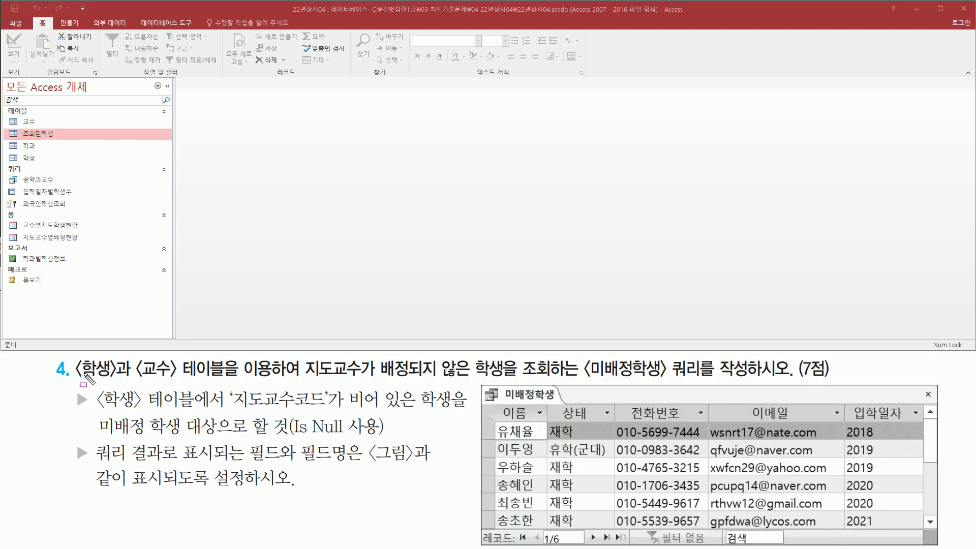
Step: Read the task requirements for the 미배정학생 query, including its source tables, the Is Null condition on 지도교수코드 and the result figure
{"action": "mouse_move", "coordinate": [75, 359]}
{"action": "left_mouse_down"}
{"action": "mouse_move", "coordinate": [139, 385]}
{"action": "mouse_move", "coordinate": [753, 382]}
{"action": "left_mouse_up"}
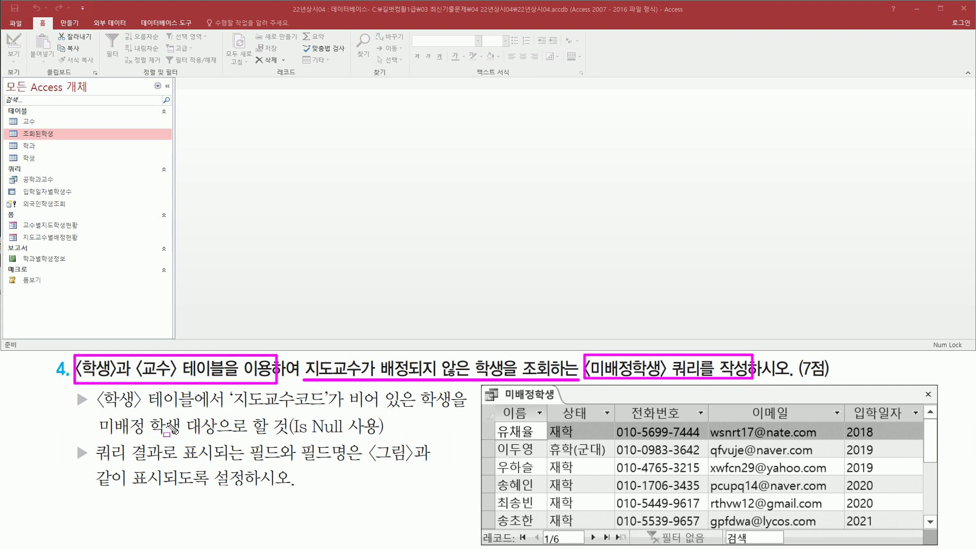
{"action": "mouse_move", "coordinate": [85, 410]}
{"action": "left_mouse_down"}
{"action": "mouse_move", "coordinate": [333, 411]}
{"action": "mouse_move", "coordinate": [334, 388]}
{"action": "mouse_move", "coordinate": [465, 404]}
{"action": "left_mouse_up"}
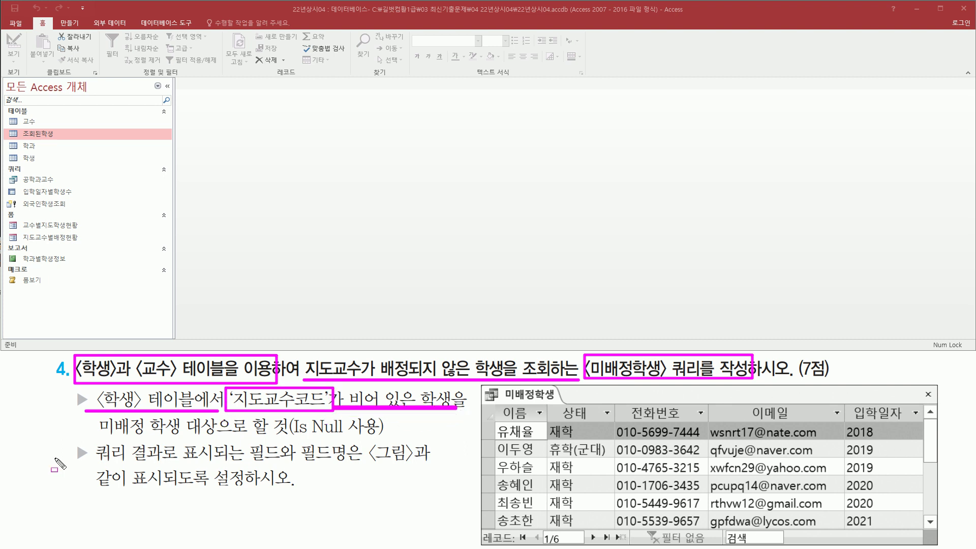
{"action": "left_click_drag", "start_coordinate": [99, 436], "coordinate": [383, 436]}
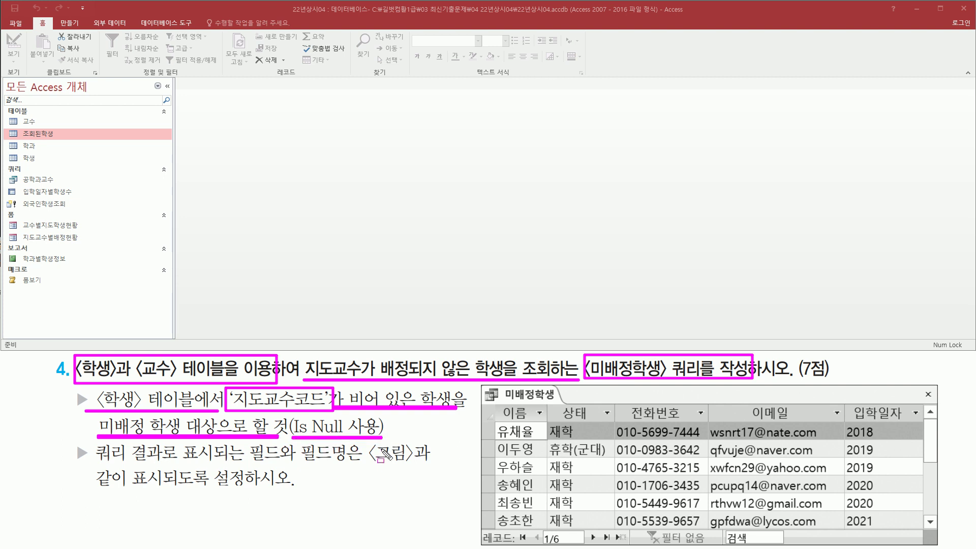
{"action": "left_click_drag", "start_coordinate": [98, 461], "coordinate": [430, 463]}
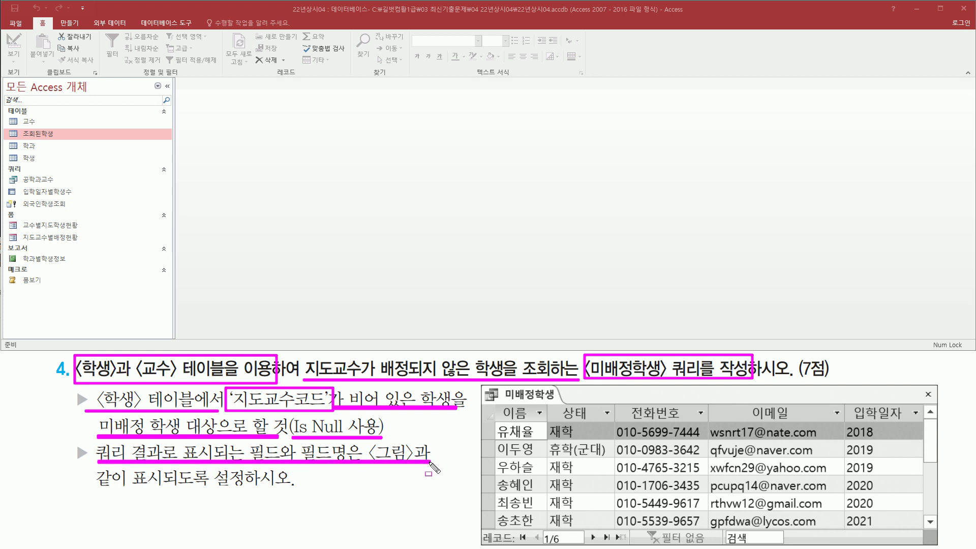
{"action": "left_click_drag", "start_coordinate": [101, 488], "coordinate": [293, 488]}
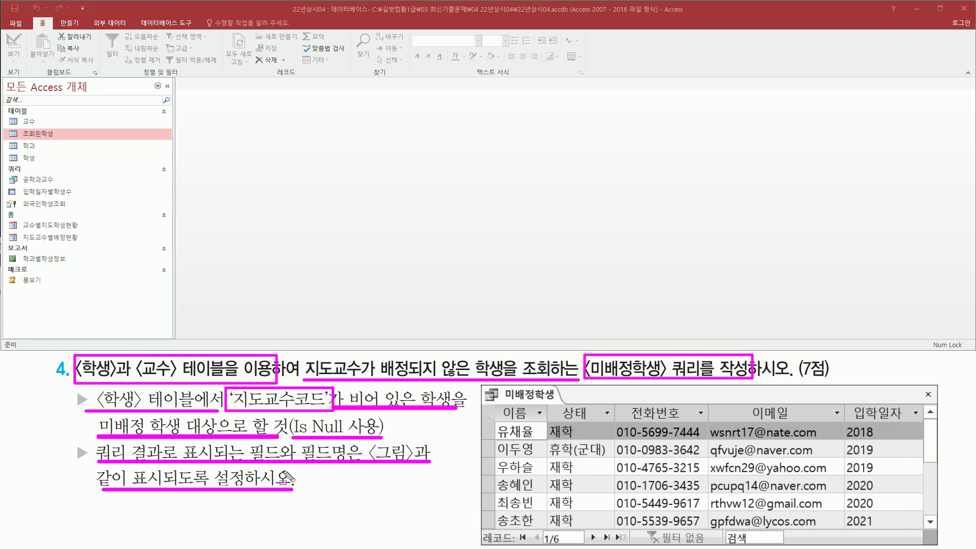
{"action": "key", "text": "Escape"}
Step: Open the 학생 and 교수 tables and examine their 지도교수코드 and 교수코드 columns
{"action": "double_click", "coordinate": [46, 158]}
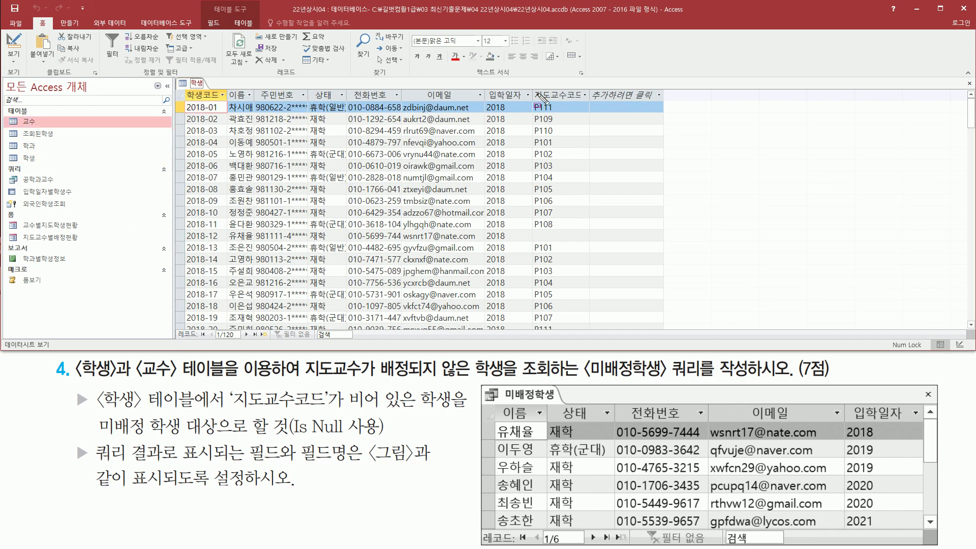
{"action": "mouse_move", "coordinate": [530, 87]}
{"action": "left_mouse_down"}
{"action": "mouse_move", "coordinate": [588, 101]}
{"action": "mouse_move", "coordinate": [541, 122]}
{"action": "mouse_move", "coordinate": [561, 239]}
{"action": "mouse_move", "coordinate": [564, 338]}
{"action": "mouse_move", "coordinate": [565, 242]}
{"action": "left_mouse_up"}
{"action": "key", "text": "Escape"}
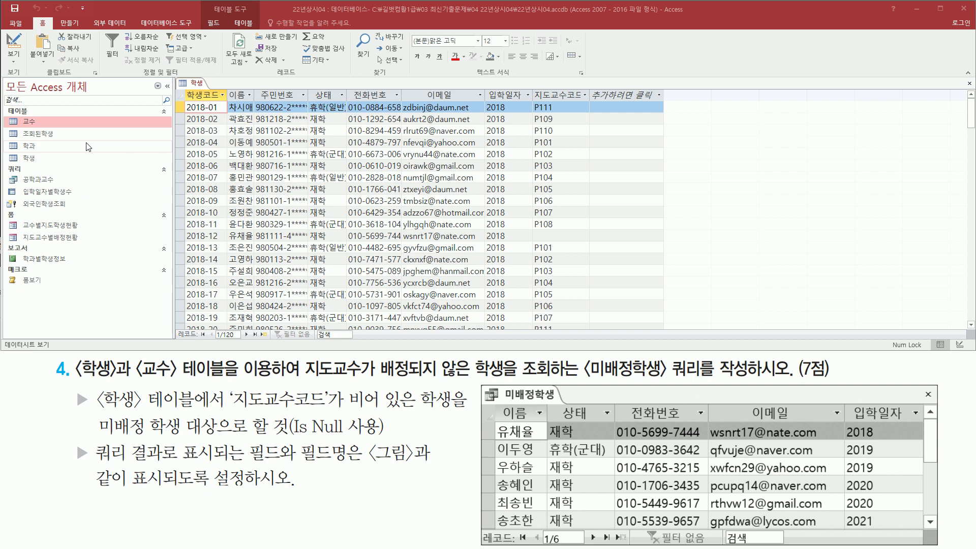
{"action": "double_click", "coordinate": [36, 123]}
{"action": "left_click_drag", "start_coordinate": [193, 95], "coordinate": [243, 249]}
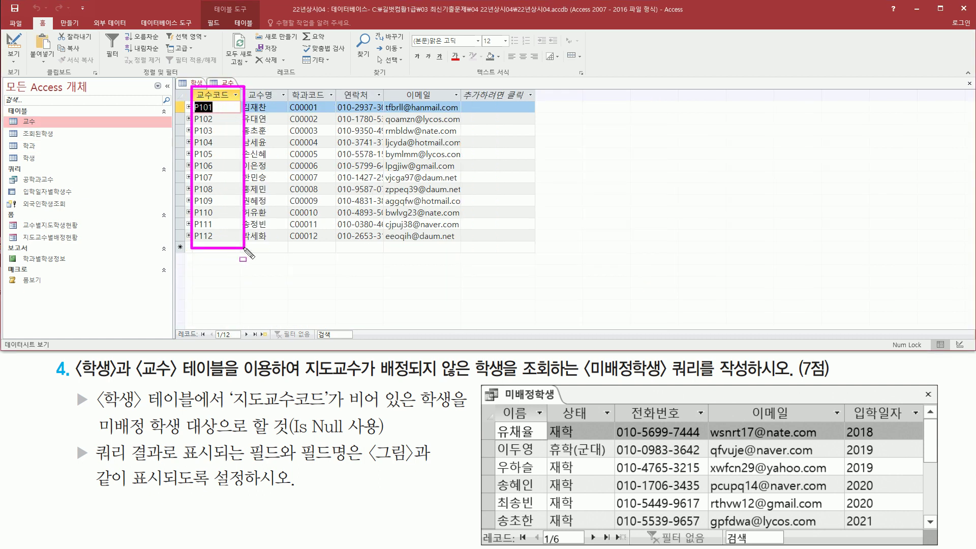
{"action": "key", "text": "Escape"}
Step: Compare the 지도교수코드 field of the 학생 table with the 교수코드 field of the 교수 table
{"action": "left_click", "coordinate": [197, 83]}
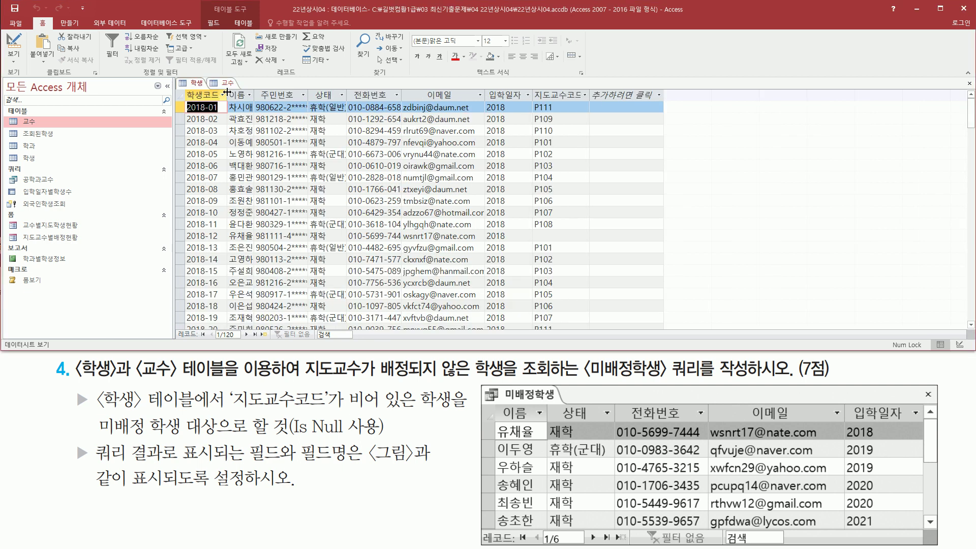
{"action": "left_click_drag", "start_coordinate": [532, 85], "coordinate": [587, 102]}
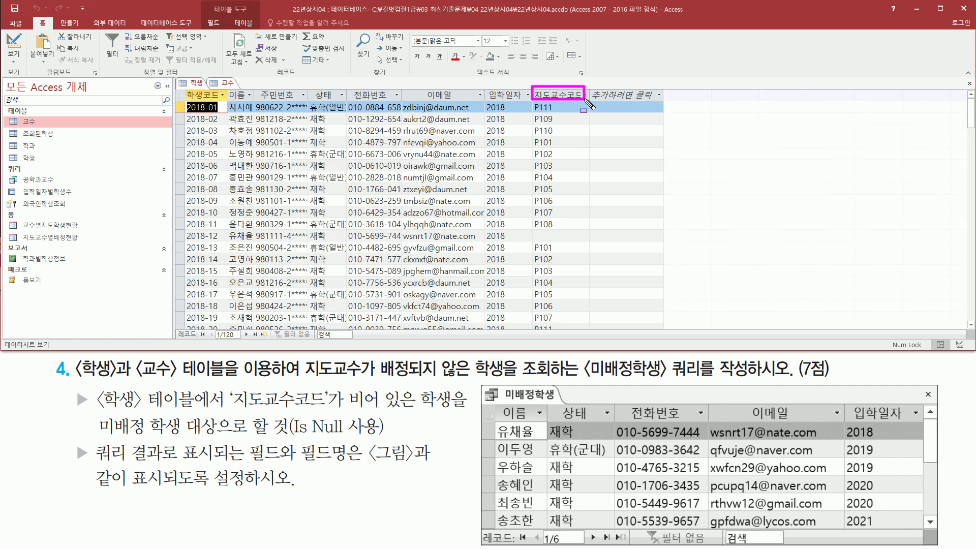
{"action": "key", "text": "Escape"}
{"action": "left_click", "coordinate": [230, 83]}
{"action": "key", "text": "ctrl+2"}
{"action": "mouse_move", "coordinate": [193, 88]}
{"action": "left_mouse_down"}
{"action": "mouse_move", "coordinate": [212, 104]}
{"action": "mouse_move", "coordinate": [238, 104]}
{"action": "left_mouse_up"}
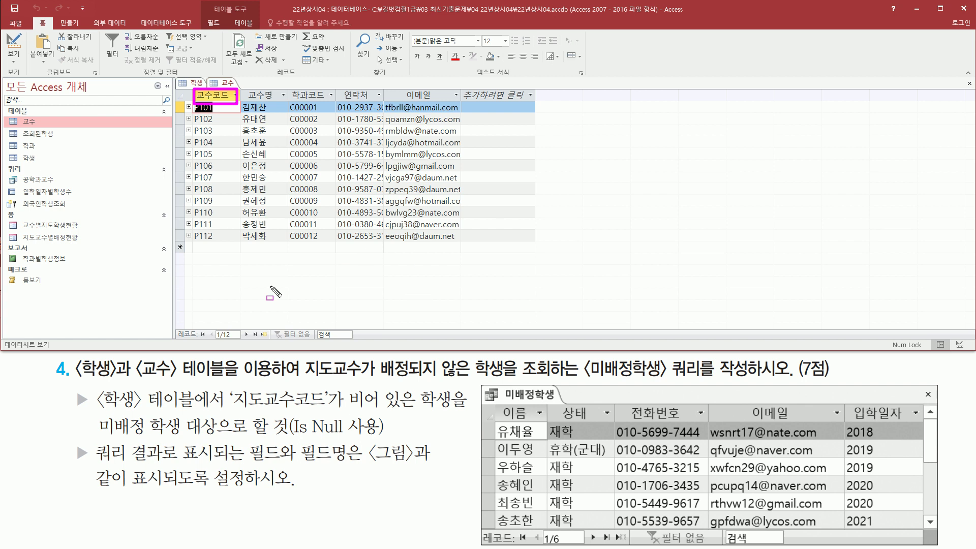
{"action": "key", "text": "Escape"}
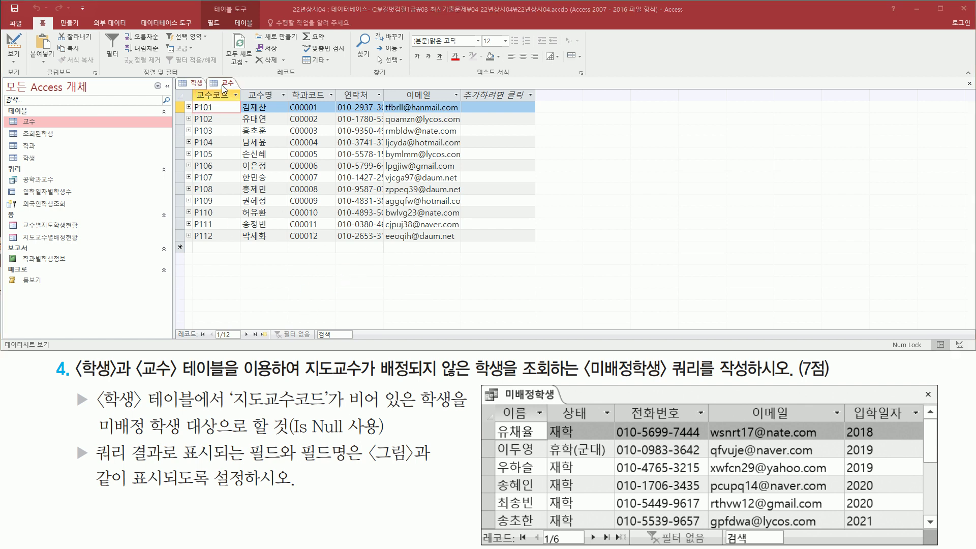
Step: Close the 교수 and 학생 tables
{"action": "right_click", "coordinate": [227, 83]}
{"action": "left_click", "coordinate": [249, 103]}
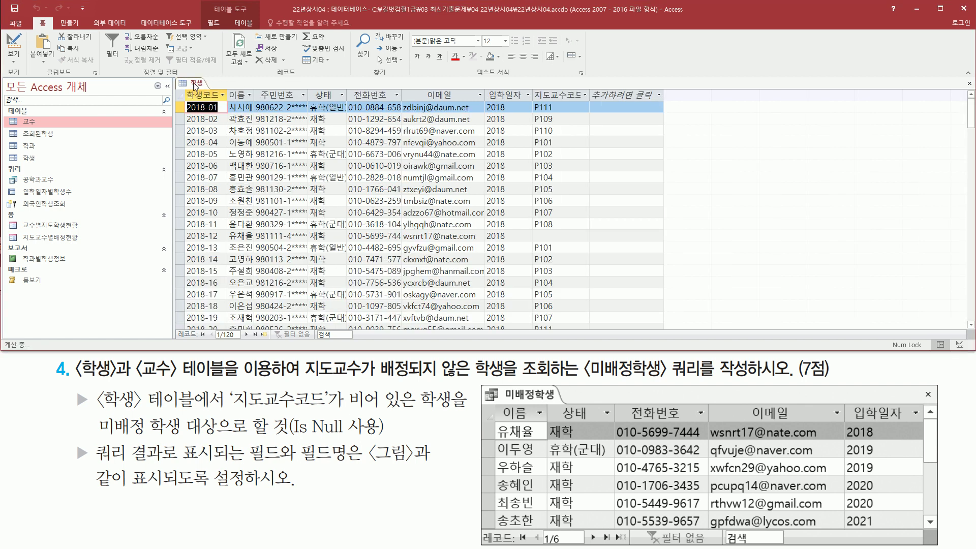
{"action": "right_click", "coordinate": [195, 84]}
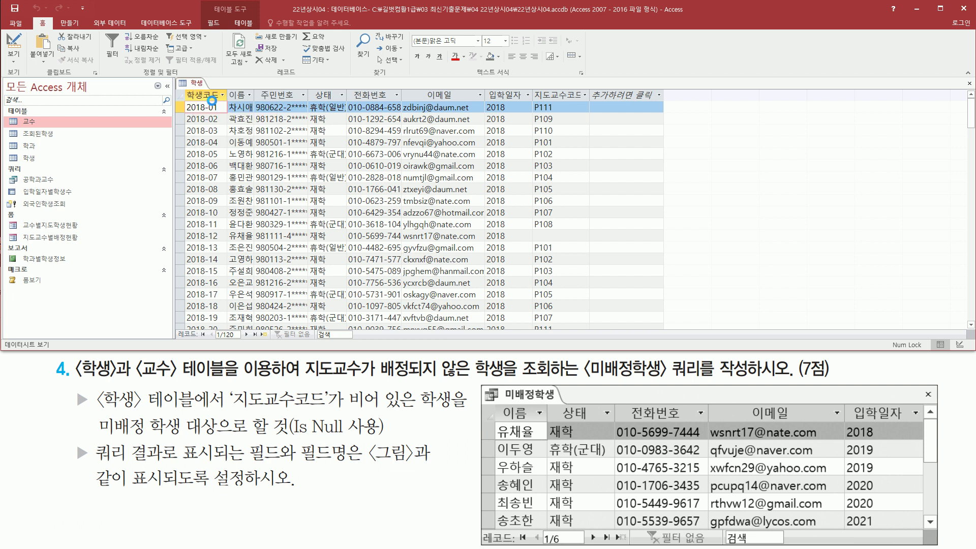
{"action": "left_click", "coordinate": [214, 103]}
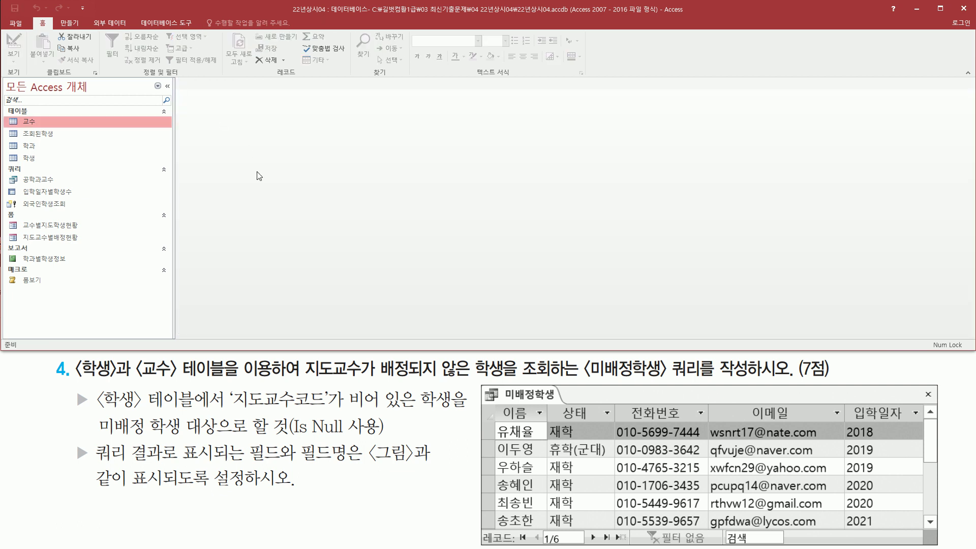
Step: Start a new query with the 불일치 검색 쿼리 마법사 (Find Unmatched Query Wizard)
{"action": "left_click_drag", "start_coordinate": [67, 381], "coordinate": [231, 381]}
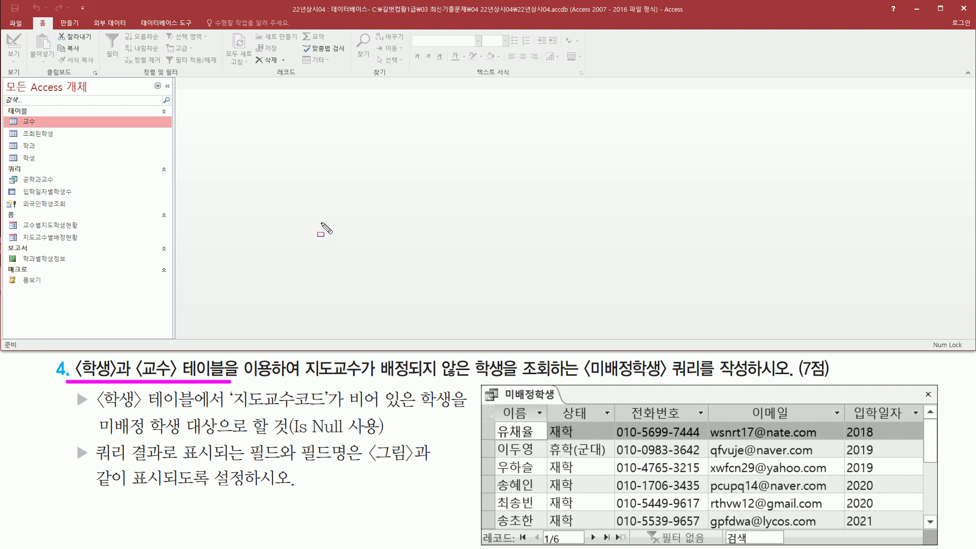
{"action": "key", "text": "Escape"}
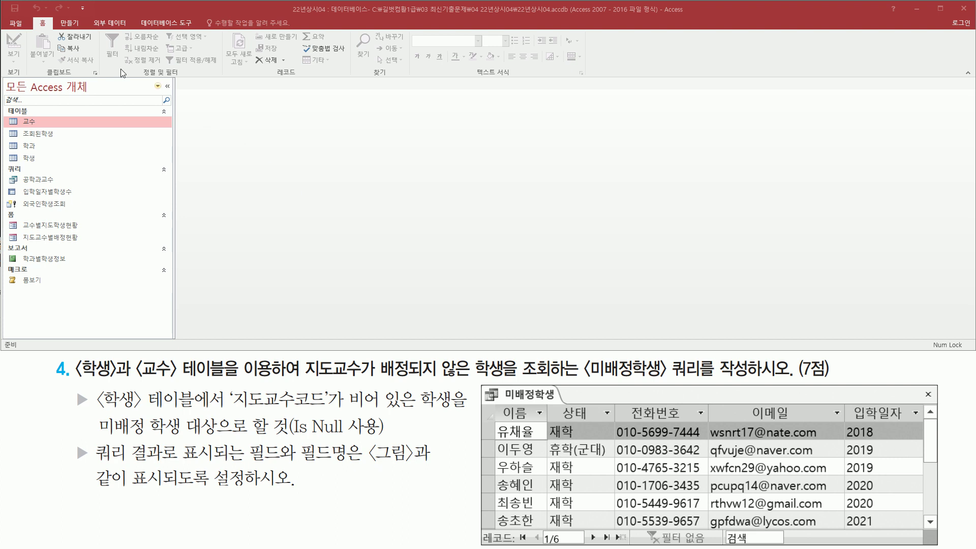
{"action": "left_click", "coordinate": [73, 23]}
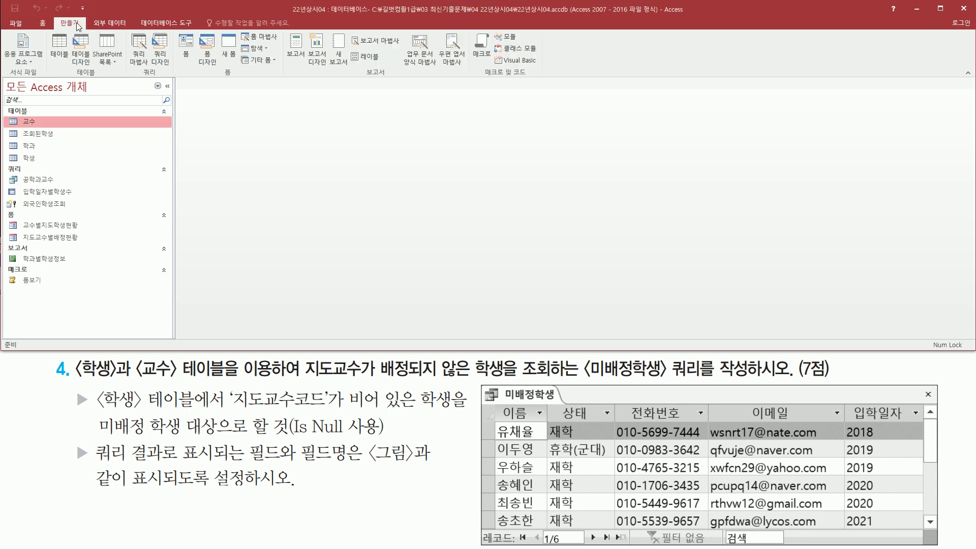
{"action": "left_click", "coordinate": [139, 43]}
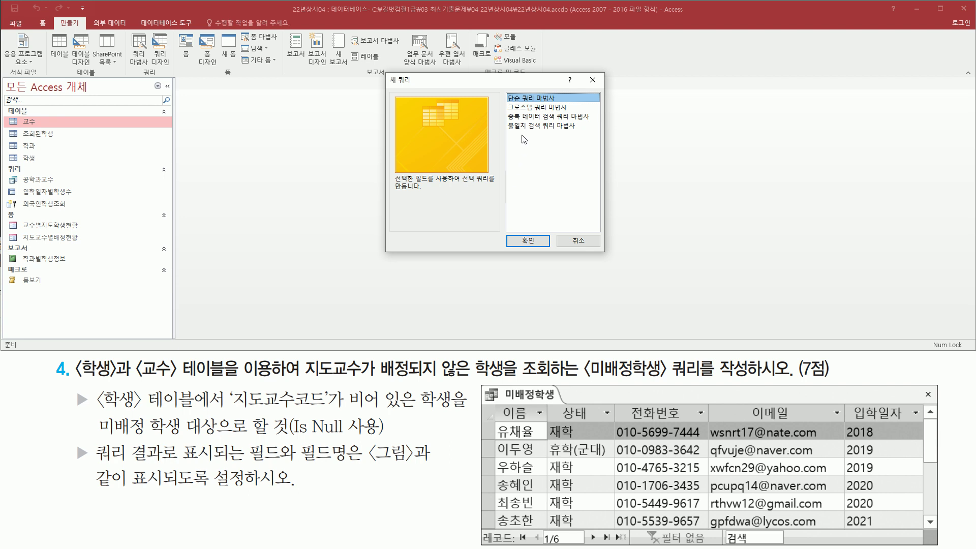
{"action": "left_click", "coordinate": [527, 127]}
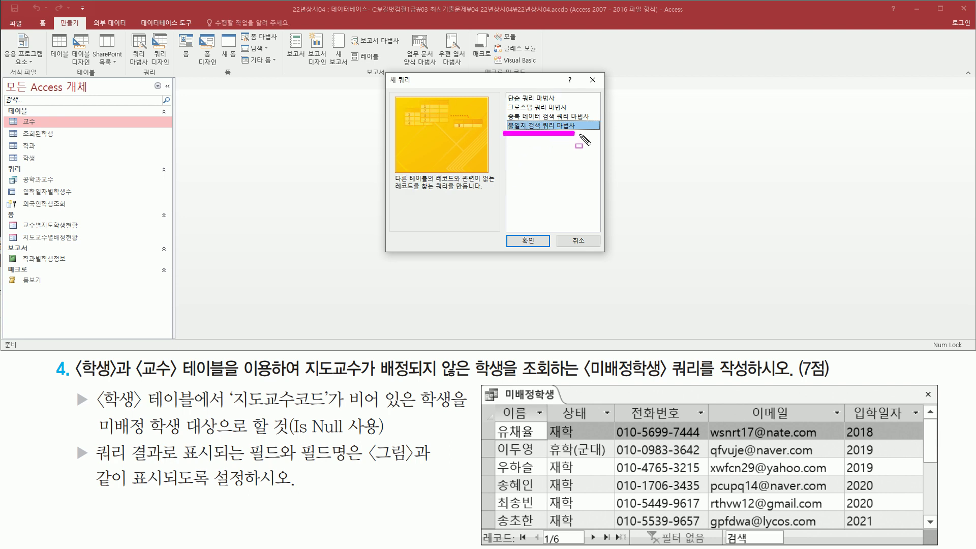
{"action": "left_click_drag", "start_coordinate": [503, 121], "coordinate": [587, 133]}
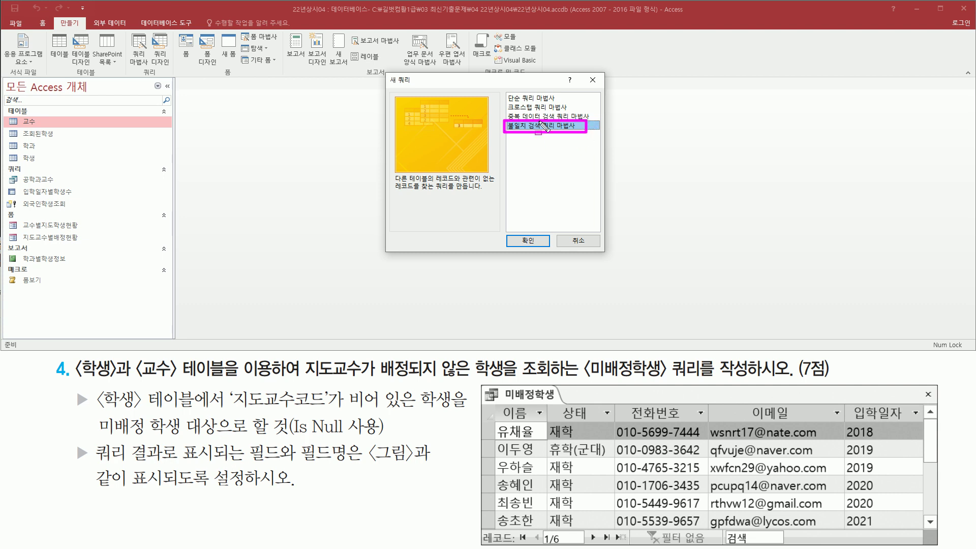
{"action": "left_click_drag", "start_coordinate": [511, 239], "coordinate": [547, 252]}
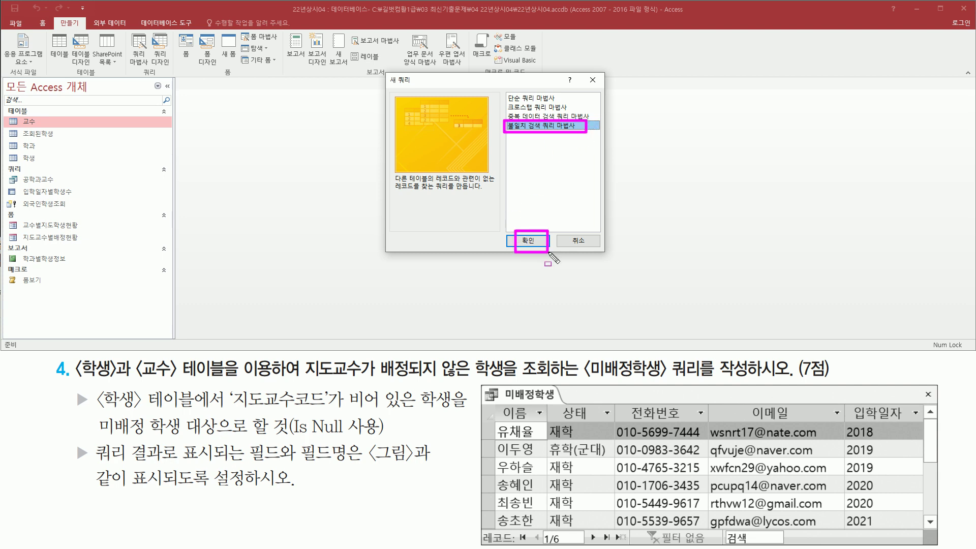
{"action": "left_click", "coordinate": [529, 240]}
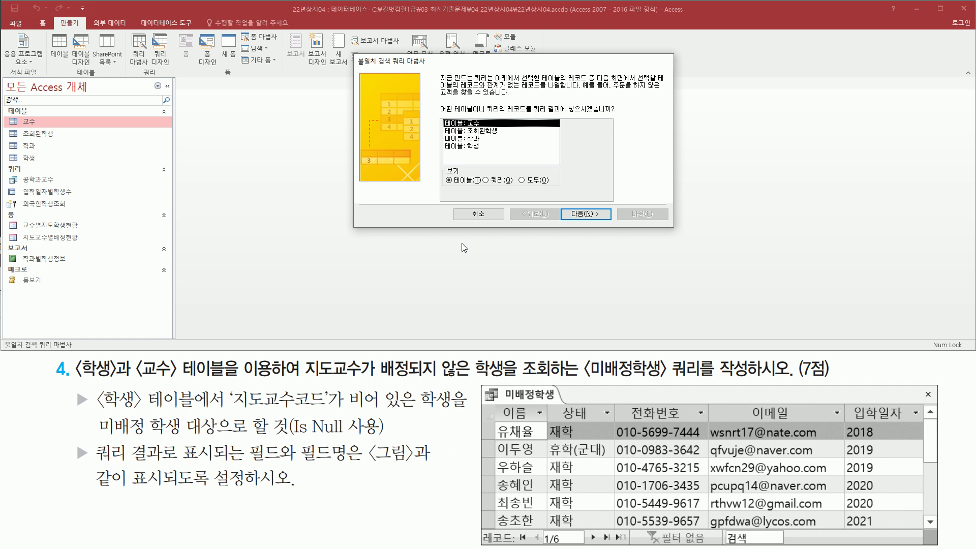
{"action": "left_click_drag", "start_coordinate": [355, 54], "coordinate": [678, 226]}
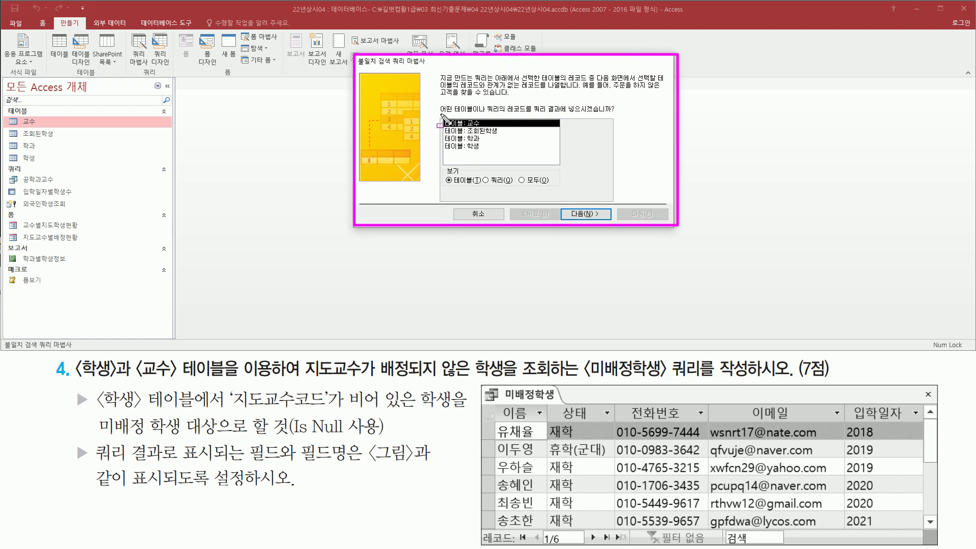
Step: Choose the 학생 table as the source of the records for the unmatched query
{"action": "left_click_drag", "start_coordinate": [442, 115], "coordinate": [618, 116]}
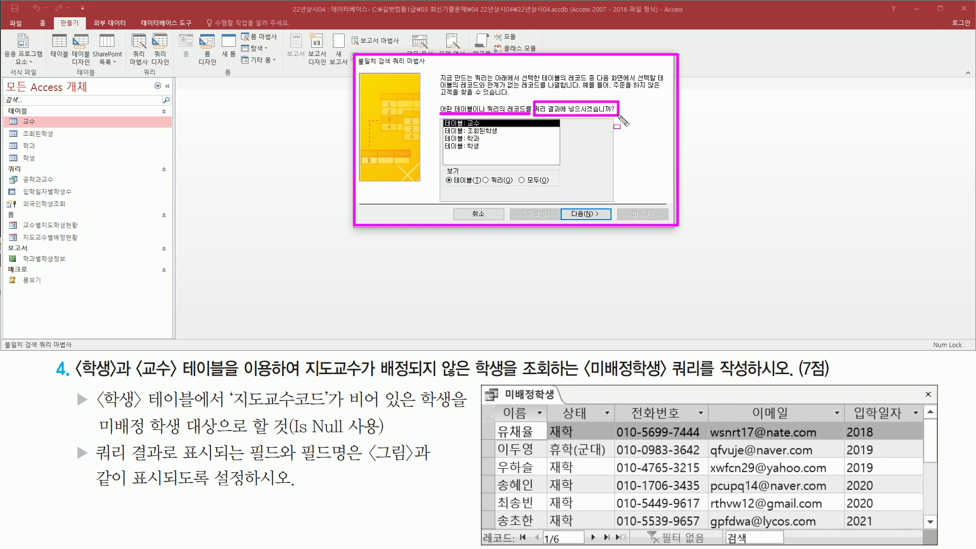
{"action": "left_click_drag", "start_coordinate": [78, 379], "coordinate": [223, 380]}
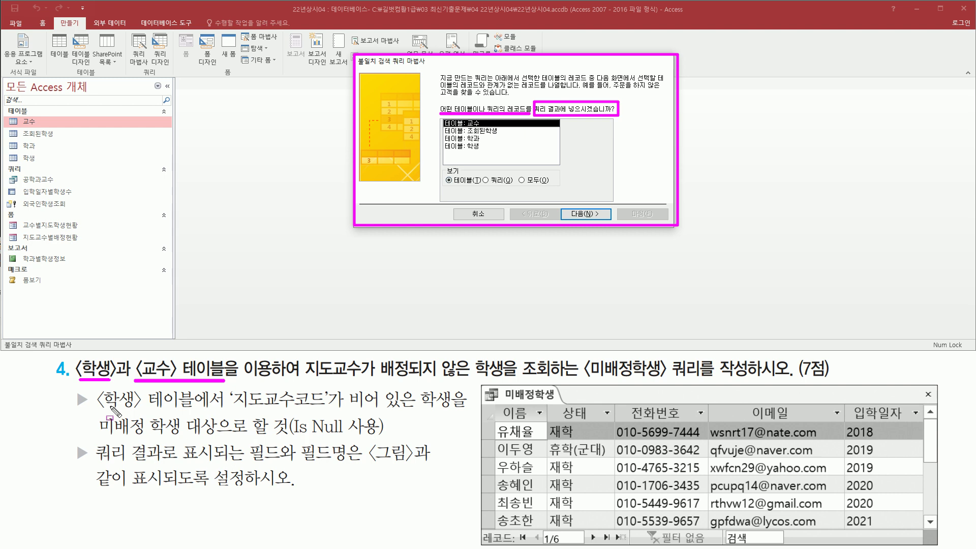
{"action": "left_click_drag", "start_coordinate": [98, 409], "coordinate": [222, 409]}
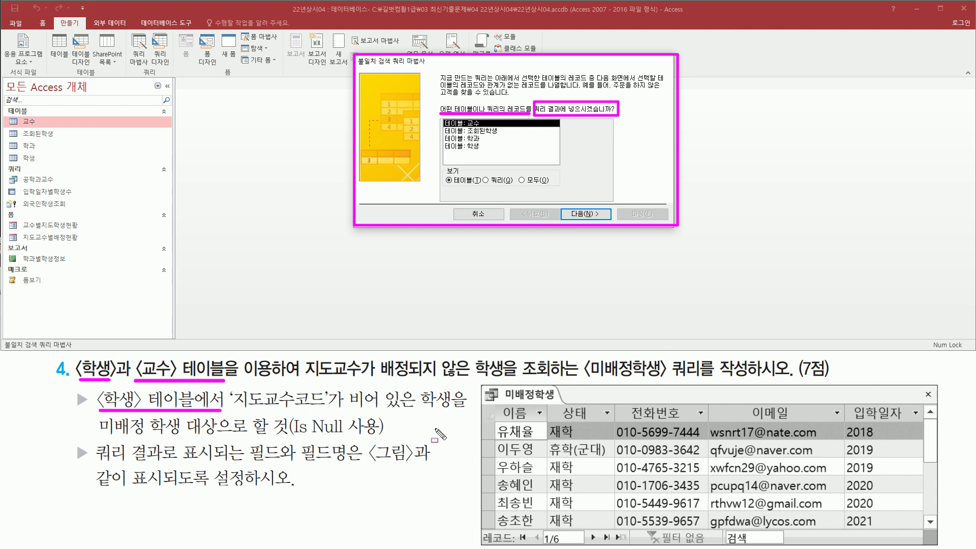
{"action": "left_click_drag", "start_coordinate": [98, 436], "coordinate": [291, 436]}
{"action": "left_click_drag", "start_coordinate": [299, 379], "coordinate": [557, 381]}
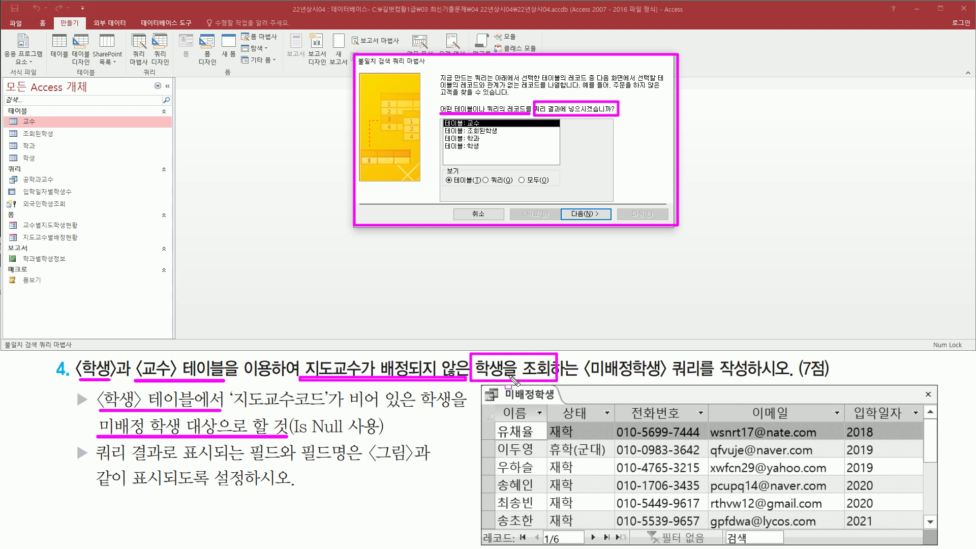
{"action": "key", "text": "Escape"}
{"action": "left_click", "coordinate": [460, 145]}
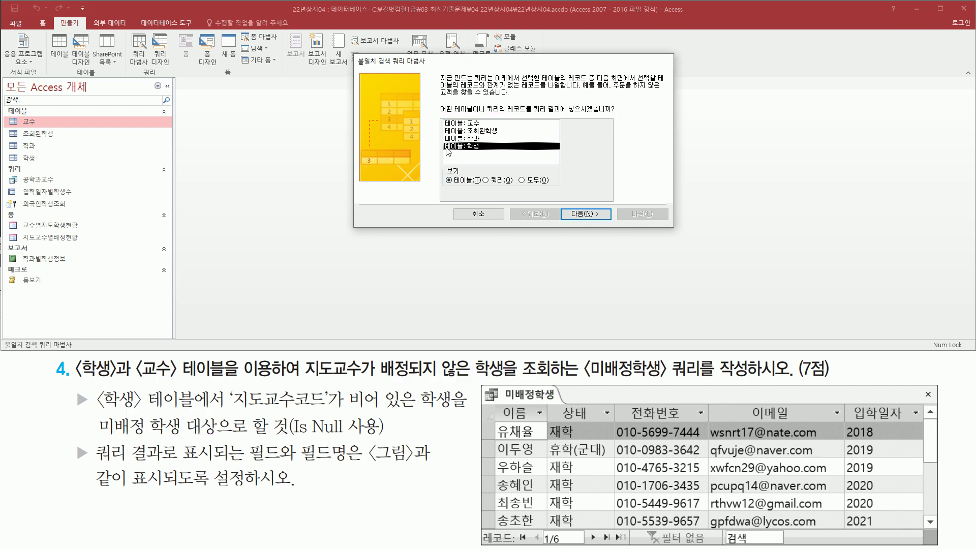
{"action": "left_click_drag", "start_coordinate": [441, 137], "coordinate": [496, 155]}
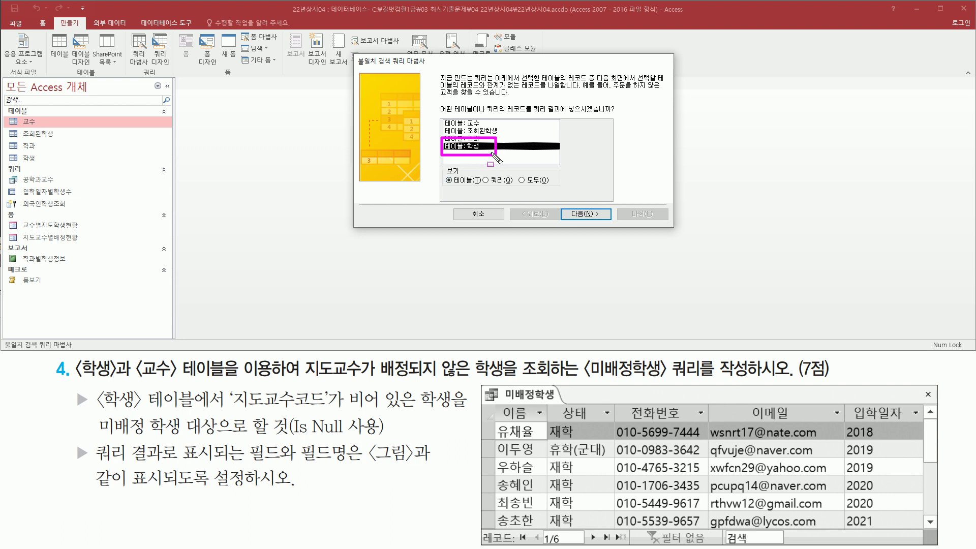
{"action": "key", "text": "Escape"}
{"action": "left_click_drag", "start_coordinate": [564, 199], "coordinate": [622, 234]}
{"action": "key", "text": "Escape"}
{"action": "left_click", "coordinate": [588, 213]}
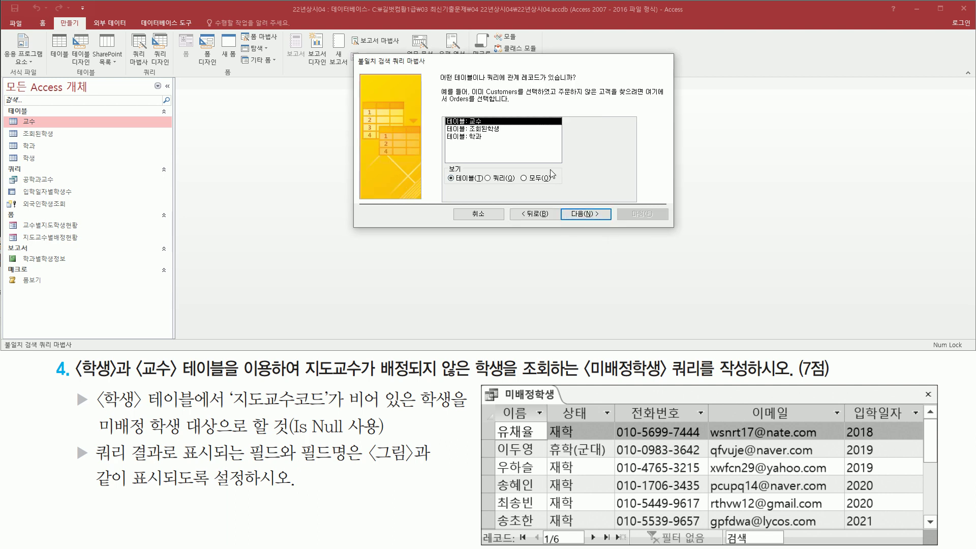
Step: Choose the 교수 table as the related table of the unmatched query
{"action": "mouse_move", "coordinate": [436, 81]}
{"action": "left_mouse_down"}
{"action": "mouse_move", "coordinate": [572, 82]}
{"action": "mouse_move", "coordinate": [585, 70]}
{"action": "left_mouse_up"}
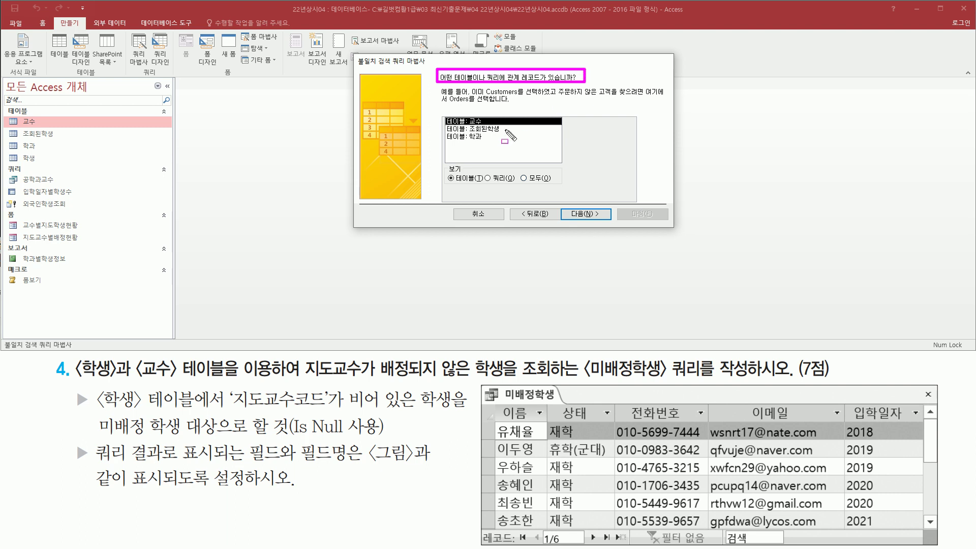
{"action": "left_click_drag", "start_coordinate": [441, 111], "coordinate": [498, 131]}
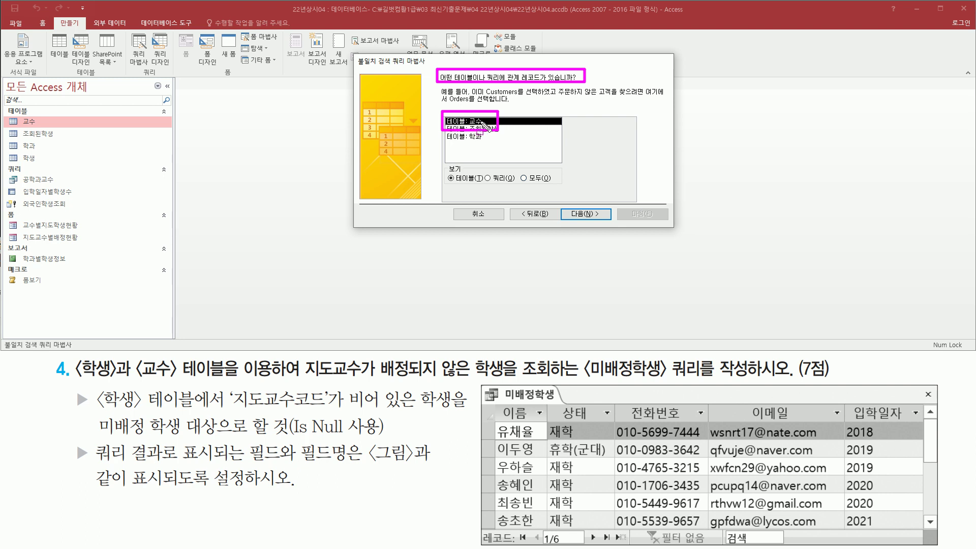
{"action": "left_click_drag", "start_coordinate": [565, 200], "coordinate": [606, 227]}
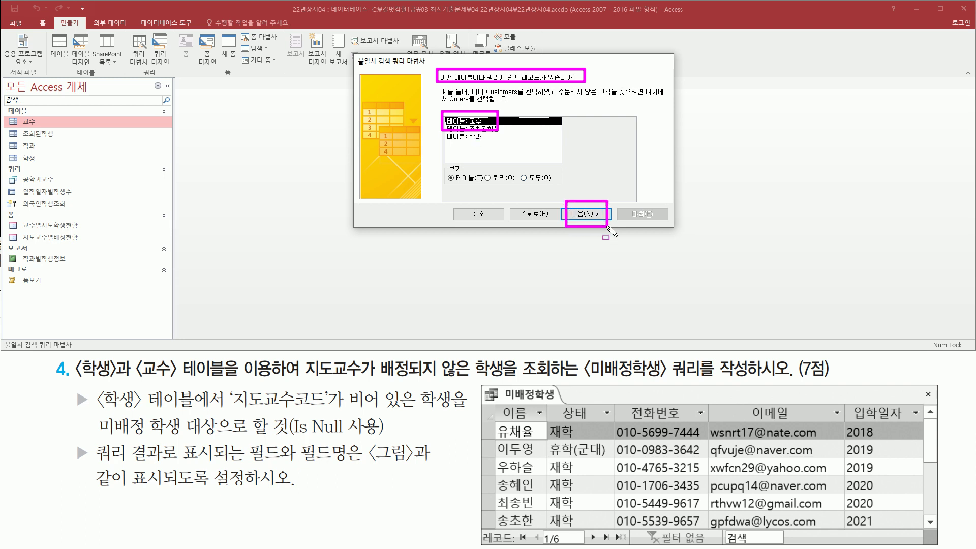
{"action": "key", "text": "Escape"}
{"action": "left_click", "coordinate": [585, 214]}
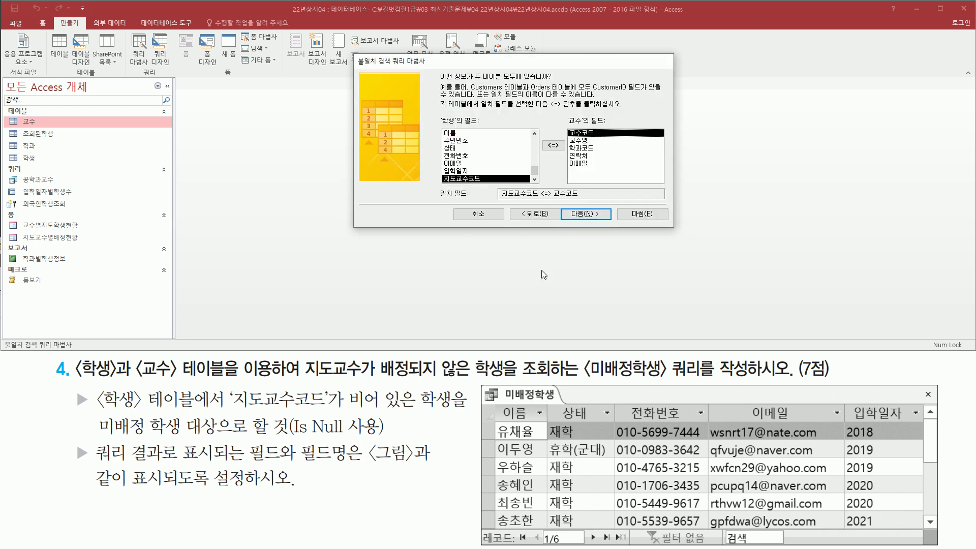
Step: Accept 지도교수코드 <=> 교수코드 as the matching fields between the 학생 and 교수 tables
{"action": "mouse_move", "coordinate": [448, 76]}
{"action": "left_mouse_down"}
{"action": "mouse_move", "coordinate": [438, 82]}
{"action": "mouse_move", "coordinate": [568, 75]}
{"action": "left_mouse_up"}
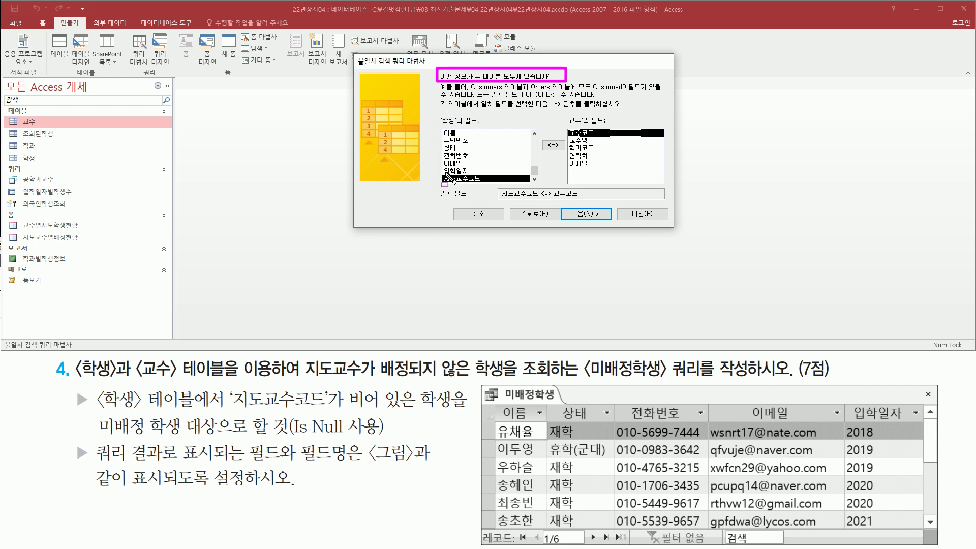
{"action": "left_click_drag", "start_coordinate": [437, 172], "coordinate": [493, 187]}
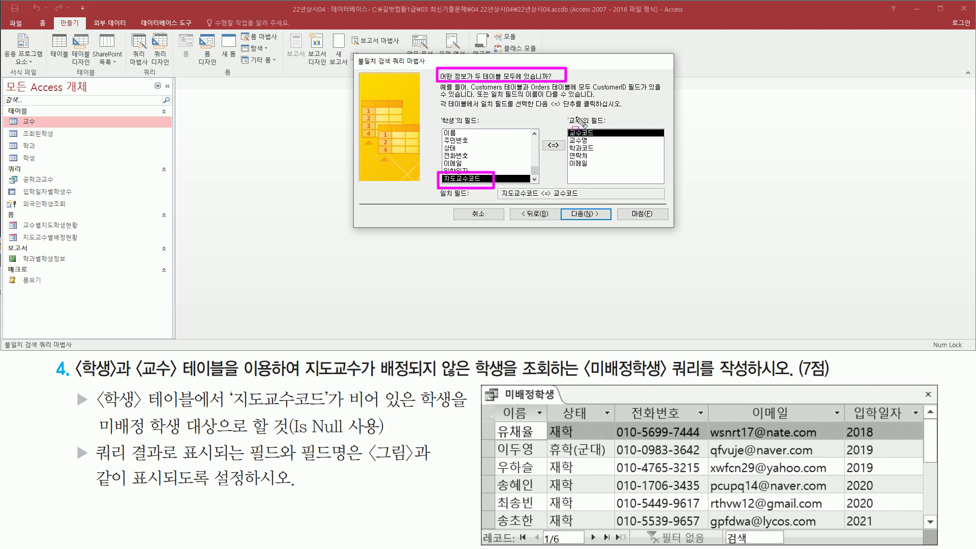
{"action": "left_click_drag", "start_coordinate": [567, 126], "coordinate": [600, 137]}
{"action": "left_click_drag", "start_coordinate": [567, 202], "coordinate": [611, 223]}
{"action": "left_click", "coordinate": [602, 215]}
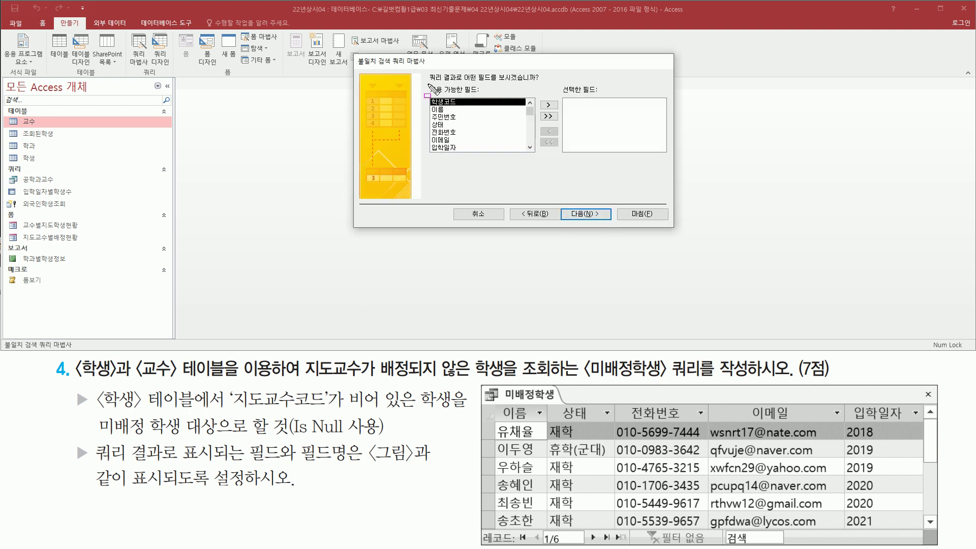
Step: Add the 이름, 상태, 전화번호, 이메일 and 입학일자 fields to the query results, in that order
{"action": "mouse_move", "coordinate": [427, 83]}
{"action": "left_mouse_down"}
{"action": "mouse_move", "coordinate": [553, 84]}
{"action": "mouse_move", "coordinate": [554, 68]}
{"action": "left_mouse_up"}
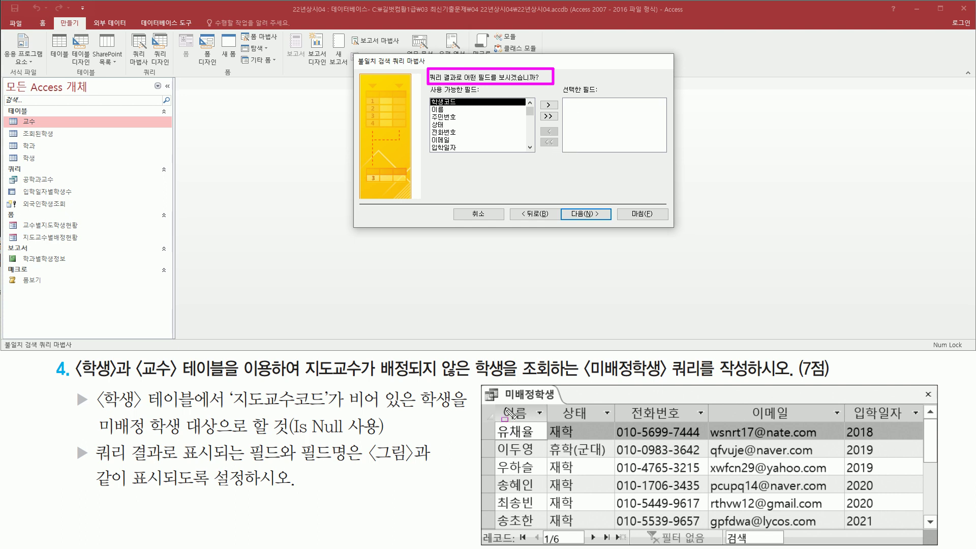
{"action": "mouse_move", "coordinate": [495, 401]}
{"action": "left_mouse_down"}
{"action": "mouse_move", "coordinate": [524, 421]}
{"action": "mouse_move", "coordinate": [926, 427]}
{"action": "left_mouse_up"}
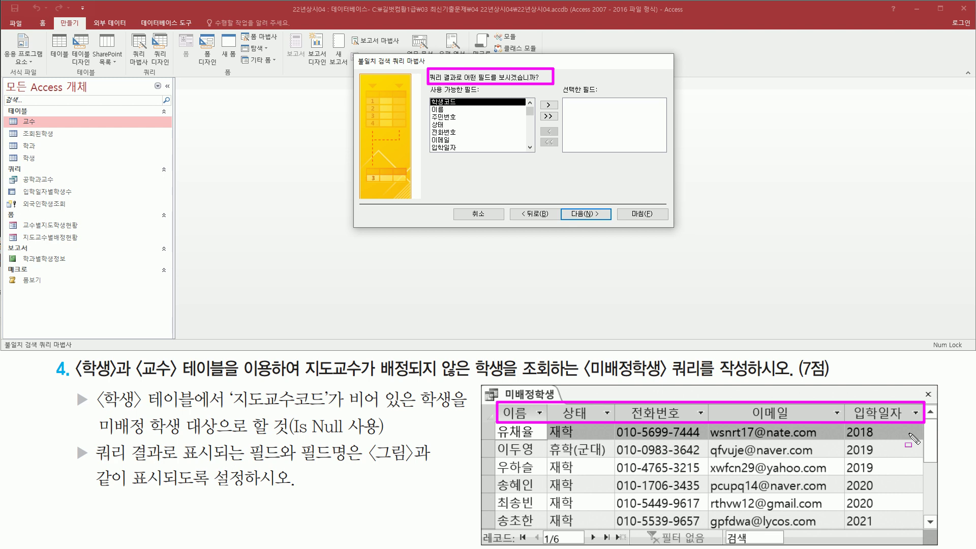
{"action": "left_click", "coordinate": [445, 110]}
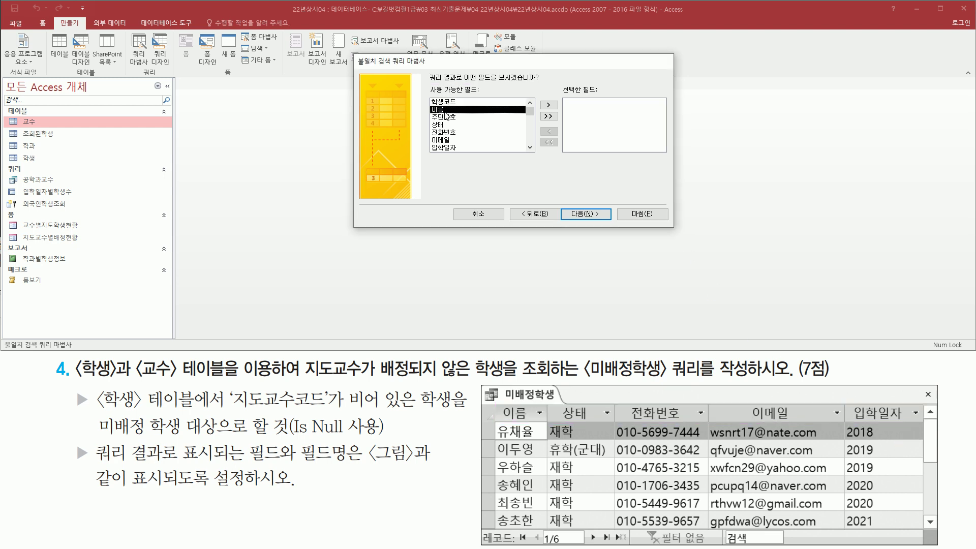
{"action": "double_click", "coordinate": [445, 111]}
{"action": "left_click", "coordinate": [450, 116]}
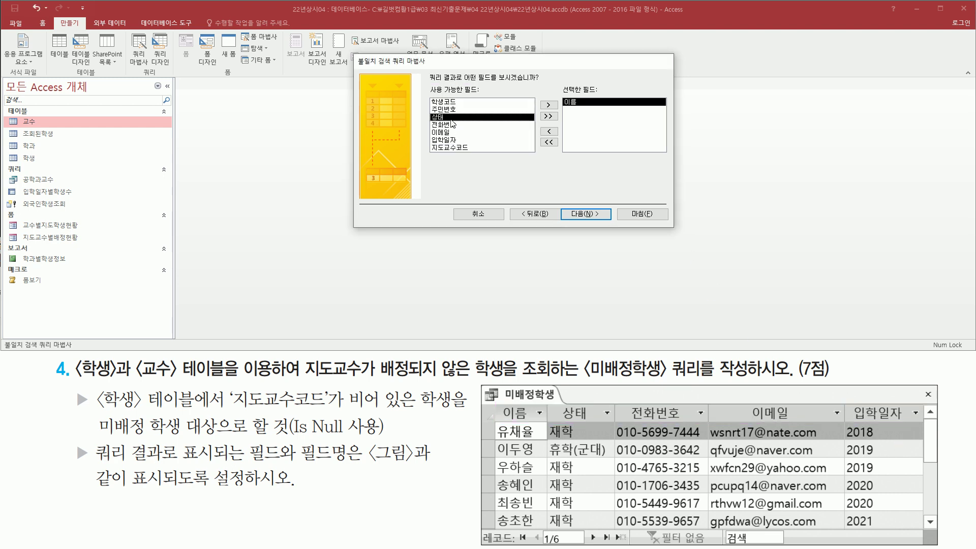
{"action": "double_click", "coordinate": [449, 117]}
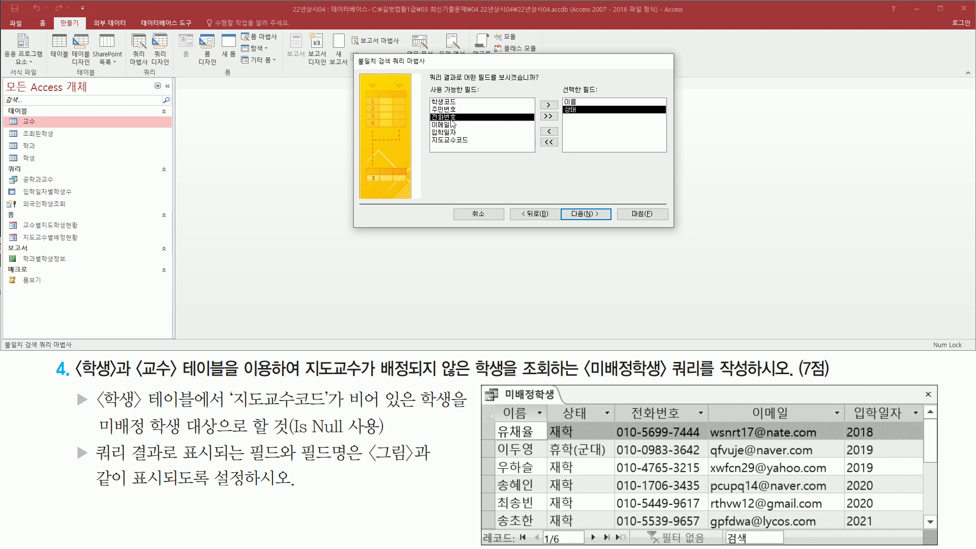
{"action": "double_click", "coordinate": [451, 116]}
{"action": "double_click", "coordinate": [451, 117]}
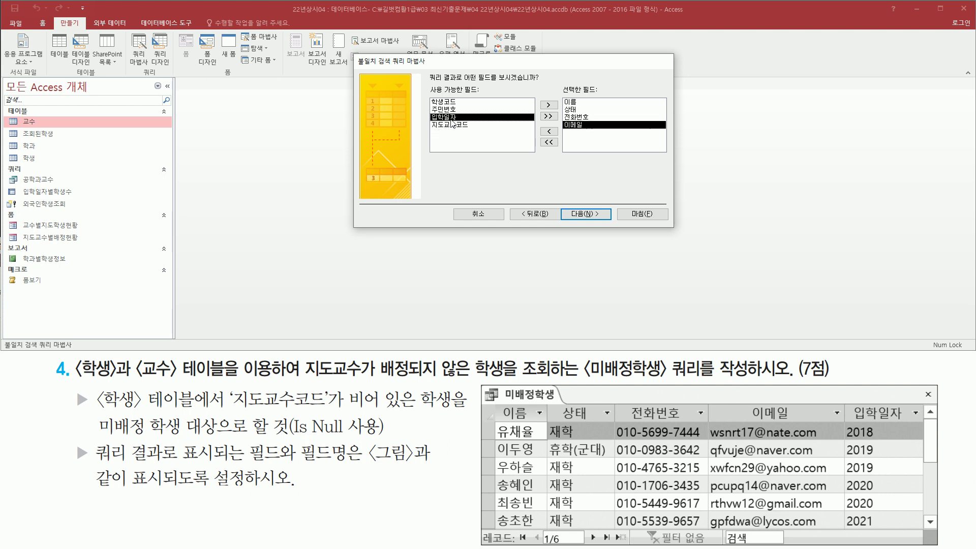
{"action": "double_click", "coordinate": [451, 117]}
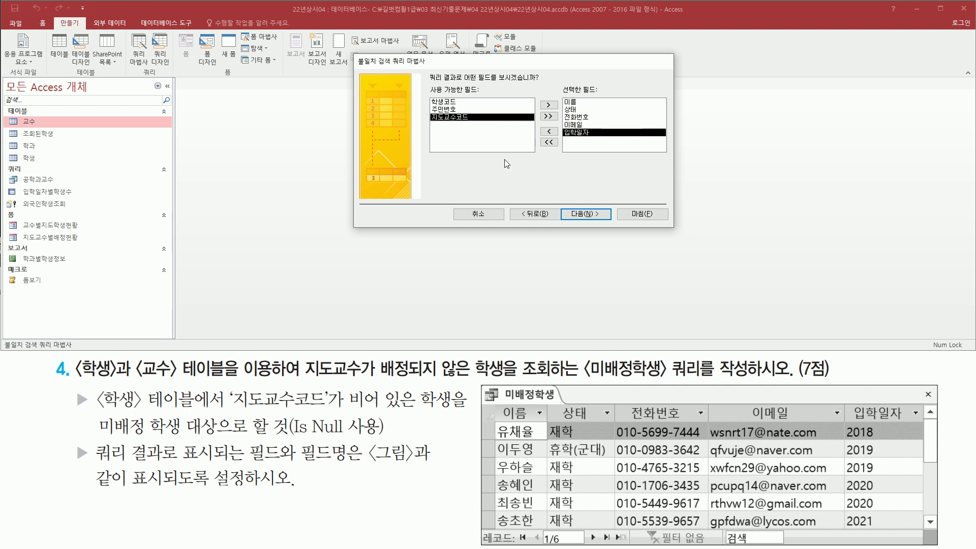
{"action": "mouse_move", "coordinate": [561, 92]}
{"action": "left_mouse_down"}
{"action": "mouse_move", "coordinate": [570, 144]}
{"action": "mouse_move", "coordinate": [605, 144]}
{"action": "left_mouse_up"}
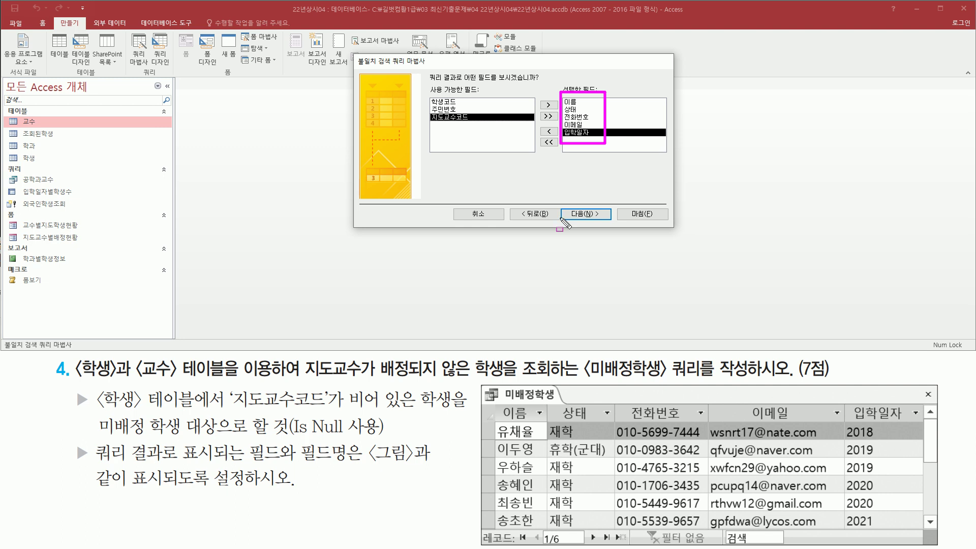
{"action": "key", "text": "Escape"}
{"action": "left_click", "coordinate": [604, 218]}
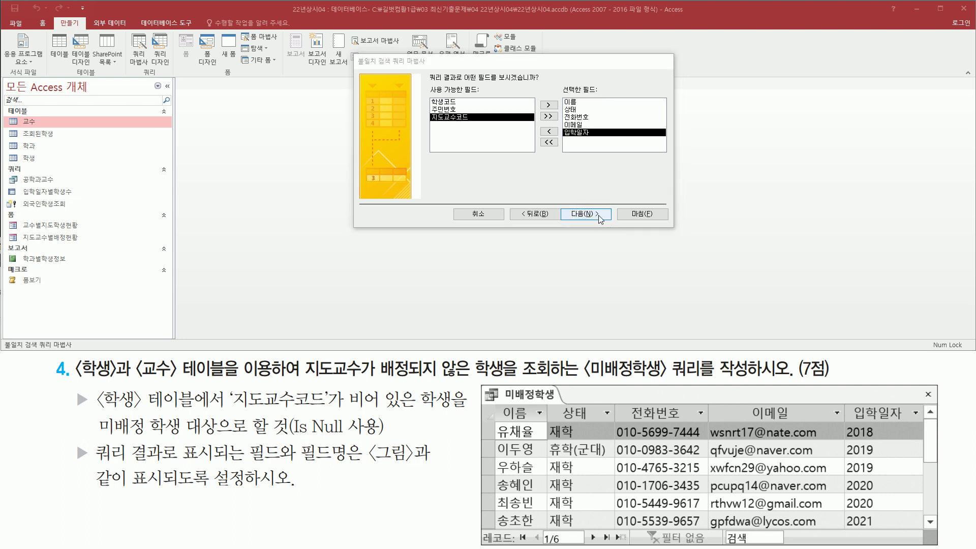
Step: Name the query 미배정학생 and finish the wizard with the option to view the results
{"action": "key", "text": "ctrl+2"}
{"action": "left_click_drag", "start_coordinate": [434, 66], "coordinate": [559, 109]}
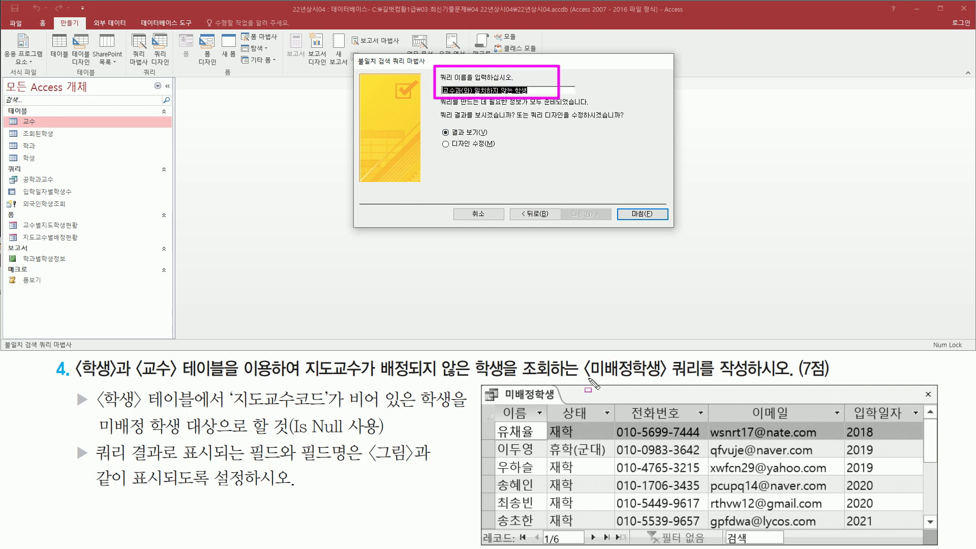
{"action": "left_click_drag", "start_coordinate": [582, 379], "coordinate": [762, 380]}
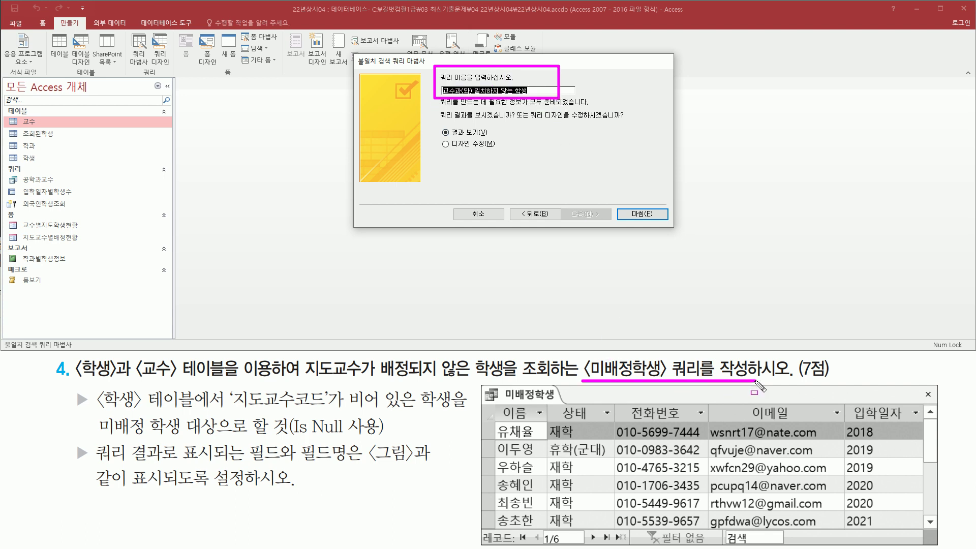
{"action": "key", "text": "Escape"}
{"action": "type", "text": "ㅁ"}
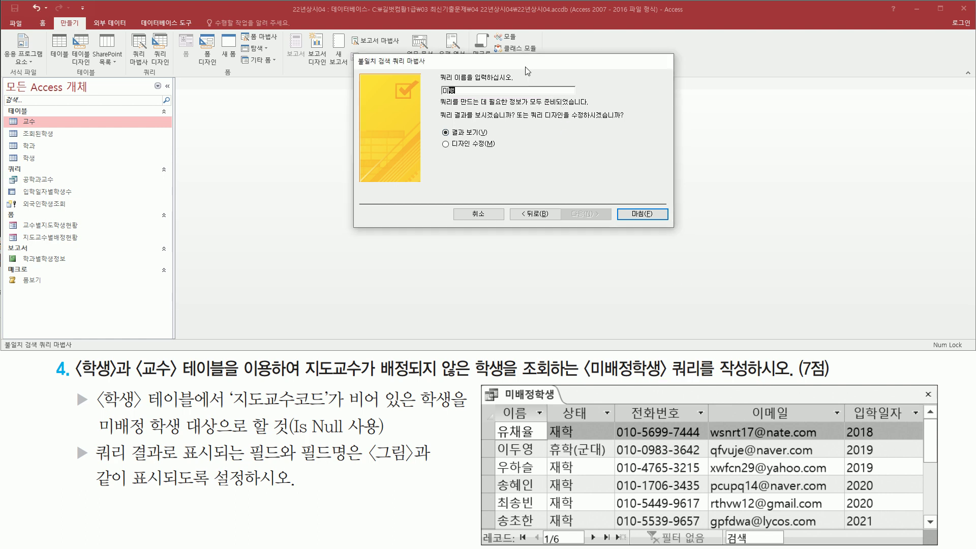
{"action": "type", "text": "배정학생"}
{"action": "left_click_drag", "start_coordinate": [623, 200], "coordinate": [665, 224]}
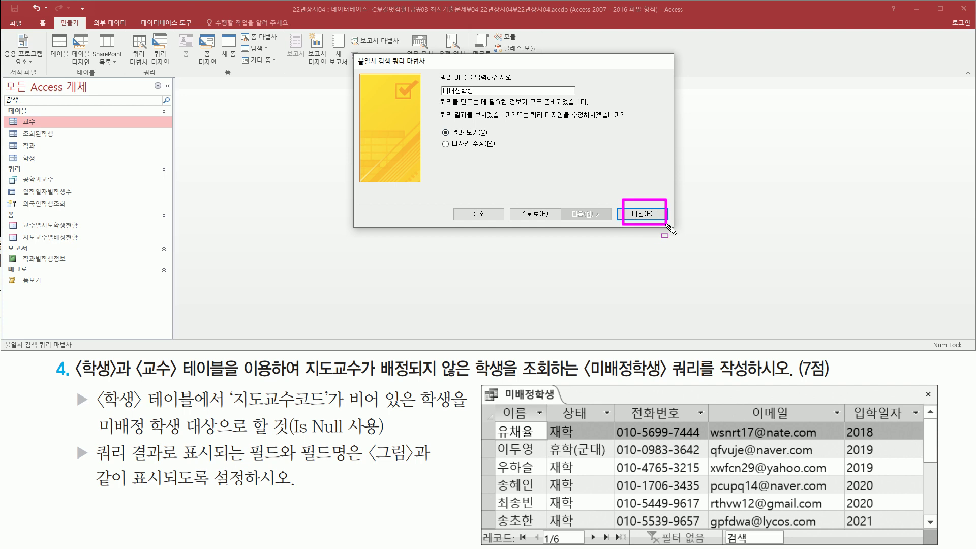
{"action": "left_click", "coordinate": [638, 214]}
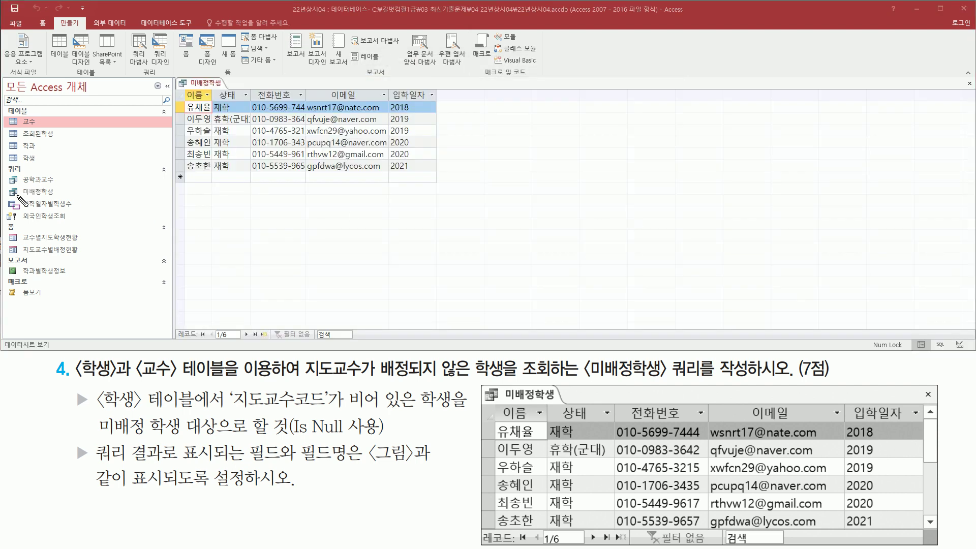
Step: Compare the 미배정학생 query's record count, column headings and 이름 values with the reference figure
{"action": "left_click_drag", "start_coordinate": [6, 185], "coordinate": [60, 198]}
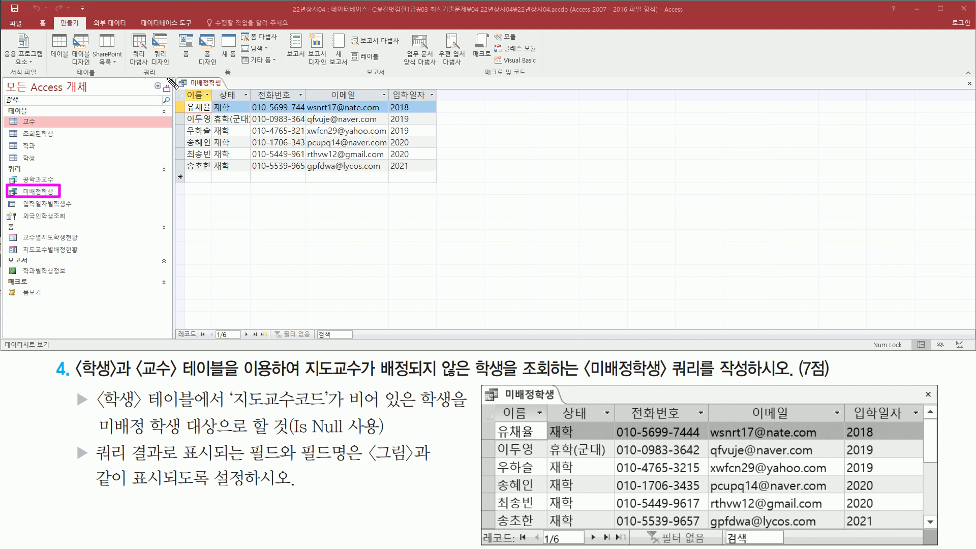
{"action": "mouse_move", "coordinate": [171, 74]}
{"action": "left_mouse_down"}
{"action": "mouse_move", "coordinate": [368, 180]}
{"action": "mouse_move", "coordinate": [442, 198]}
{"action": "mouse_move", "coordinate": [442, 187]}
{"action": "left_mouse_up"}
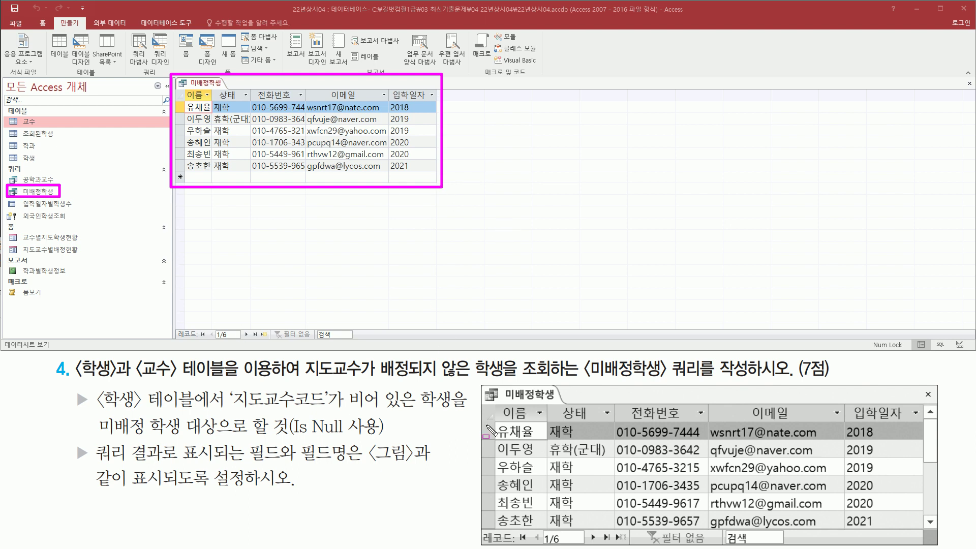
{"action": "left_click_drag", "start_coordinate": [480, 529], "coordinate": [628, 546]}
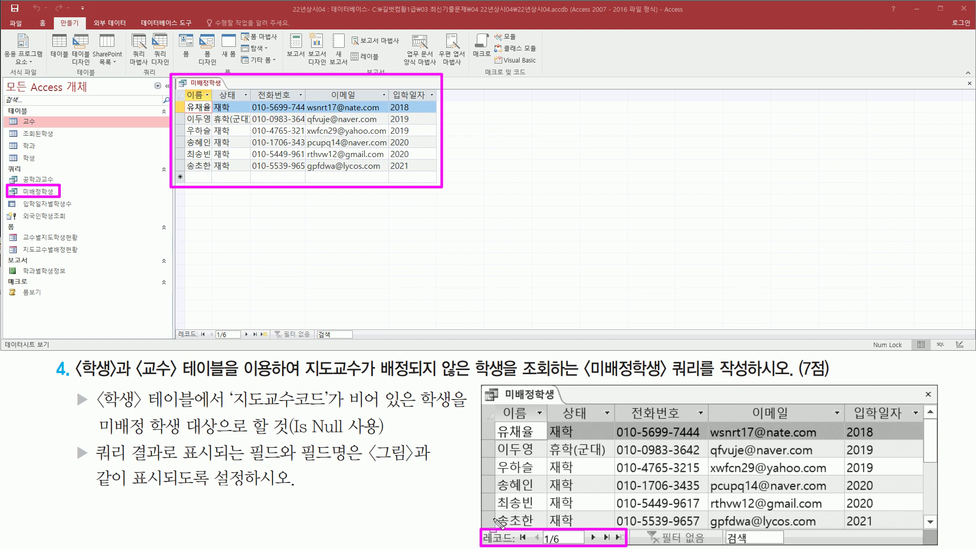
{"action": "mouse_move", "coordinate": [175, 323]}
{"action": "left_mouse_down"}
{"action": "mouse_move", "coordinate": [178, 338]}
{"action": "mouse_move", "coordinate": [261, 342]}
{"action": "left_mouse_up"}
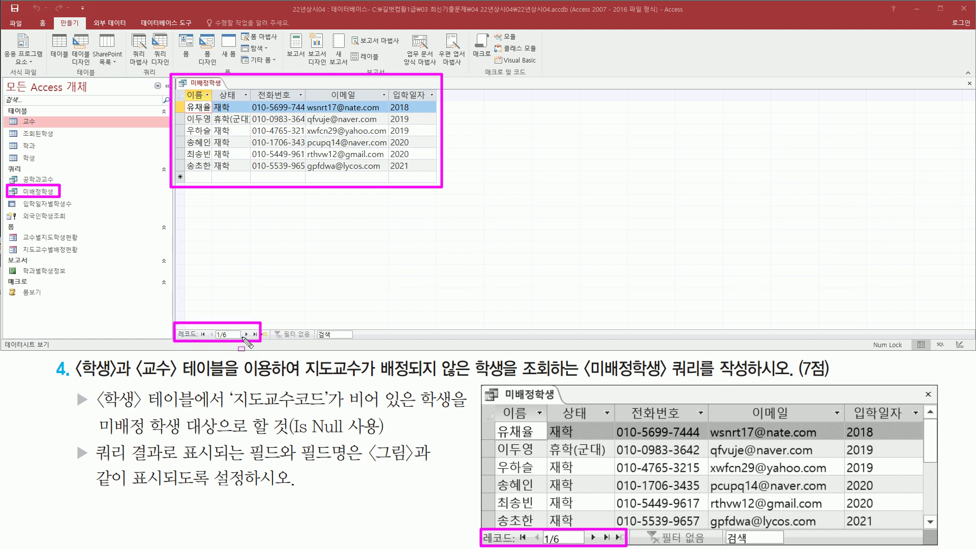
{"action": "mouse_move", "coordinate": [496, 415]}
{"action": "left_mouse_down"}
{"action": "mouse_move", "coordinate": [885, 424]}
{"action": "mouse_move", "coordinate": [866, 402]}
{"action": "left_mouse_up"}
{"action": "mouse_move", "coordinate": [178, 97]}
{"action": "left_mouse_down"}
{"action": "mouse_move", "coordinate": [183, 88]}
{"action": "mouse_move", "coordinate": [435, 83]}
{"action": "mouse_move", "coordinate": [178, 100]}
{"action": "mouse_move", "coordinate": [441, 106]}
{"action": "left_mouse_up"}
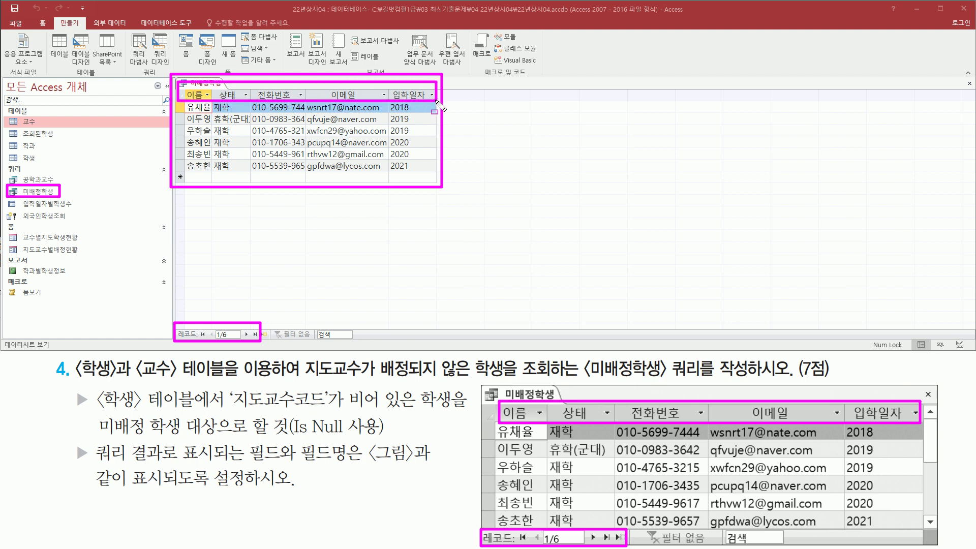
{"action": "key", "text": "e"}
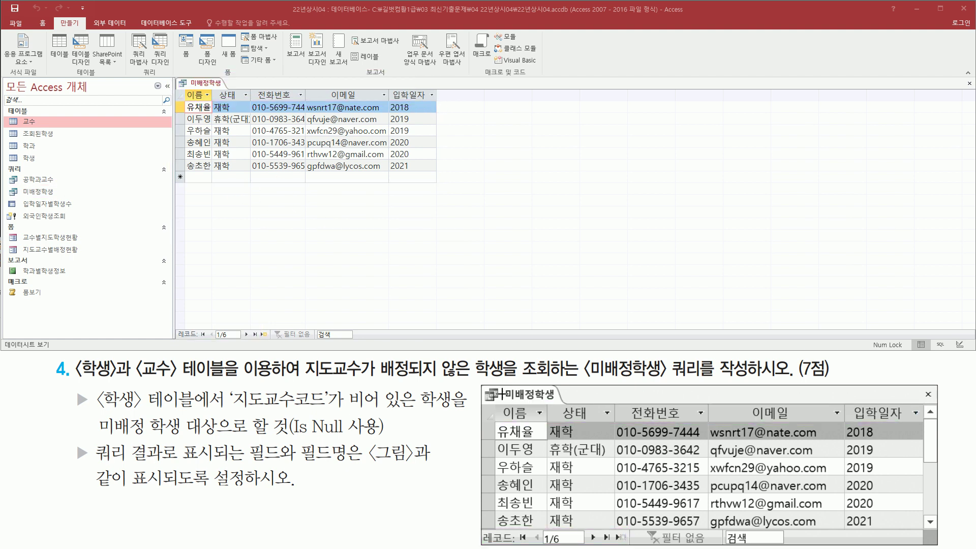
{"action": "mouse_move", "coordinate": [181, 94]}
{"action": "left_mouse_down"}
{"action": "mouse_move", "coordinate": [218, 127]}
{"action": "mouse_move", "coordinate": [215, 178]}
{"action": "left_mouse_up"}
{"action": "left_click_drag", "start_coordinate": [491, 421], "coordinate": [538, 530]}
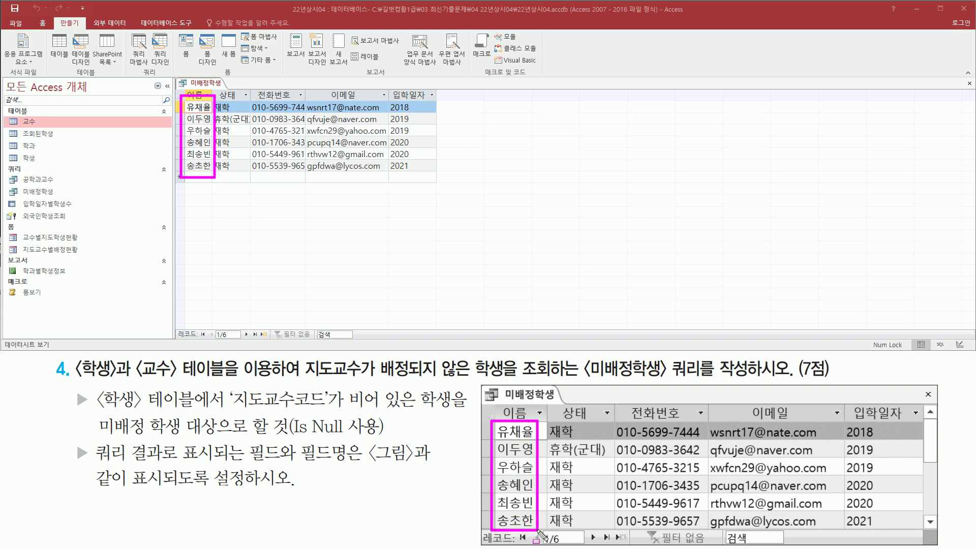
Step: Compare the 상태, 전화번호, 이메일 and 입학일자 values in the query results with the reference figure
{"action": "mouse_move", "coordinate": [216, 100]}
{"action": "left_mouse_down"}
{"action": "mouse_move", "coordinate": [256, 178]}
{"action": "mouse_move", "coordinate": [436, 172]}
{"action": "left_mouse_up"}
{"action": "mouse_move", "coordinate": [547, 421]}
{"action": "left_mouse_down"}
{"action": "mouse_move", "coordinate": [929, 533]}
{"action": "mouse_move", "coordinate": [921, 537]}
{"action": "left_mouse_up"}
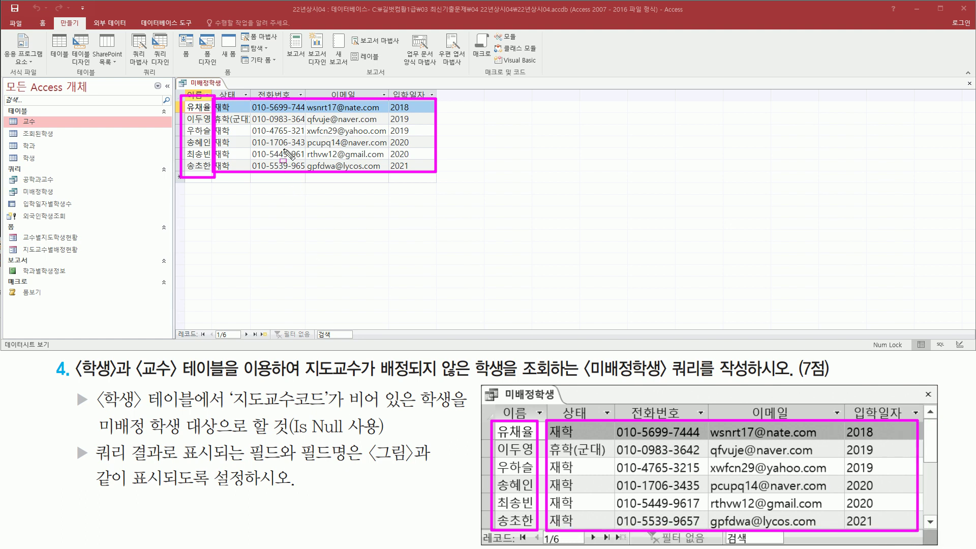
{"action": "key", "text": "Escape"}
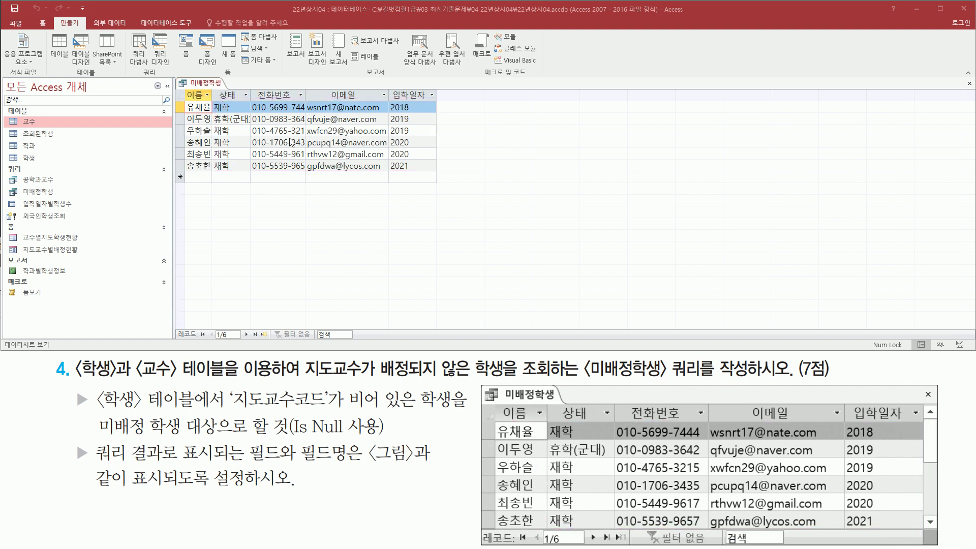
Step: Fit the widths of the 이름, 상태, 전화번호 and 이메일 columns to their contents
{"action": "left_click_drag", "start_coordinate": [203, 102], "coordinate": [212, 175]}
{"action": "left_click_drag", "start_coordinate": [242, 97], "coordinate": [249, 164]}
{"action": "left_click_drag", "start_coordinate": [296, 97], "coordinate": [303, 178]}
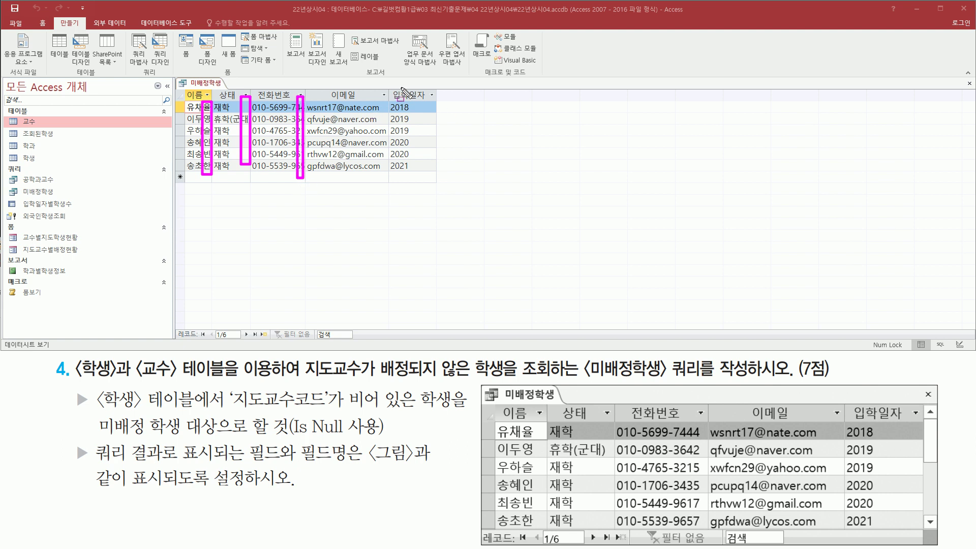
{"action": "key", "text": "Escape"}
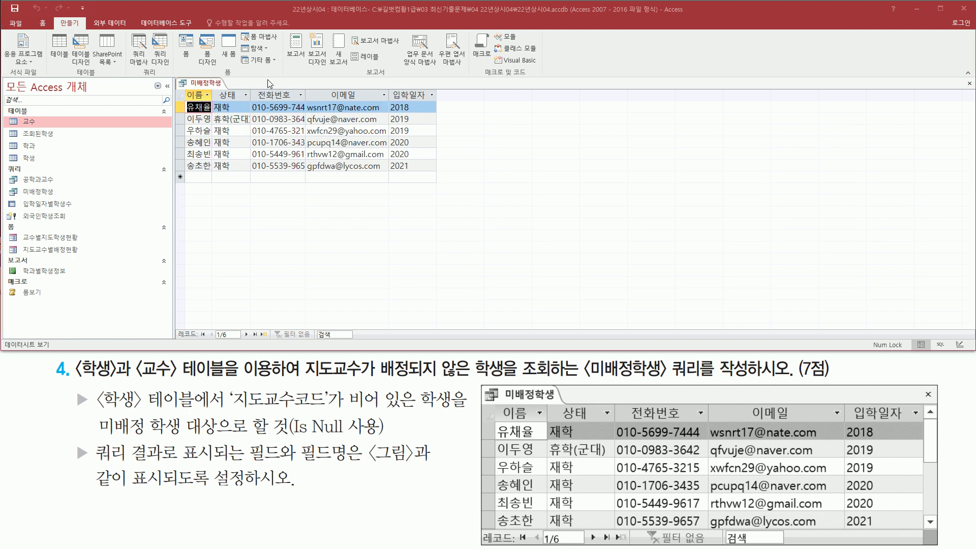
{"action": "double_click", "coordinate": [213, 95]}
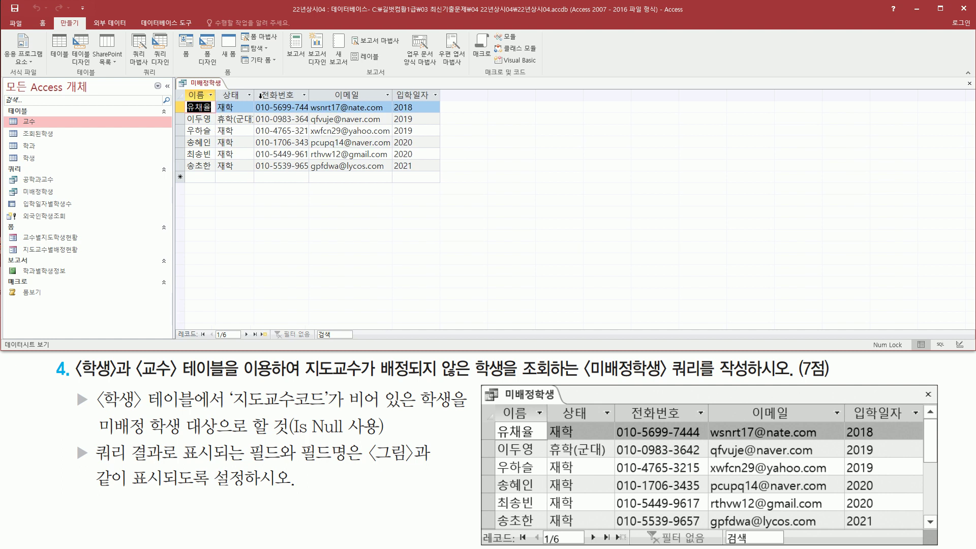
{"action": "double_click", "coordinate": [252, 93]}
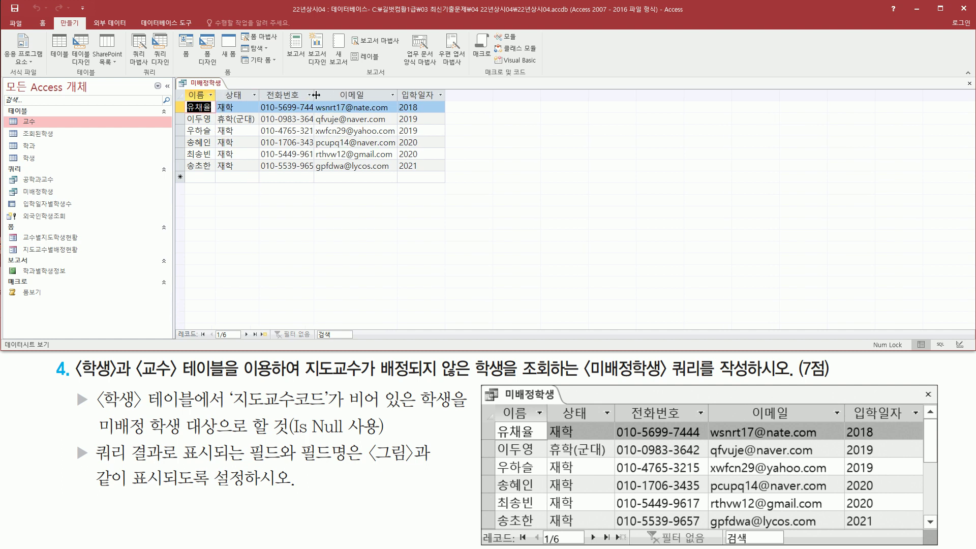
{"action": "double_click", "coordinate": [316, 95]}
{"action": "double_click", "coordinate": [407, 95]}
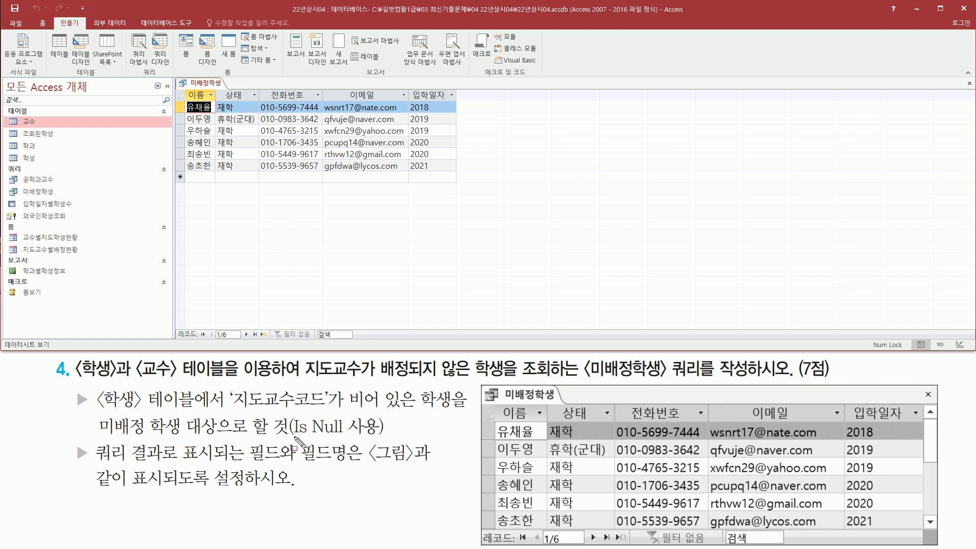
Step: Open the 미배정학생 query's design and check the 교수코드 field's criterion against the exam's Is Null requirement
{"action": "left_click_drag", "start_coordinate": [292, 436], "coordinate": [381, 435]}
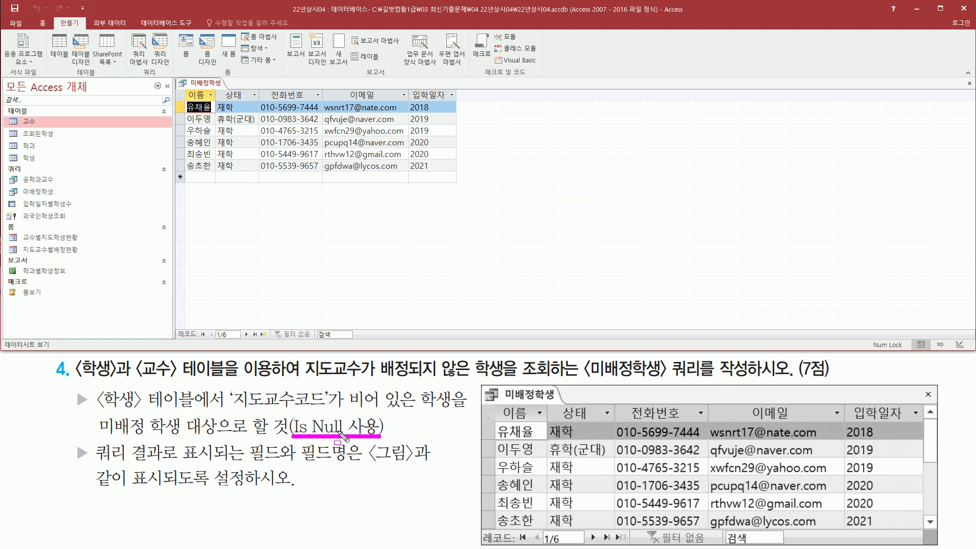
{"action": "key", "text": "Escape"}
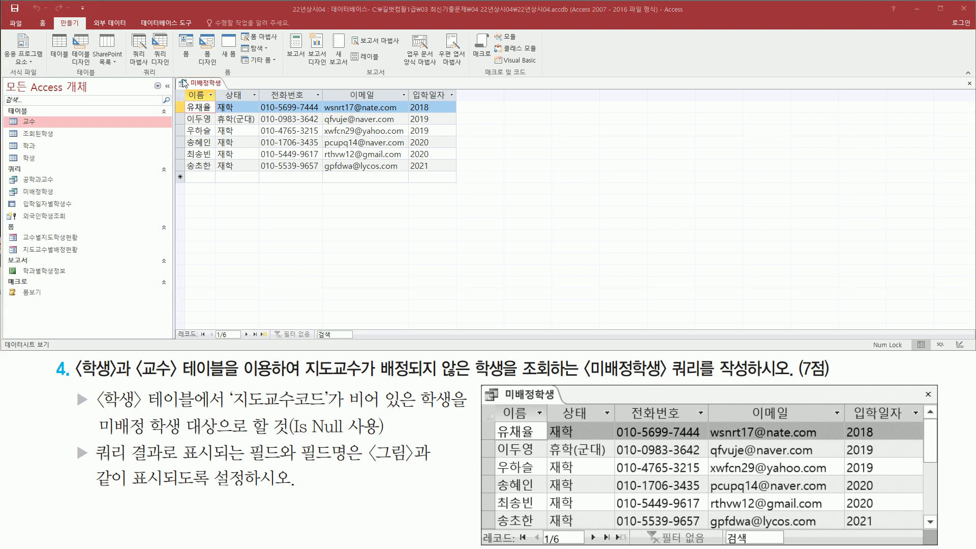
{"action": "right_click", "coordinate": [208, 86]}
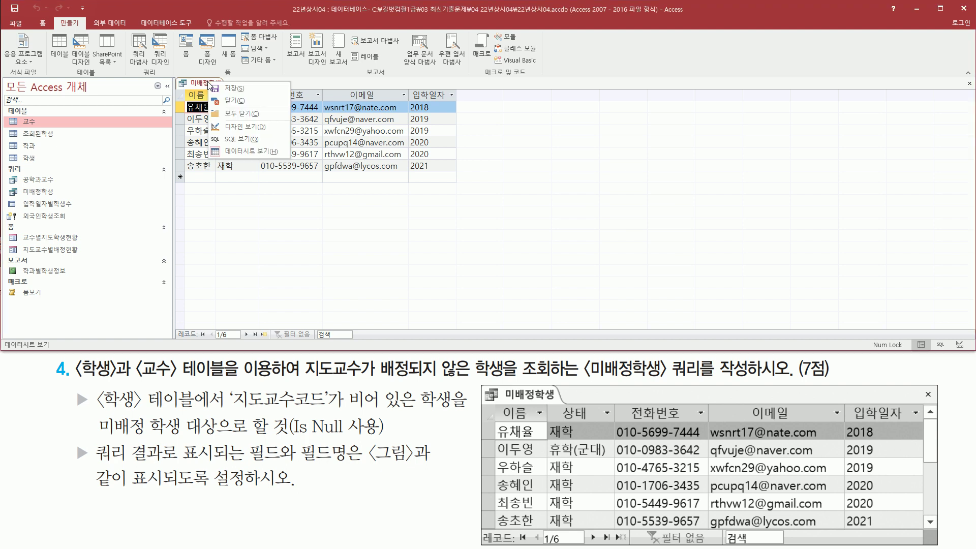
{"action": "left_click", "coordinate": [228, 130]}
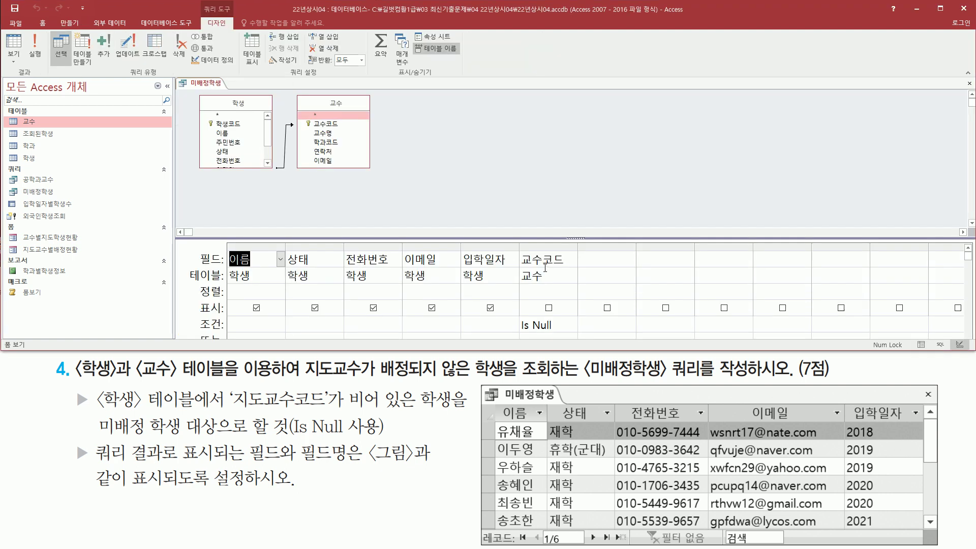
{"action": "left_click_drag", "start_coordinate": [523, 260], "coordinate": [573, 263]}
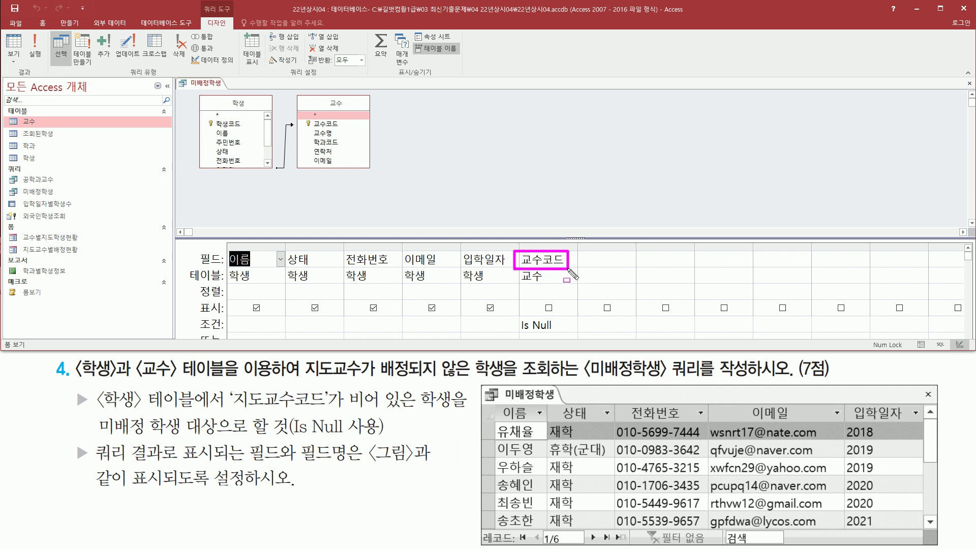
{"action": "left_click_drag", "start_coordinate": [519, 334], "coordinate": [564, 334]}
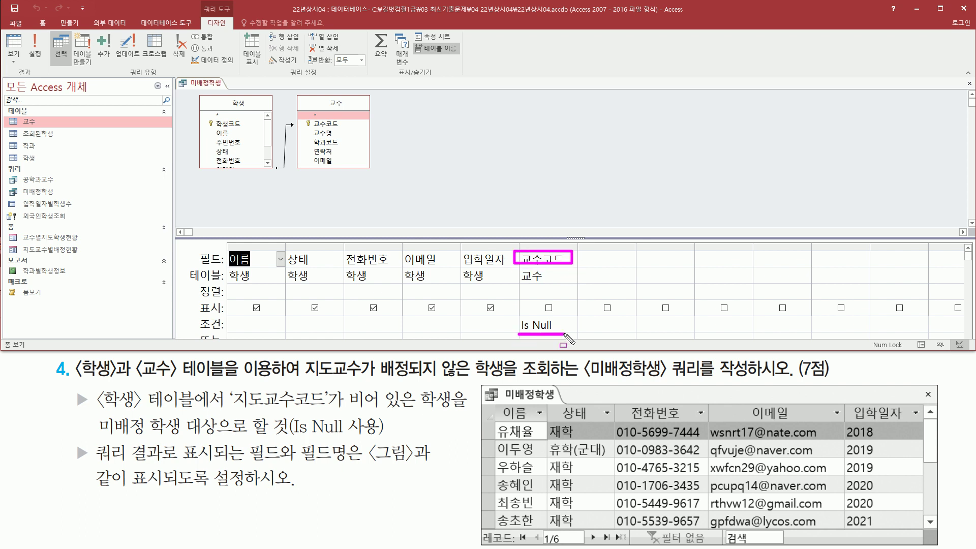
{"action": "left_click_drag", "start_coordinate": [281, 440], "coordinate": [391, 440]}
{"action": "key", "text": "Escape"}
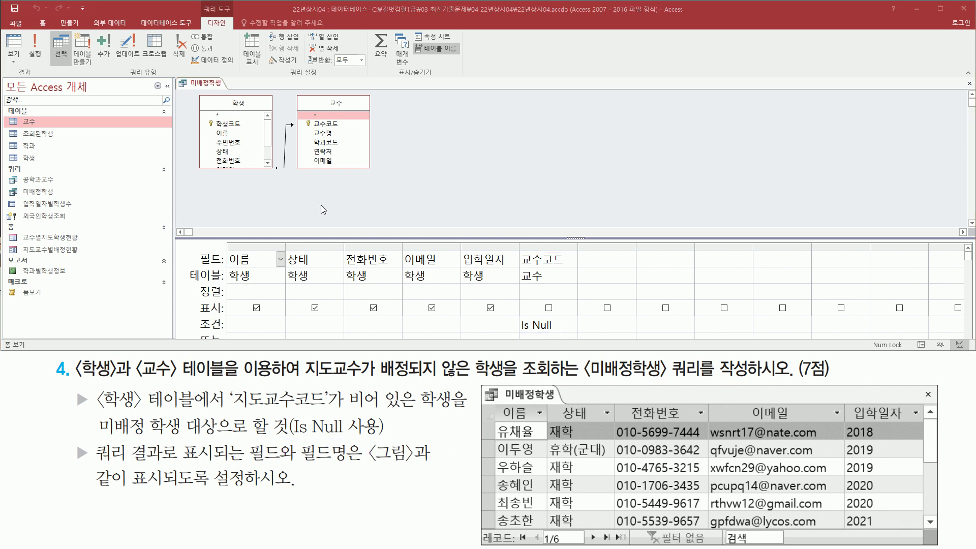
Step: Close the 미배정학생 query and save its changes
{"action": "mouse_move", "coordinate": [197, 76]}
{"action": "left_mouse_down"}
{"action": "mouse_move", "coordinate": [184, 89]}
{"action": "mouse_move", "coordinate": [228, 90]}
{"action": "left_mouse_up"}
{"action": "key", "text": "Escape"}
{"action": "right_click", "coordinate": [208, 86]}
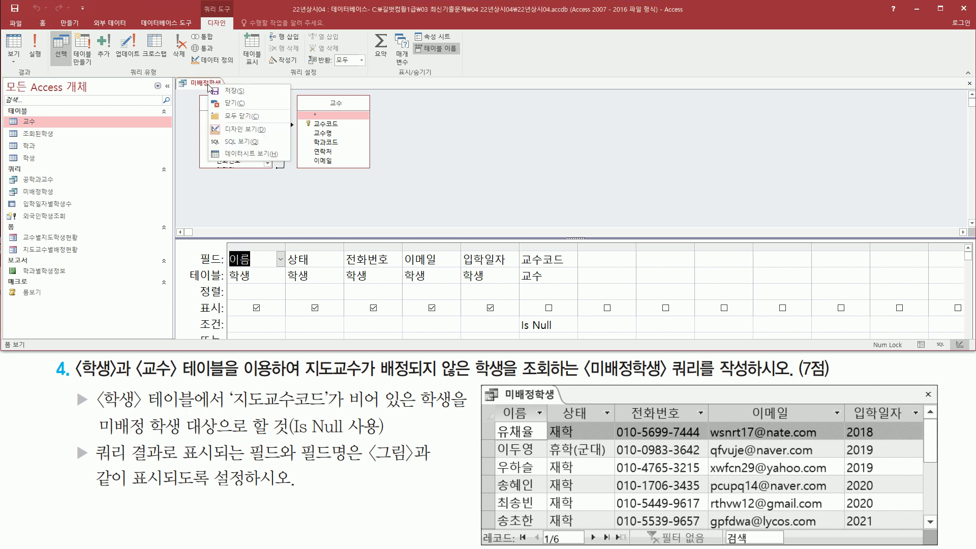
{"action": "left_click", "coordinate": [234, 103]}
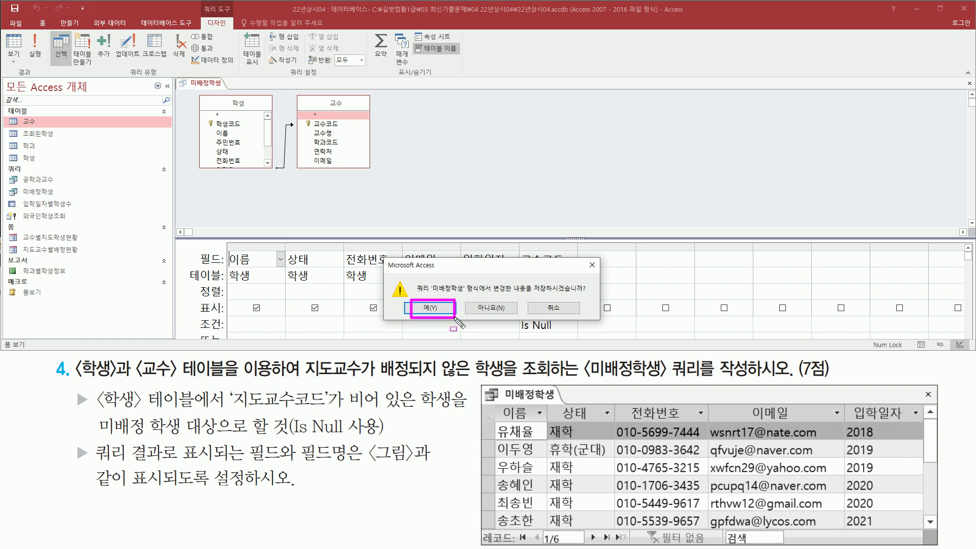
{"action": "left_click", "coordinate": [437, 310]}
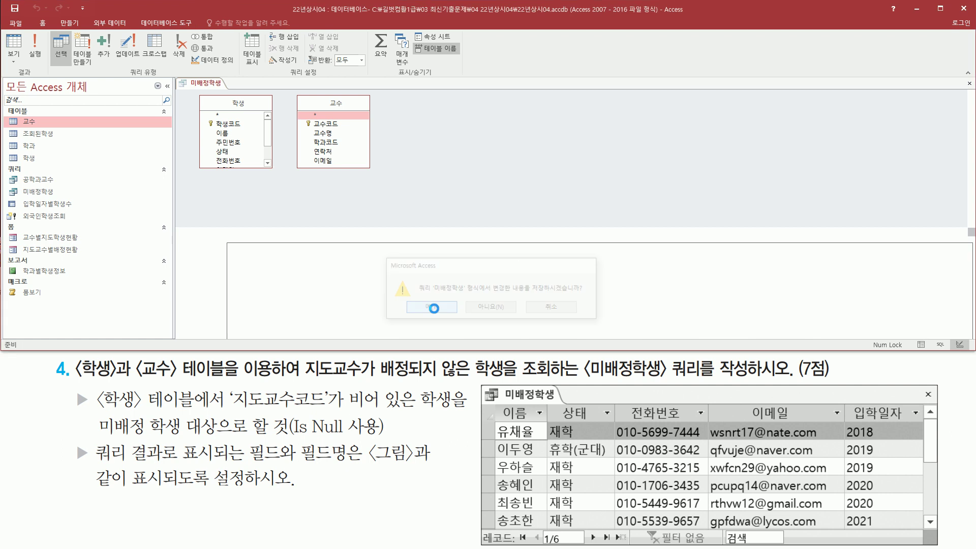